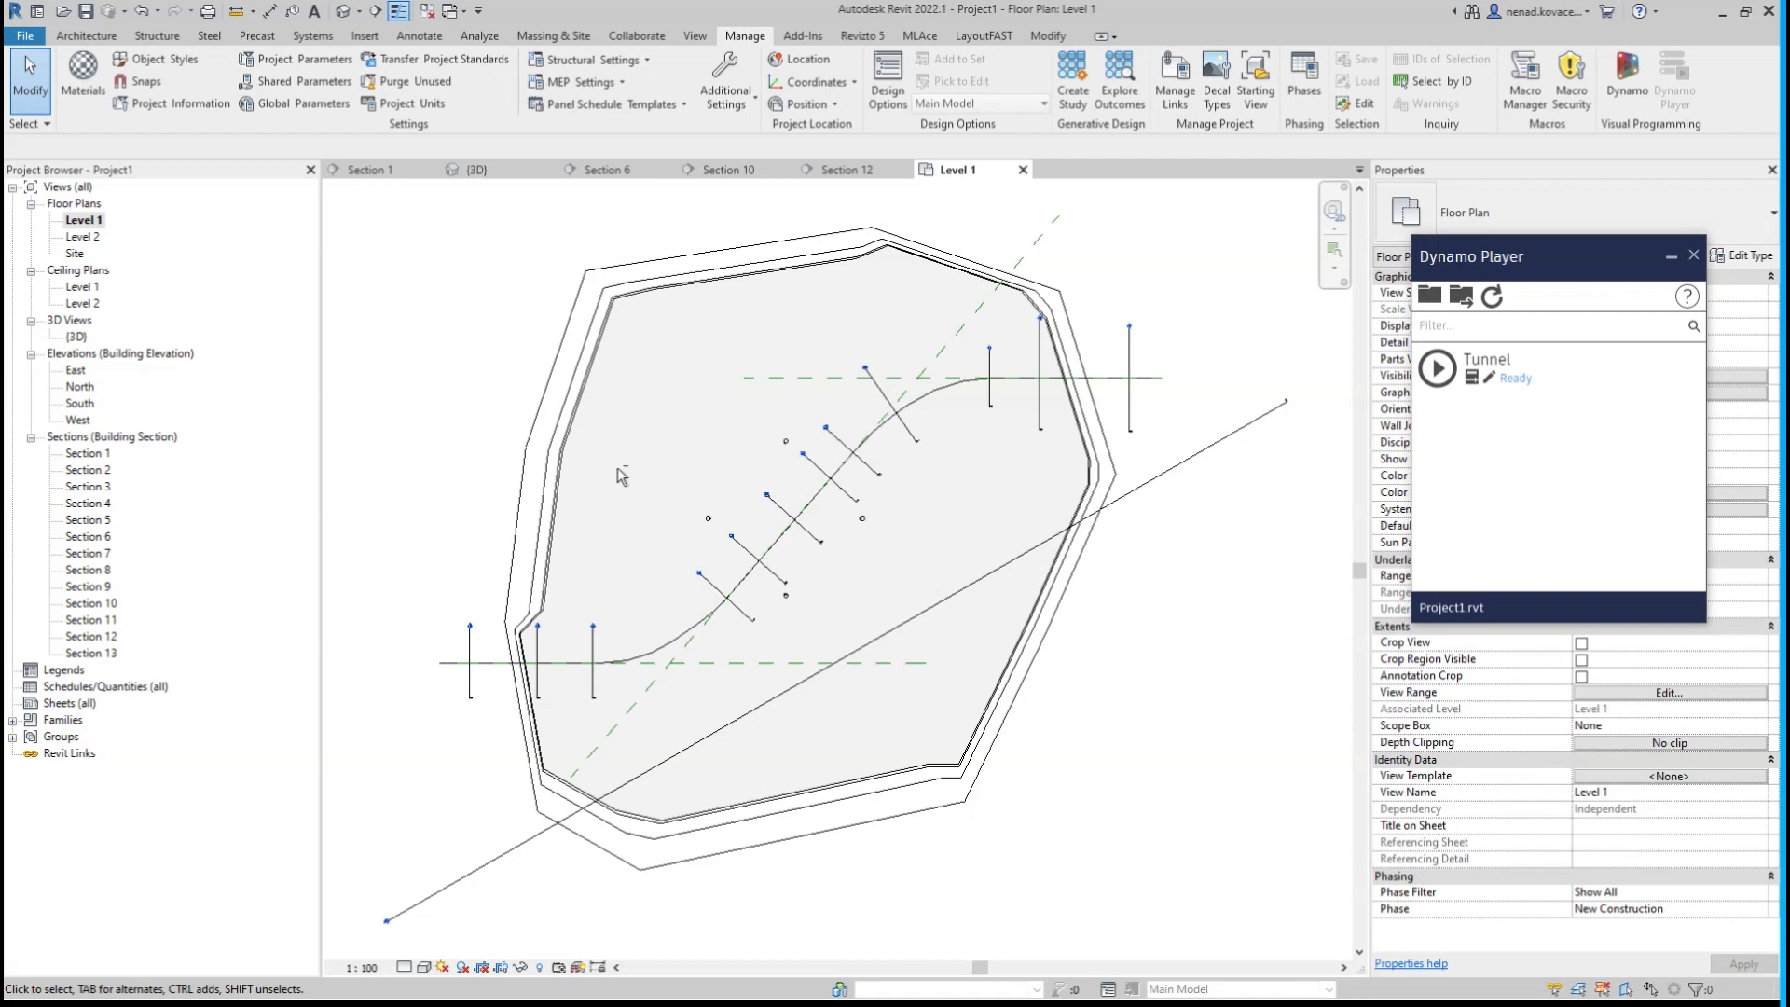
Examine the terrain in the 3D view and the tunnel axis with its section marks in the Level 1 plan.
click(475, 170)
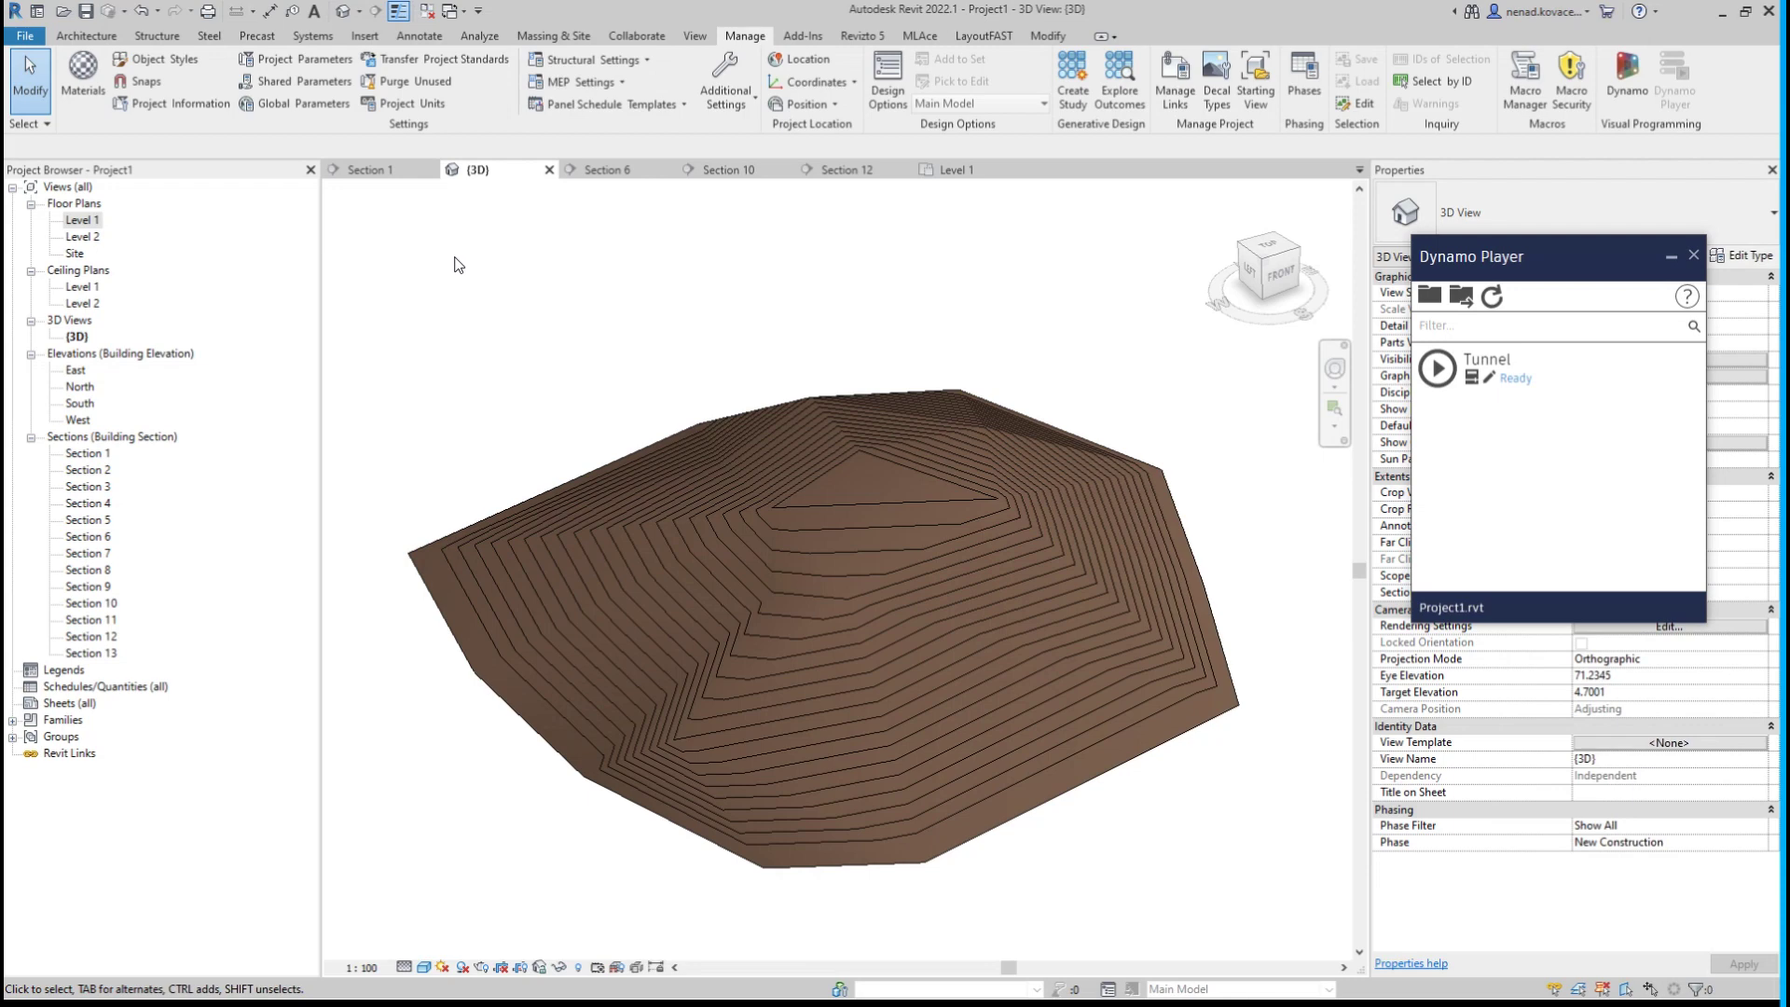
click(936, 174)
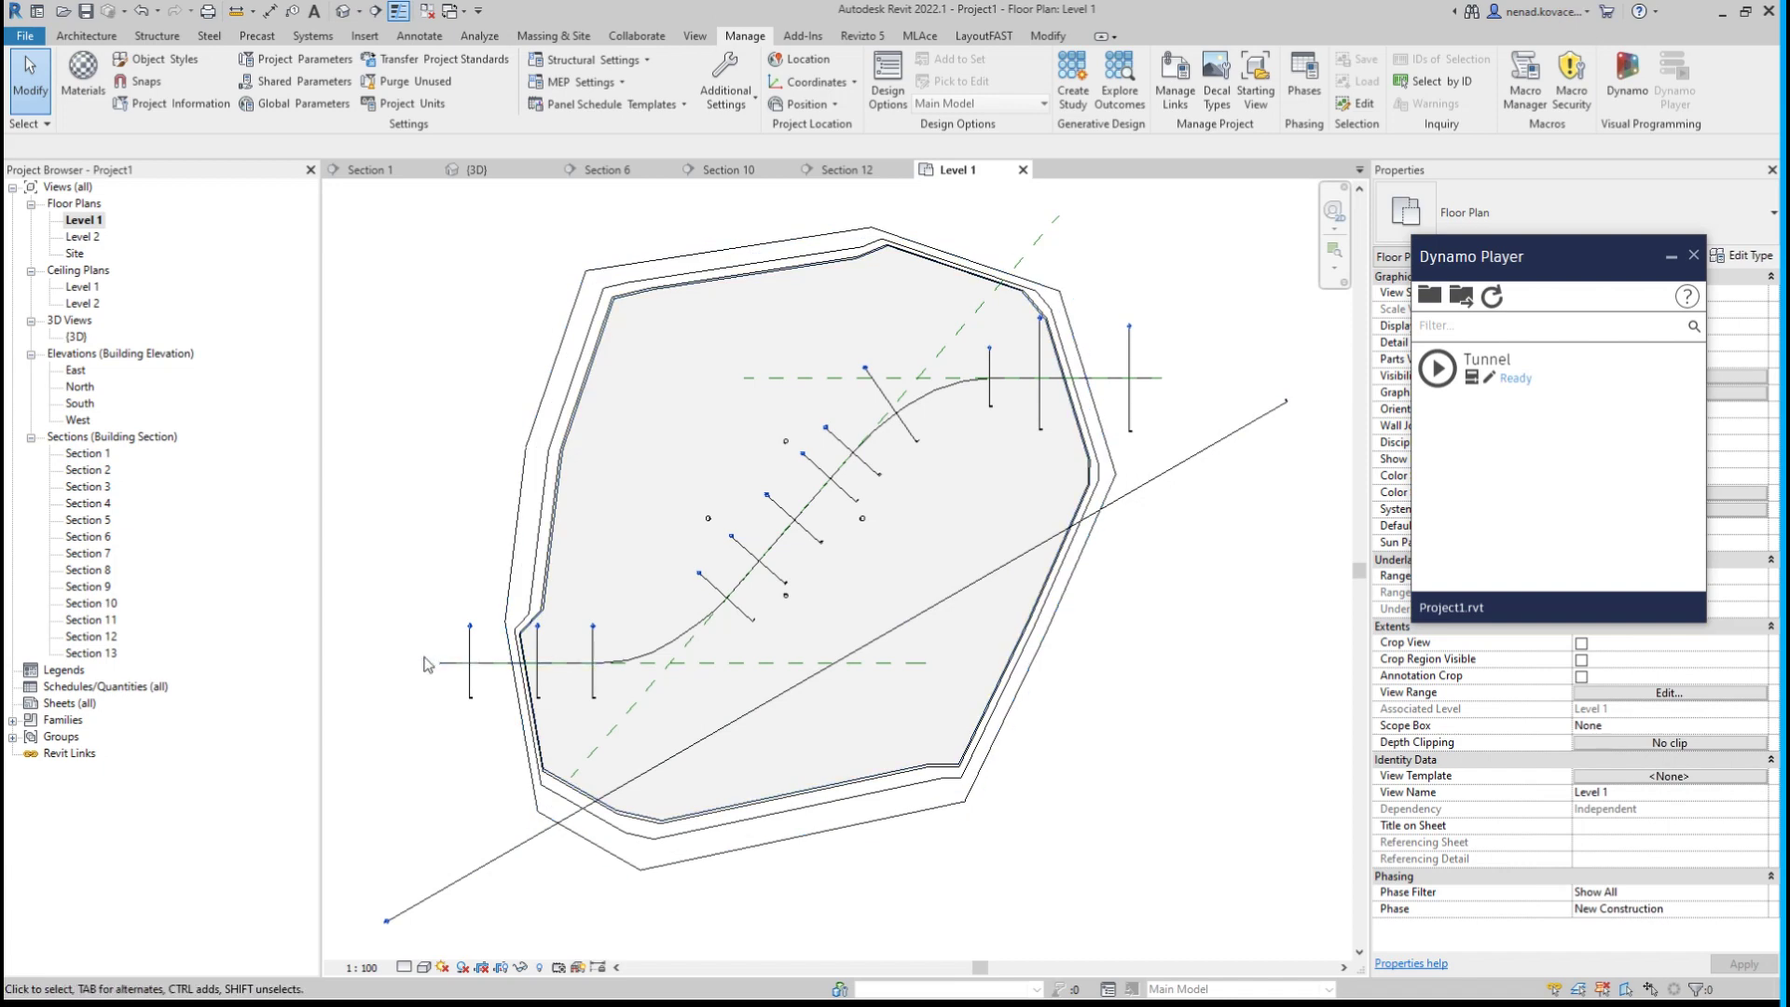
scroll(420, 667, up, 2)
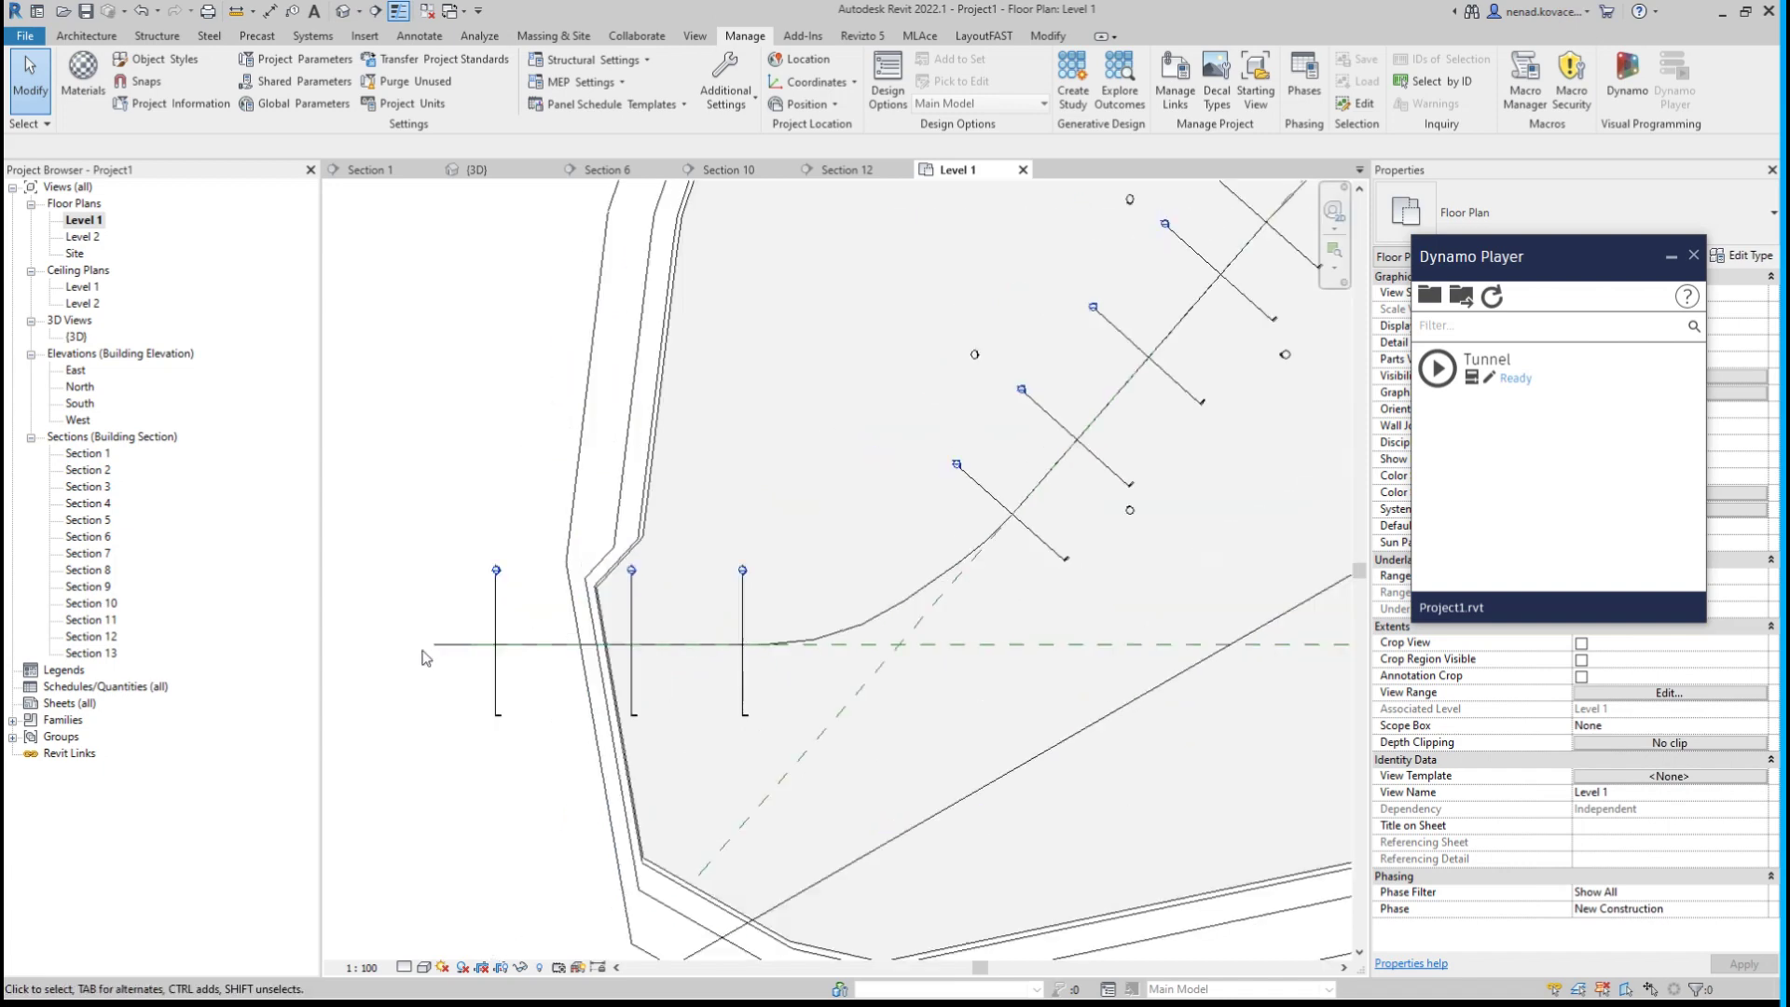
scroll(494, 706, down, 2)
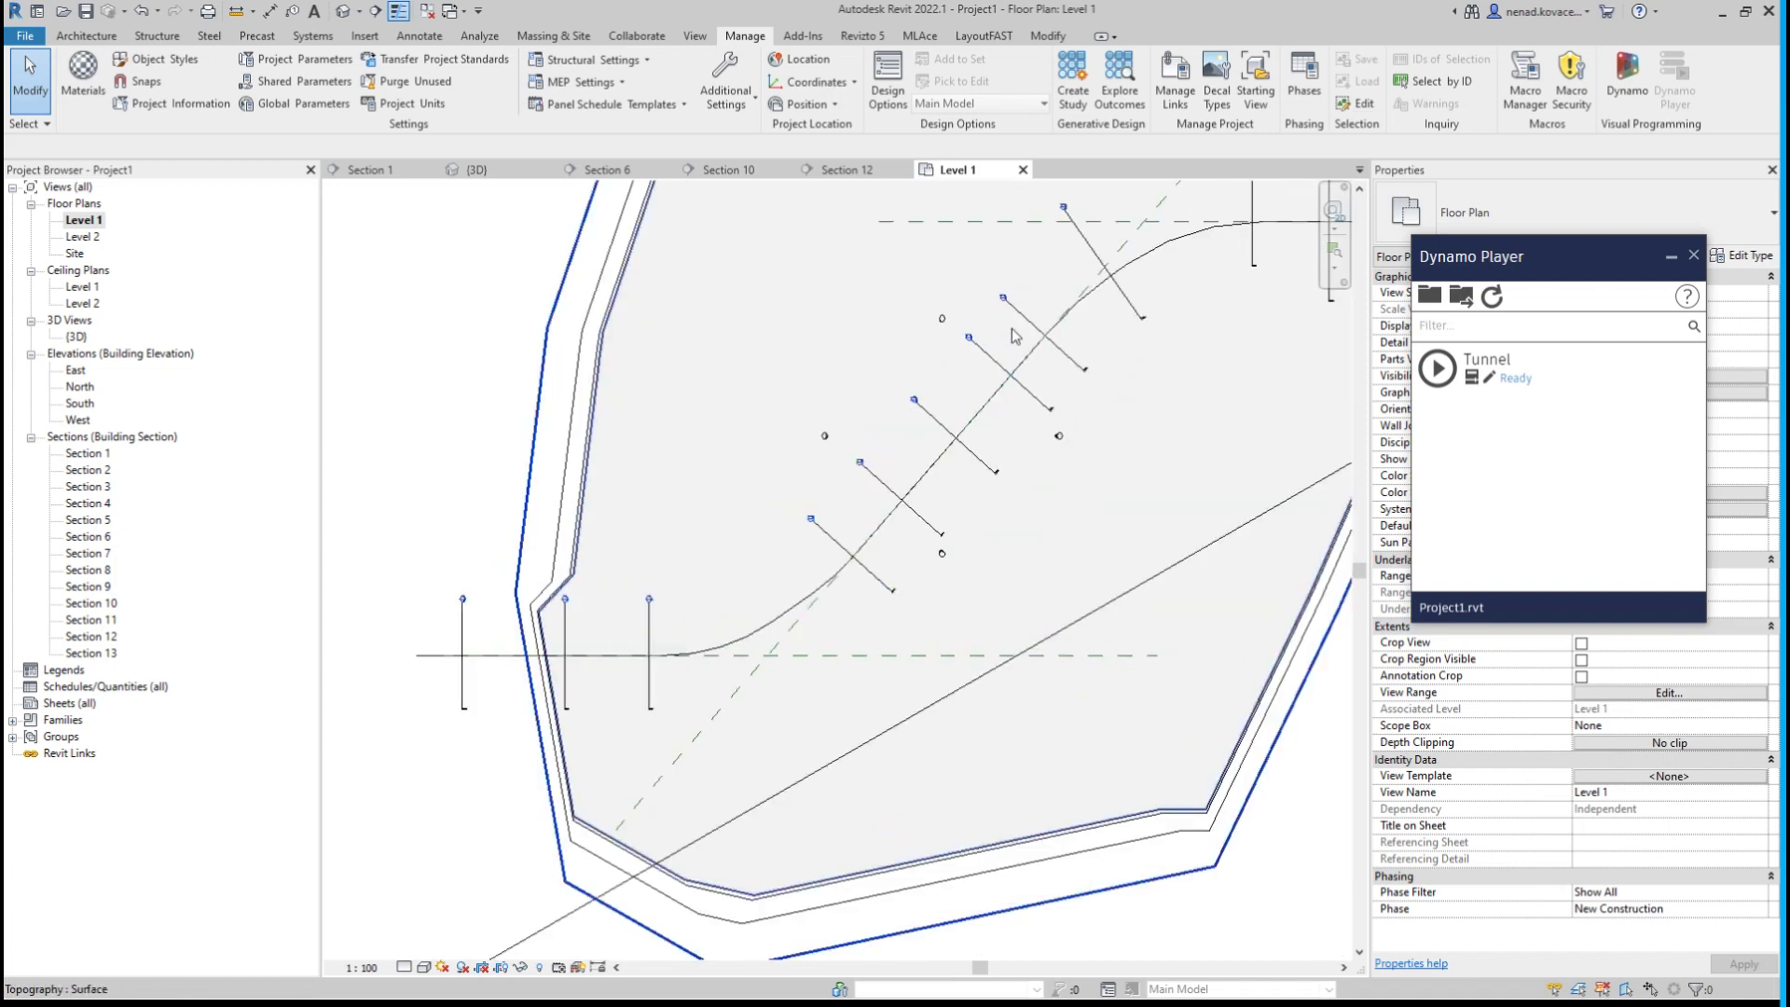
scroll(1026, 335, down, 1)
middle_drag(1072, 335, 961, 480)
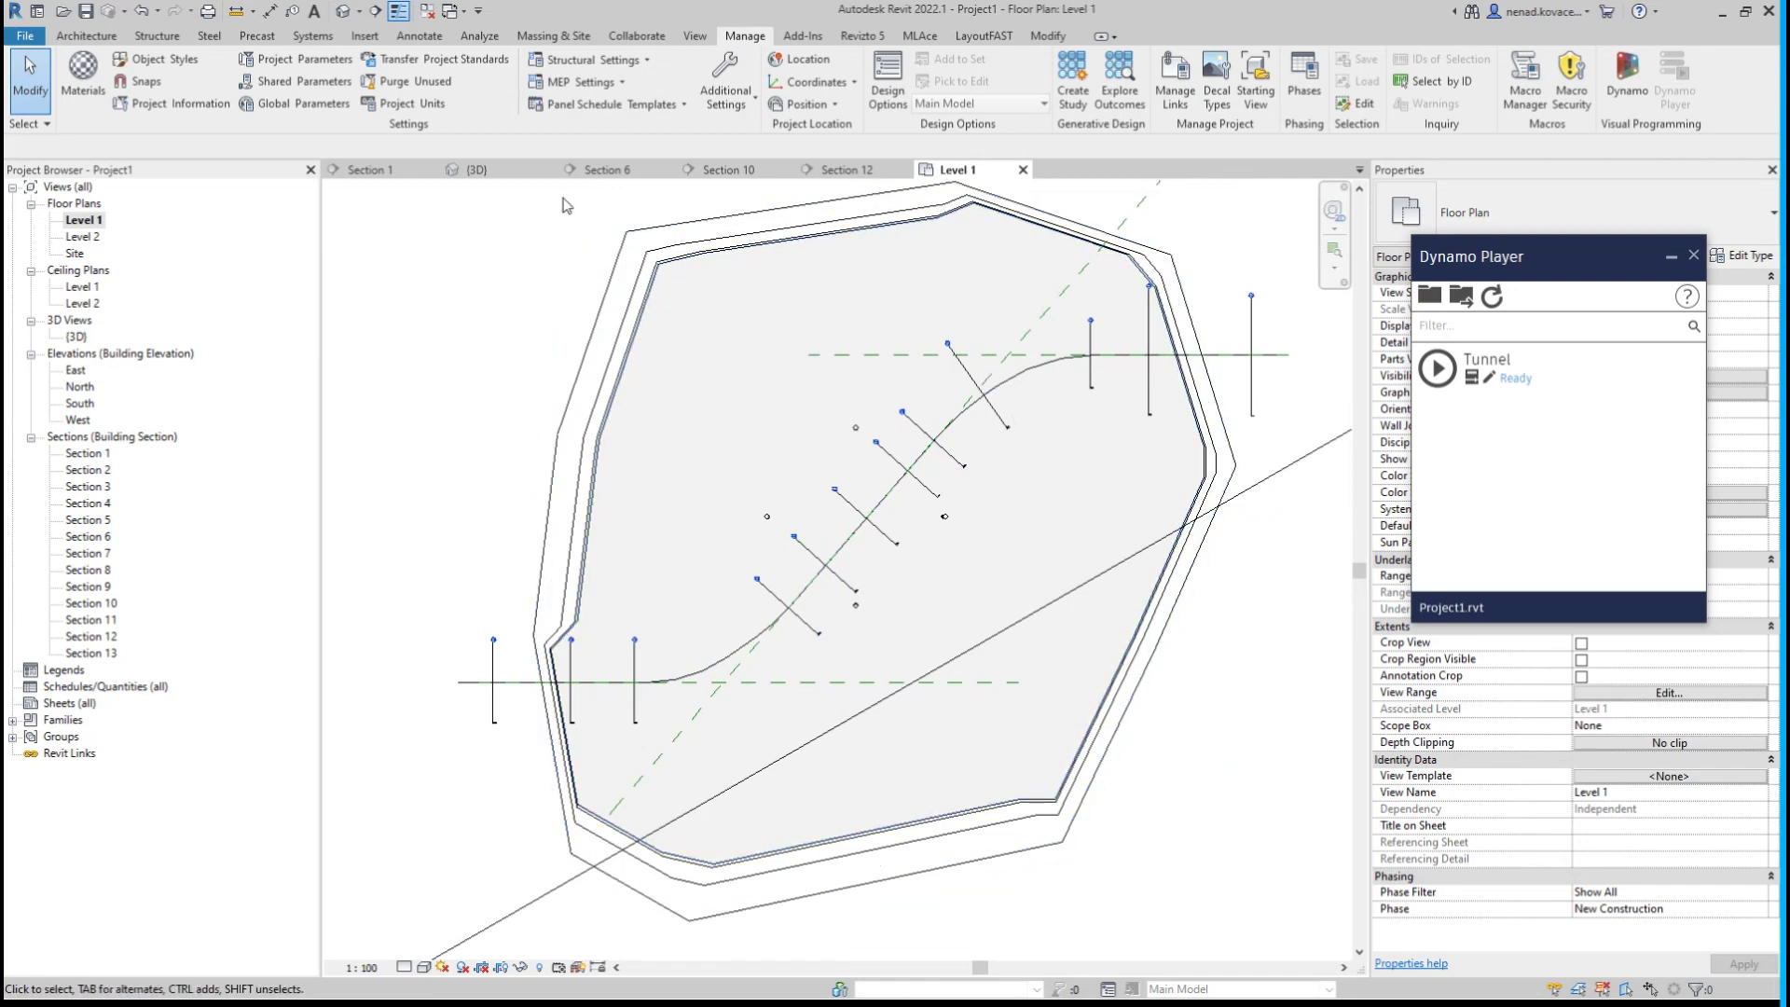
Compare the tunnel profiles and their spot elevations in Sections 1, 6, 10 and 12.
click(366, 169)
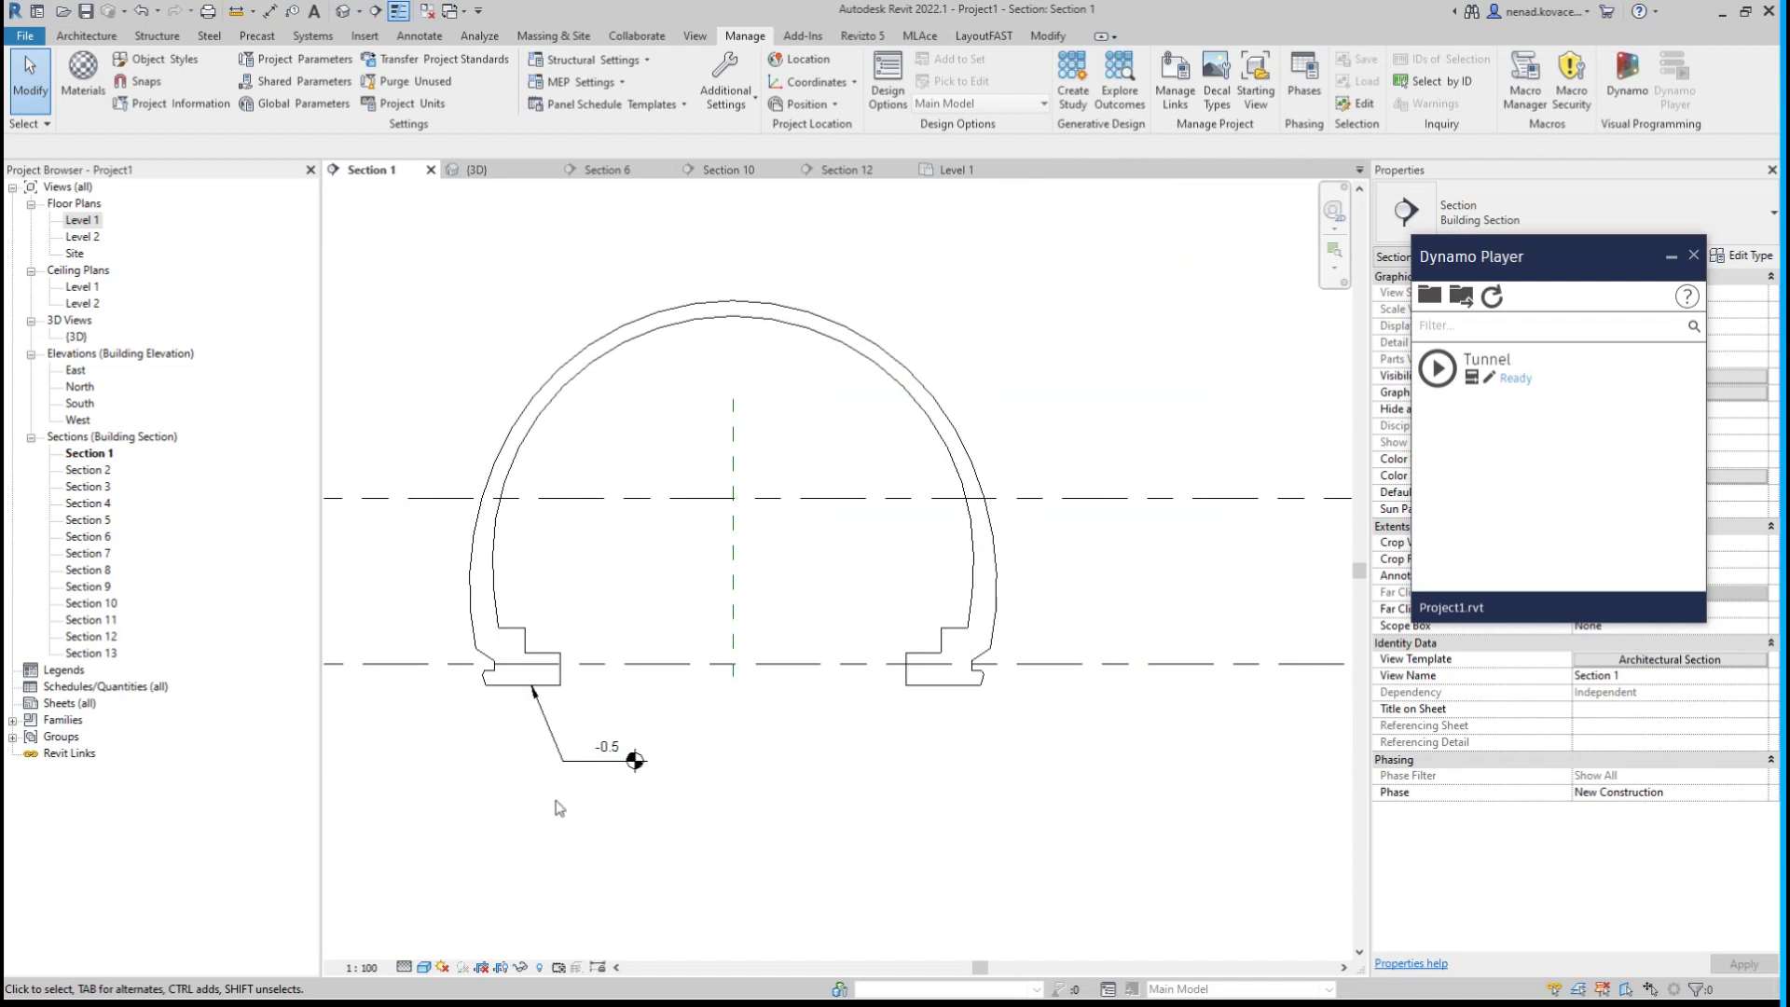
scroll(557, 803, up, 3)
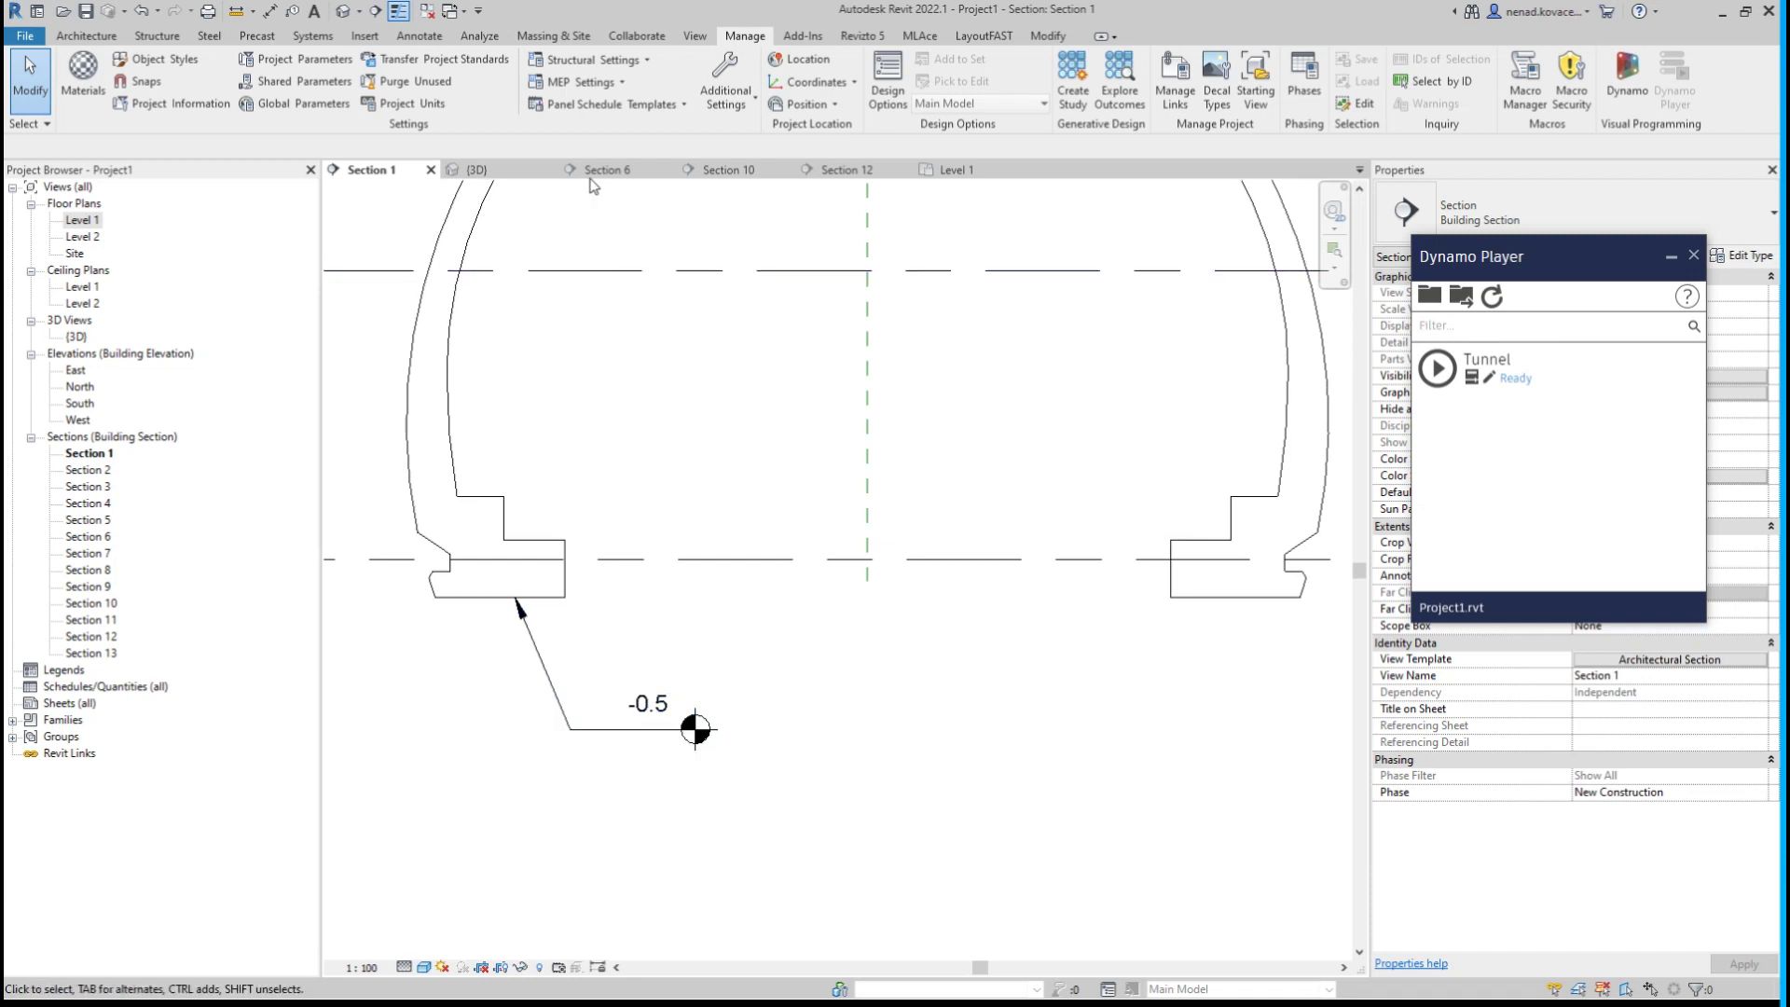
click(635, 173)
key(e)
key(l)
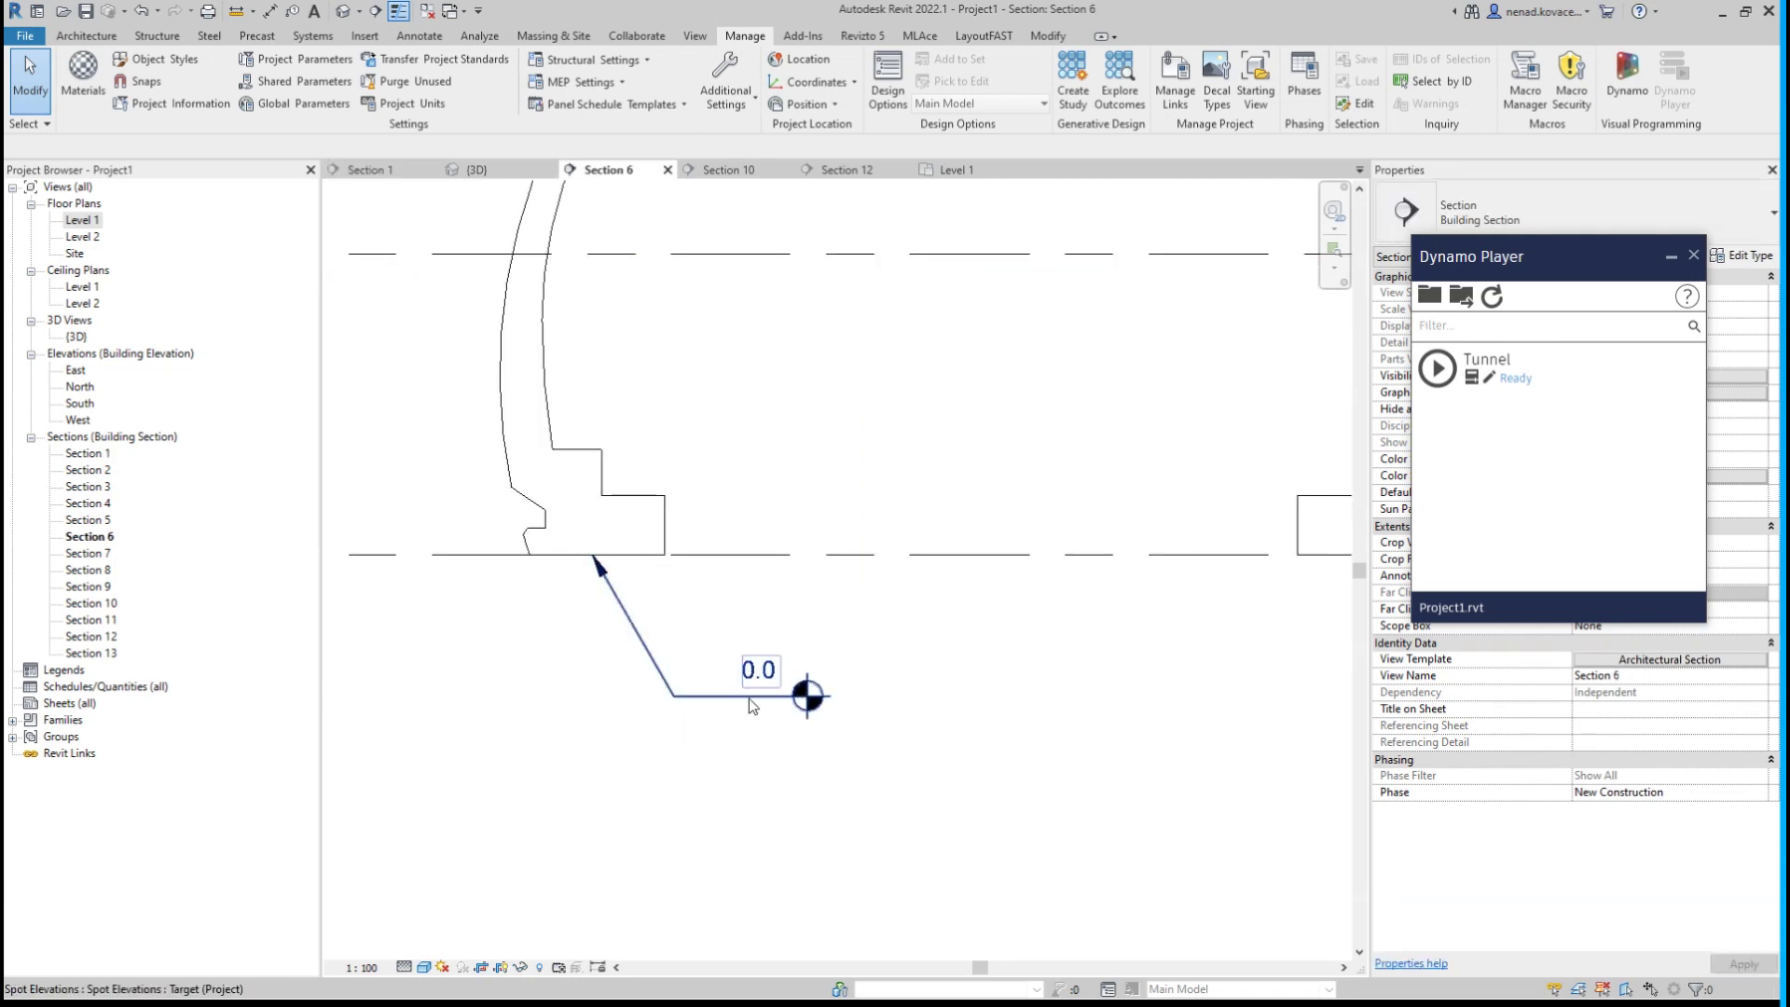
click(734, 172)
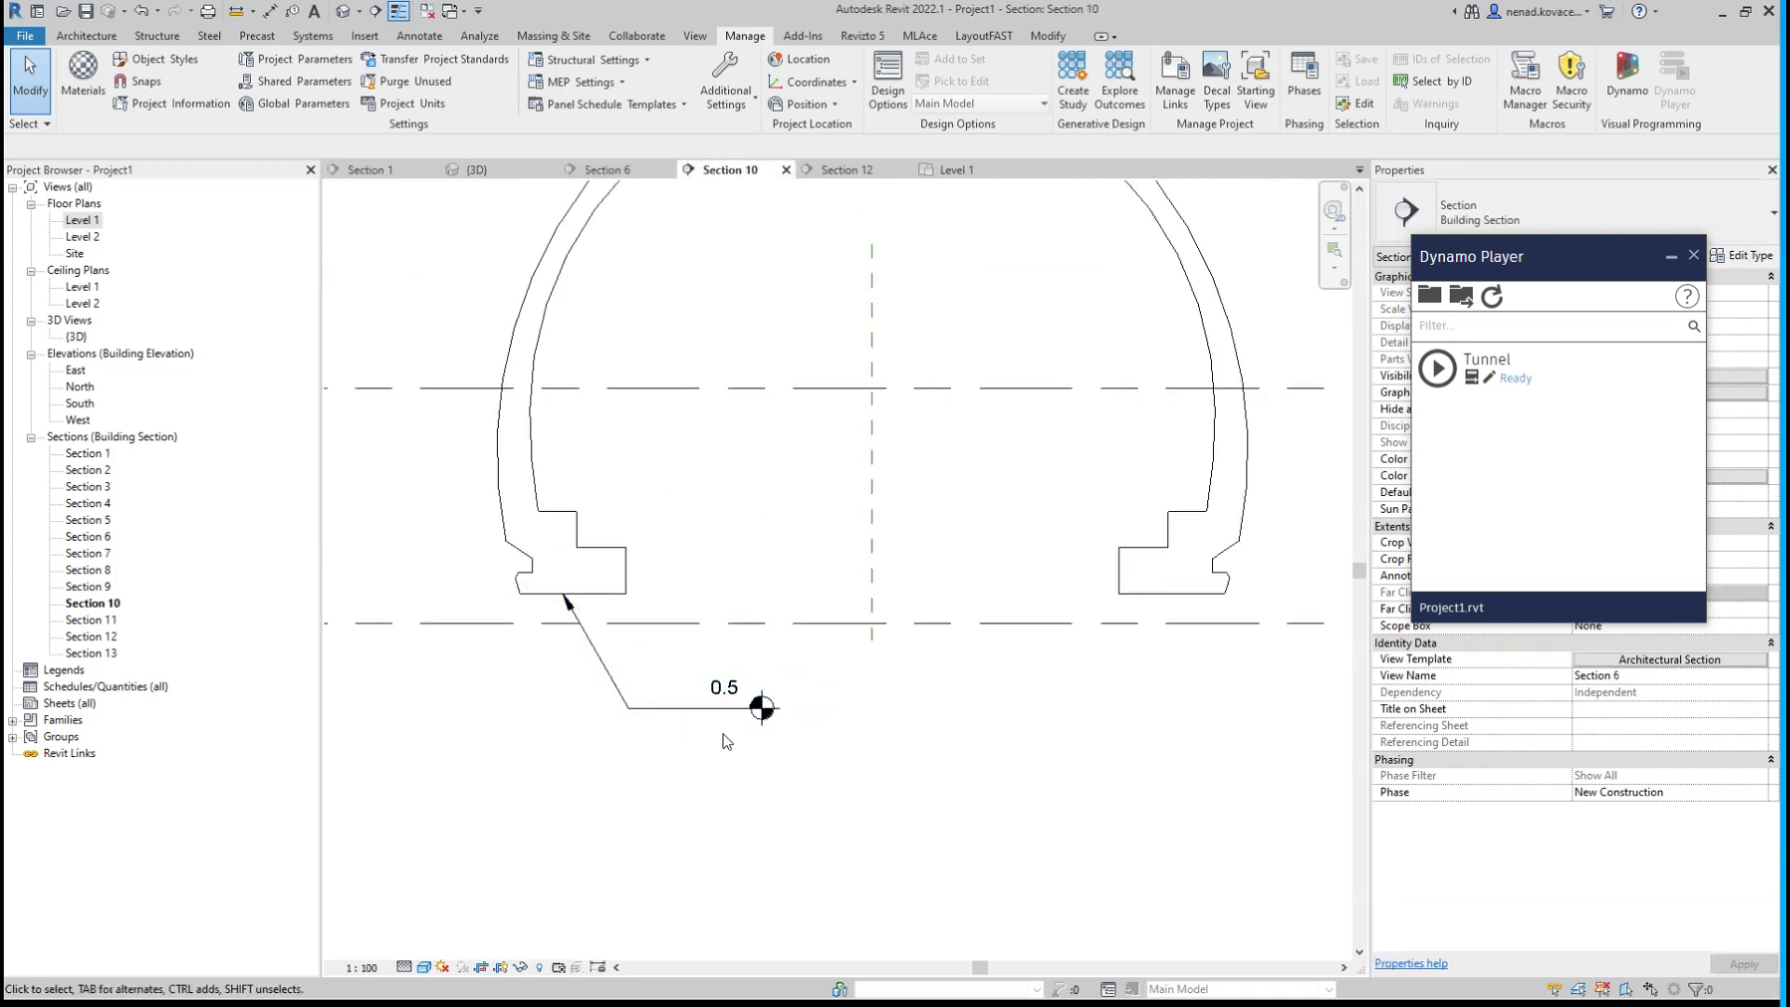
click(846, 170)
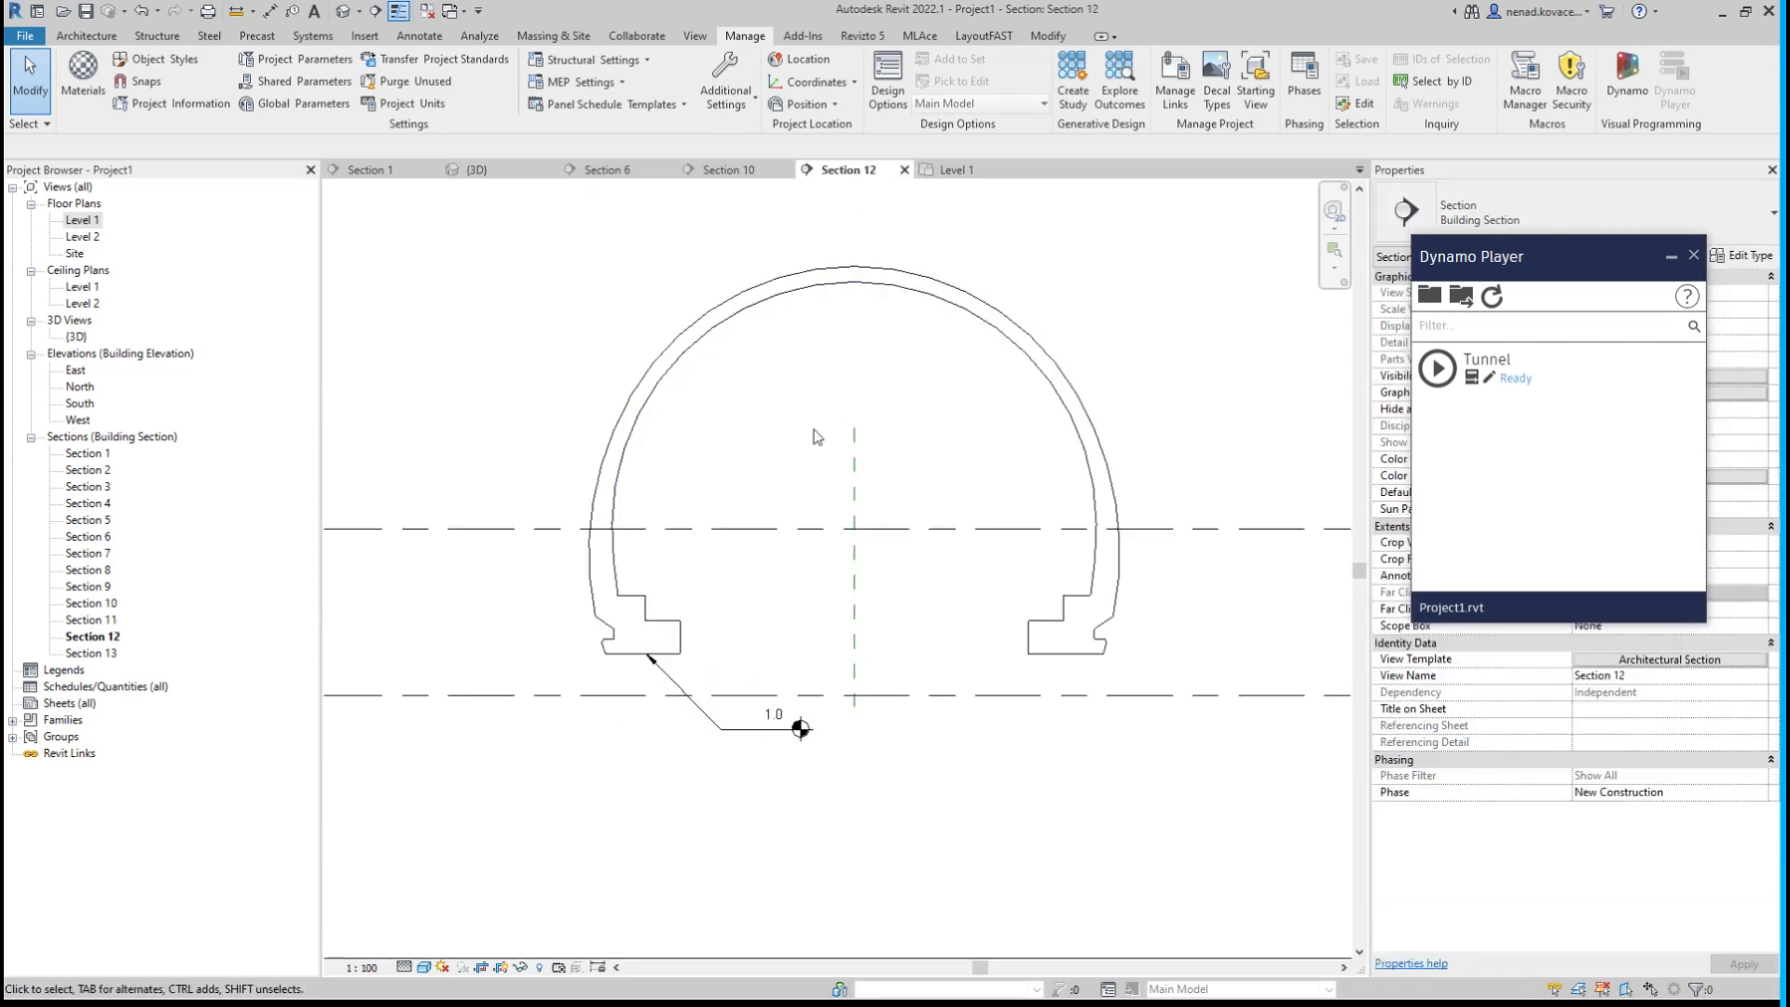
Look at the Level 1 plan again and recheck the complete tunnel profile in Section 1.
click(957, 170)
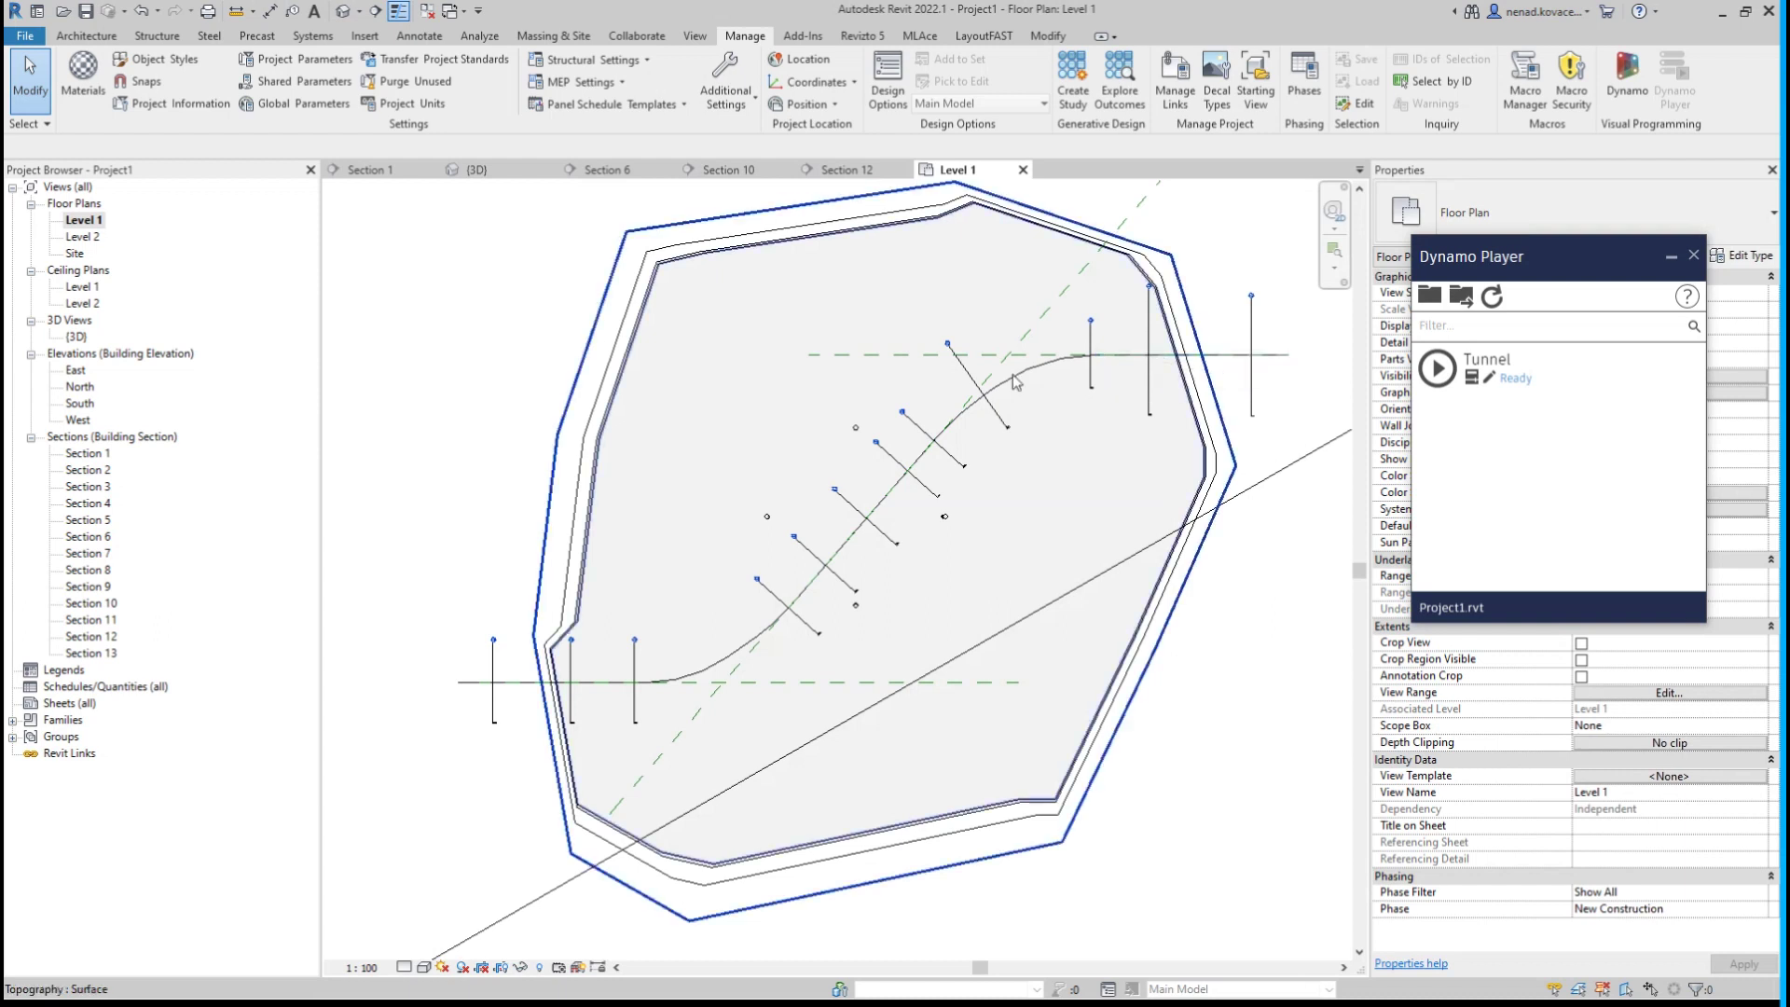
key(ctrl+Tab)
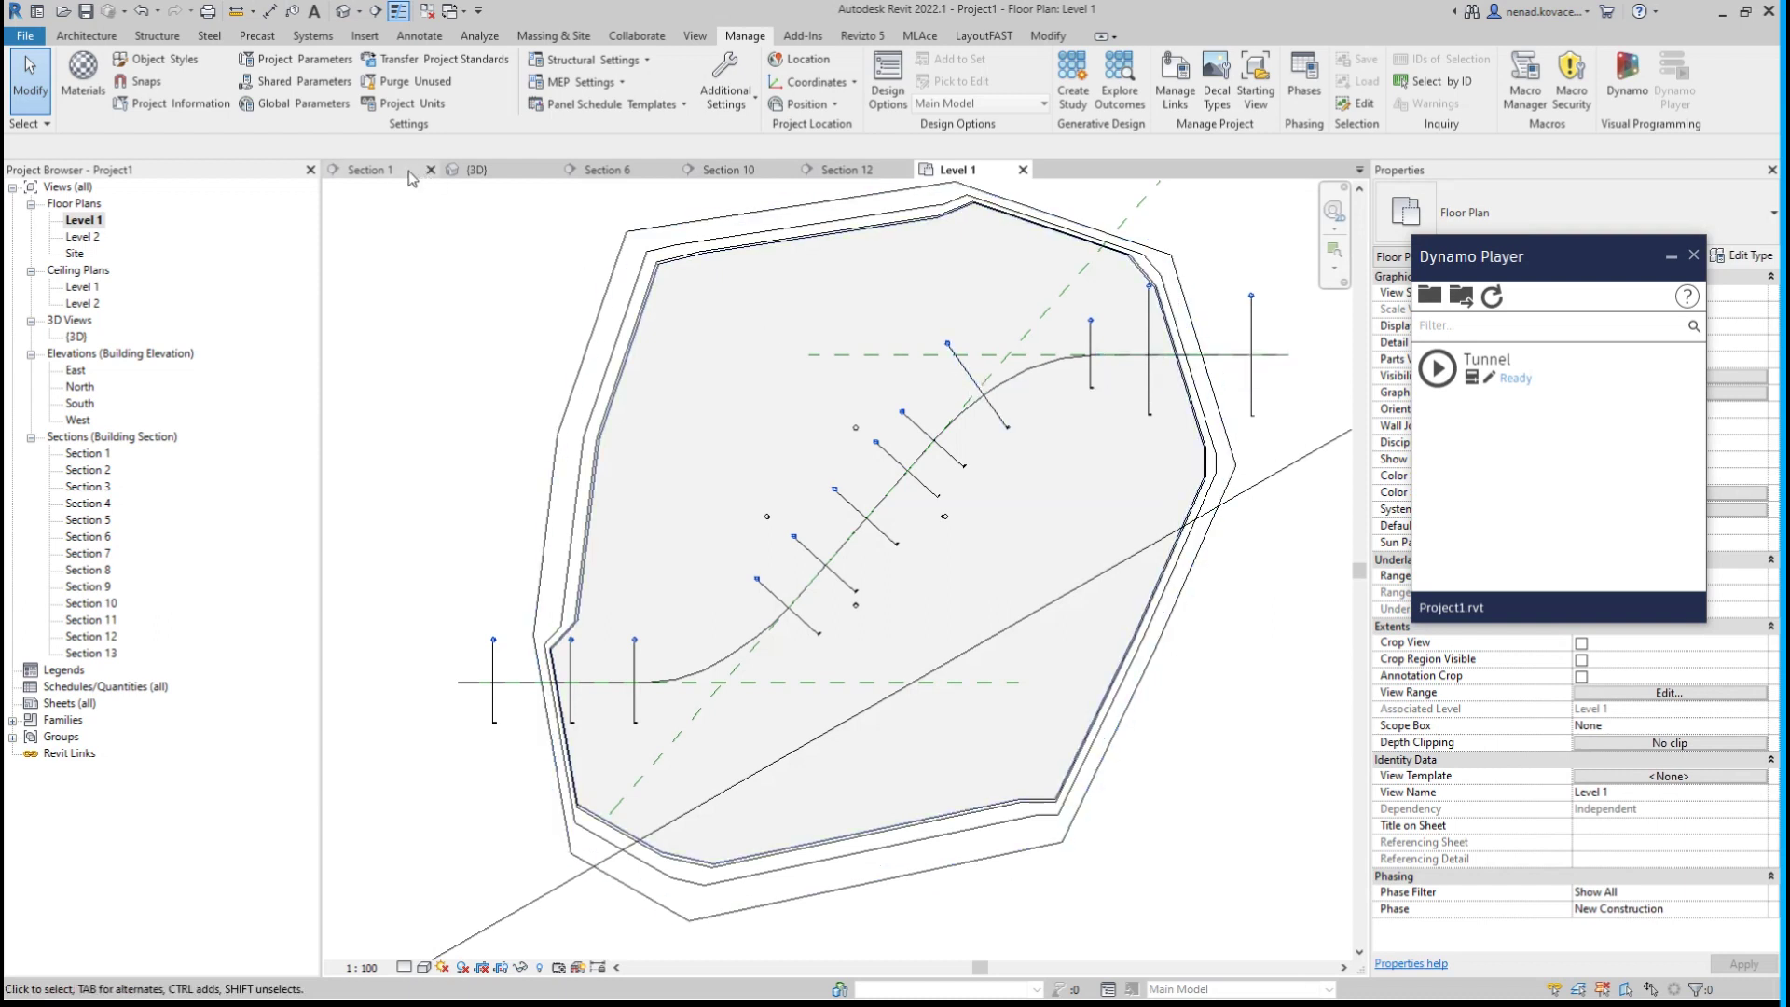
scroll(636, 753, down, 2)
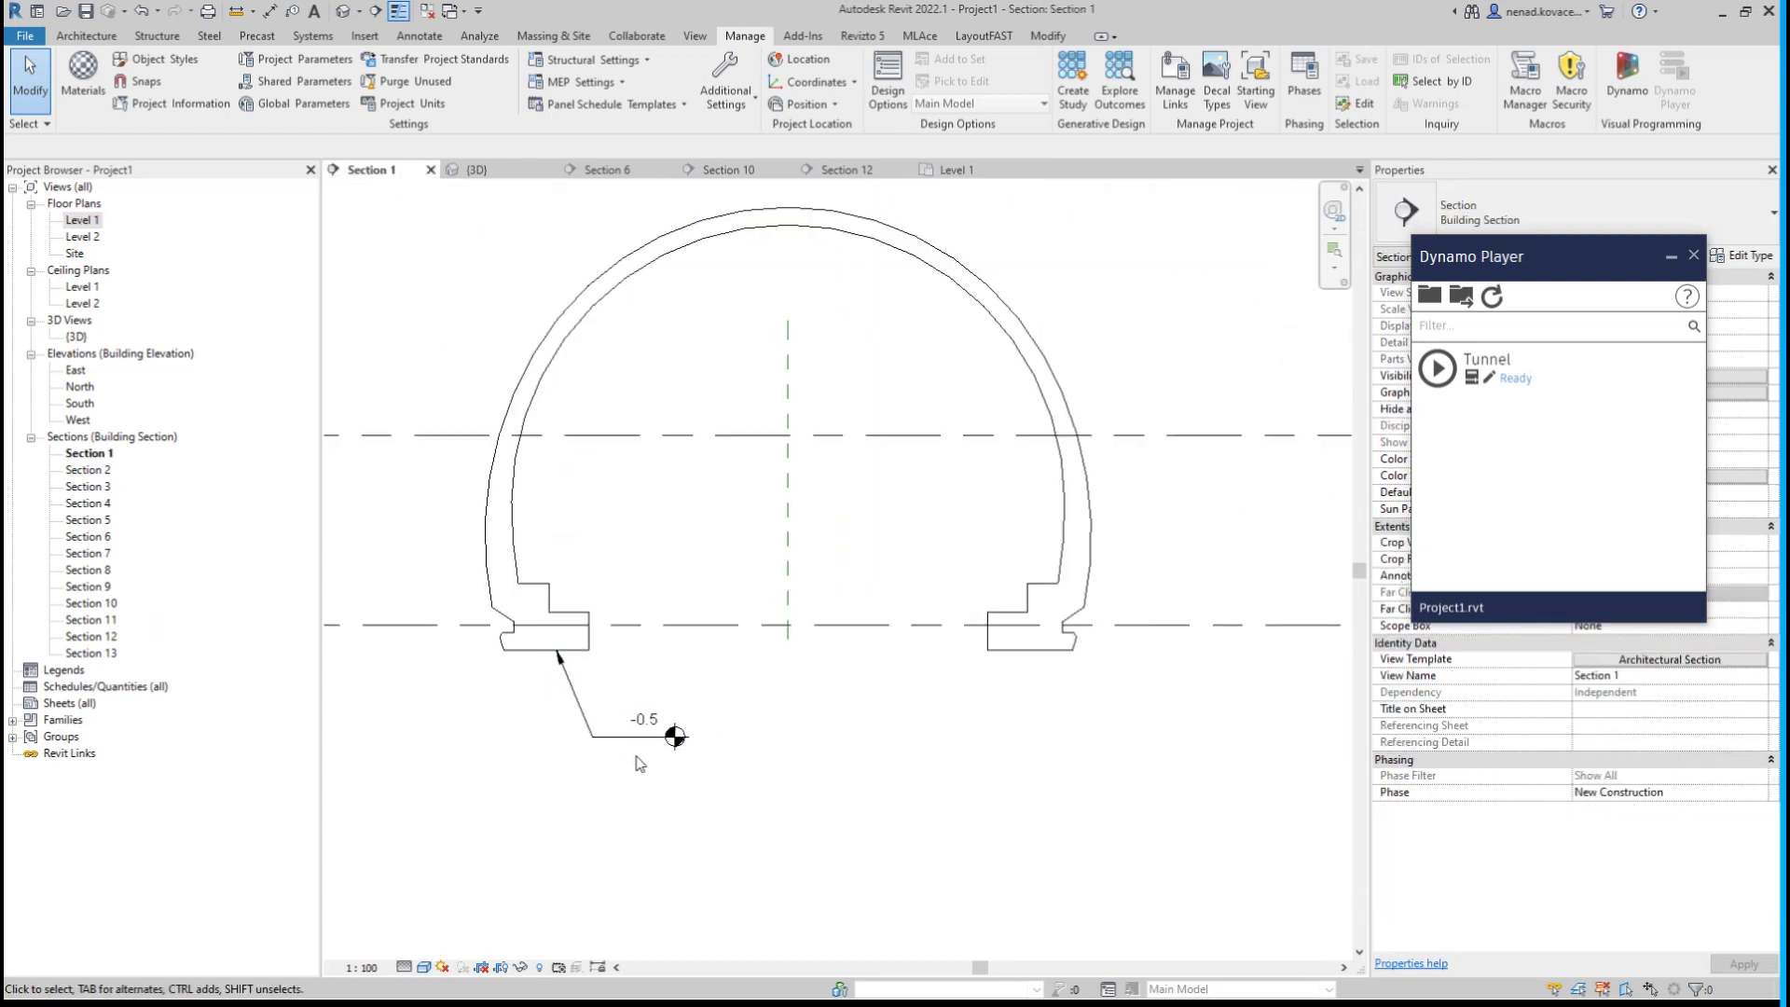
scroll(830, 523, down, 2)
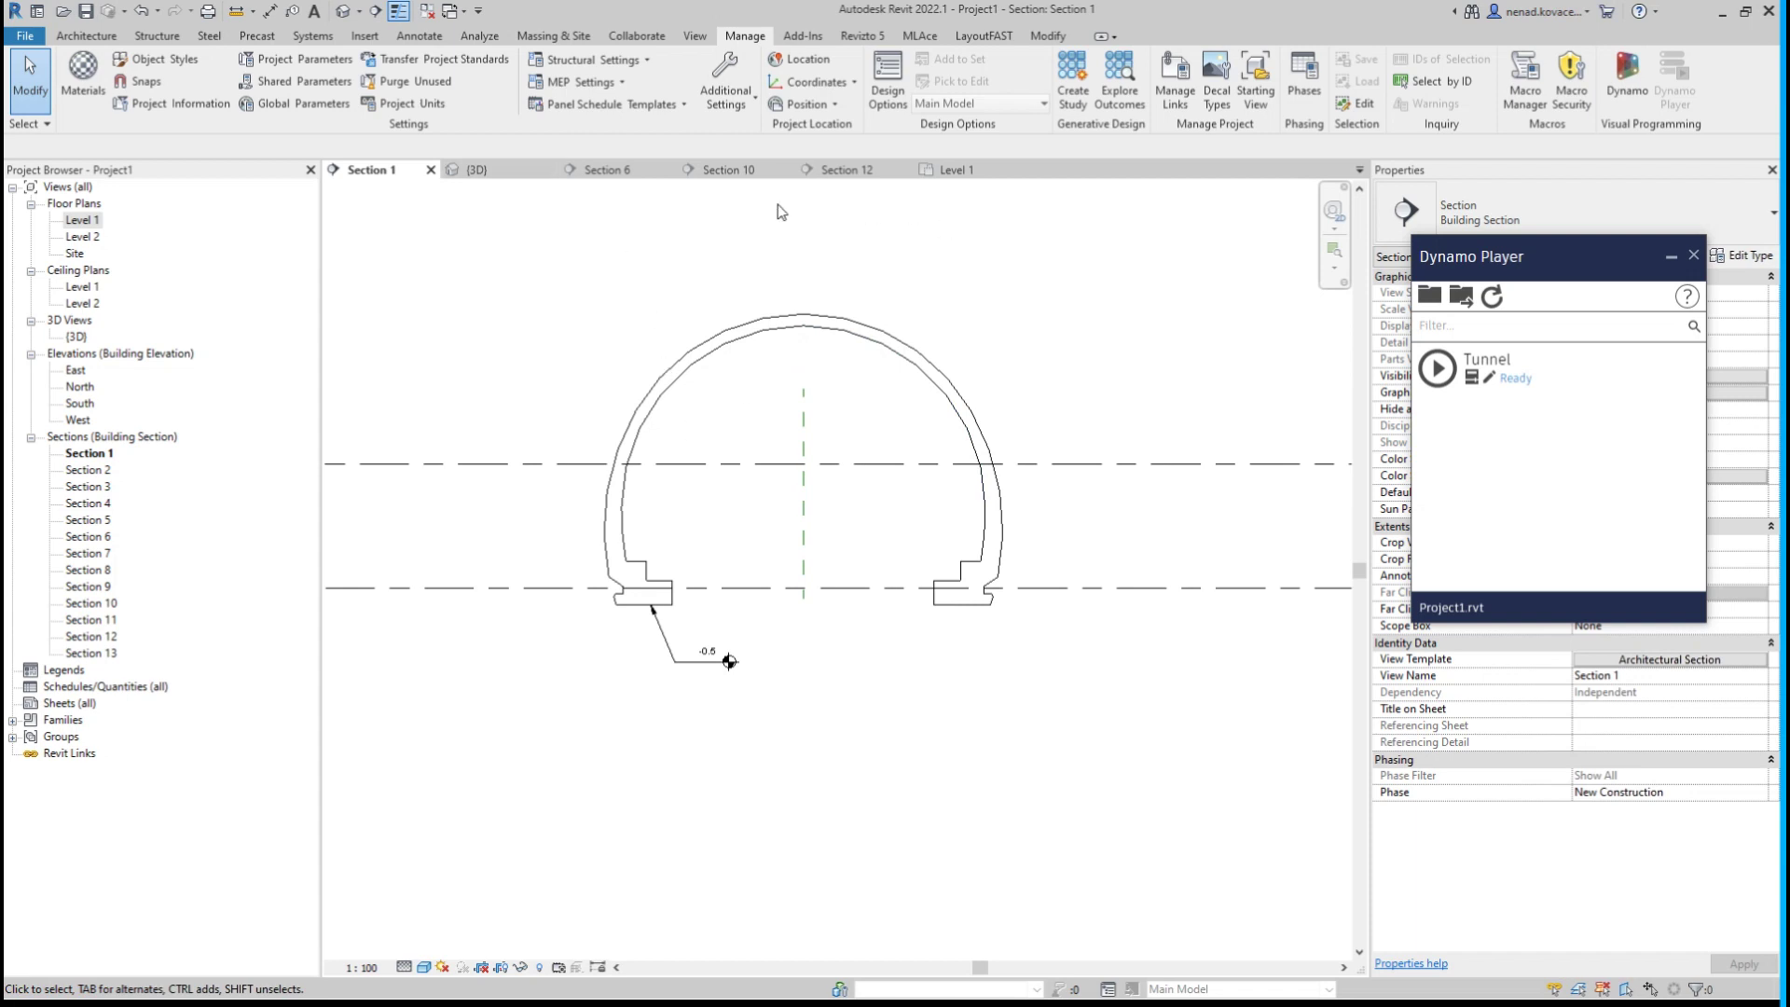
Examine the section marks along the straight and curved parts of the tunnel axis in the Level 1 plan.
click(965, 177)
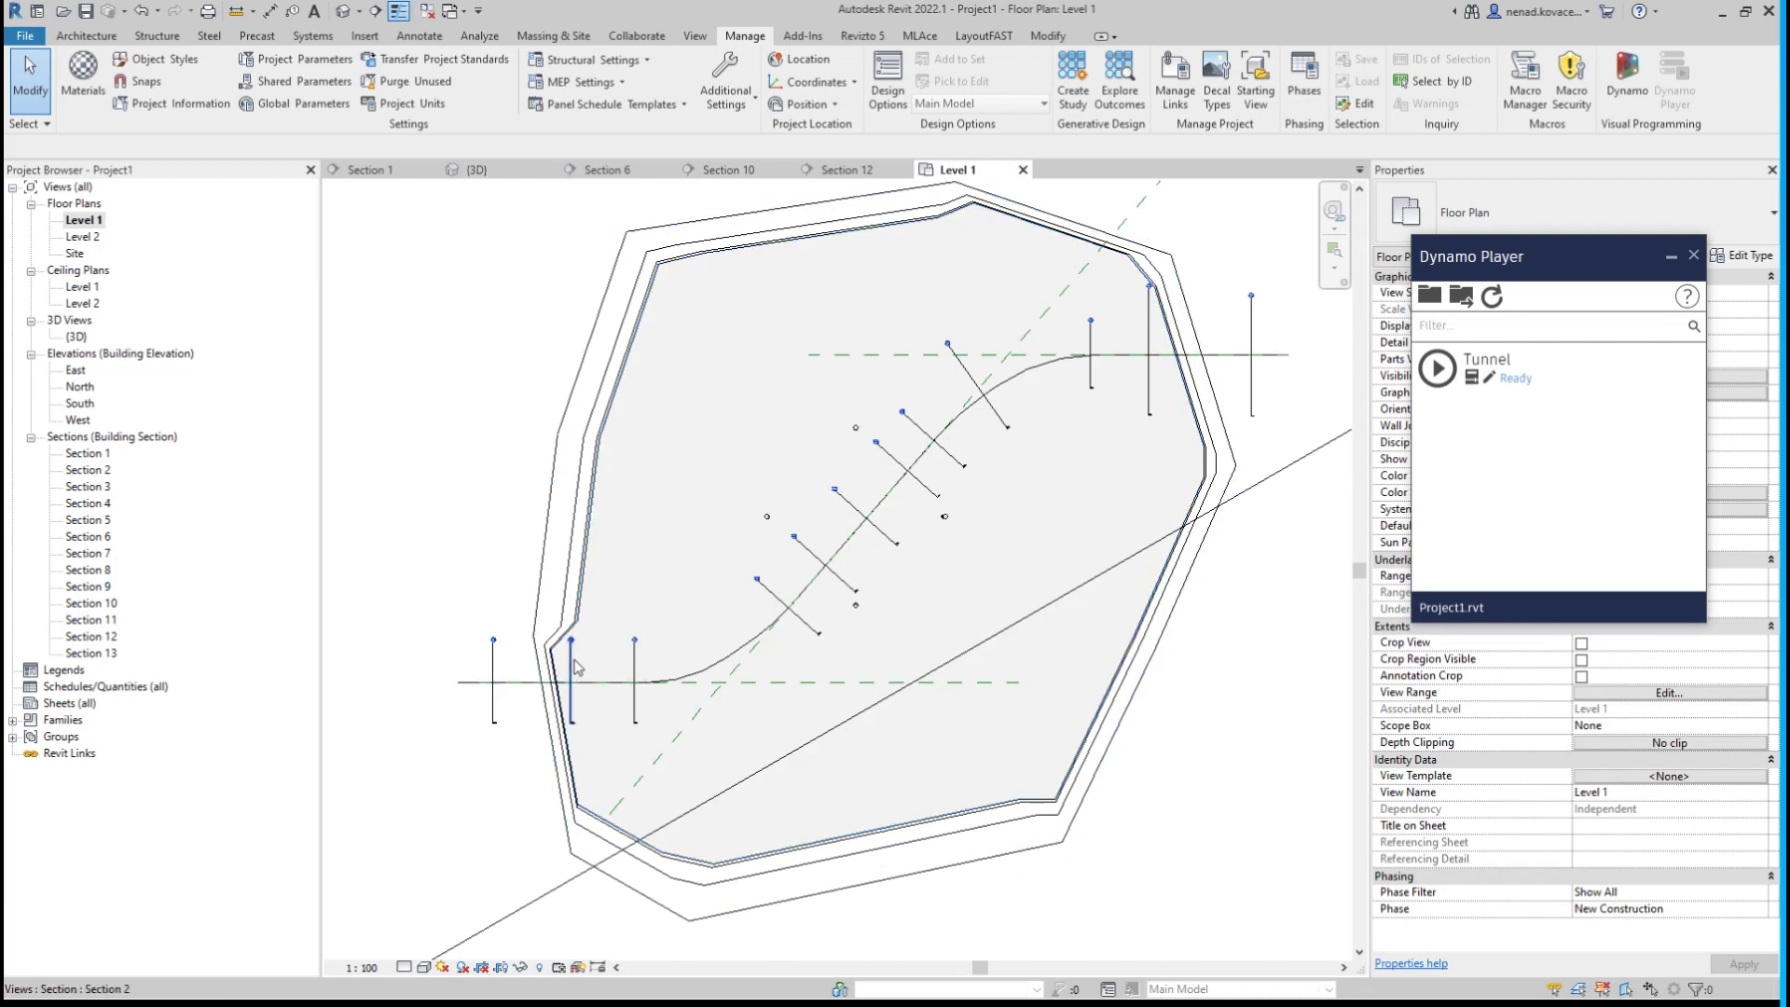
scroll(890, 517, up, 2)
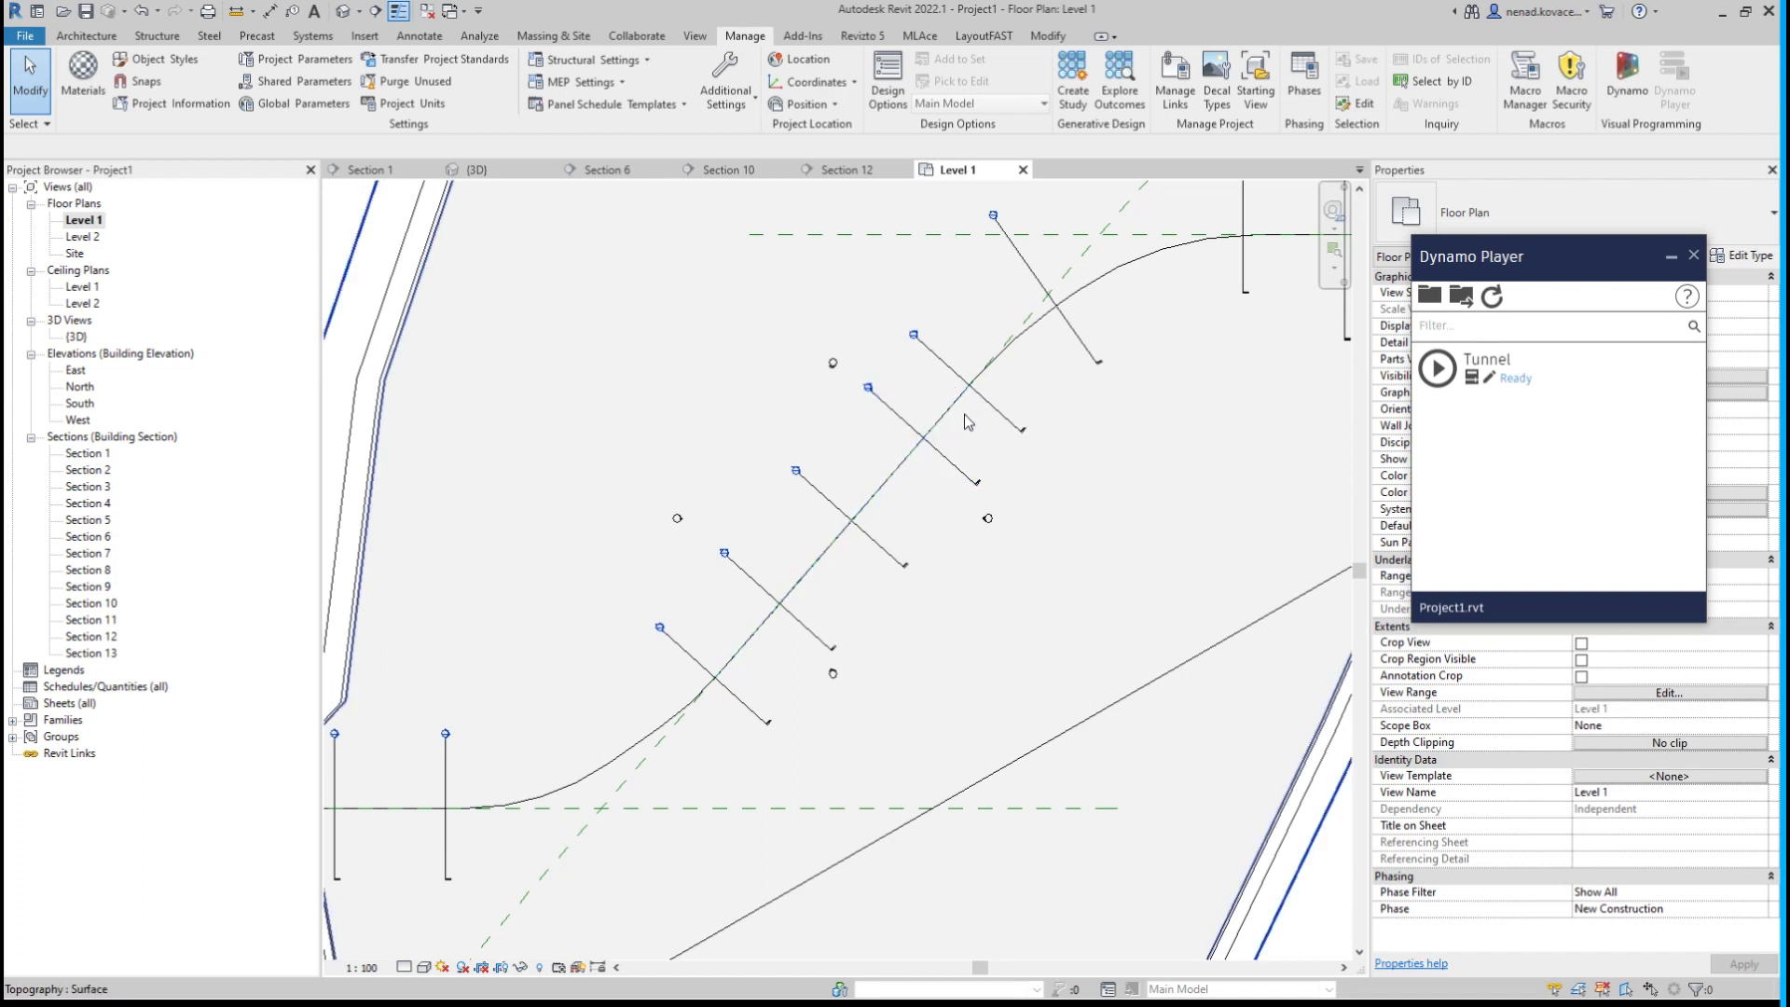
middle_drag(960, 424, 896, 482)
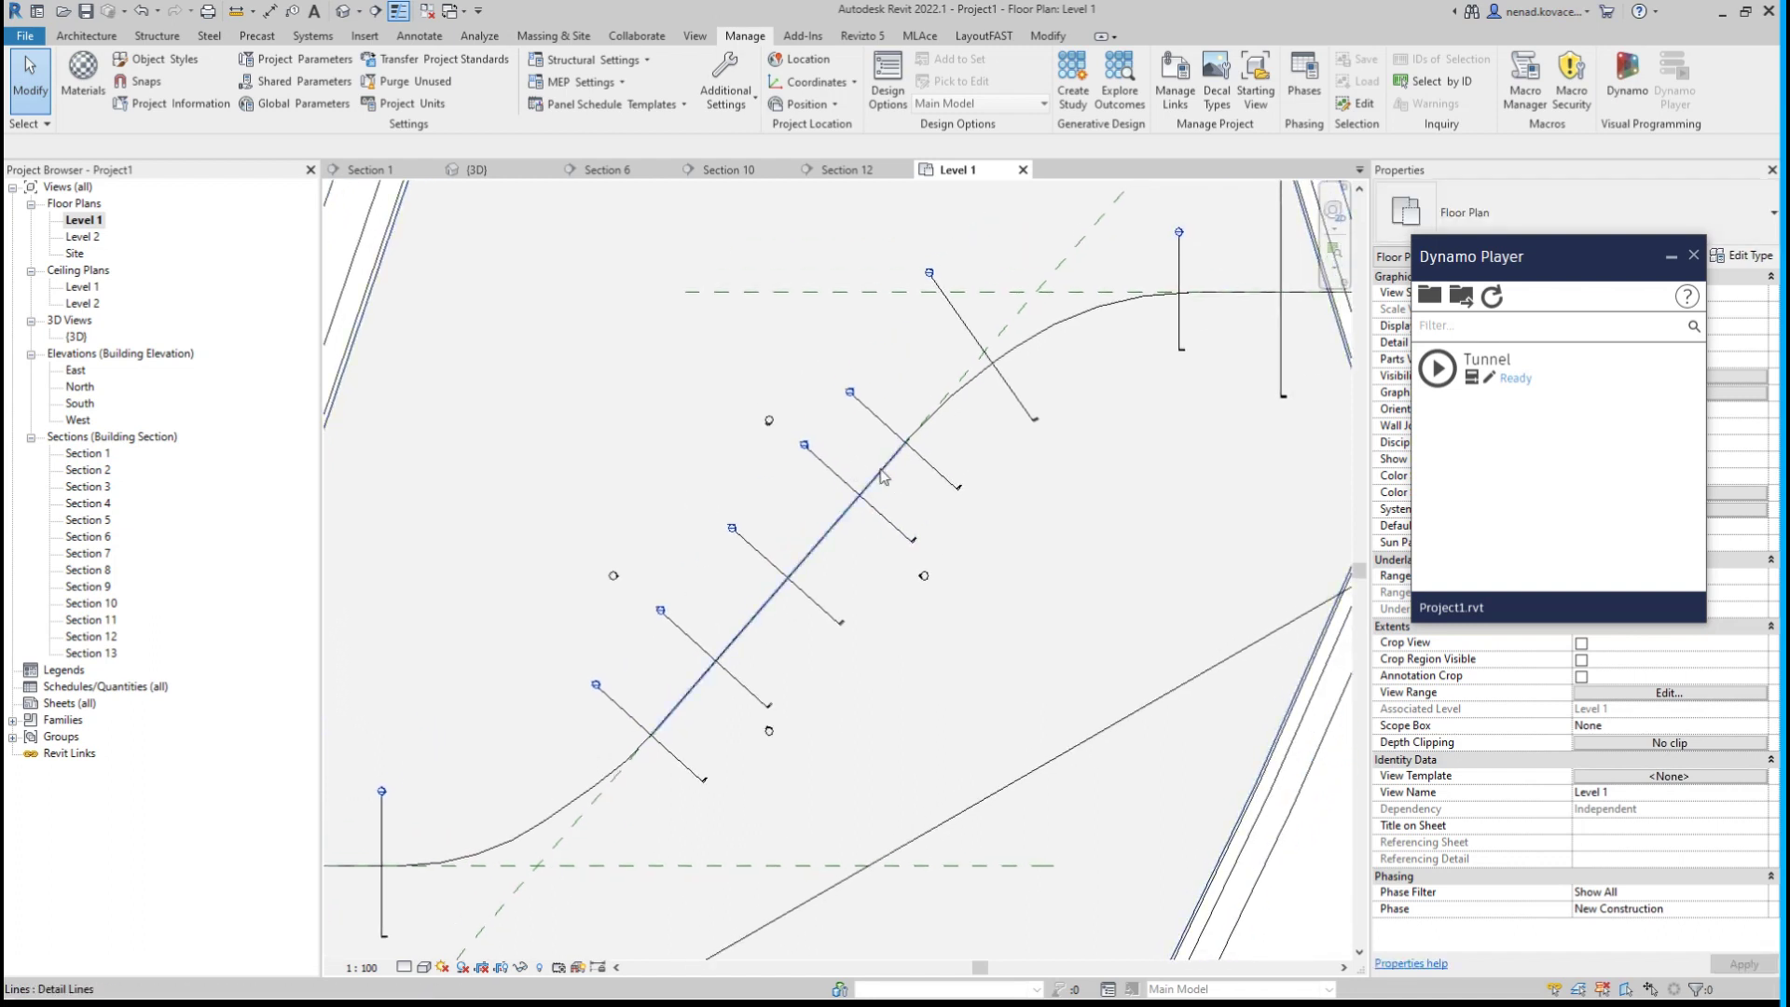
middle_drag(943, 459, 814, 524)
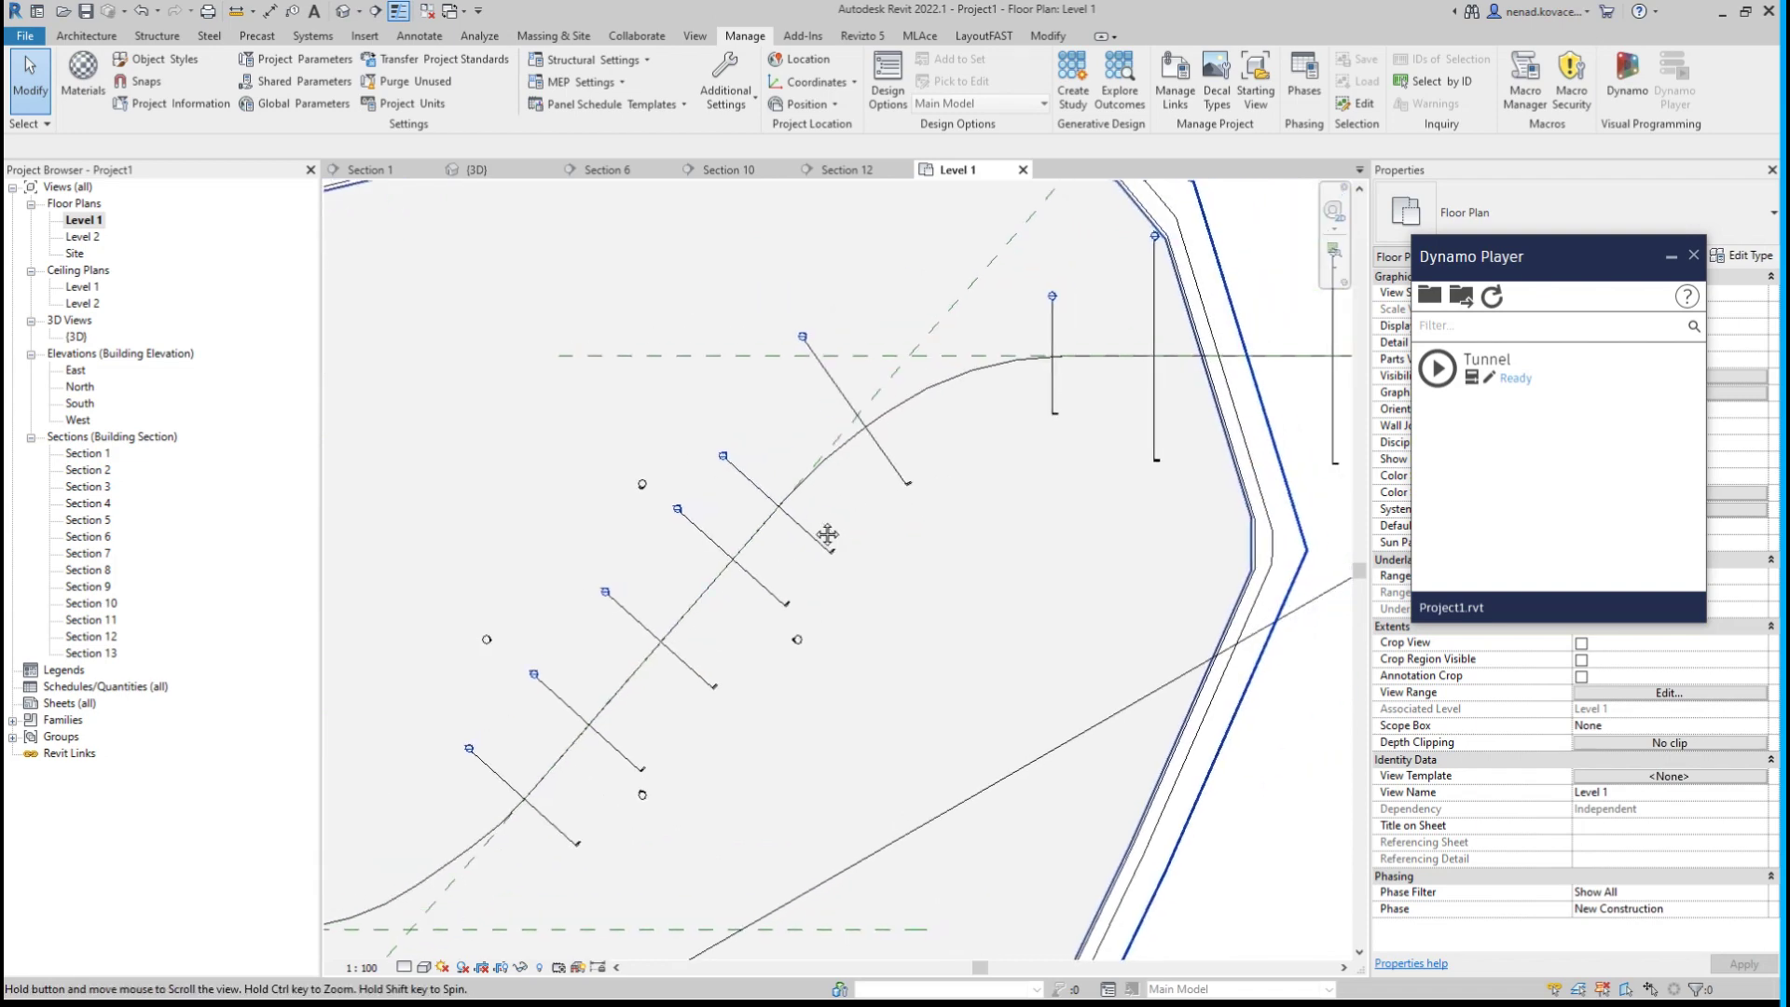
scroll(946, 326, down, 2)
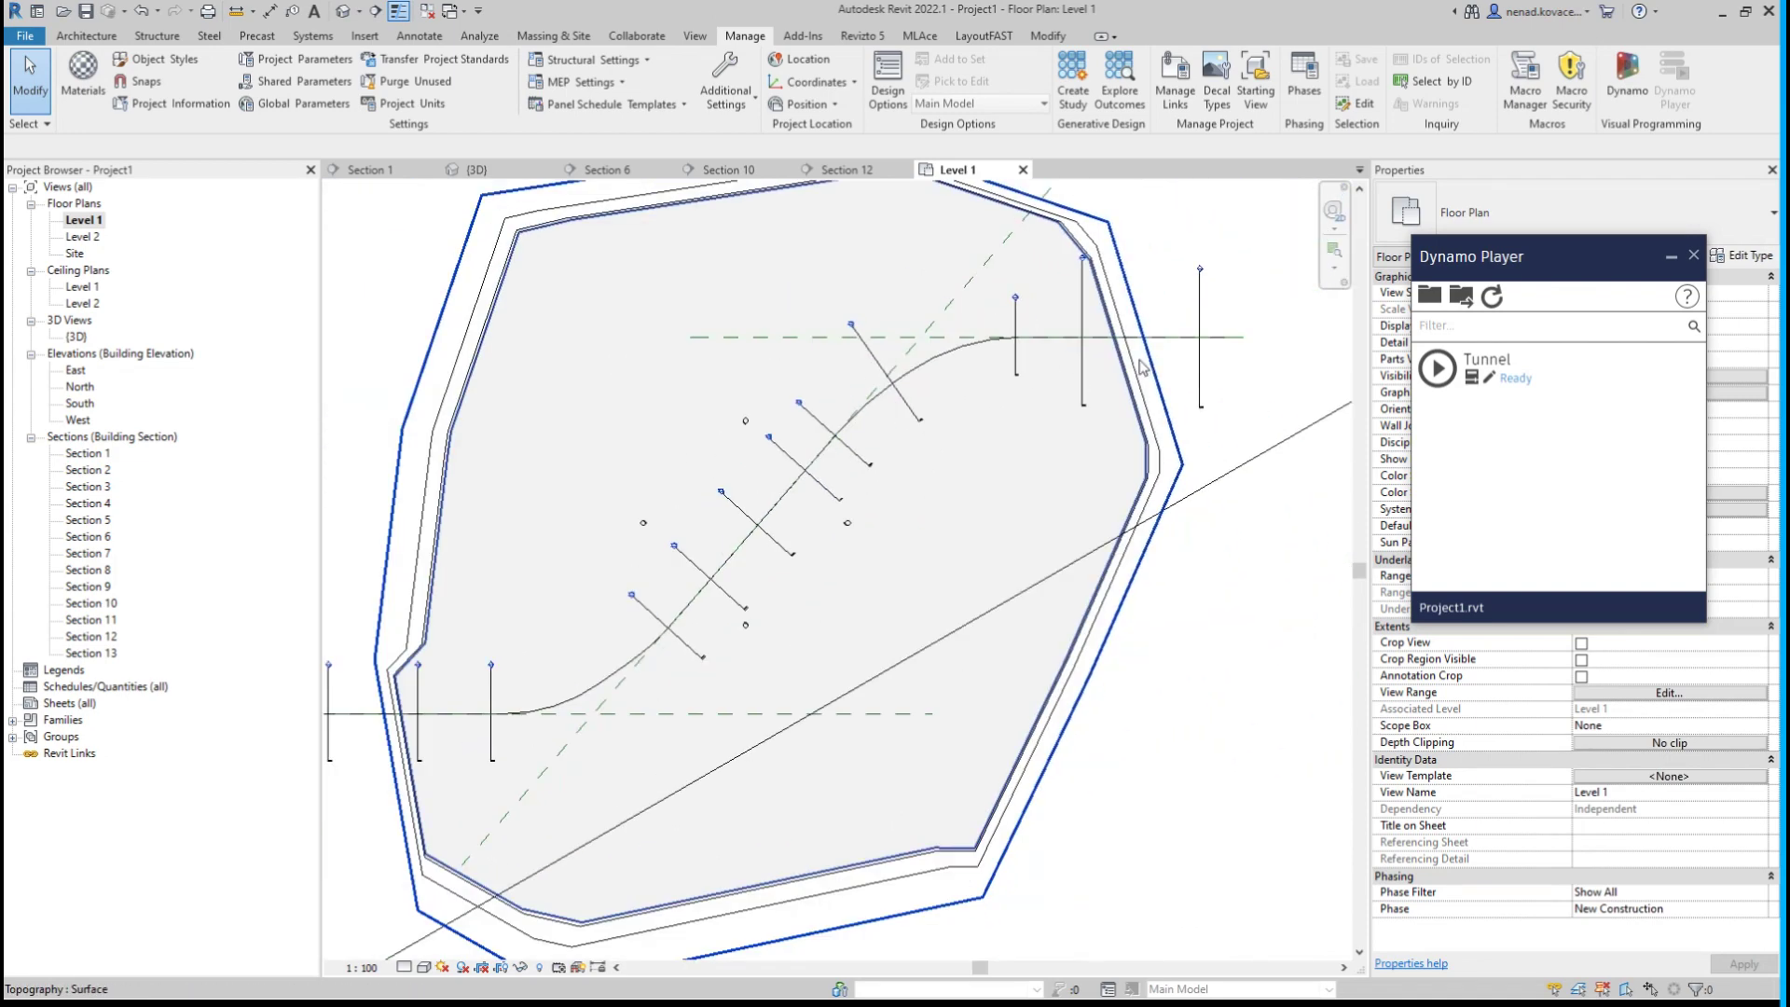
scroll(515, 727, up, 3)
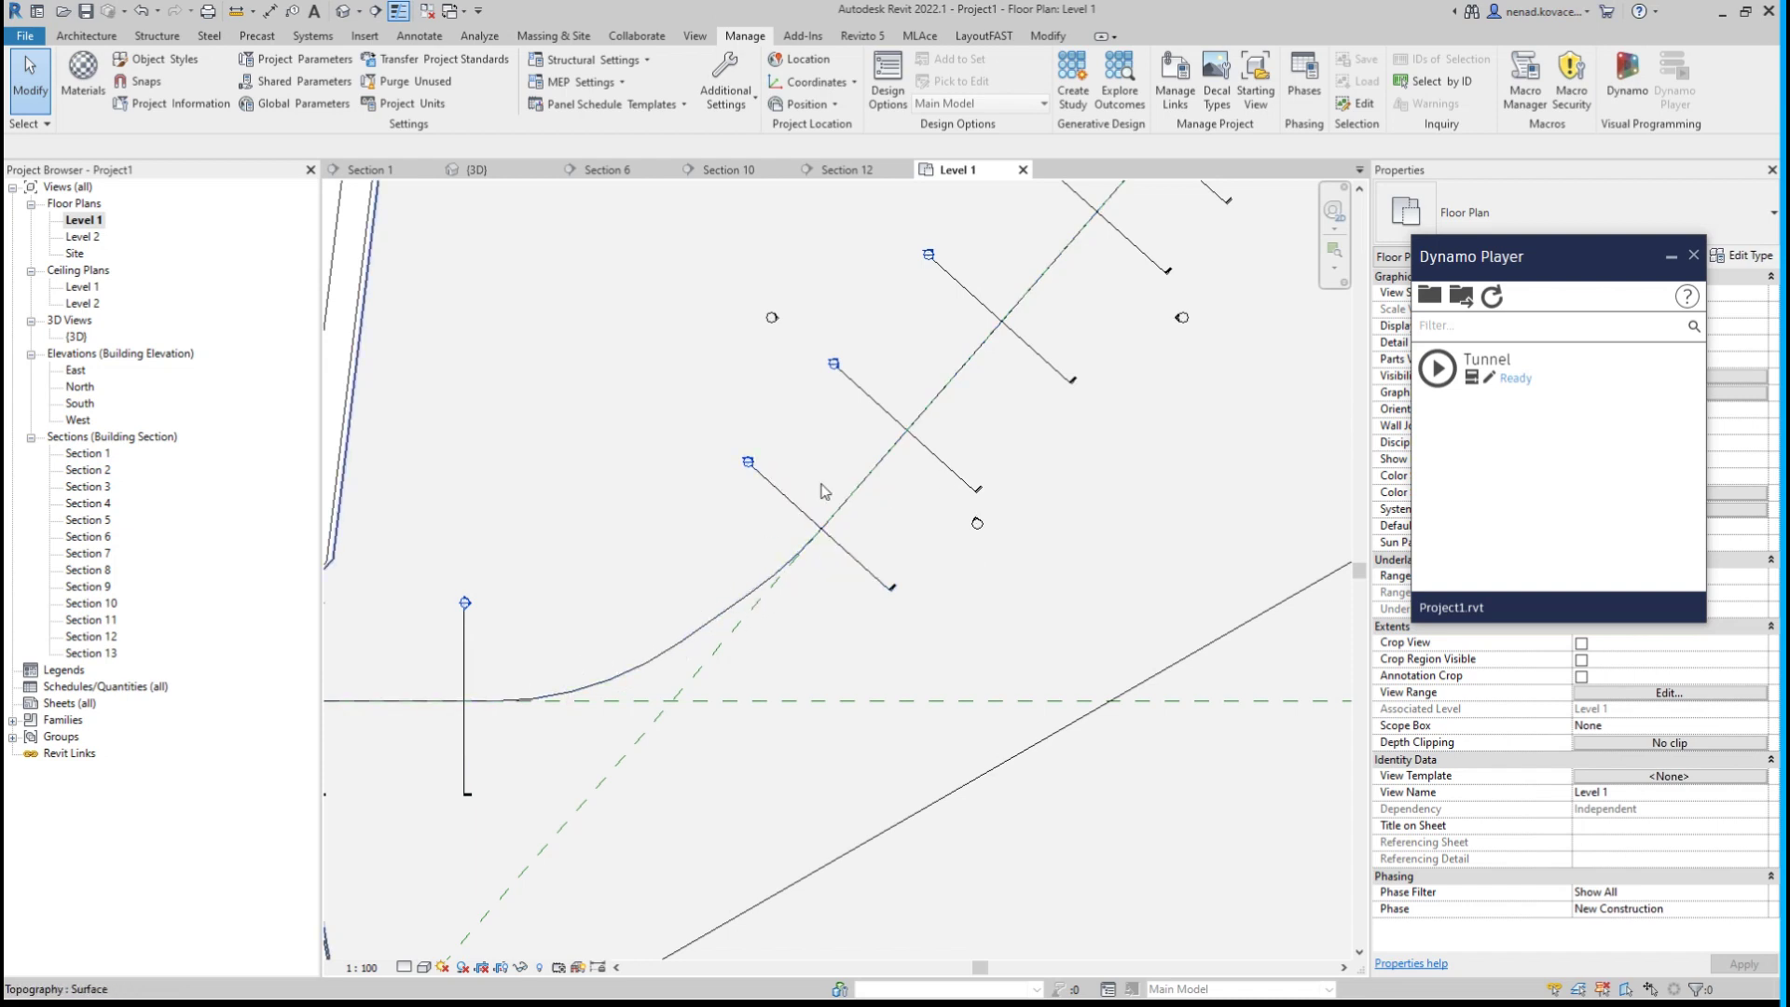
scroll(639, 623, down, 3)
scroll(643, 617, down, 1)
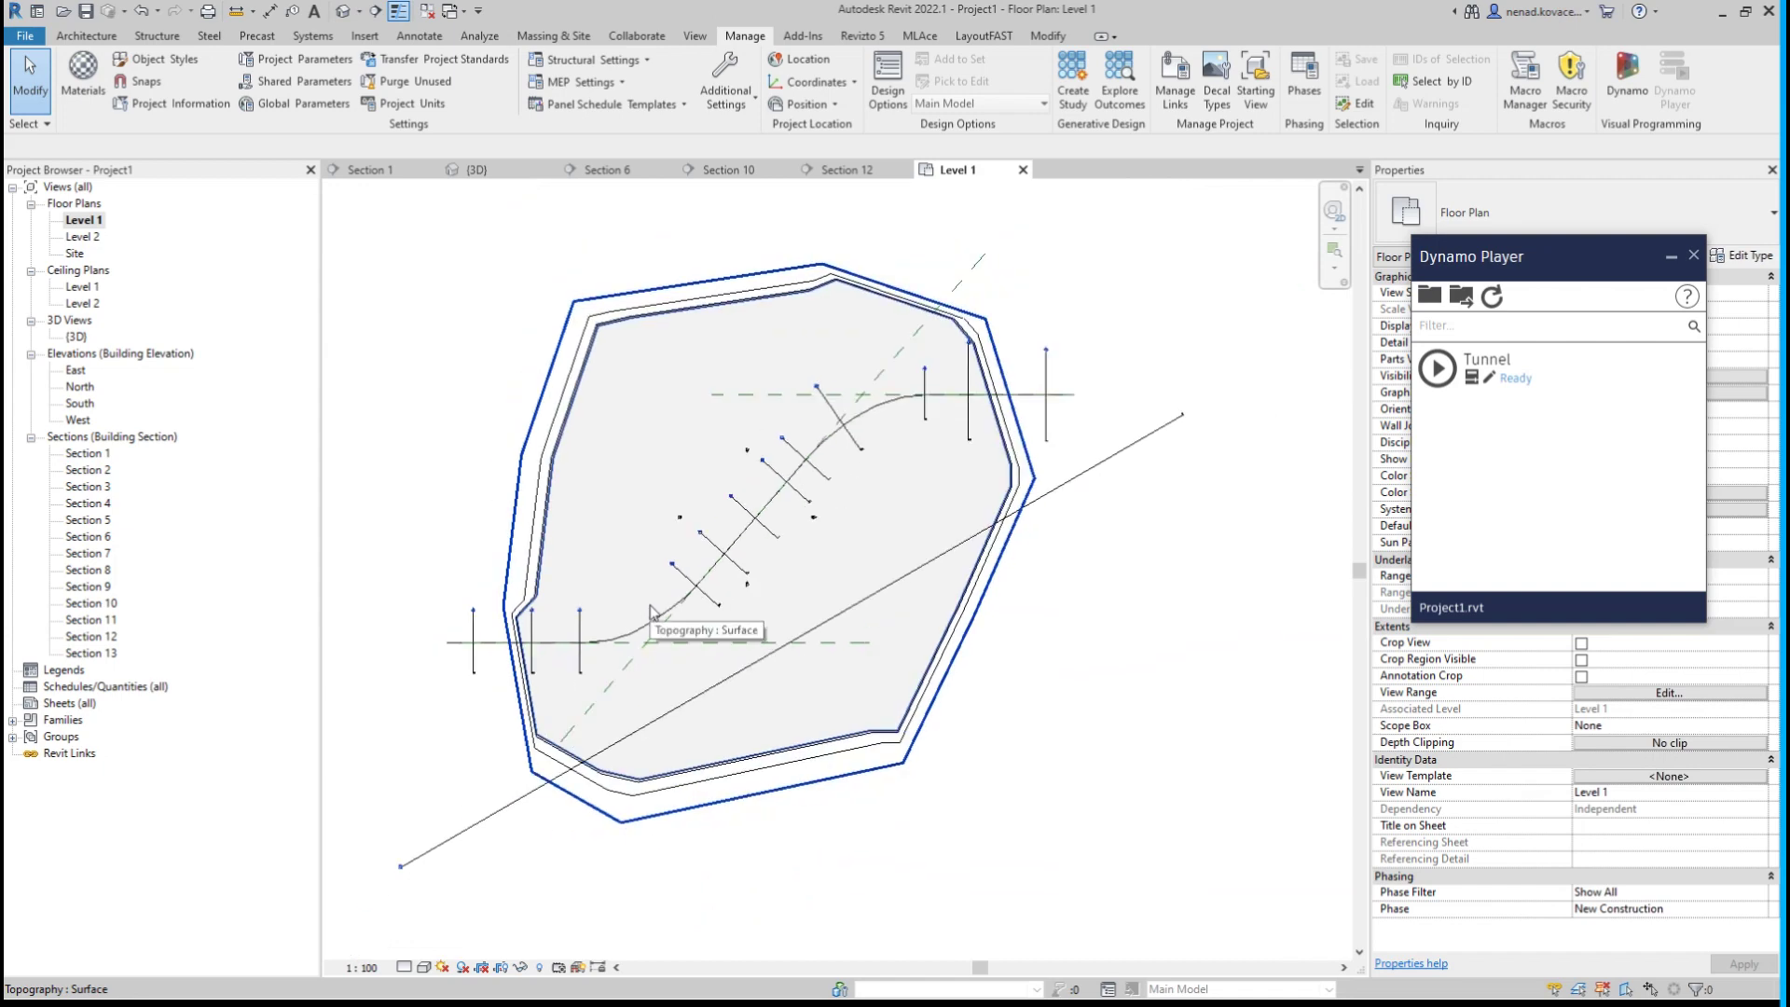
scroll(645, 610, down, 1)
Show Section 1 and close all the other open views.
click(394, 177)
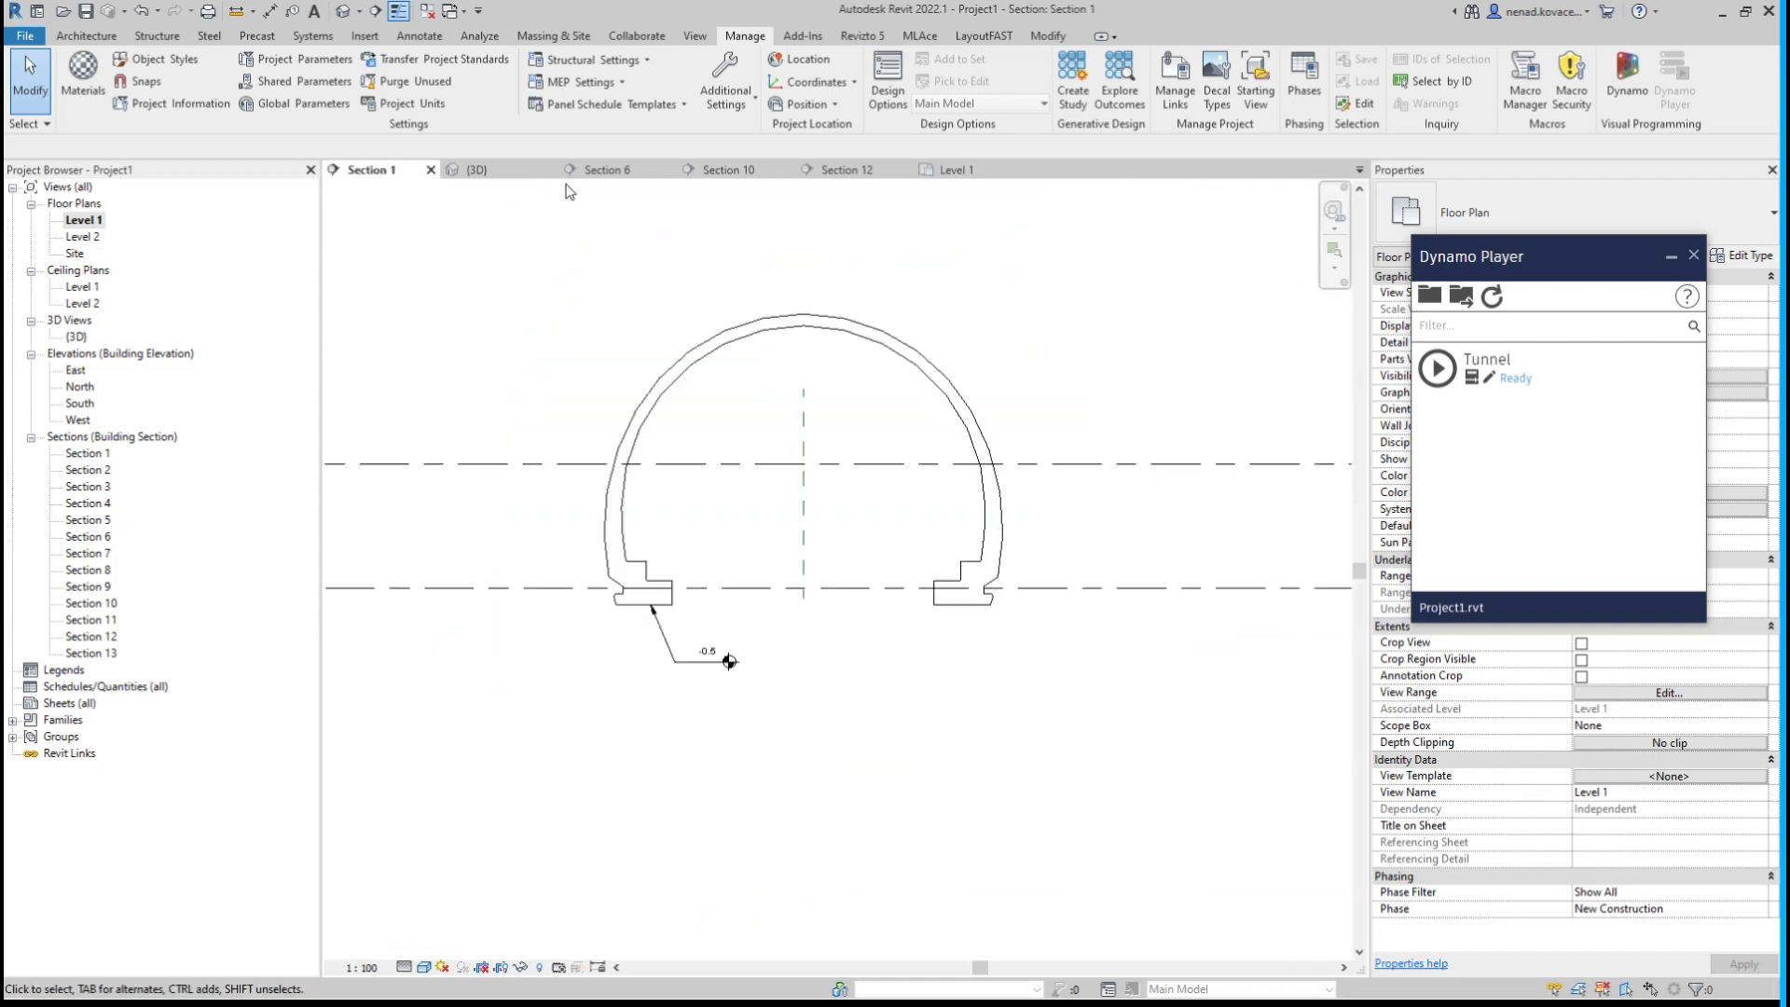
click(549, 170)
click(549, 170)
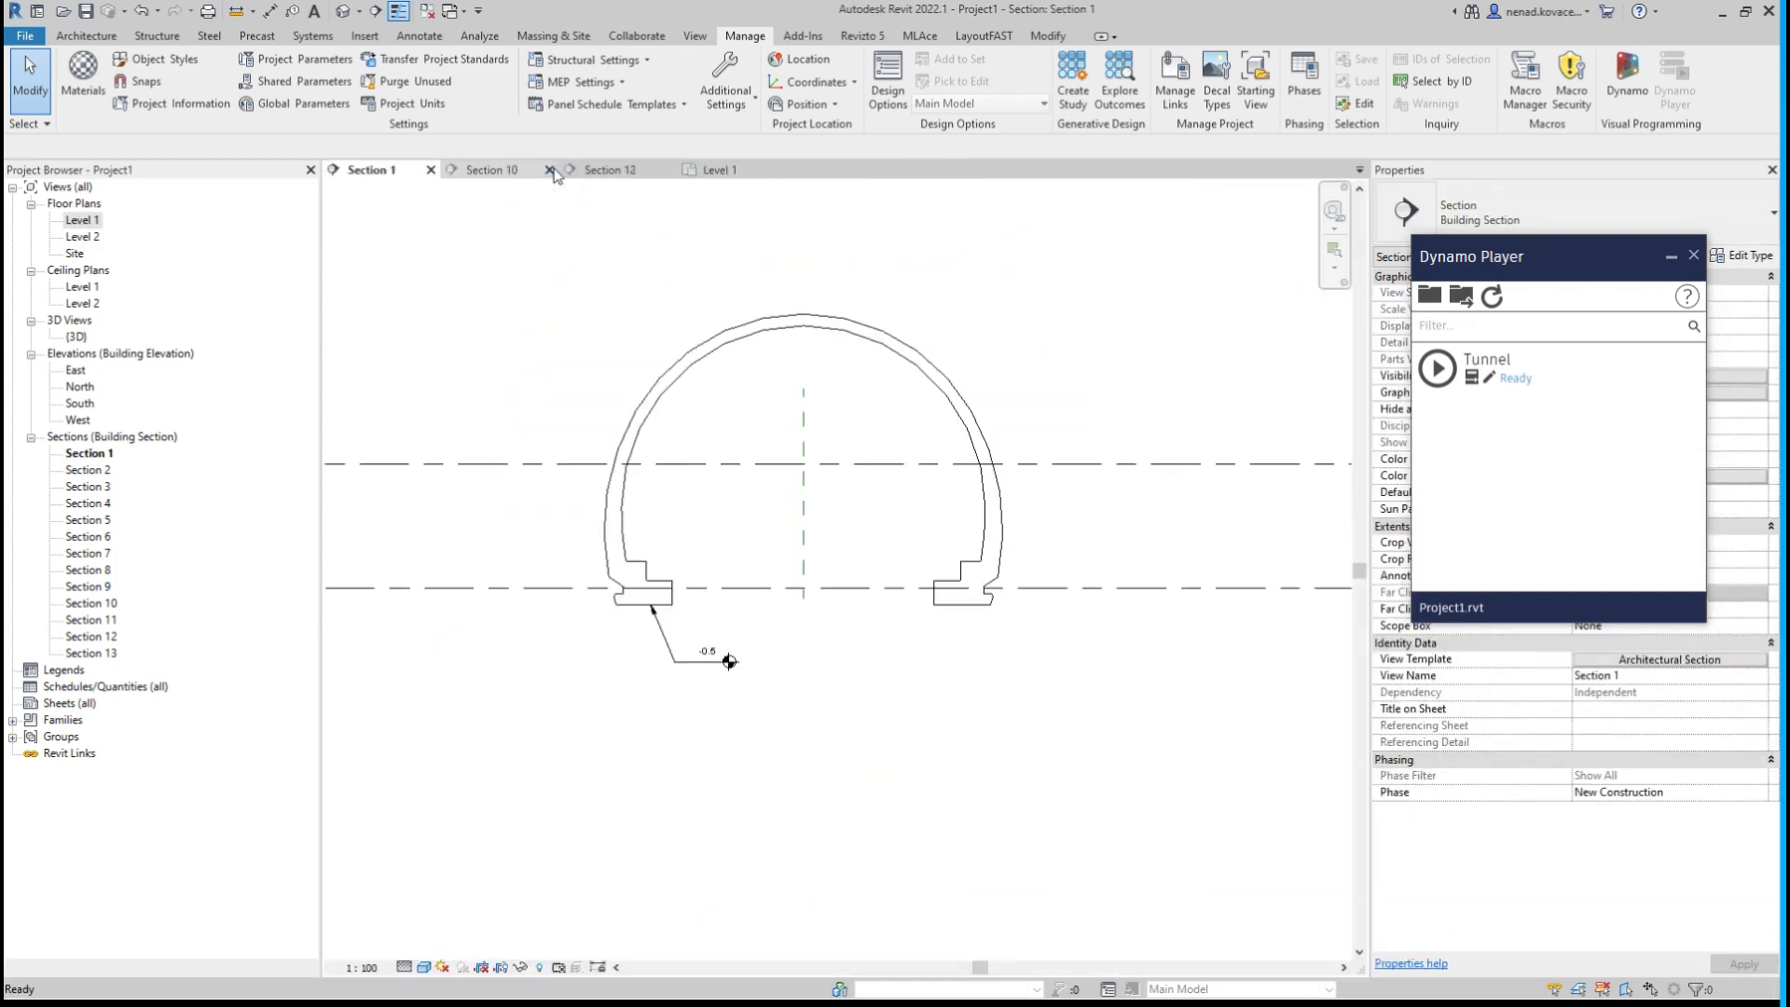
click(549, 170)
click(549, 170)
click(552, 170)
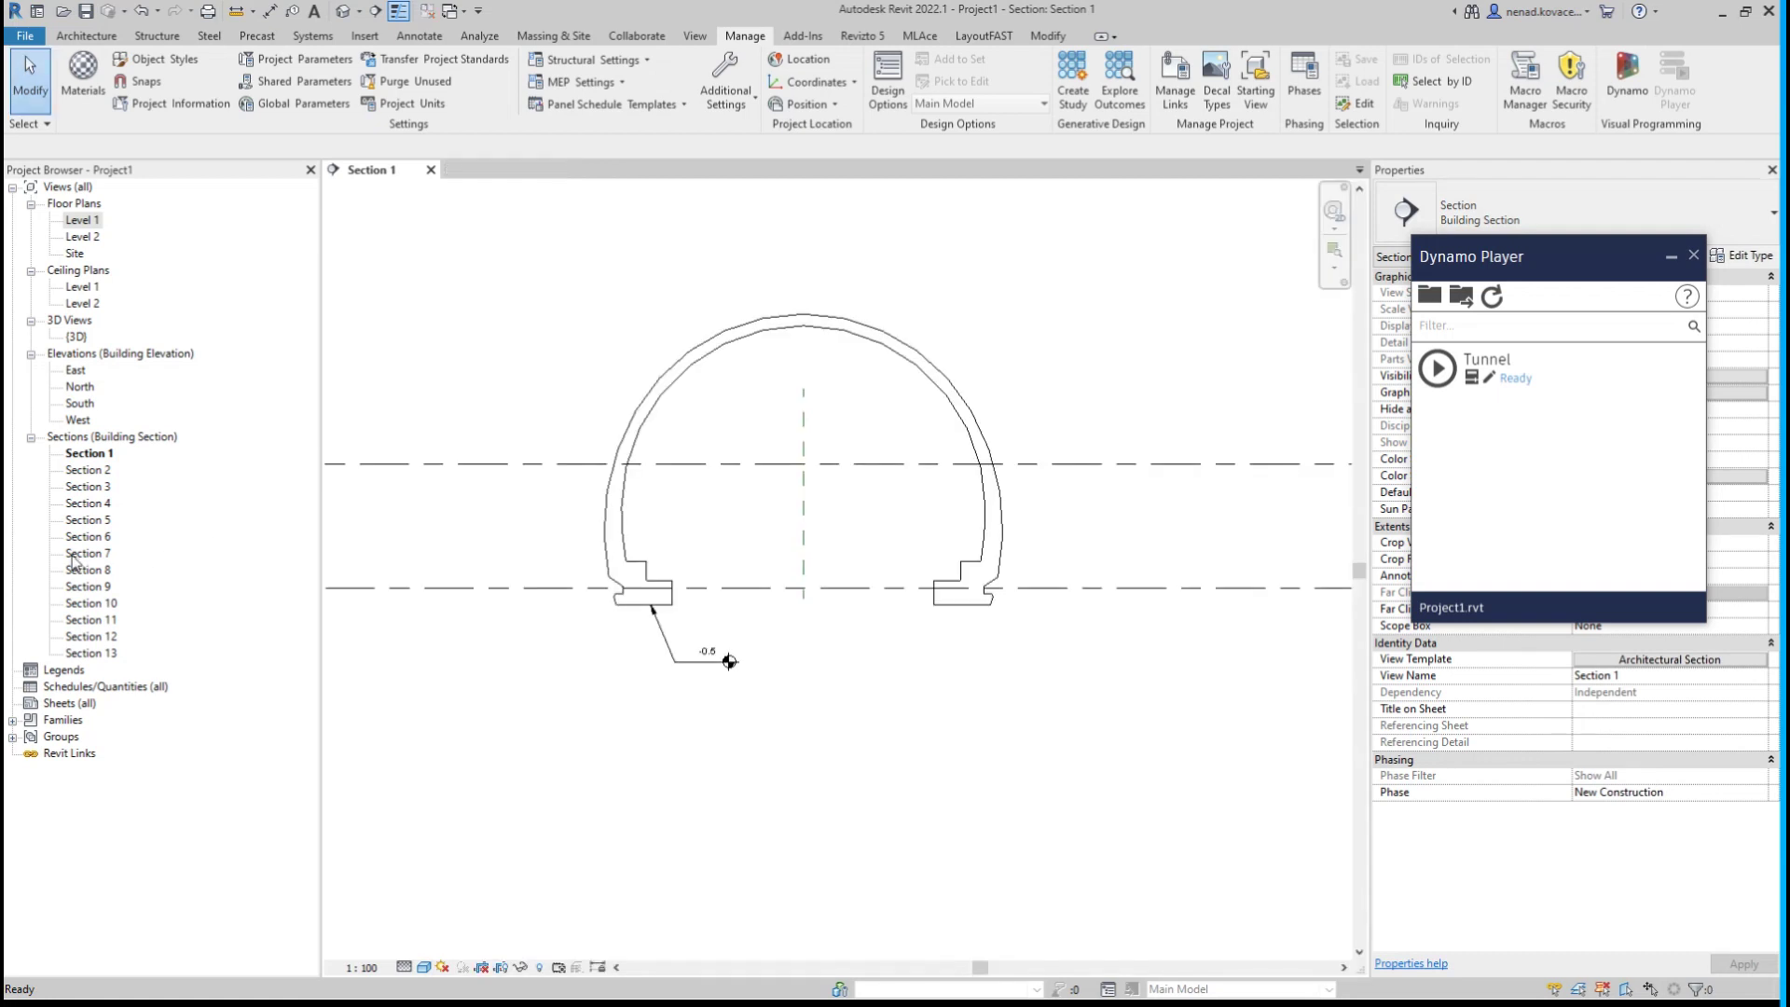
Open the building section views Section 2 through Section 12.
double_click(93, 472)
double_click(94, 487)
double_click(94, 504)
double_click(94, 521)
double_click(94, 538)
double_click(94, 555)
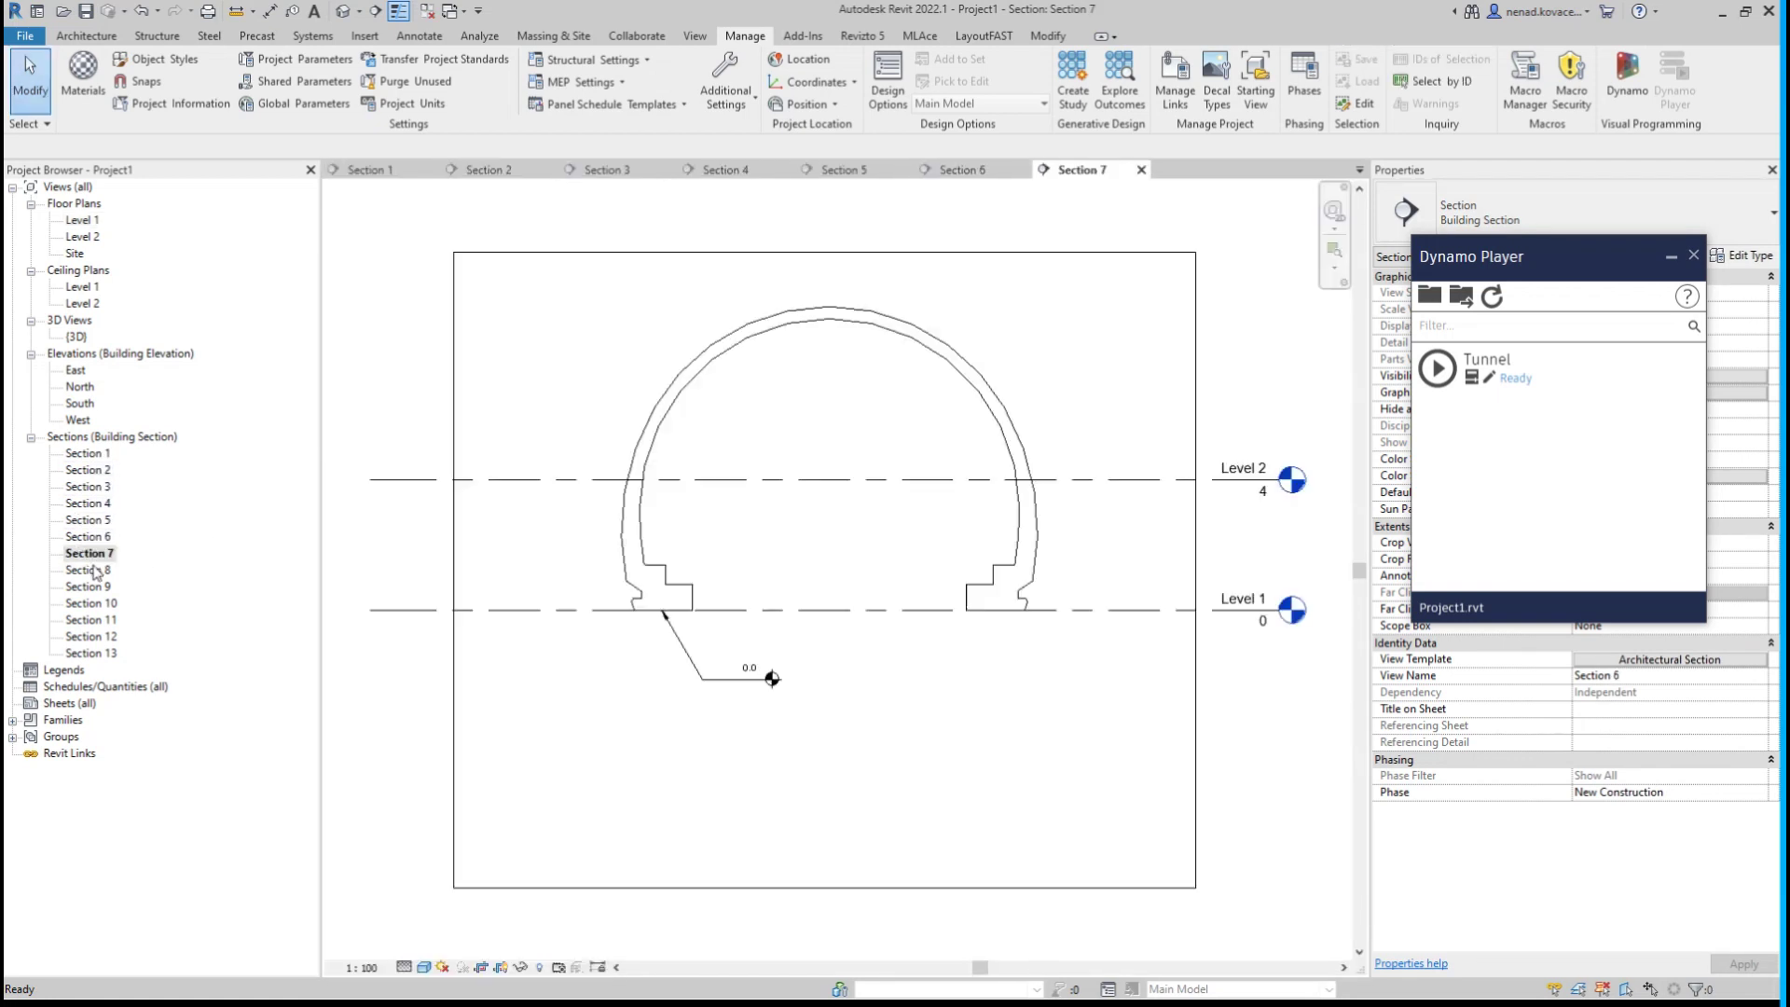
double_click(94, 570)
double_click(92, 587)
double_click(91, 605)
double_click(91, 620)
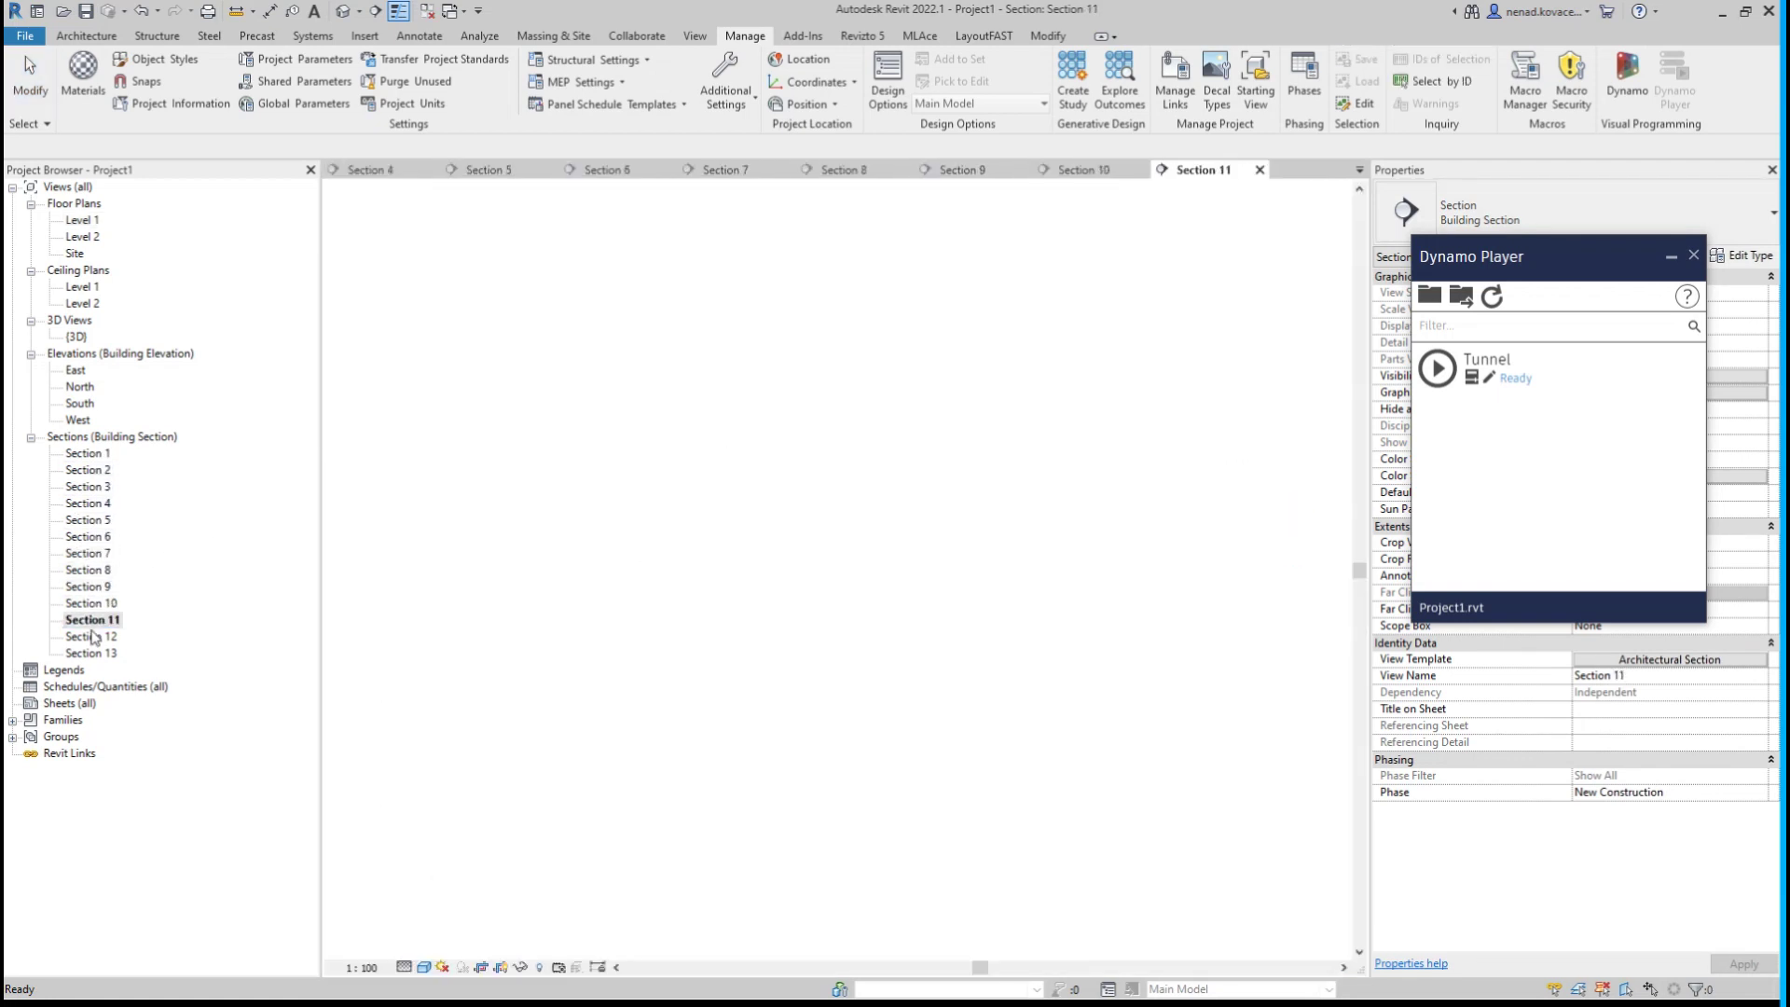
double_click(90, 636)
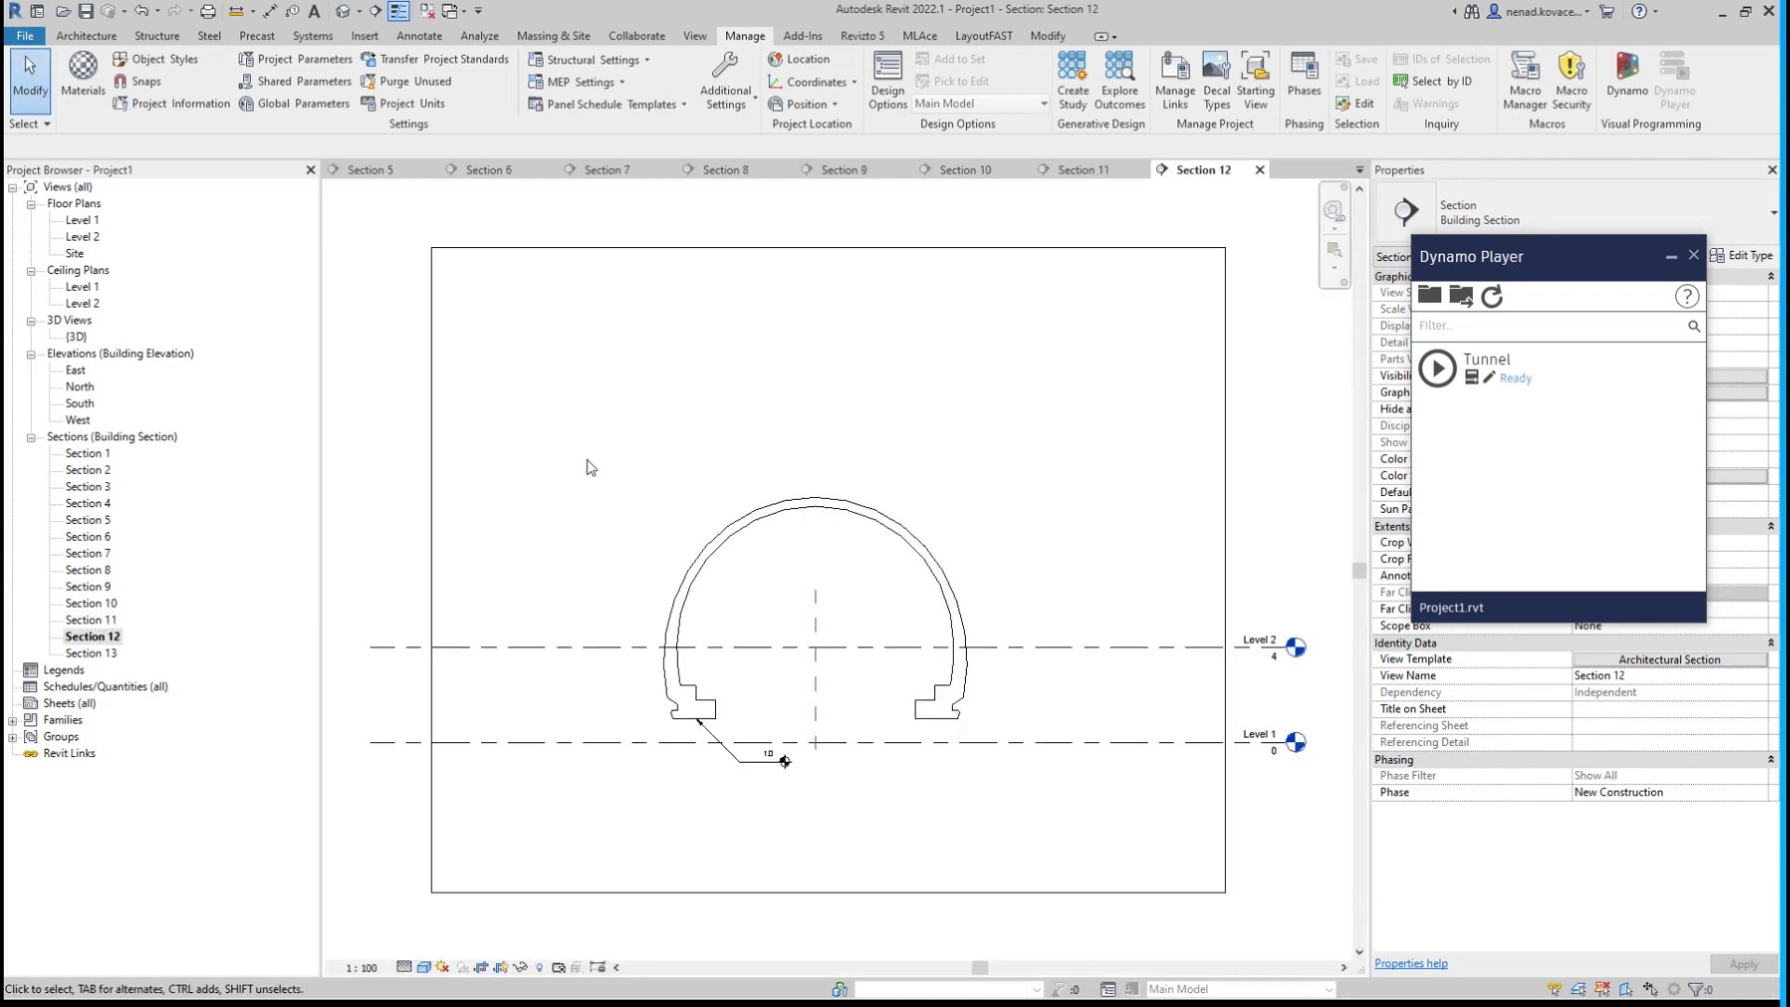
Tile all the open section views and fit the tunnel profile within the Section 12 view.
key(w)
key(t)
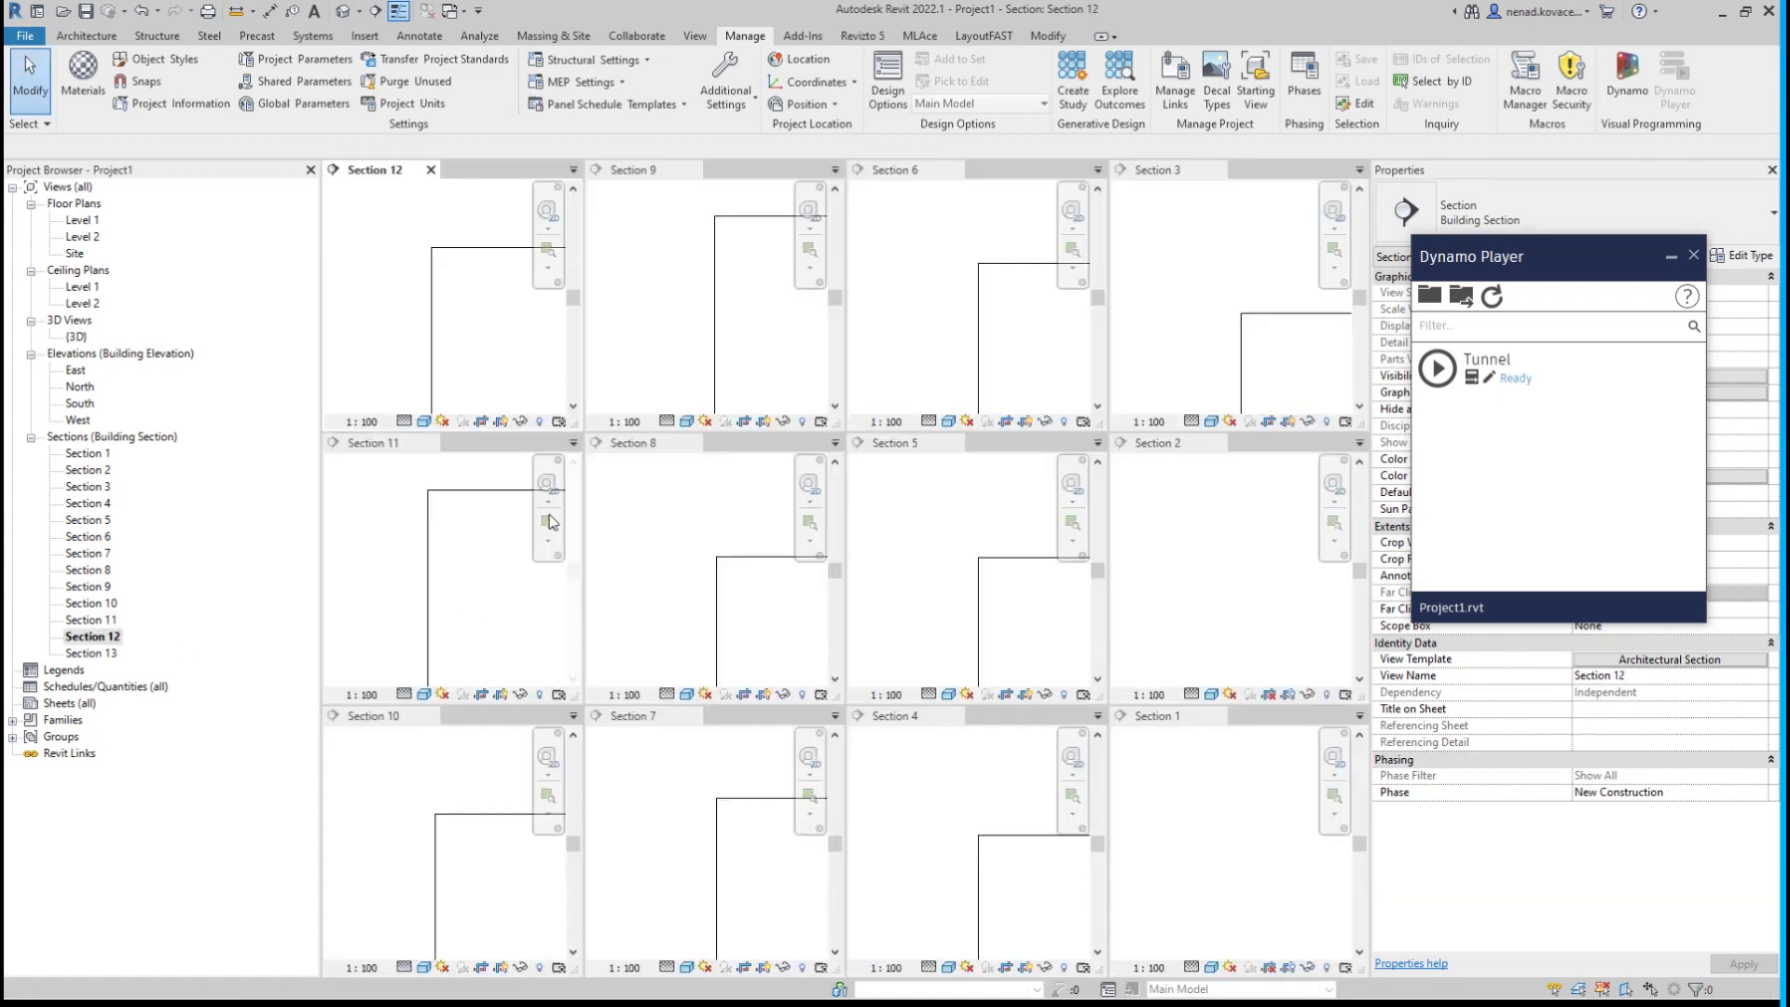
scroll(384, 282, down, 4)
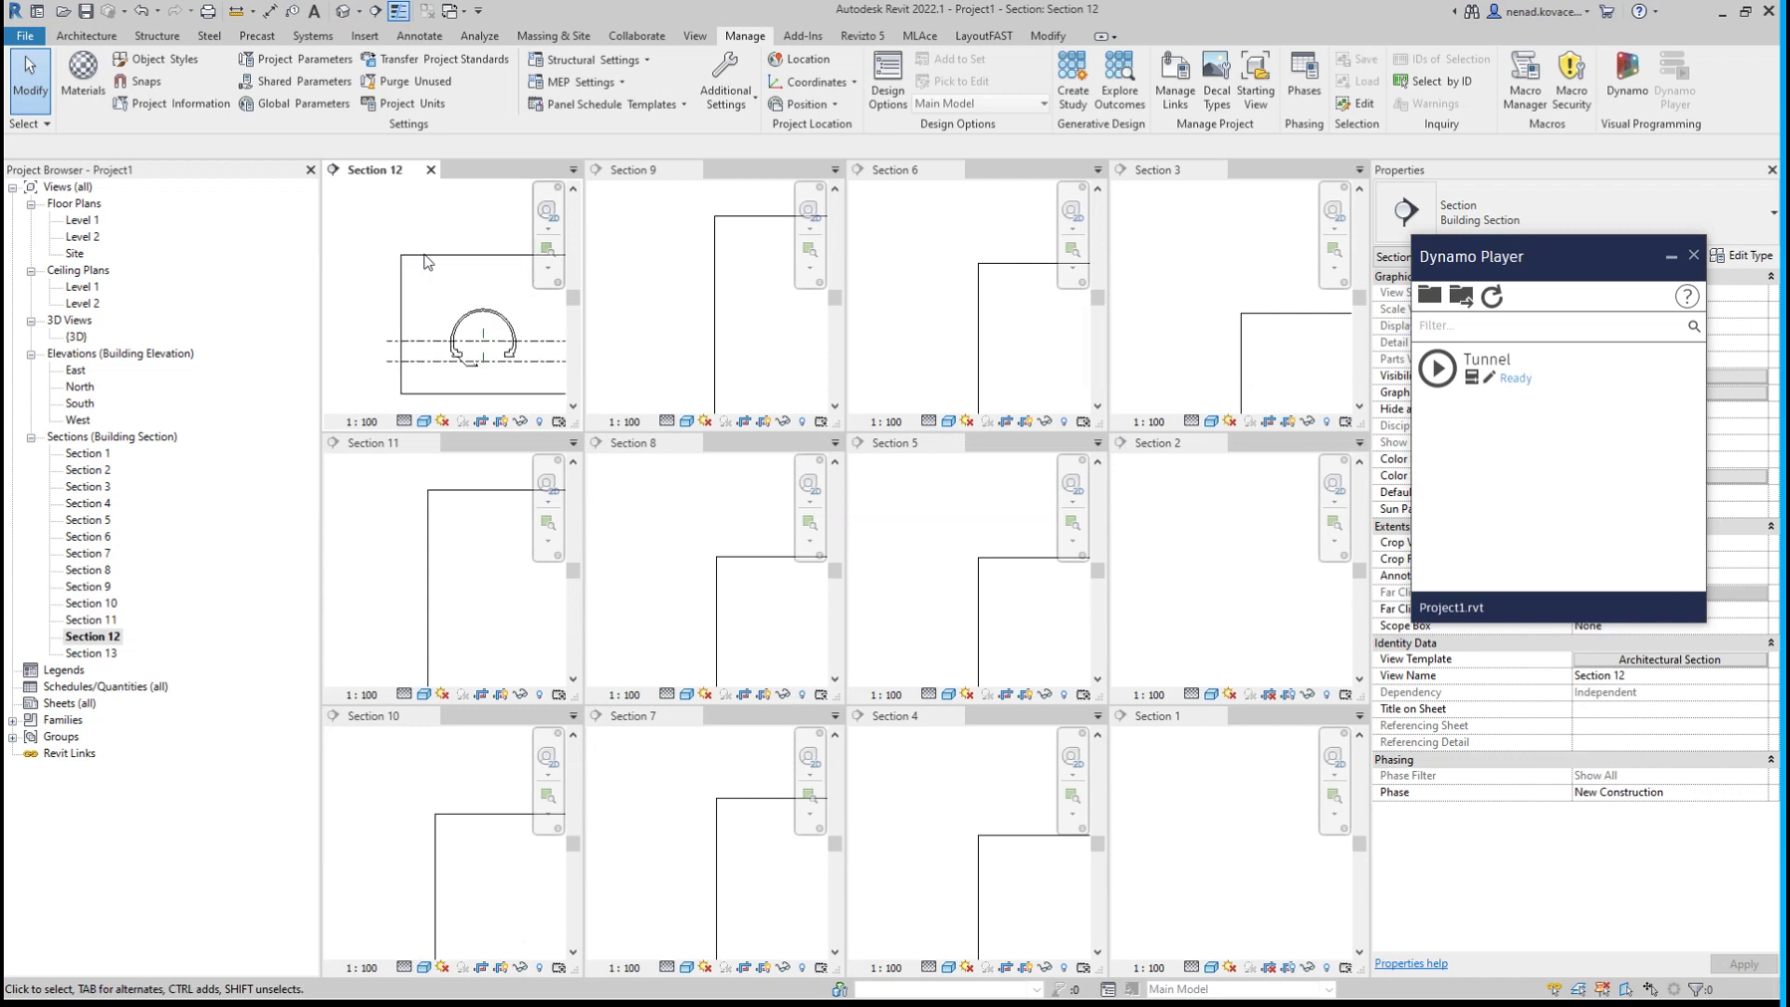
scroll(498, 369, up, 1)
scroll(672, 342, down, 4)
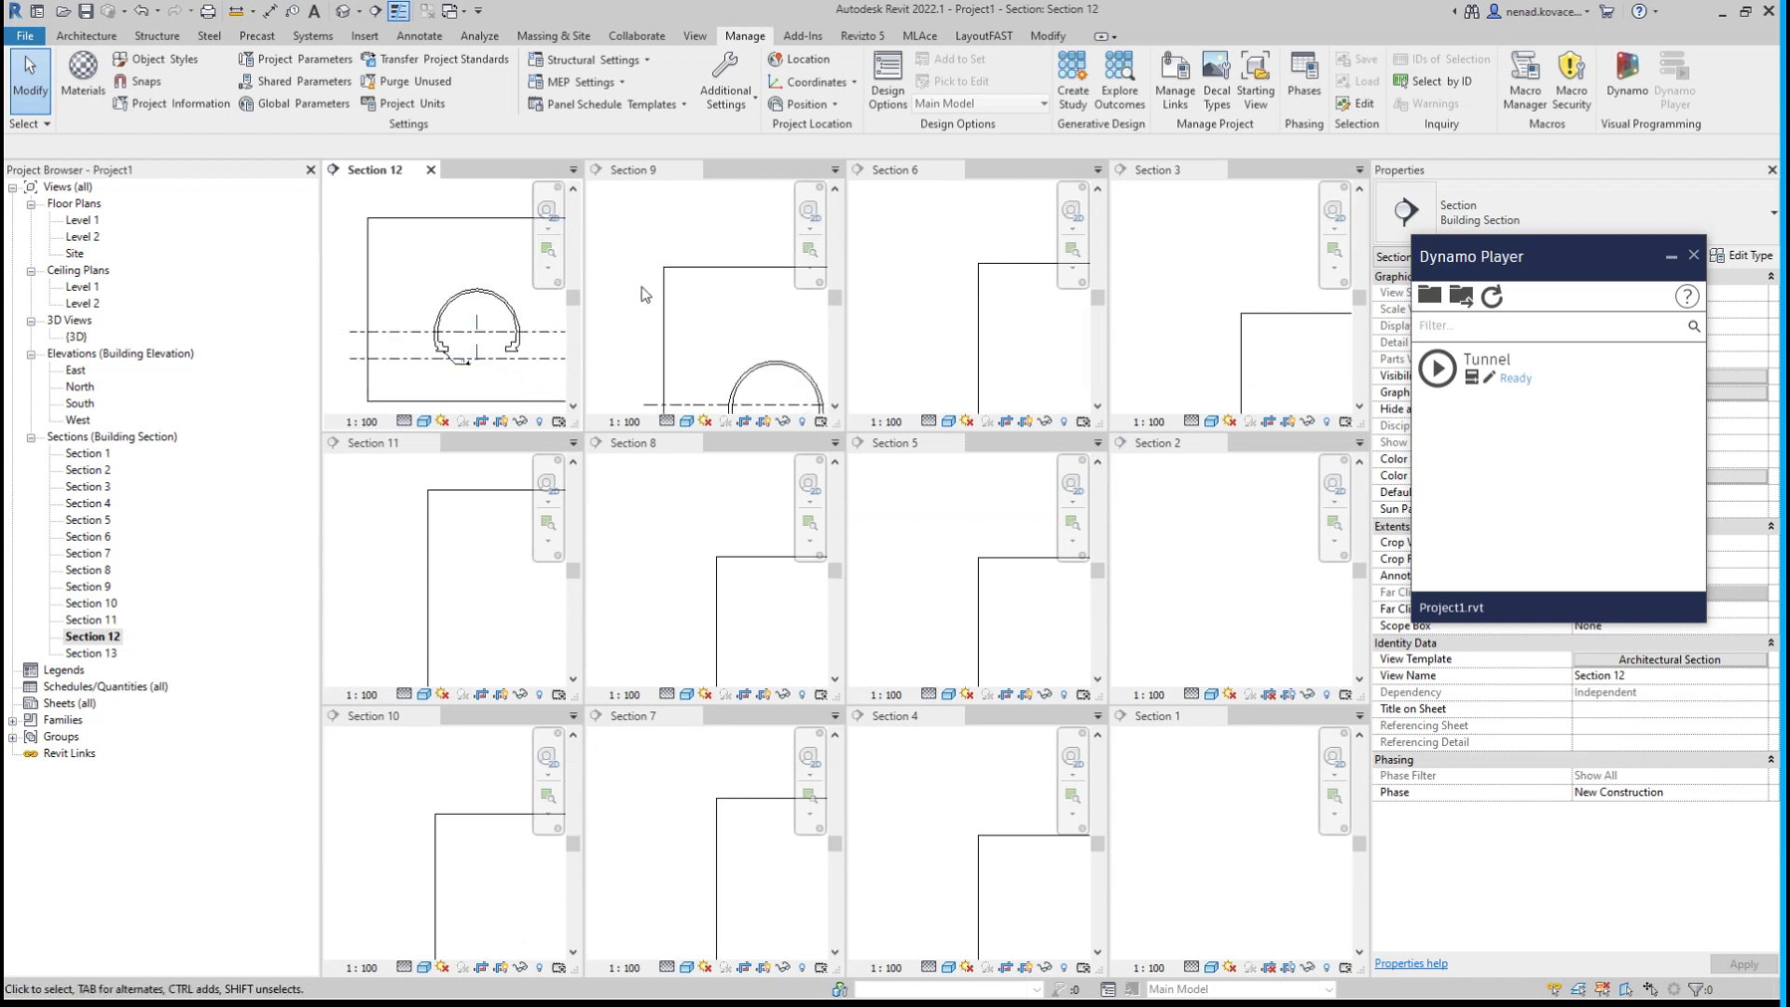
Fit the tunnel profiles within the tiled Section 9, Section 6 and Section 3 views.
click(717, 297)
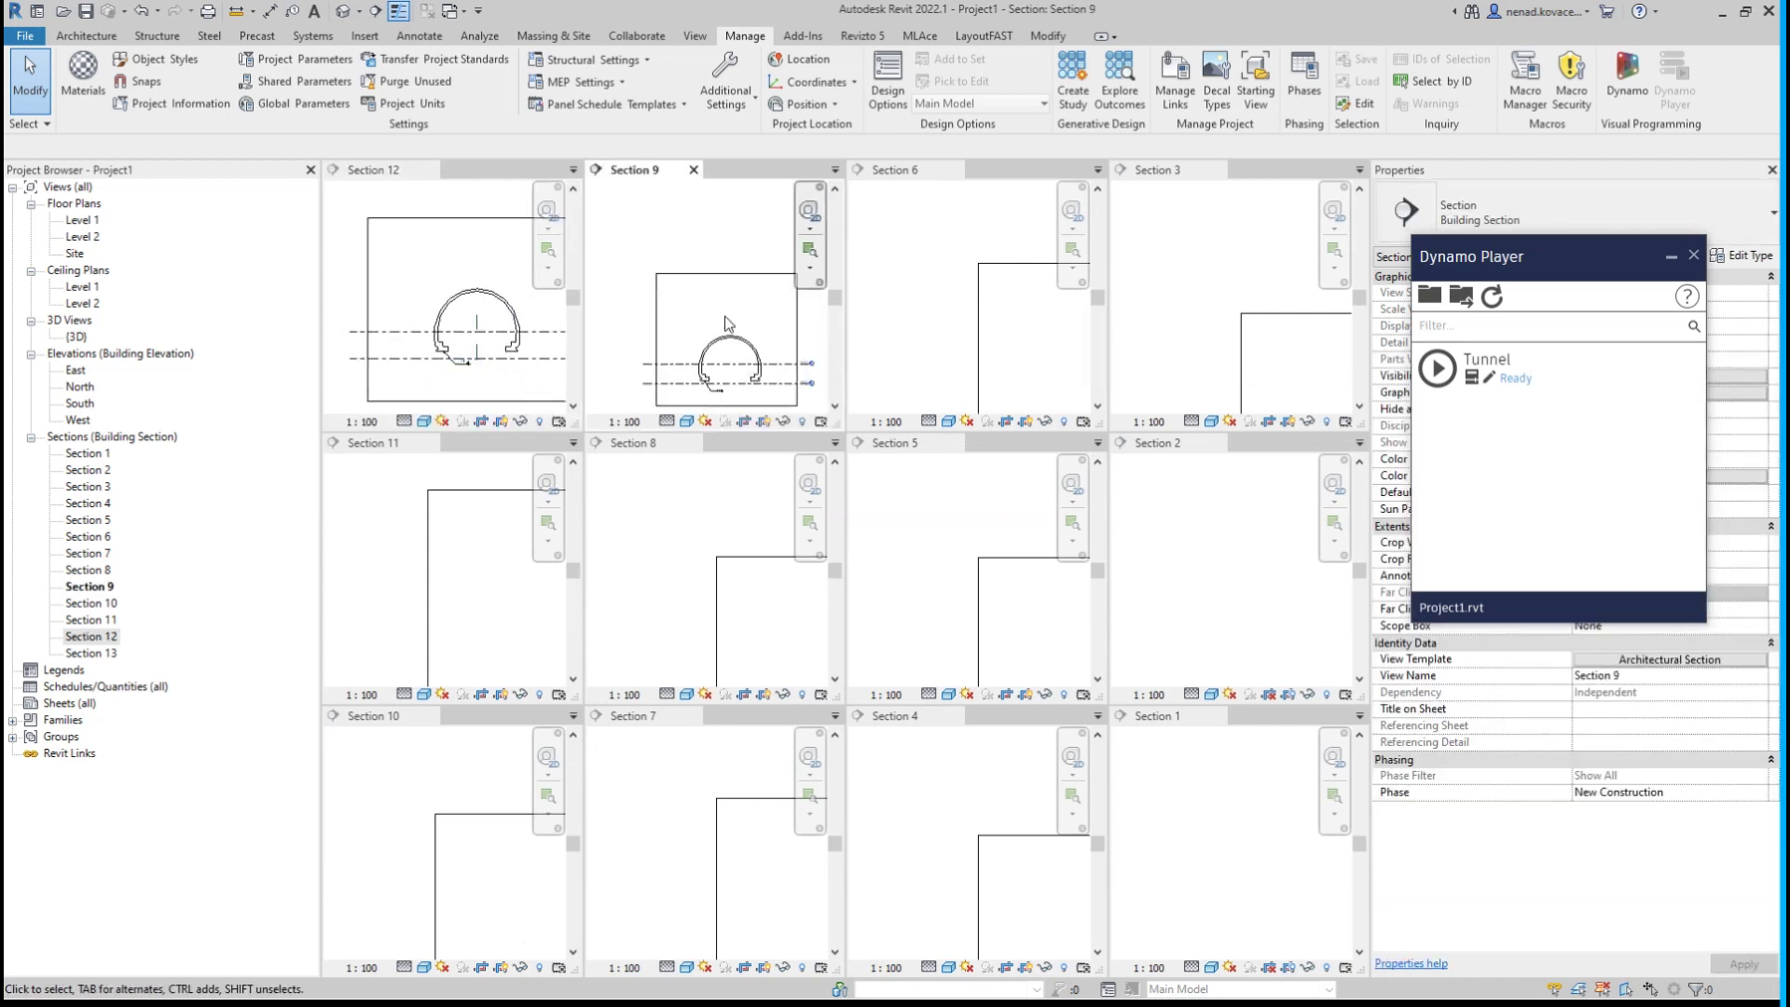
scroll(727, 323, down, 2)
scroll(902, 280, down, 3)
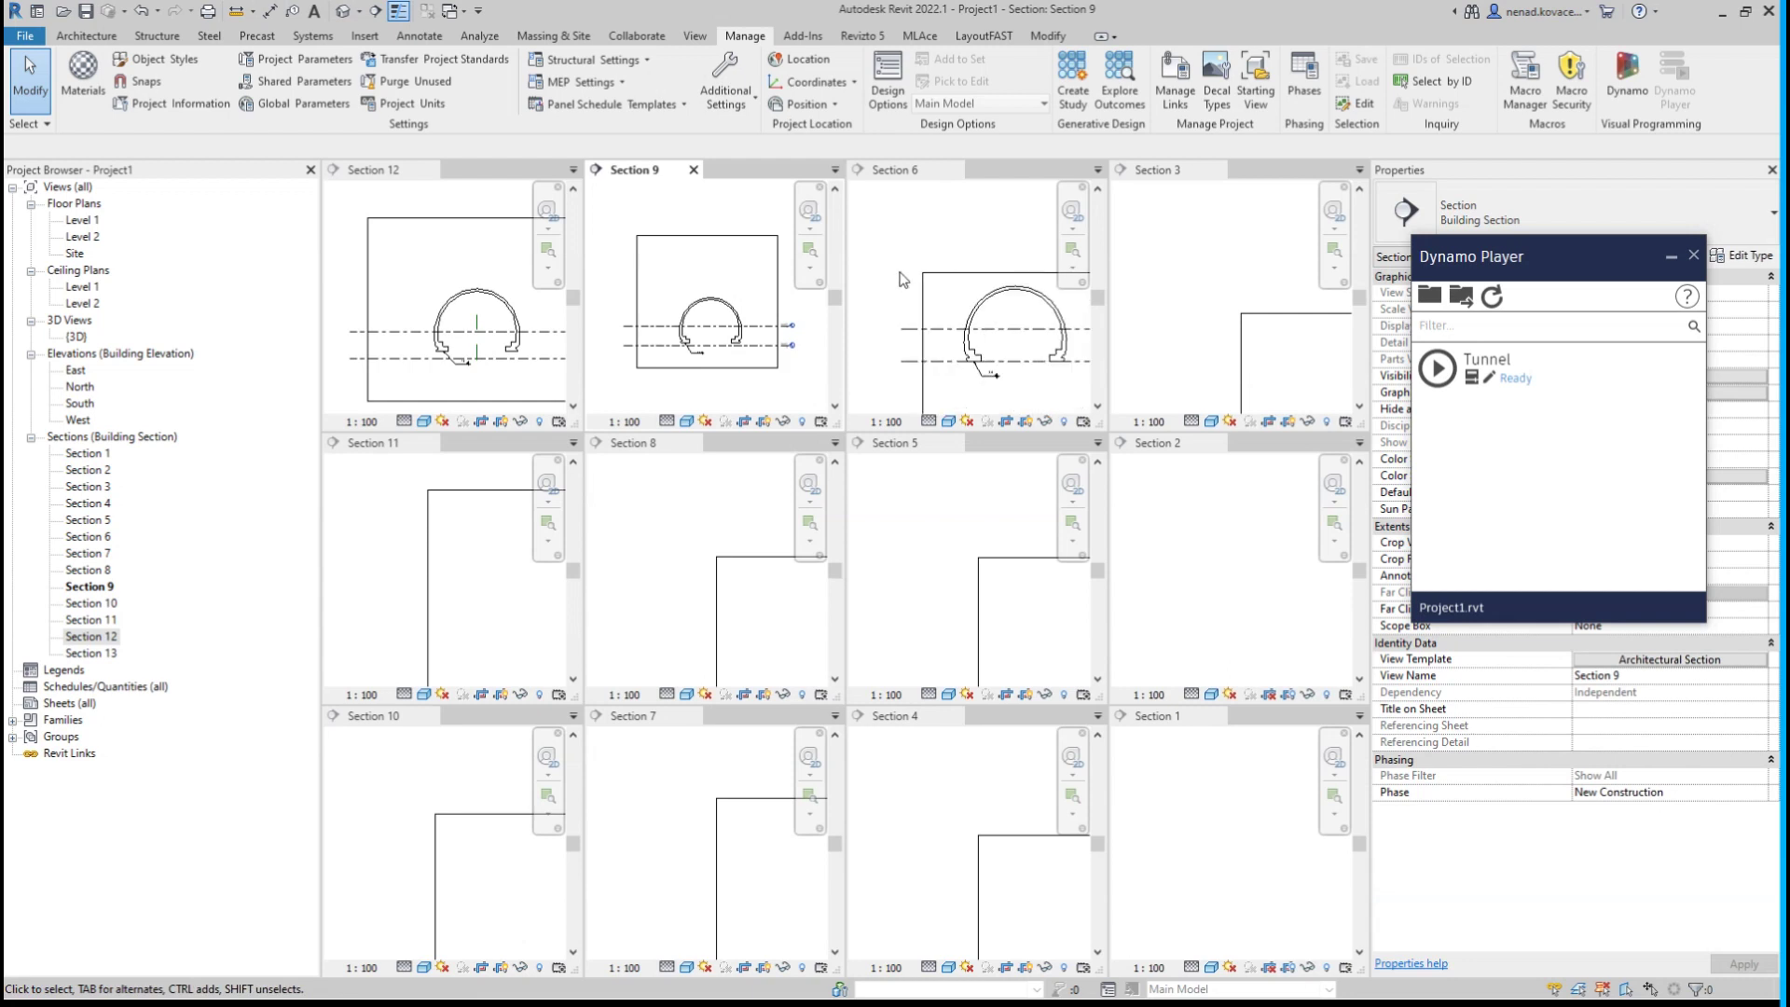
click(1030, 375)
middle_drag(1035, 382, 988, 382)
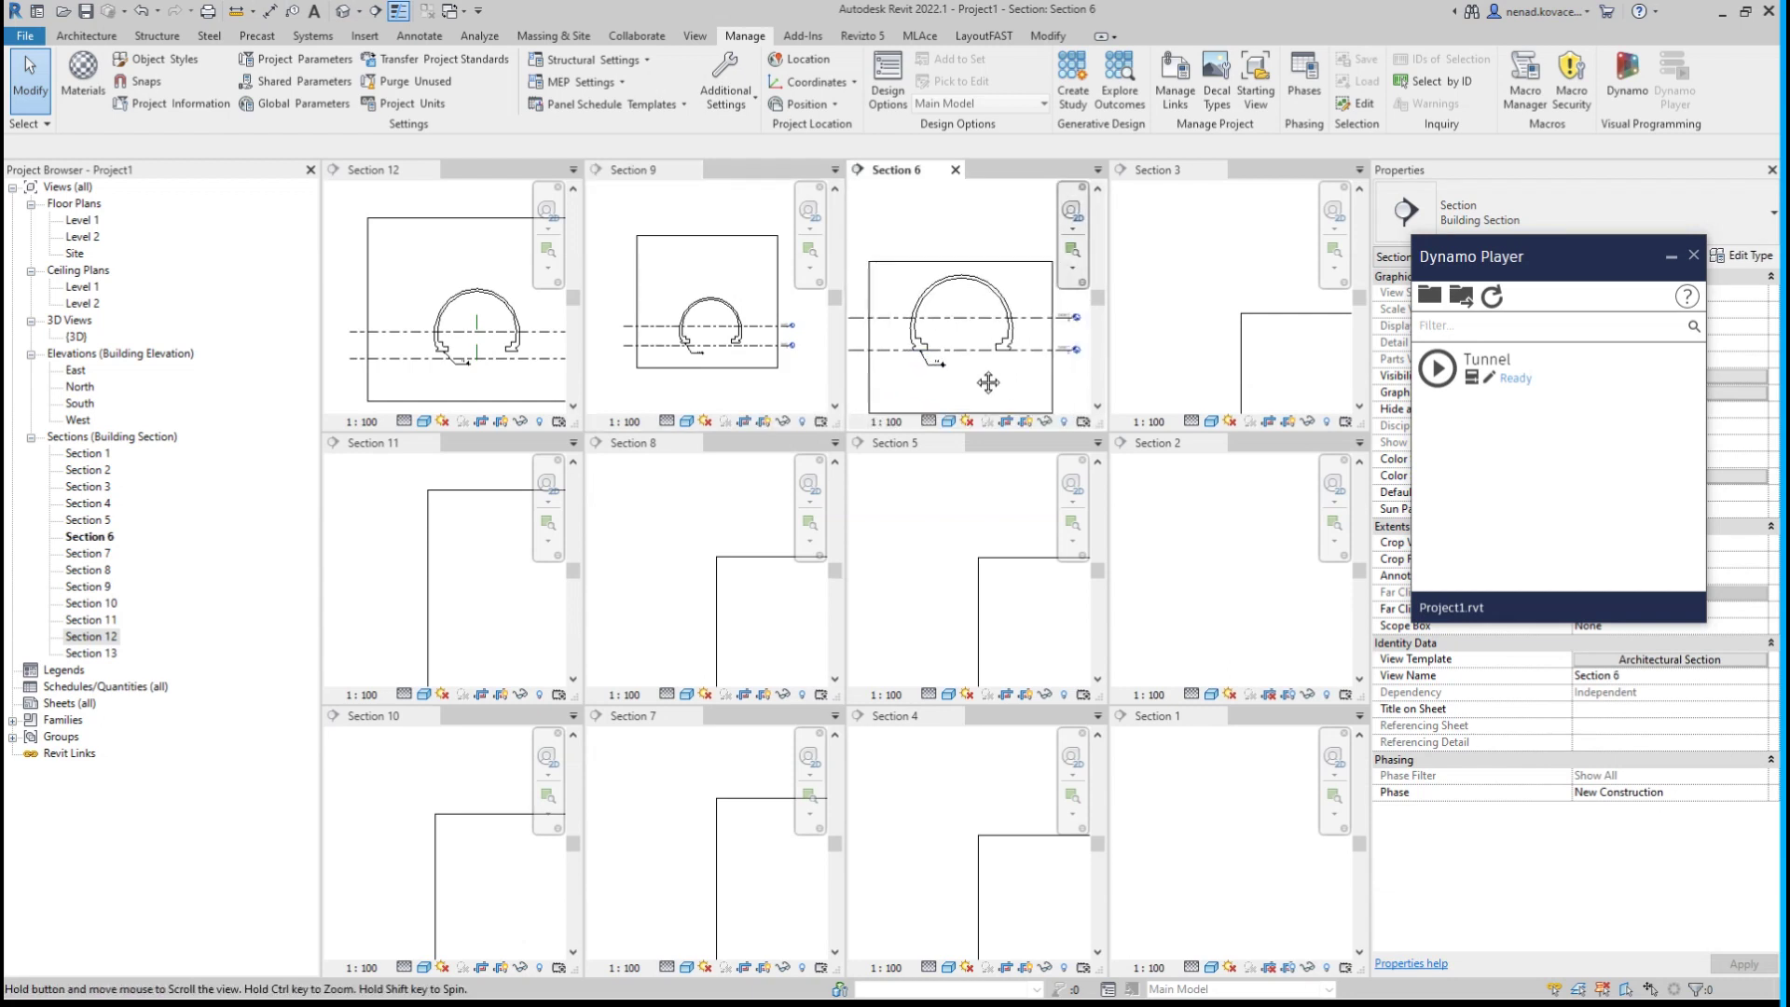
scroll(1212, 279, down, 4)
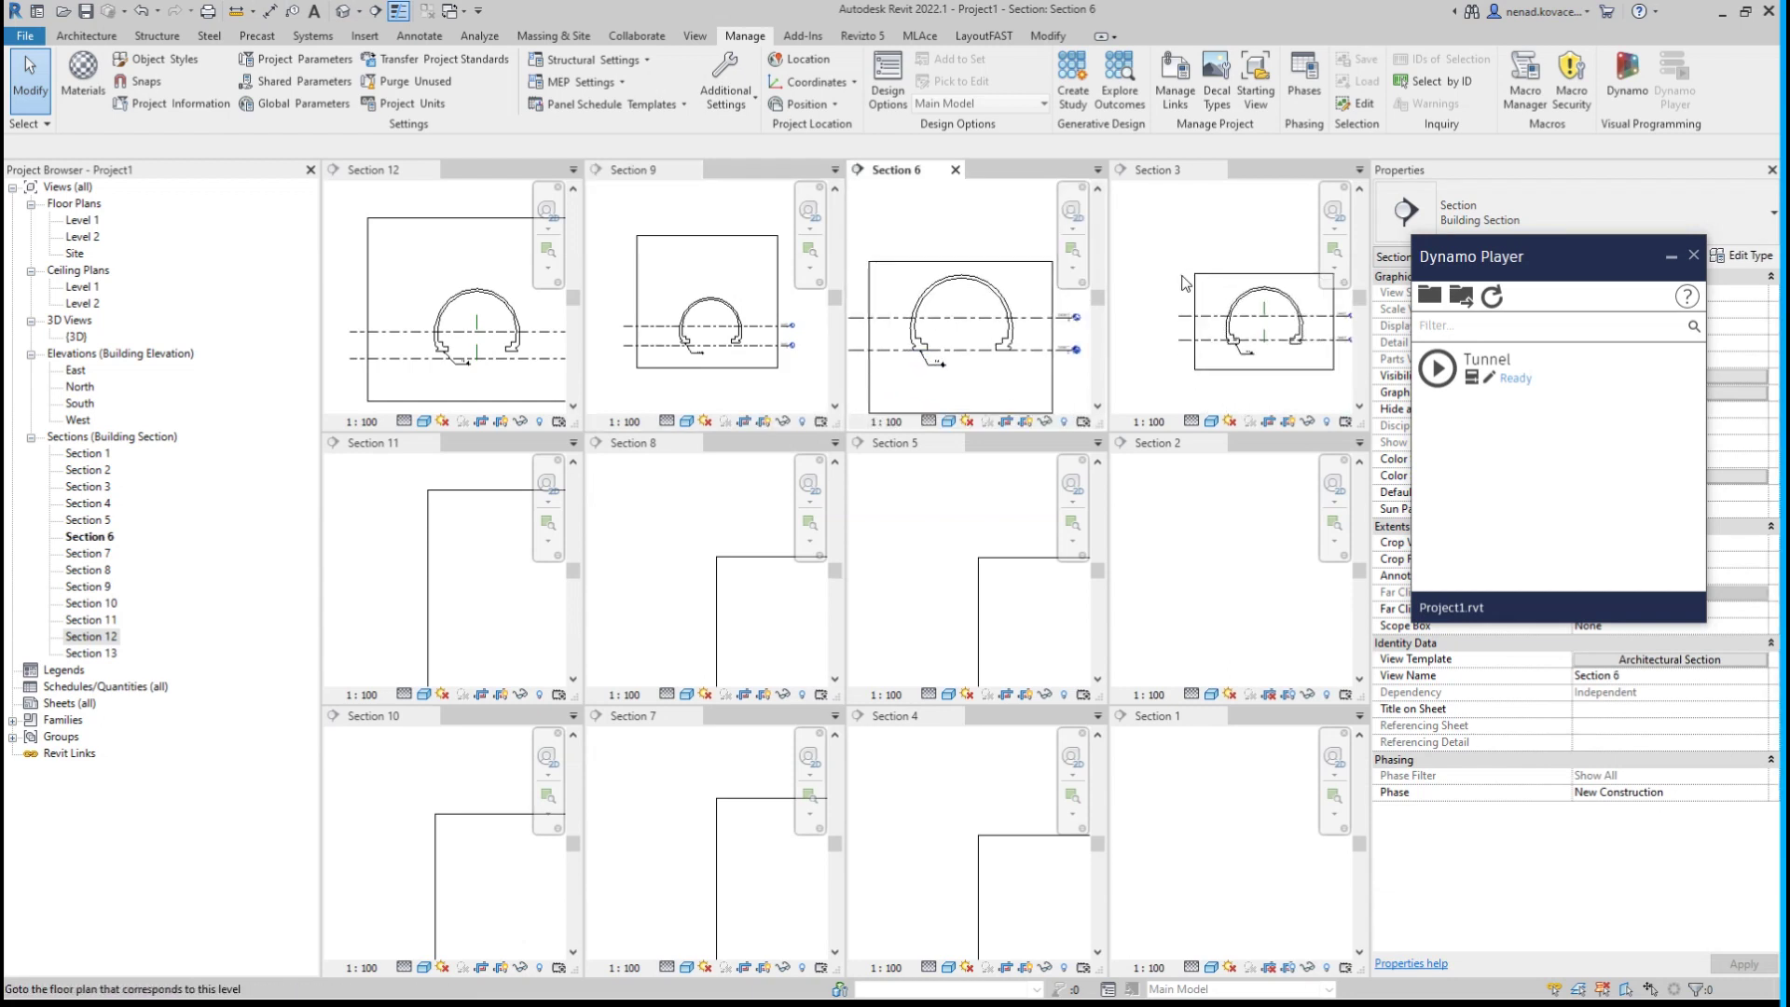
scroll(1184, 282, up, 2)
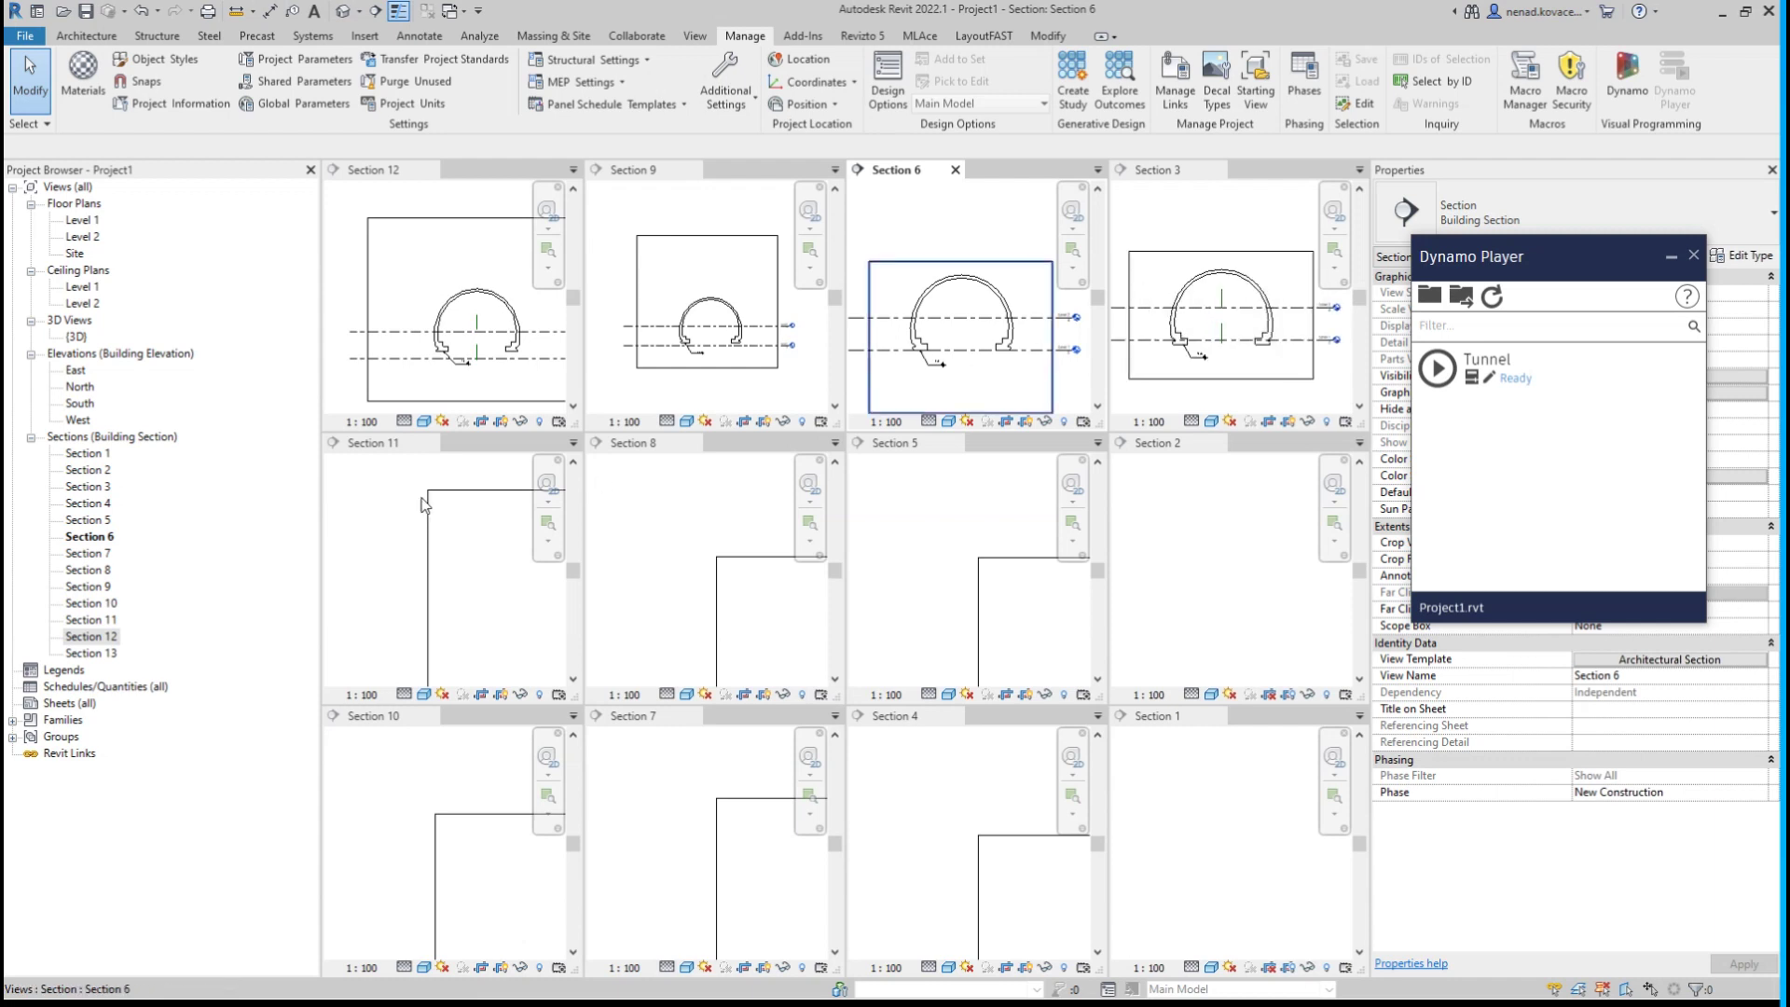
Fit the tunnel profiles within the tiled Section 11, Section 8, Section 5 and Section 2 views.
scroll(403, 555, down, 4)
scroll(499, 632, up, 2)
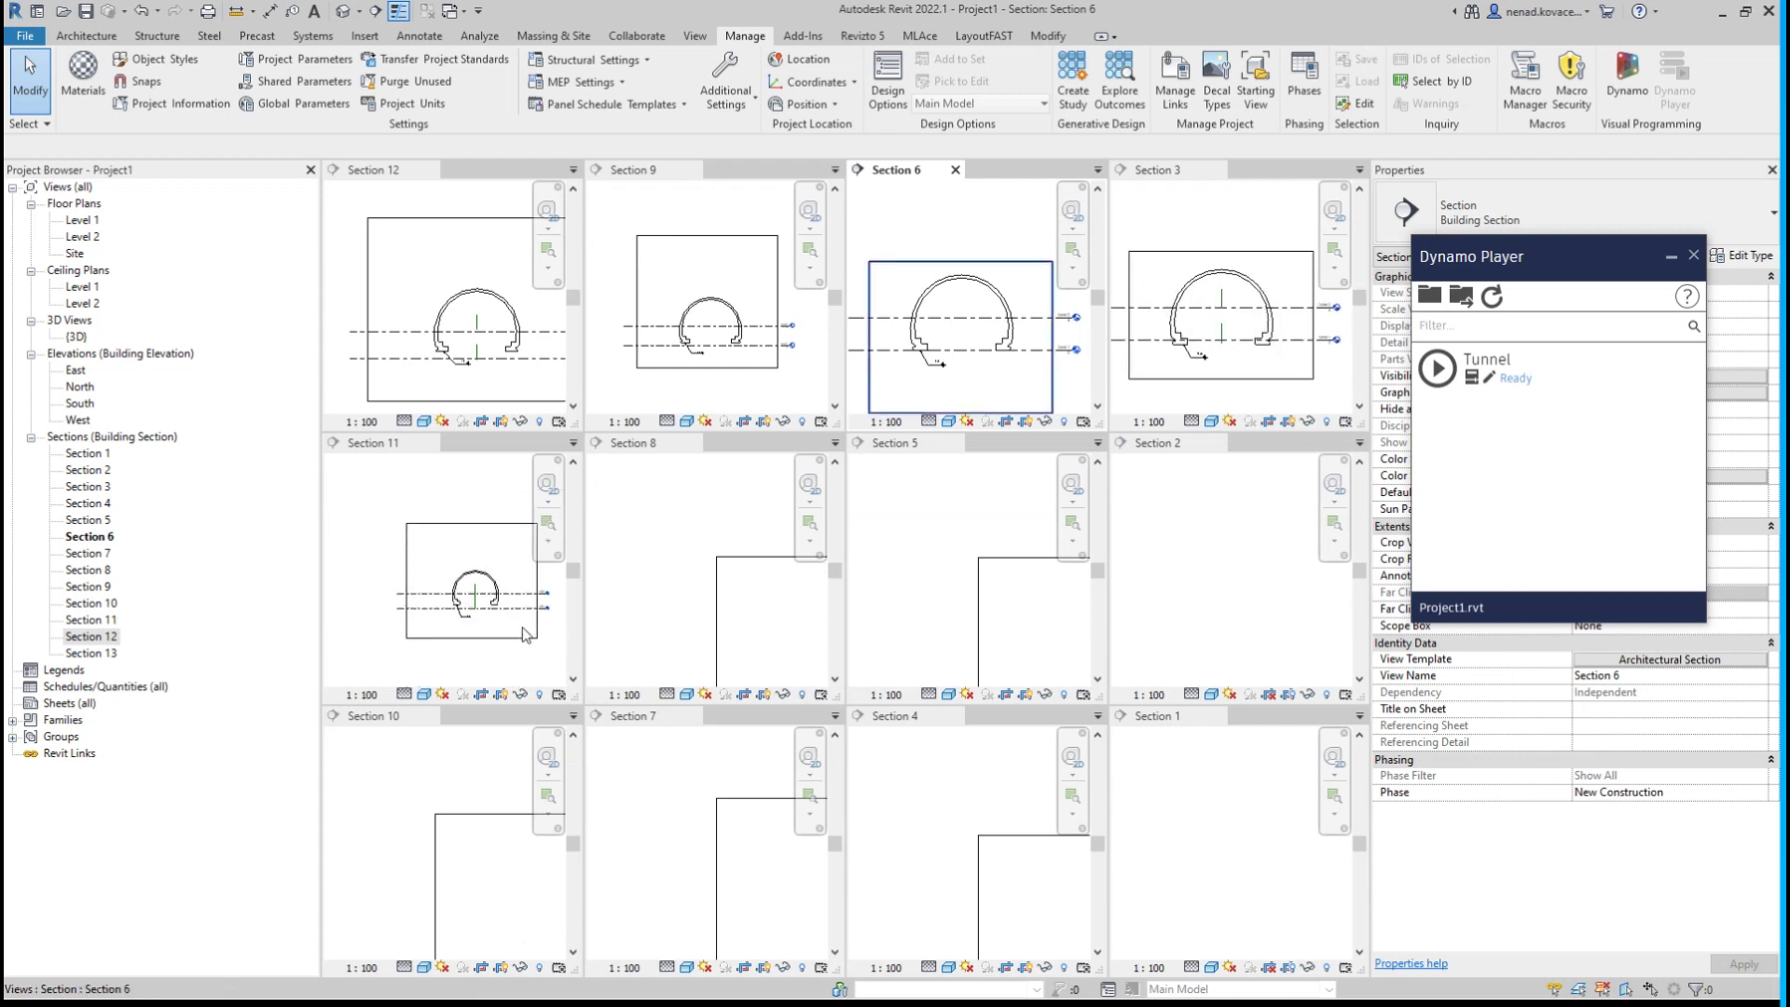
scroll(687, 504, down, 5)
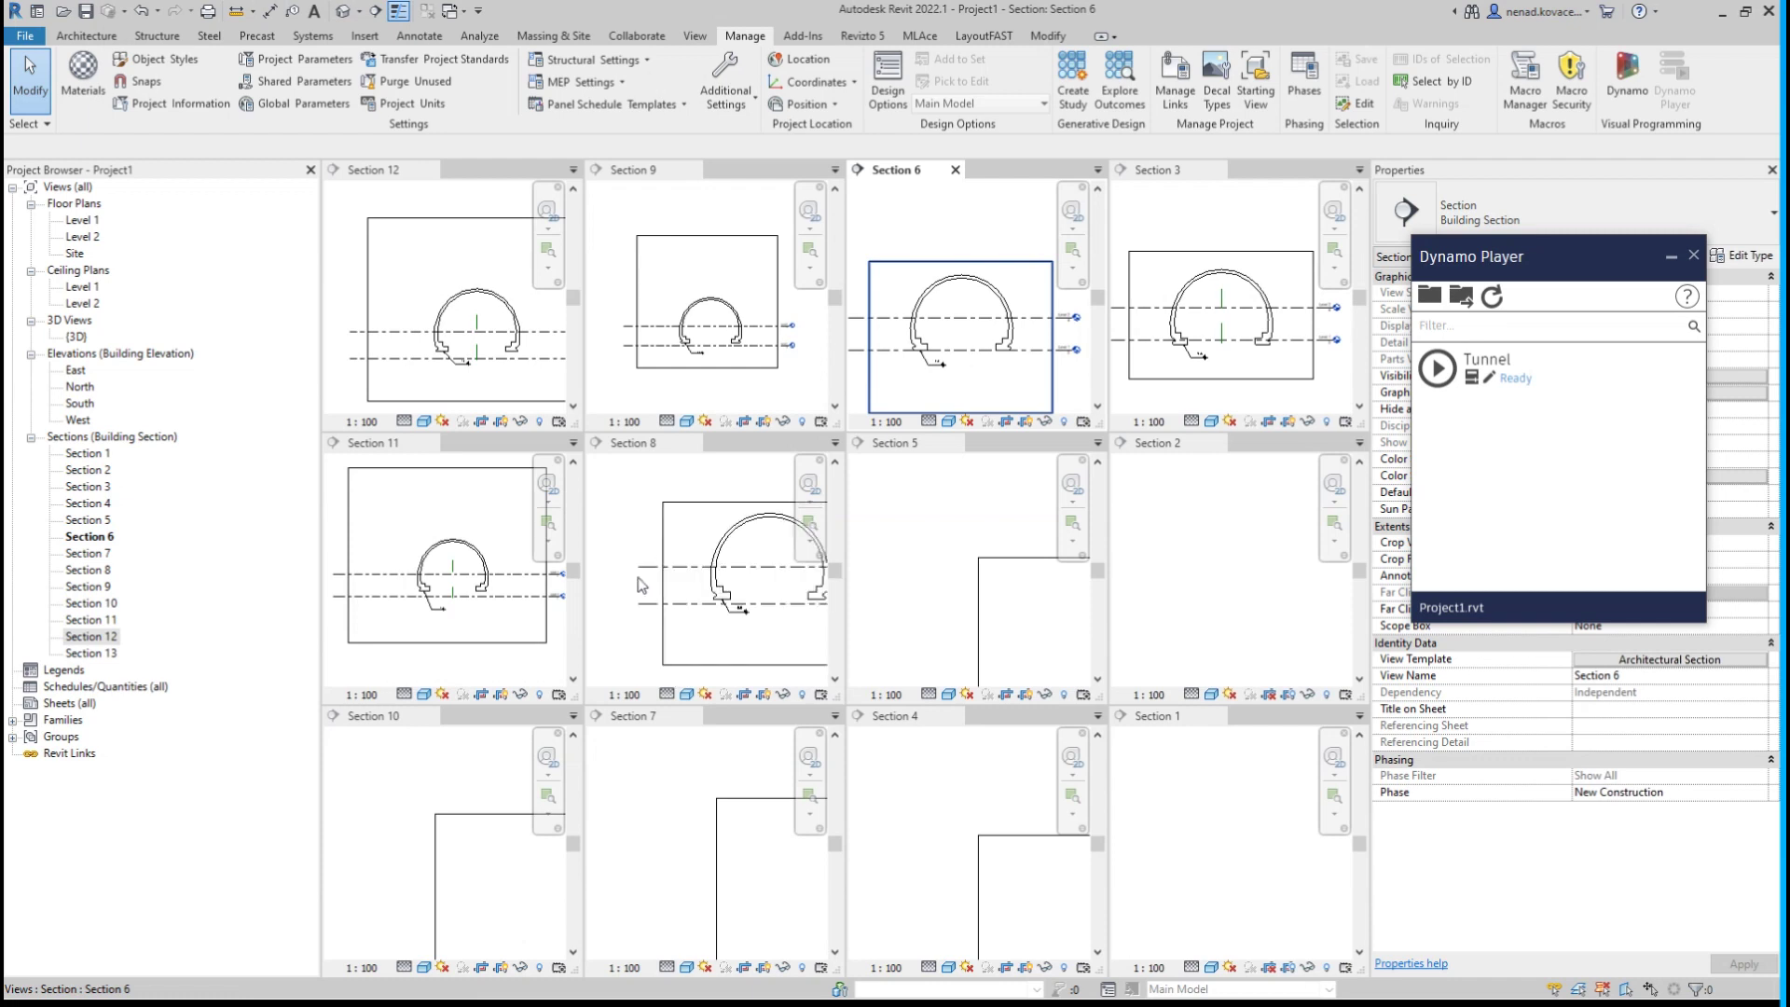
scroll(690, 578, up, 3)
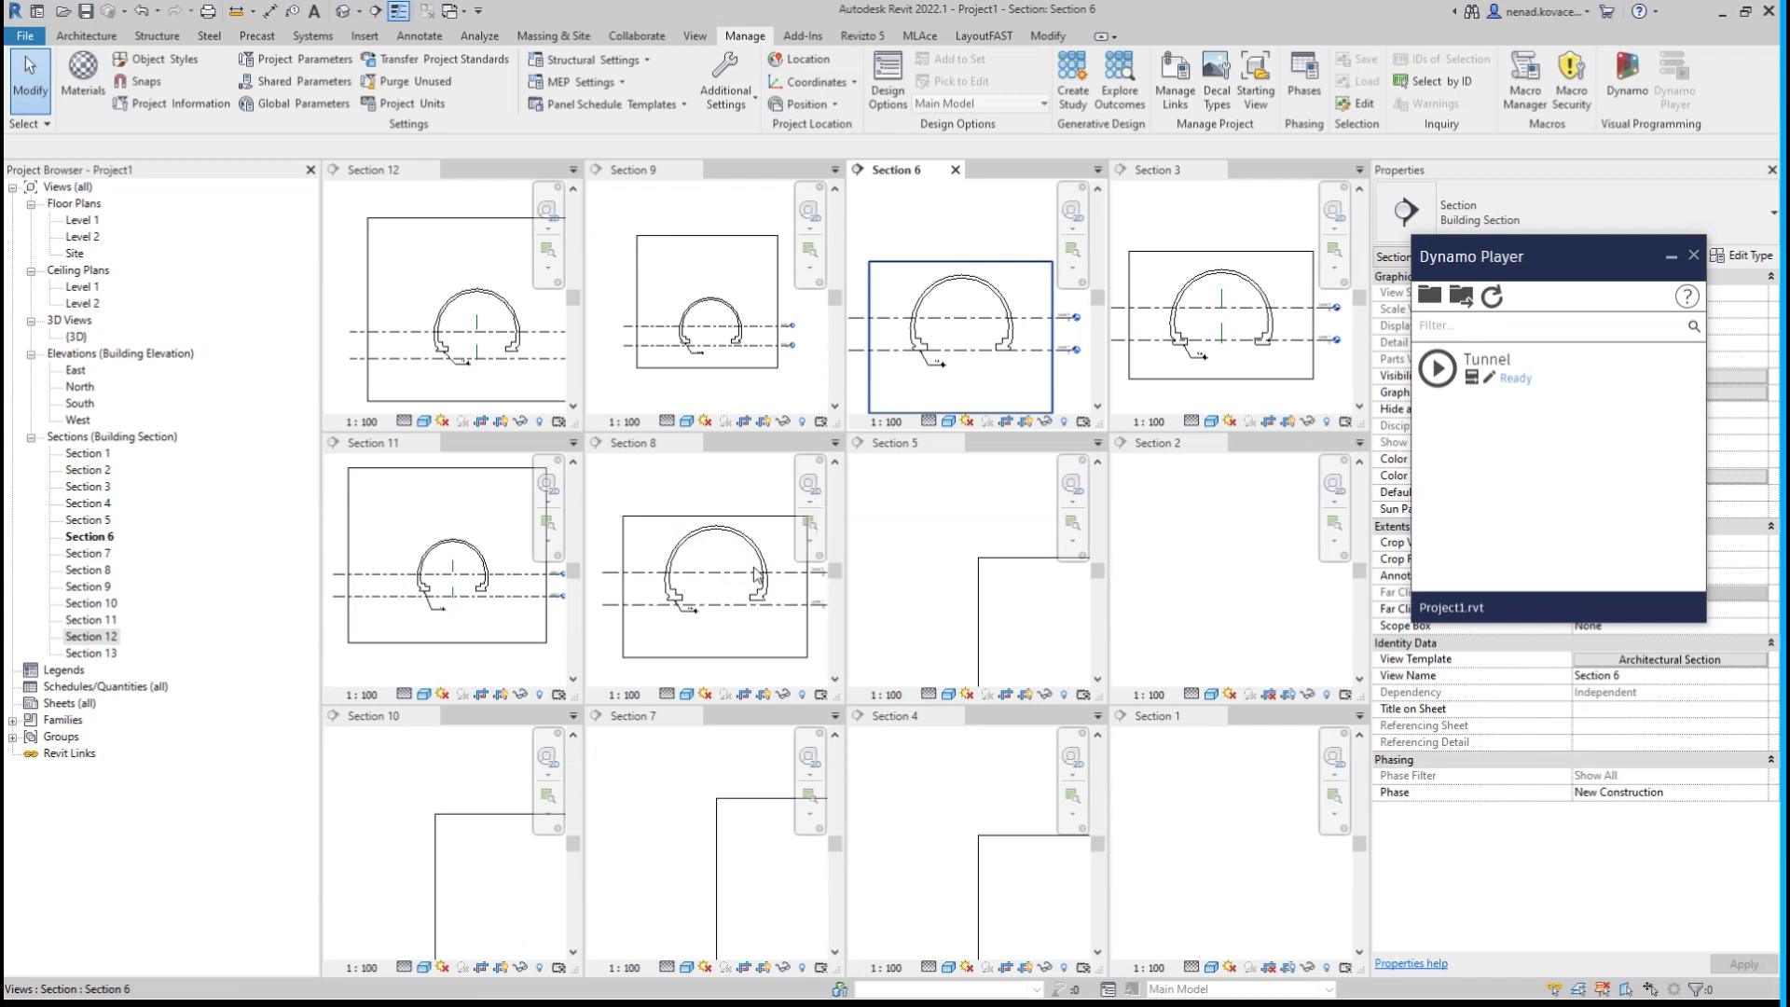
scroll(898, 554, down, 3)
scroll(898, 548, down, 3)
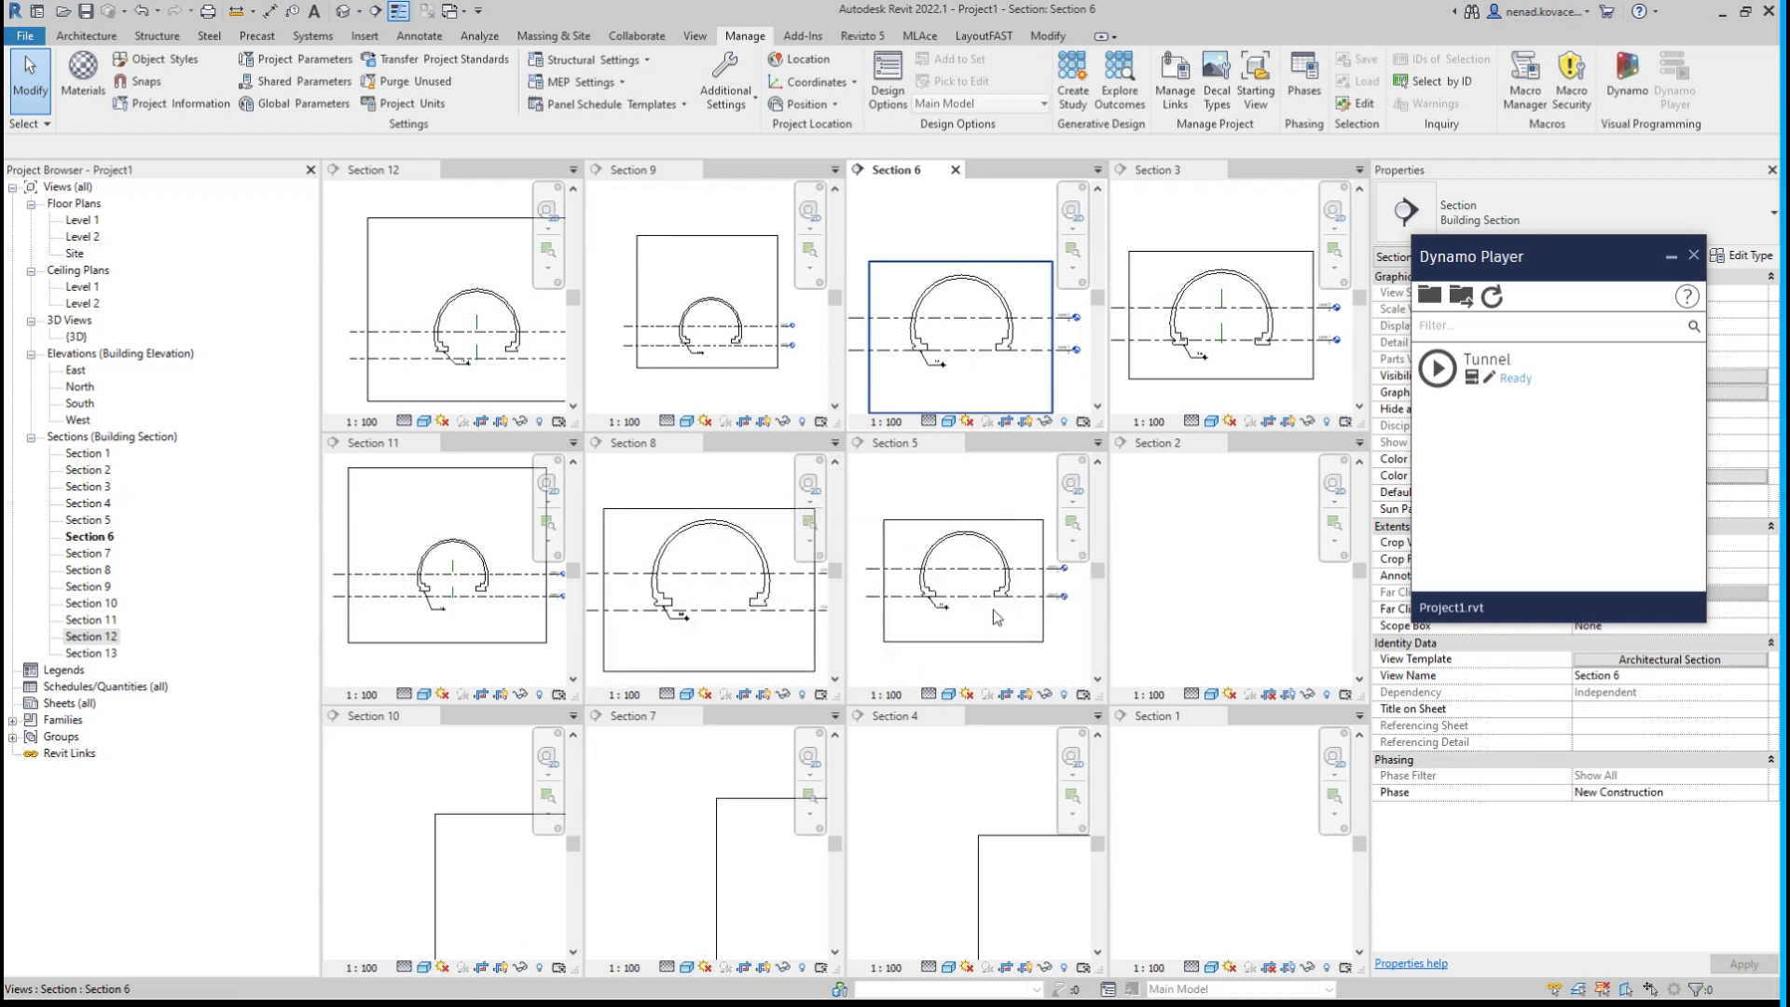
scroll(1175, 571, down, 5)
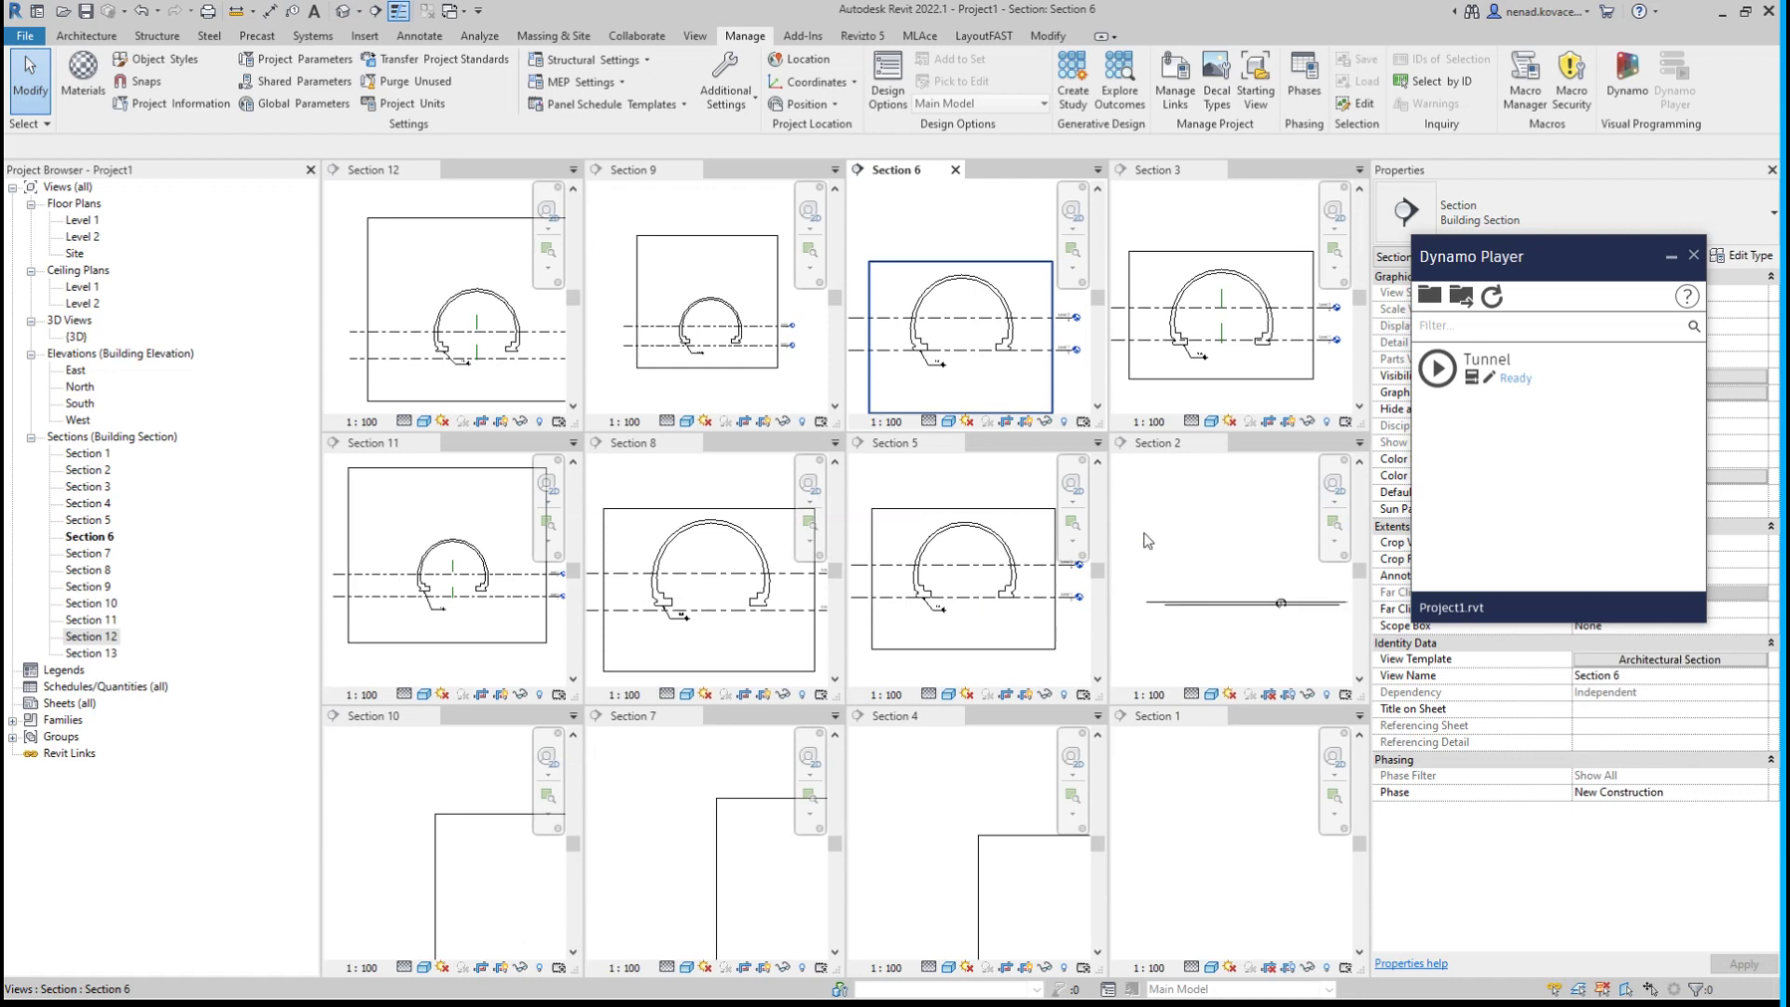
scroll(1201, 582, up, 5)
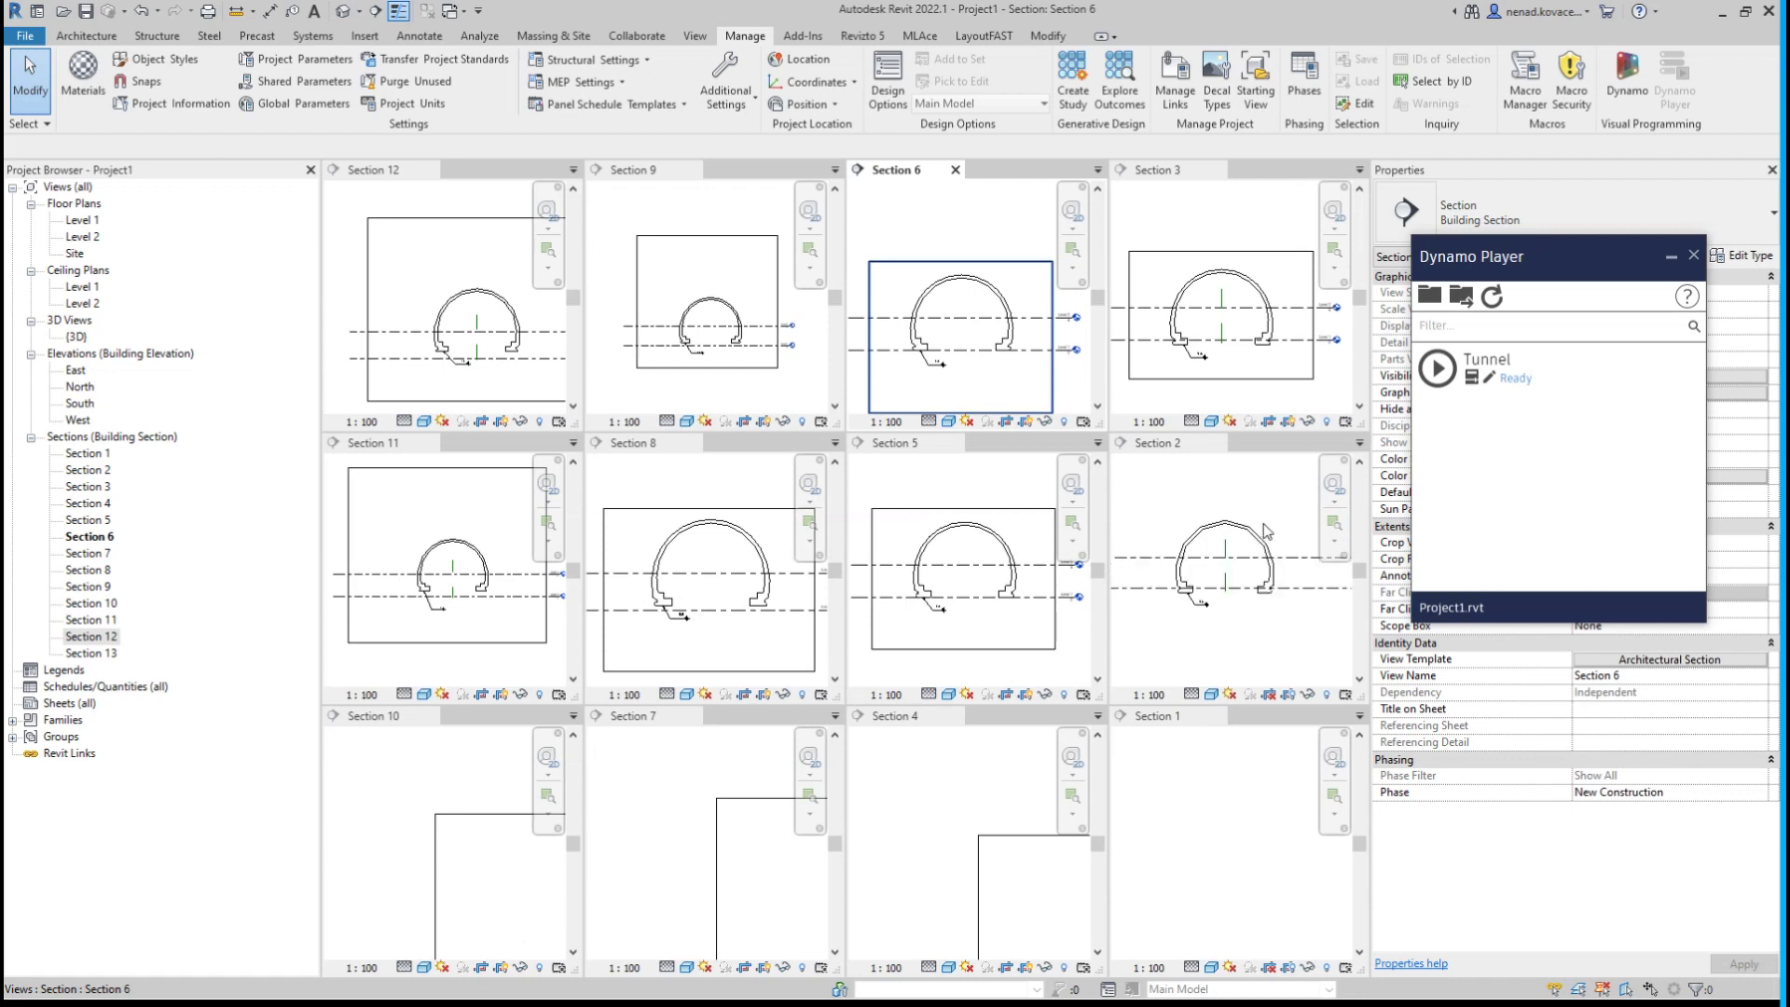
scroll(455, 778, down, 5)
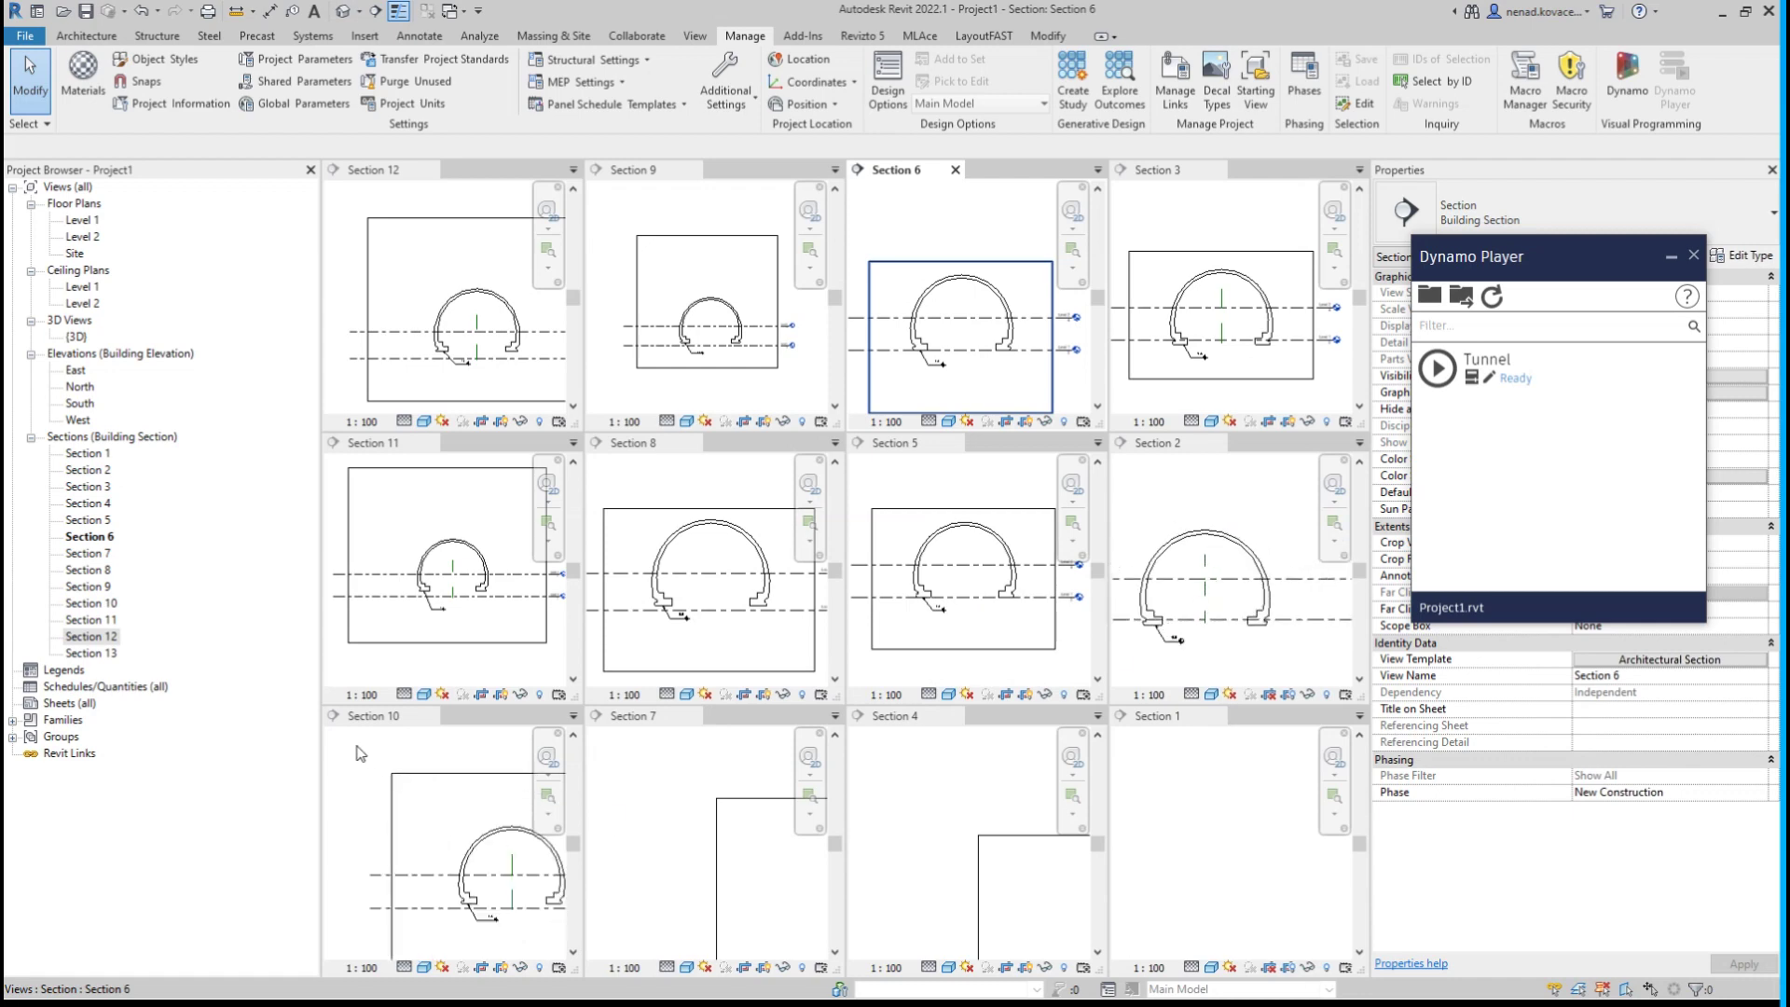
Fit the tunnel profiles within the tiled Section 10, Section 7, Section 4 and Section 1 views.
scroll(664, 850, down, 5)
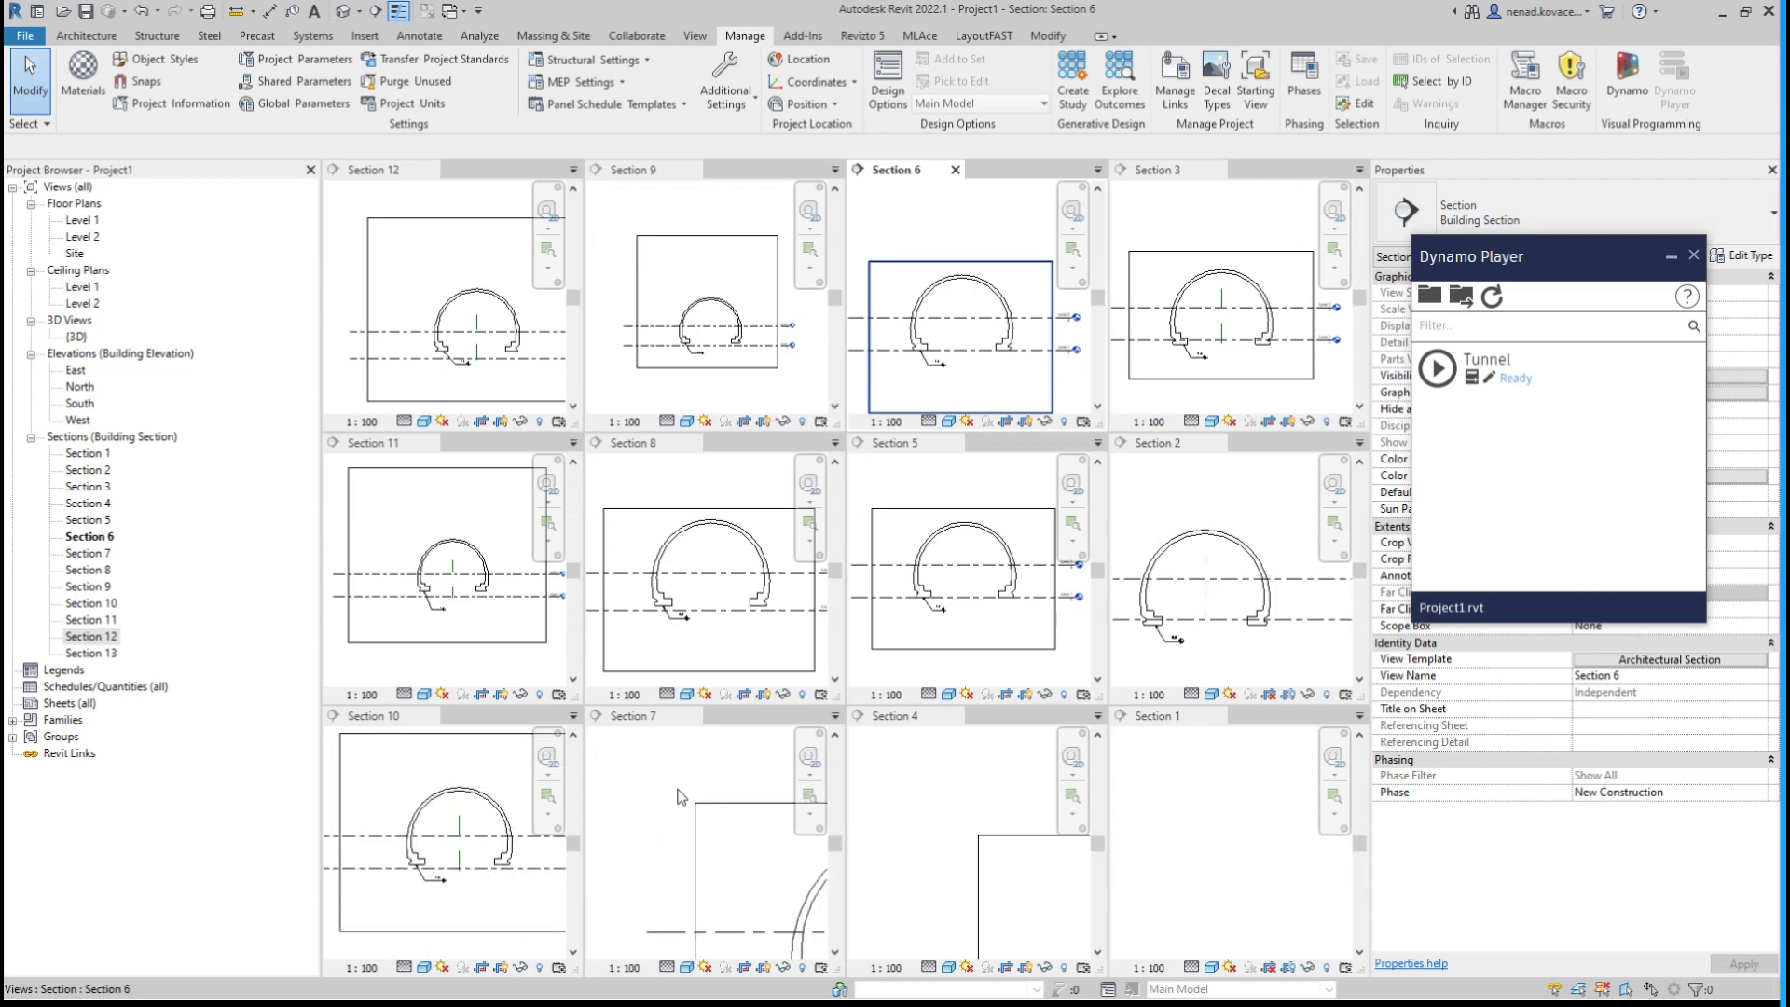
scroll(738, 833, up, 2)
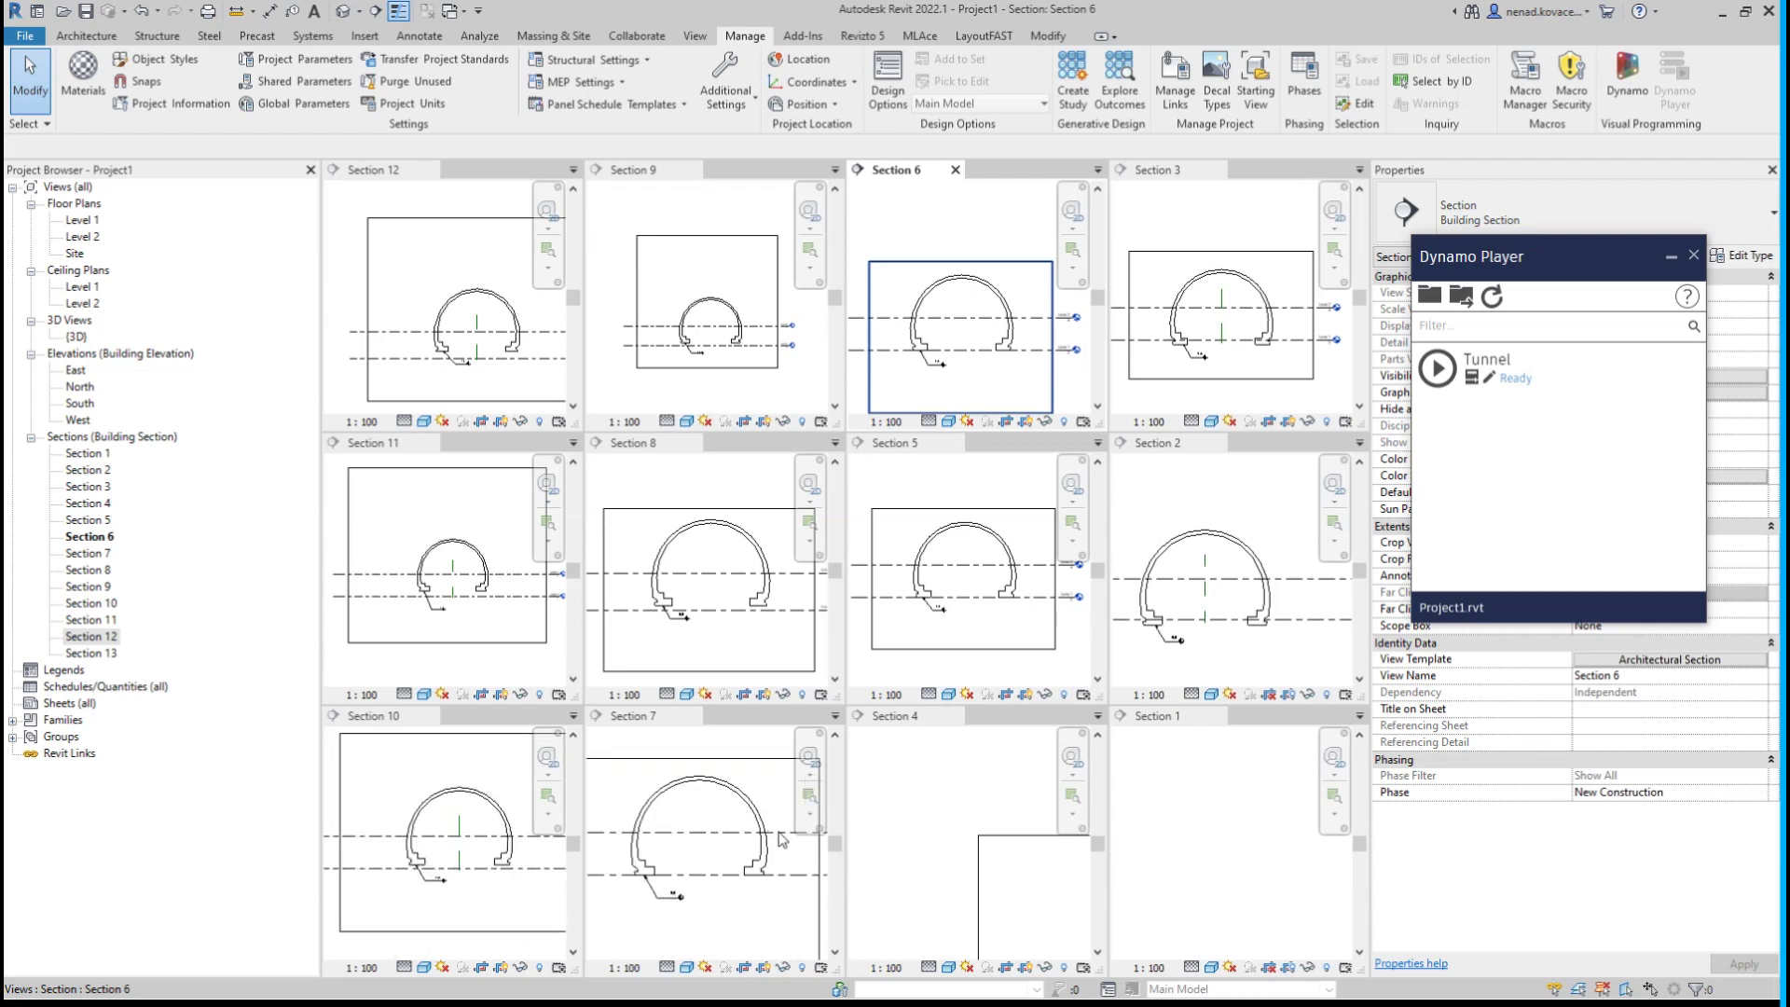
scroll(895, 778, down, 4)
scroll(898, 774, down, 1)
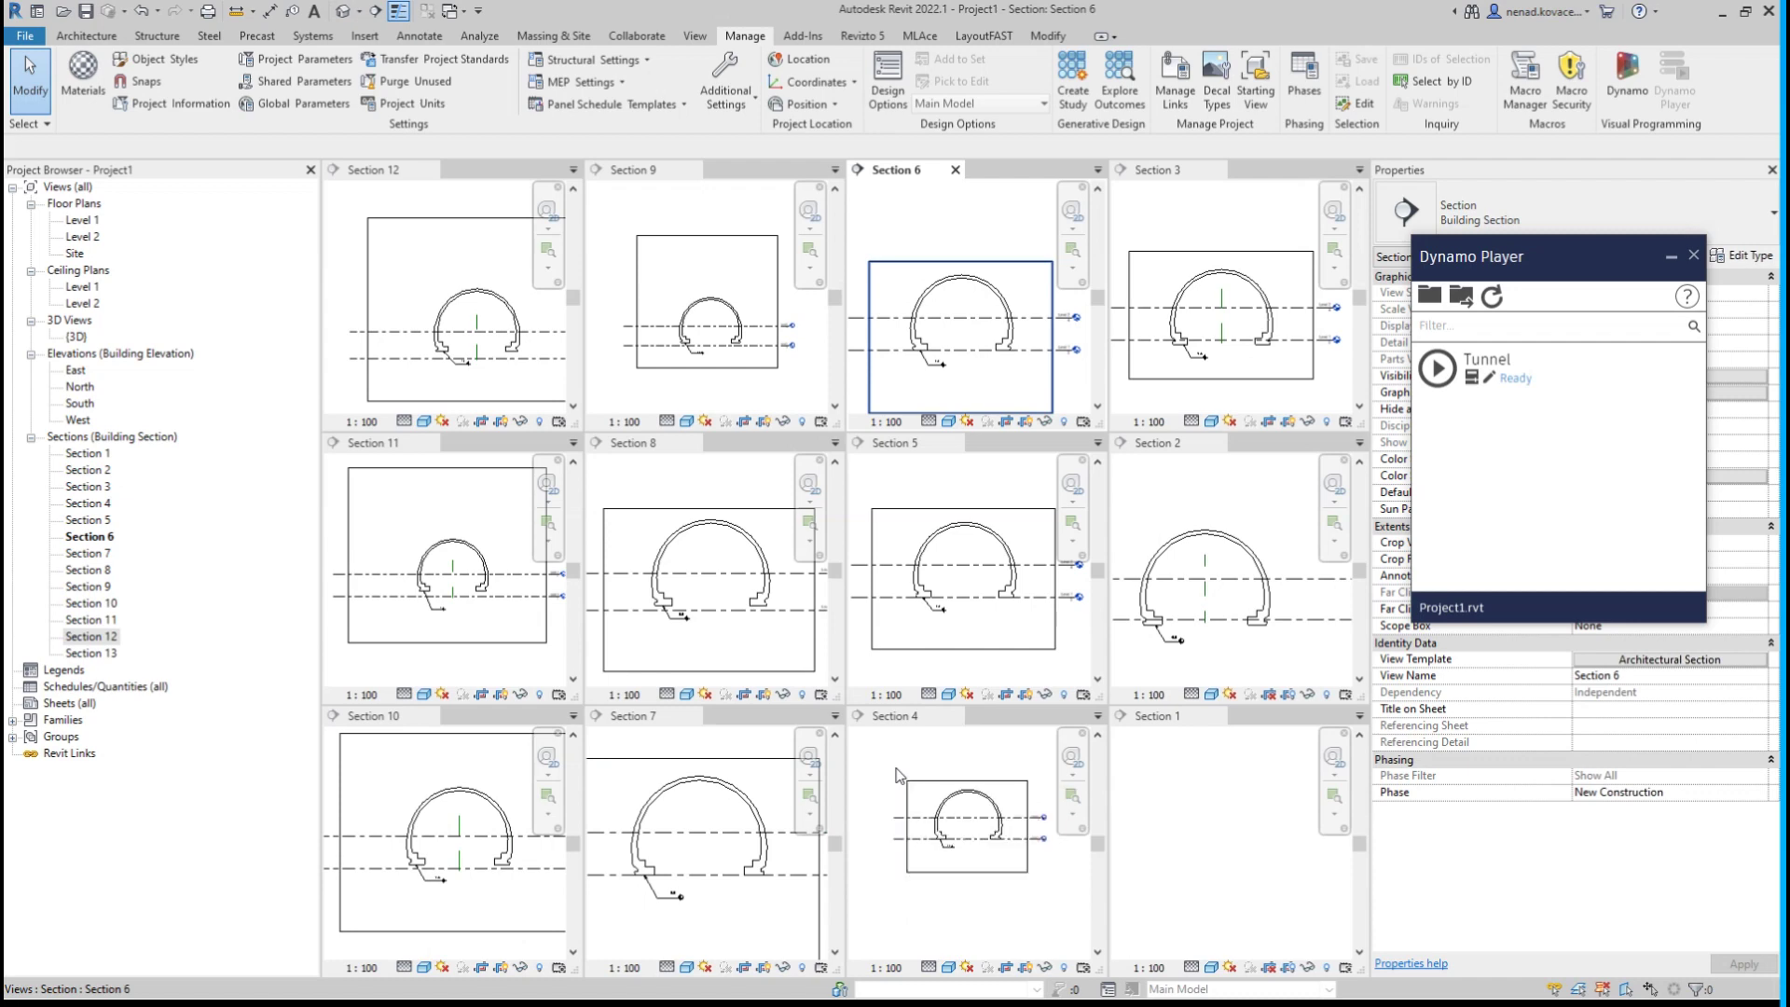
scroll(988, 834, down, 2)
scroll(1215, 854, down, 5)
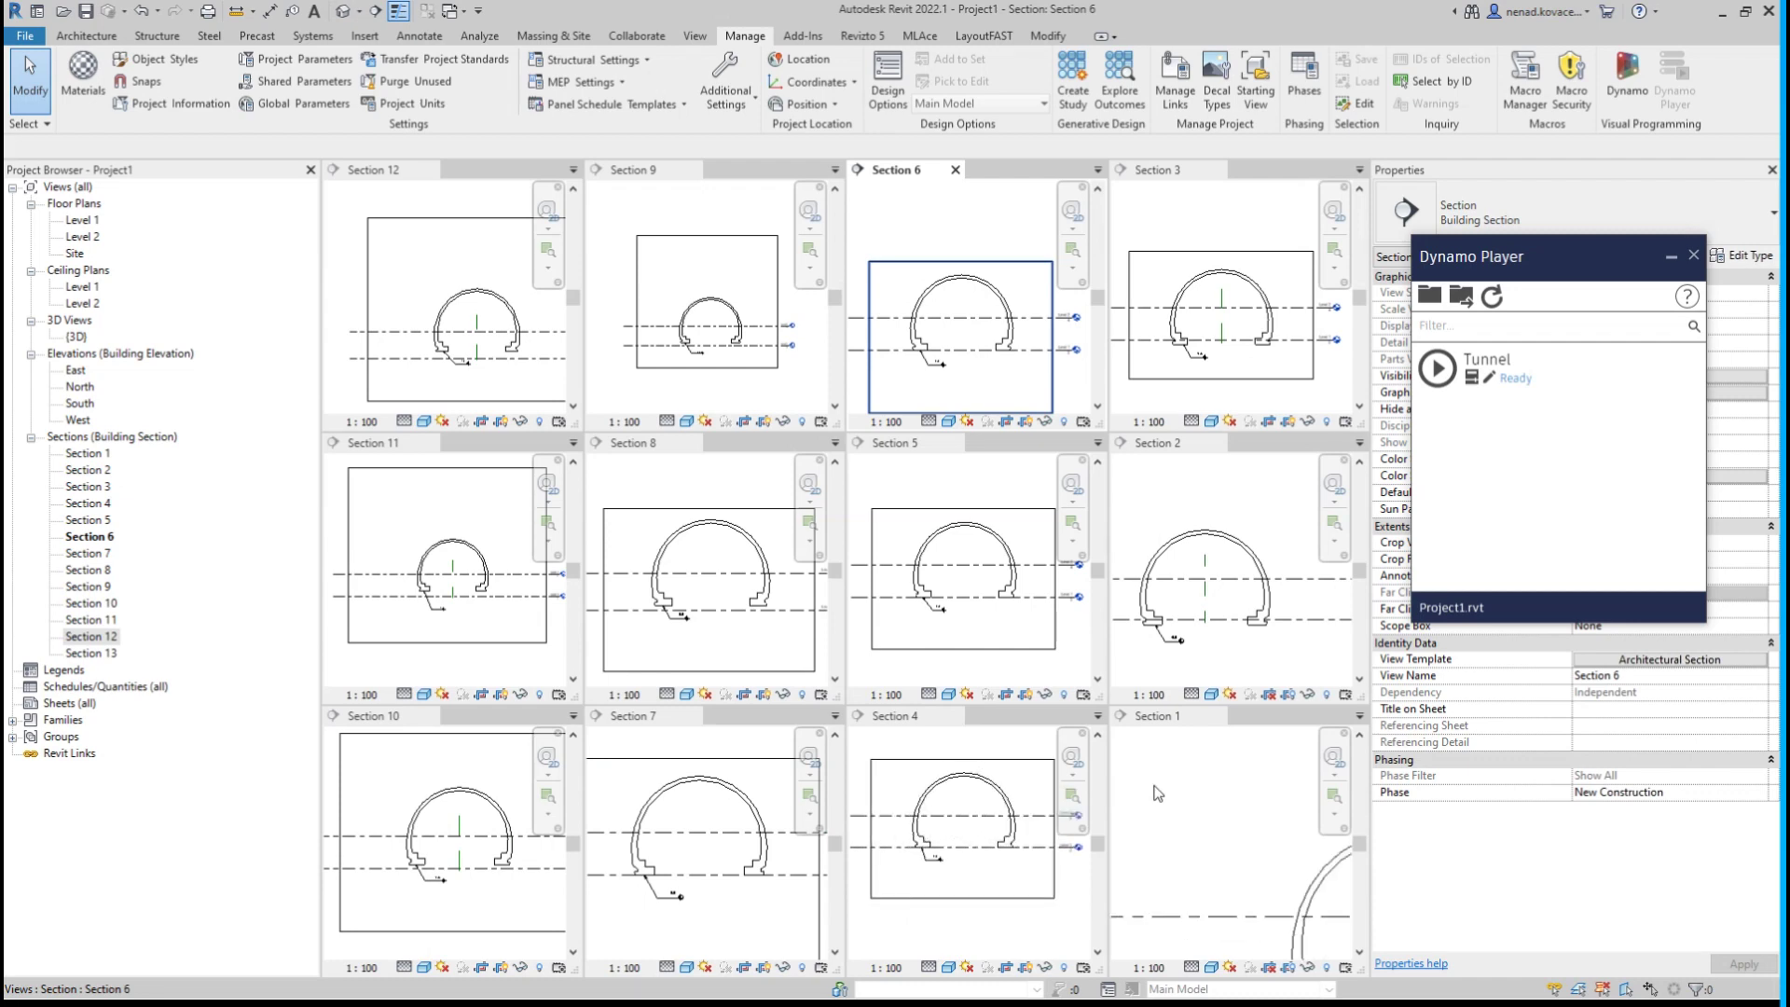
scroll(1258, 855, up, 2)
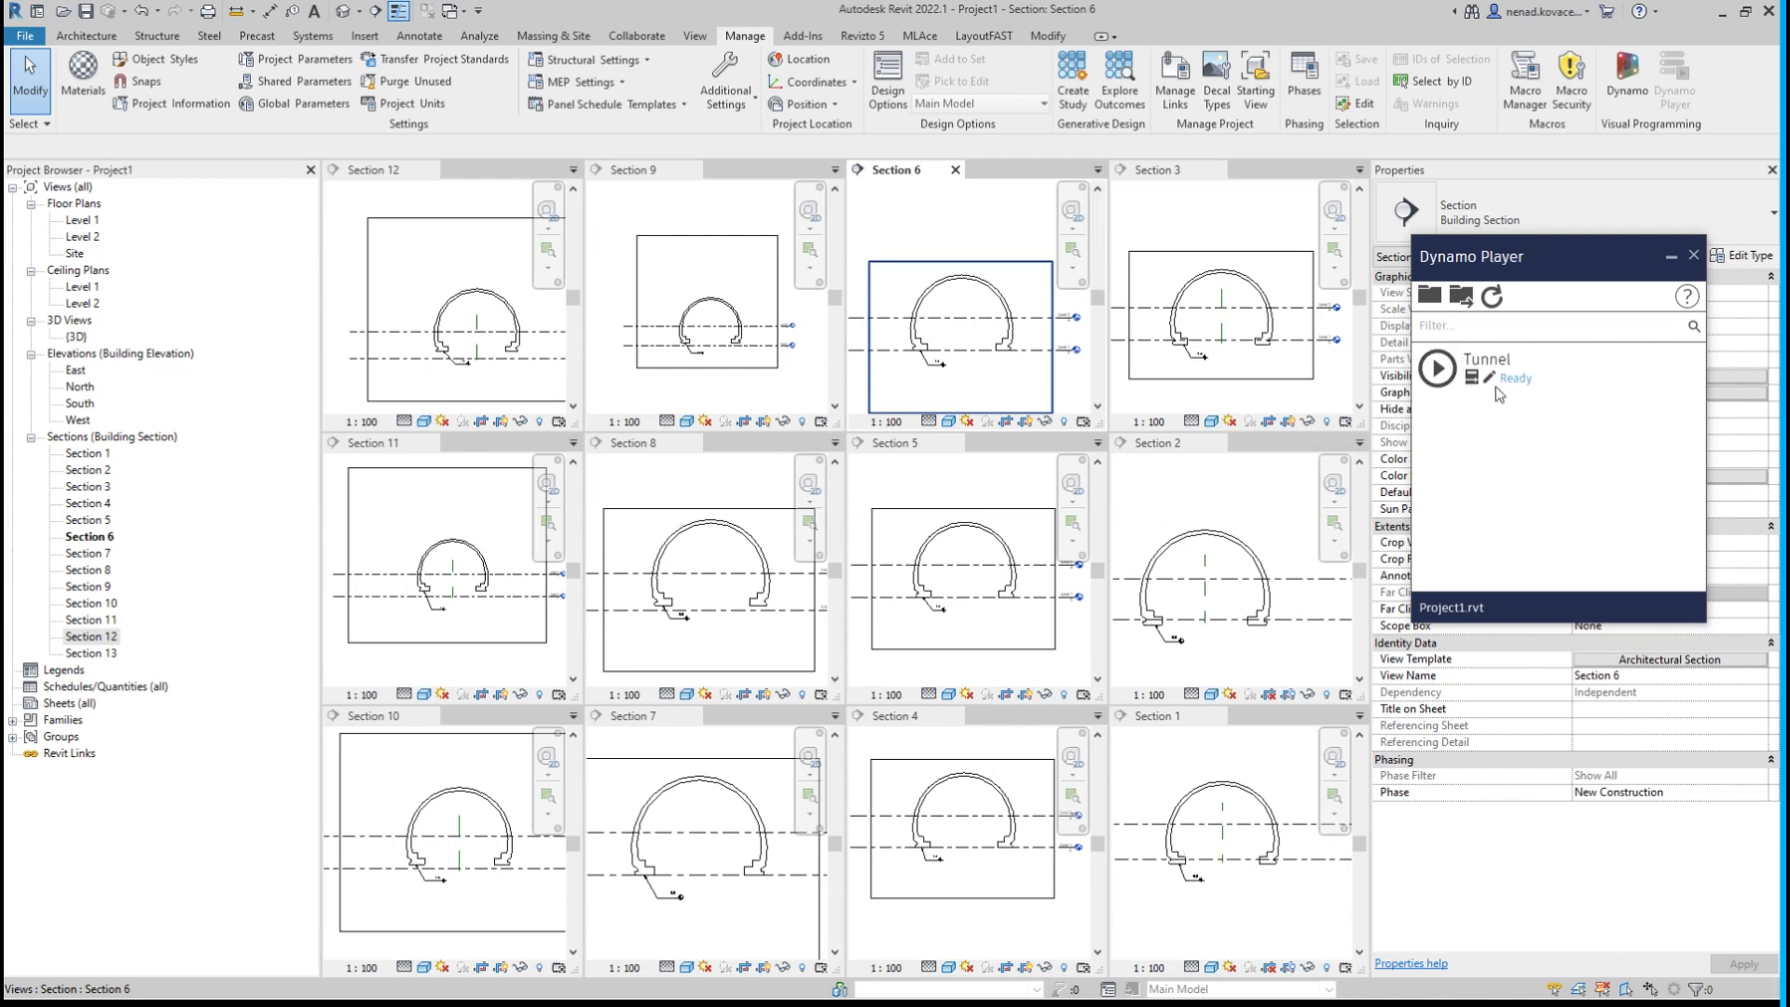
Open the Tunnel script's inputs, reposition and enlarge the Dynamo Player window, and keep Tunnel as the family name.
drag(1487, 259, 1480, 108)
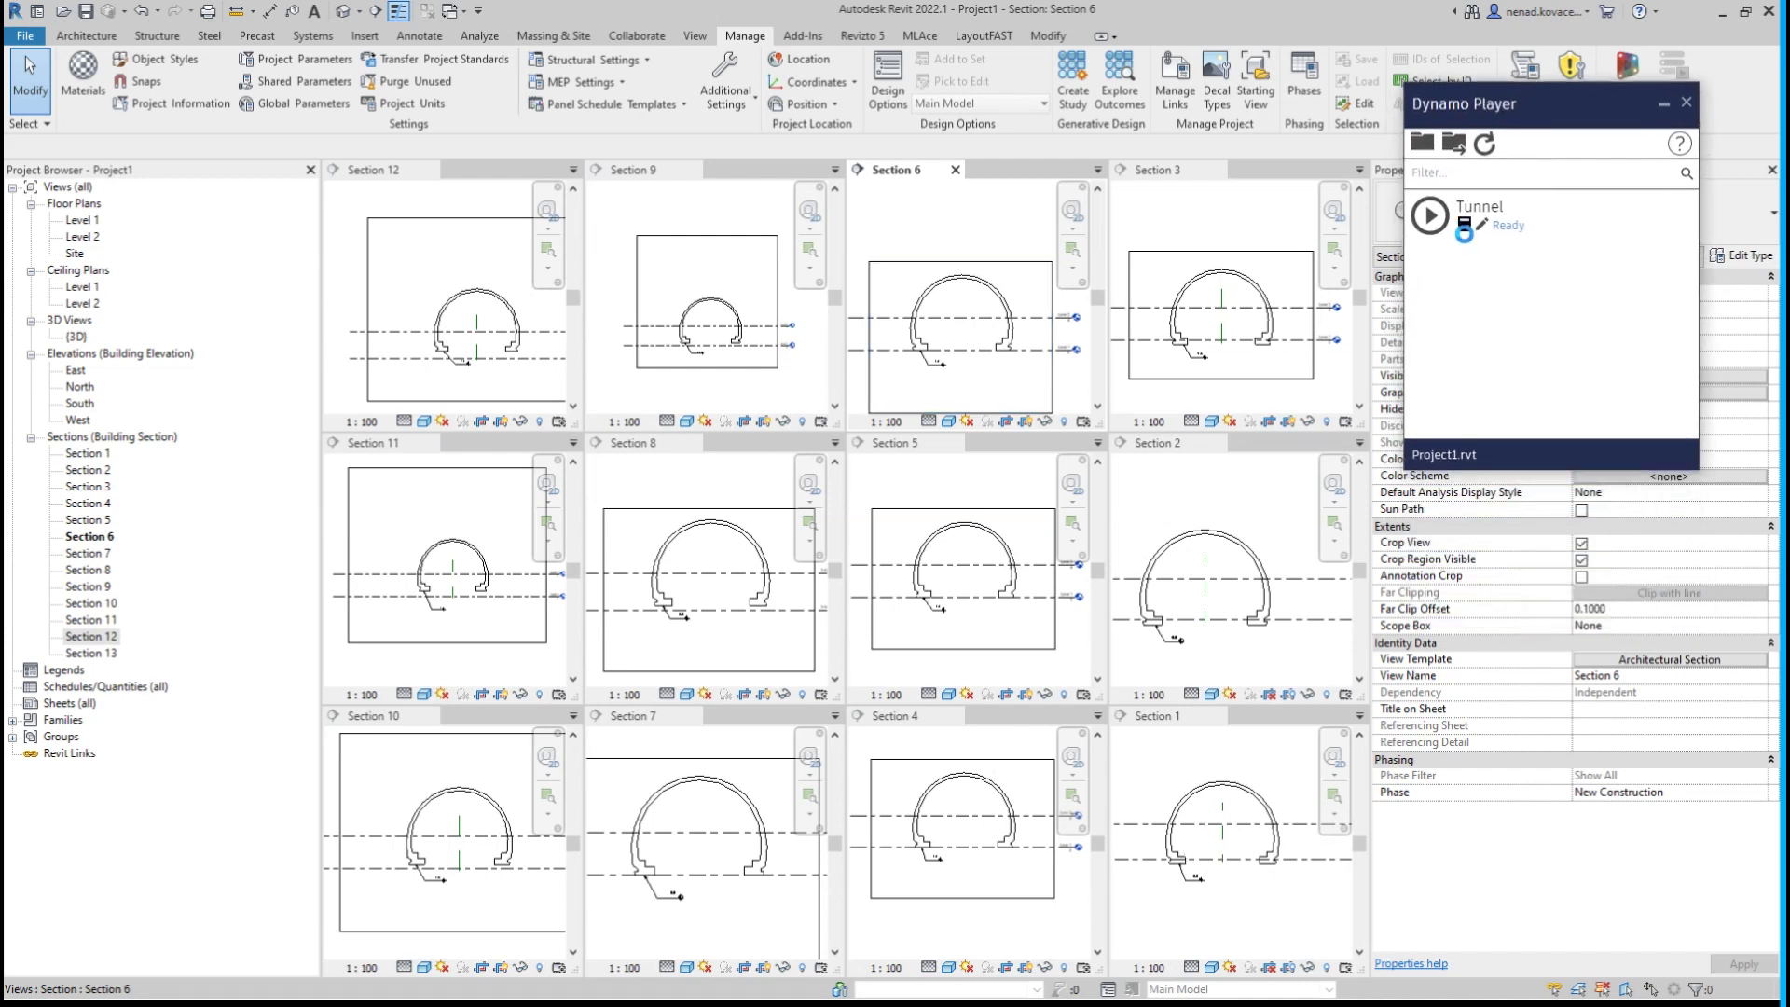
click(1463, 271)
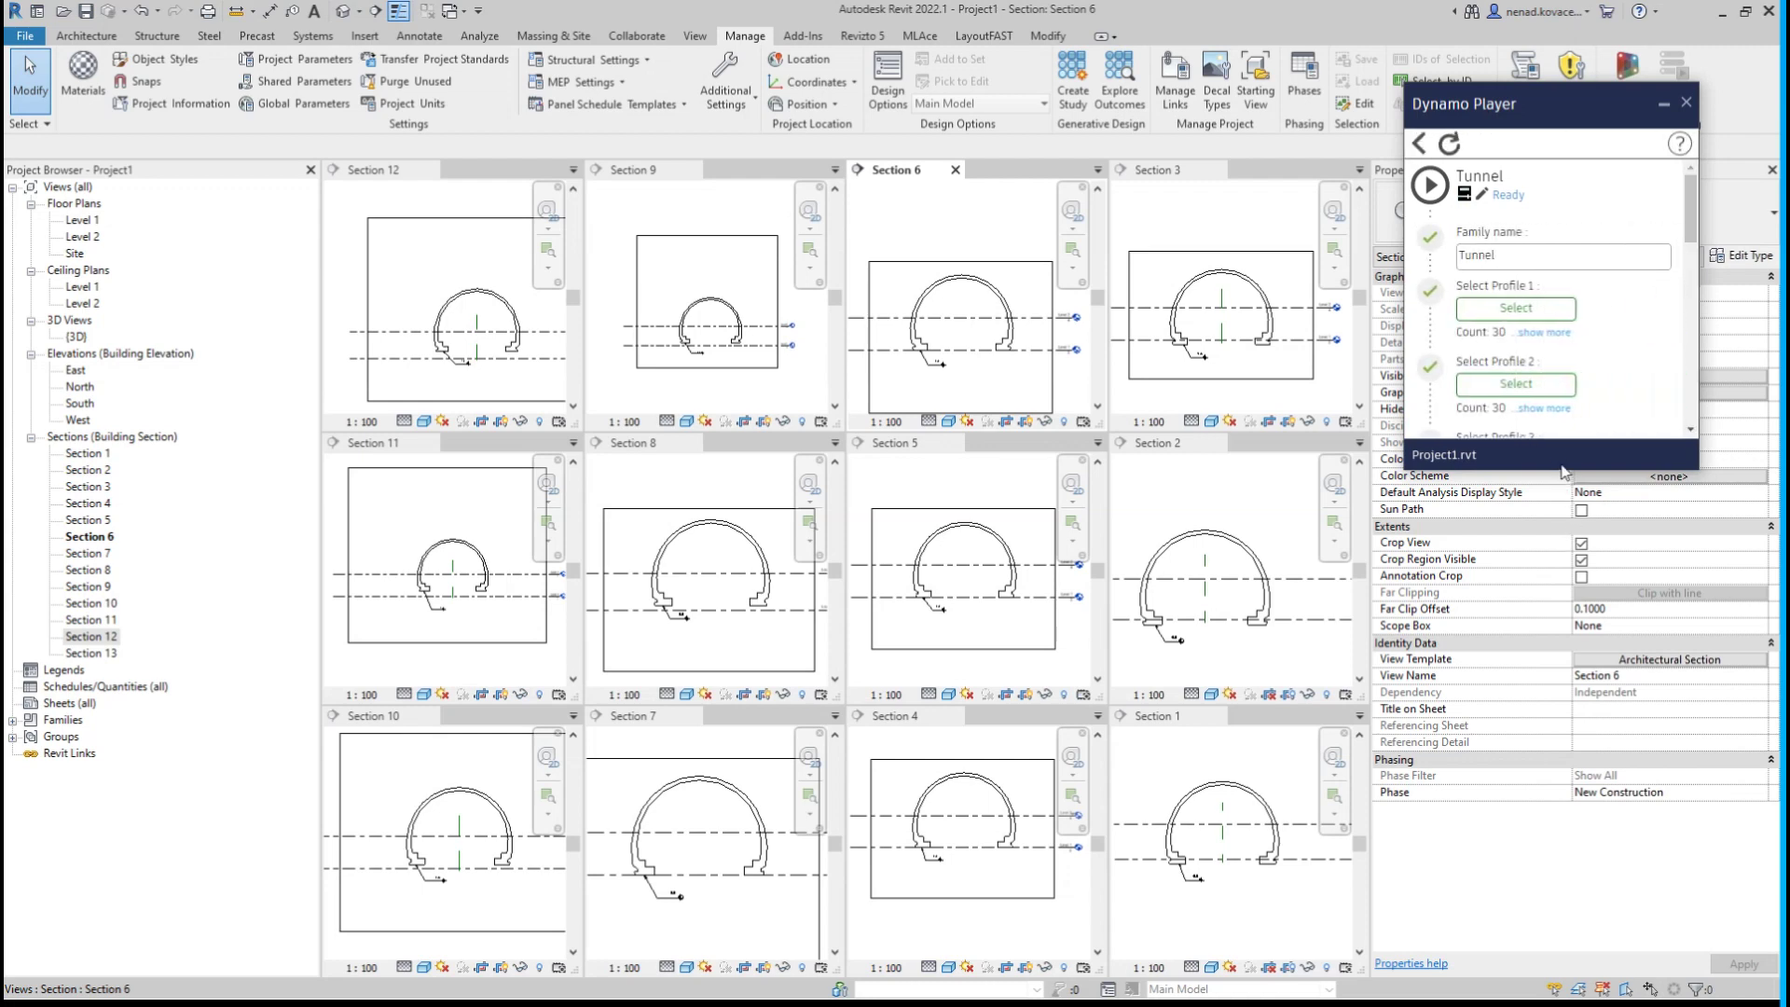
drag(1567, 468, 1504, 923)
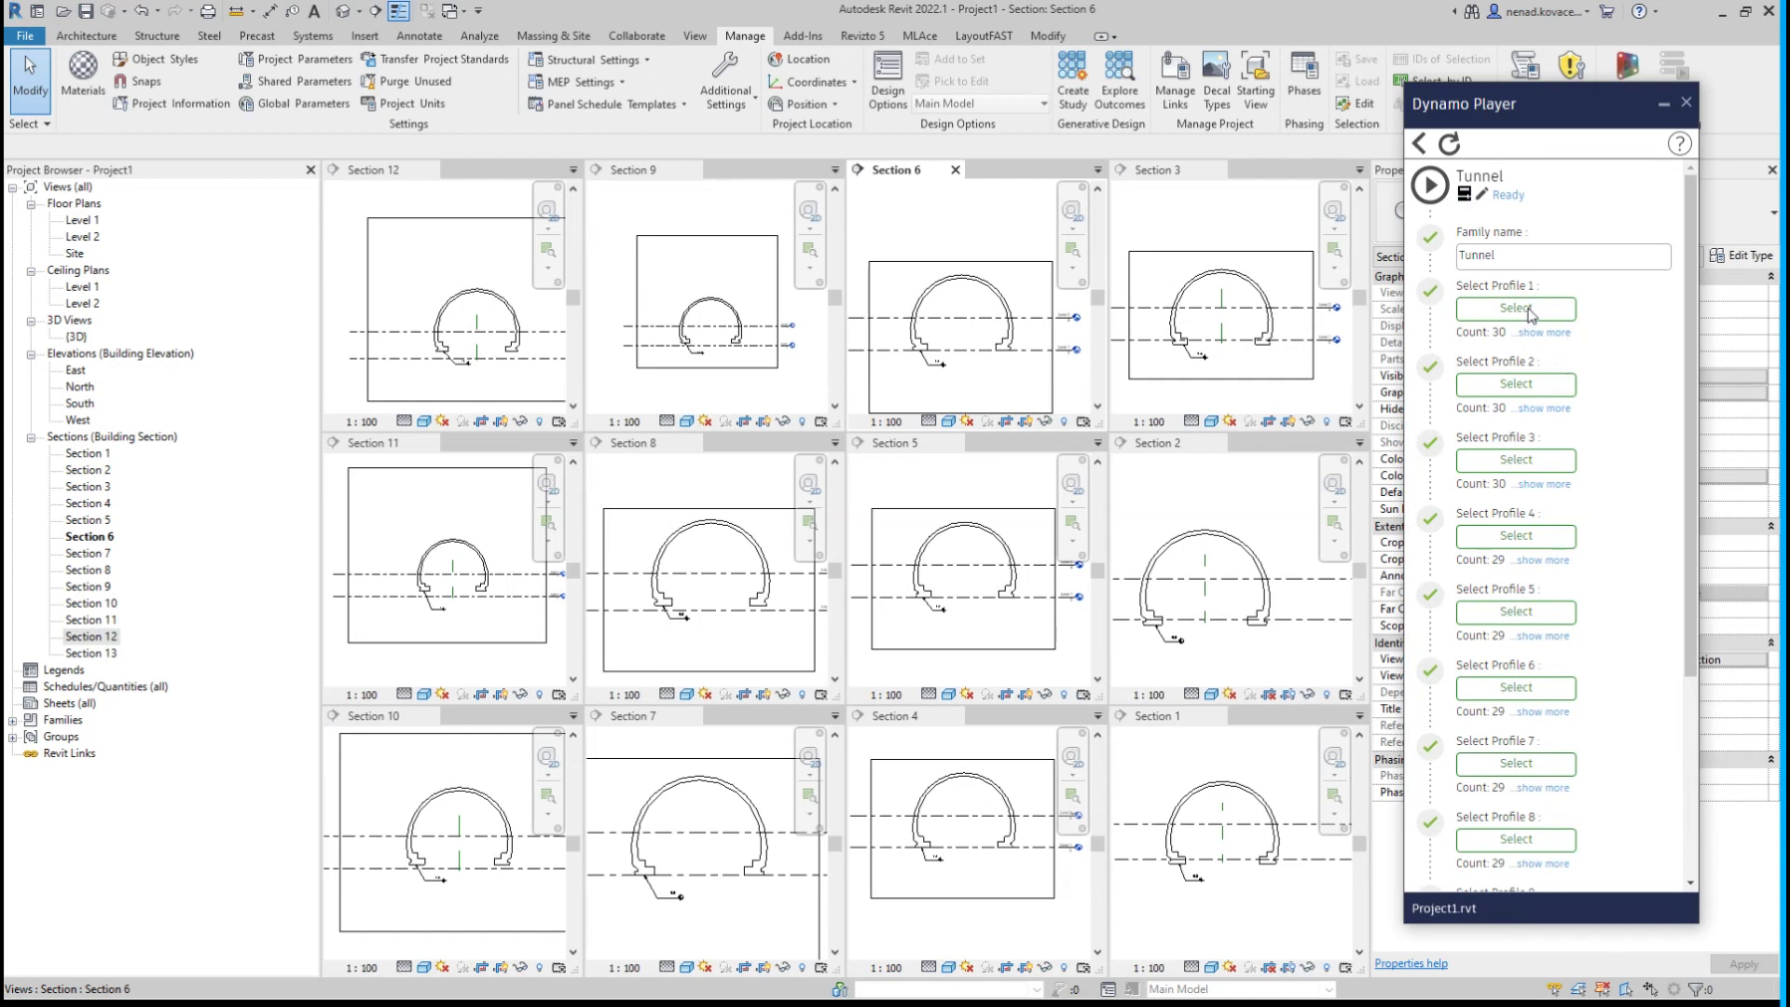
double_click(1508, 260)
click(1546, 257)
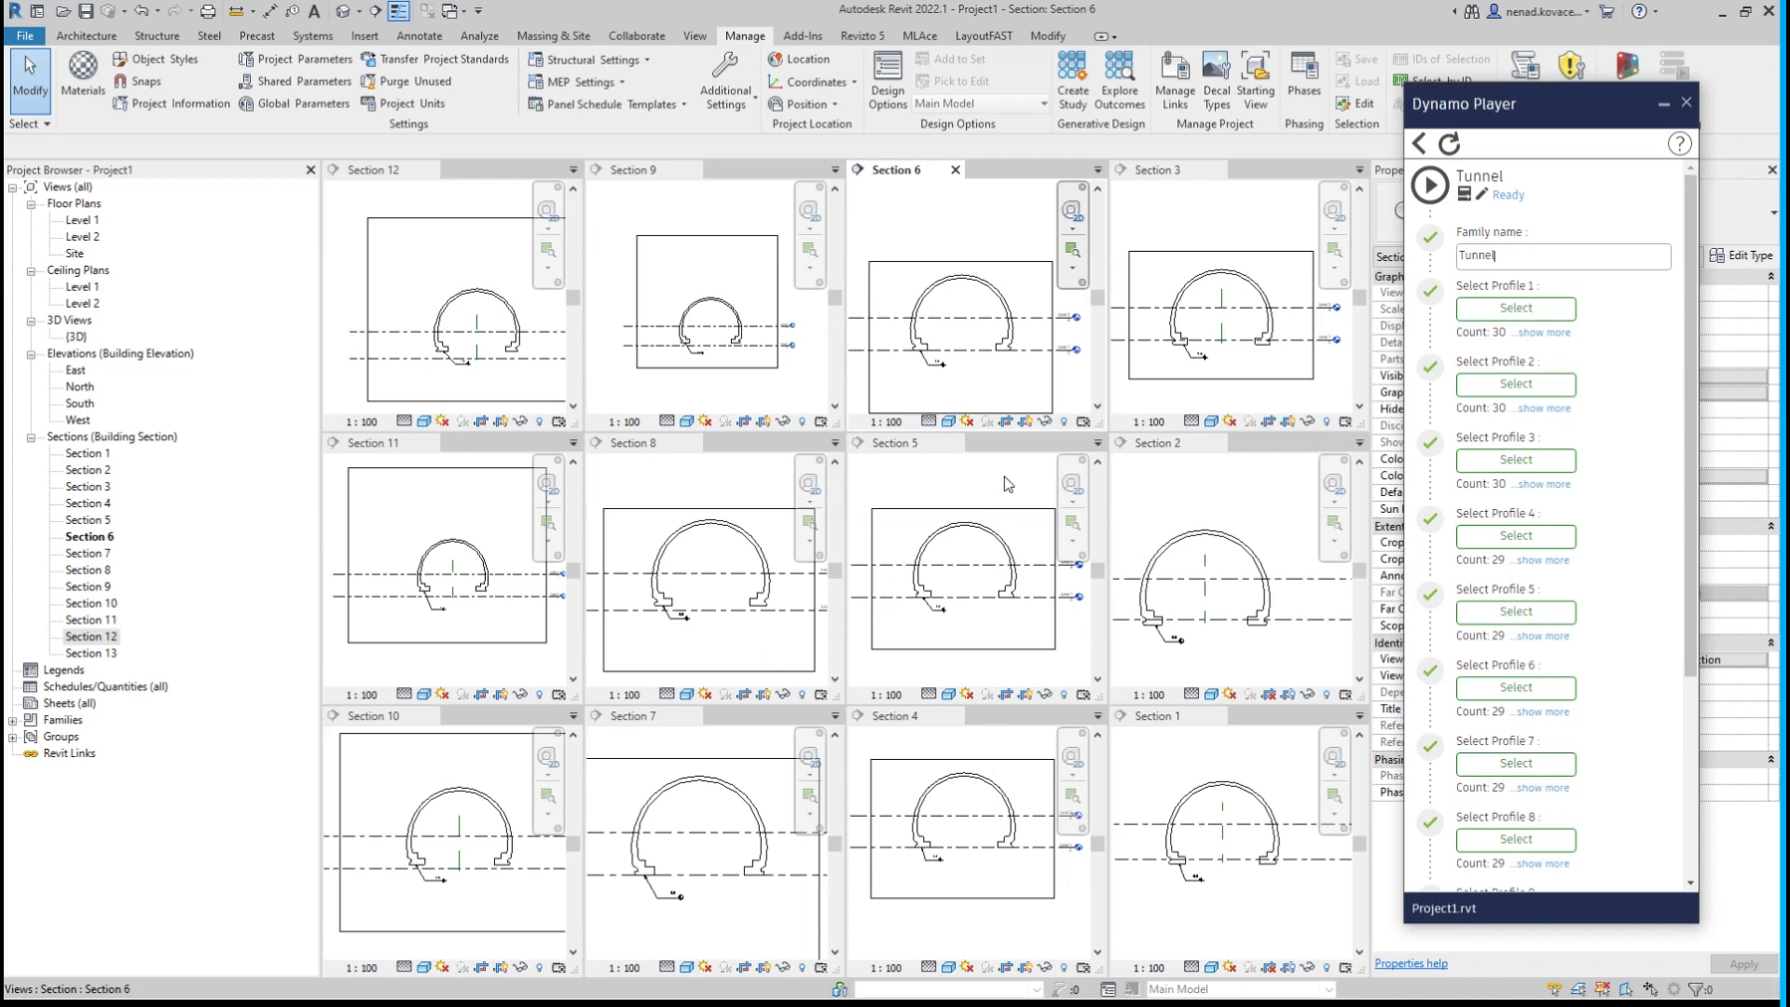
Assign the tunnel profile elements in the Section 1 view to the script's Profile 1 input.
click(1549, 315)
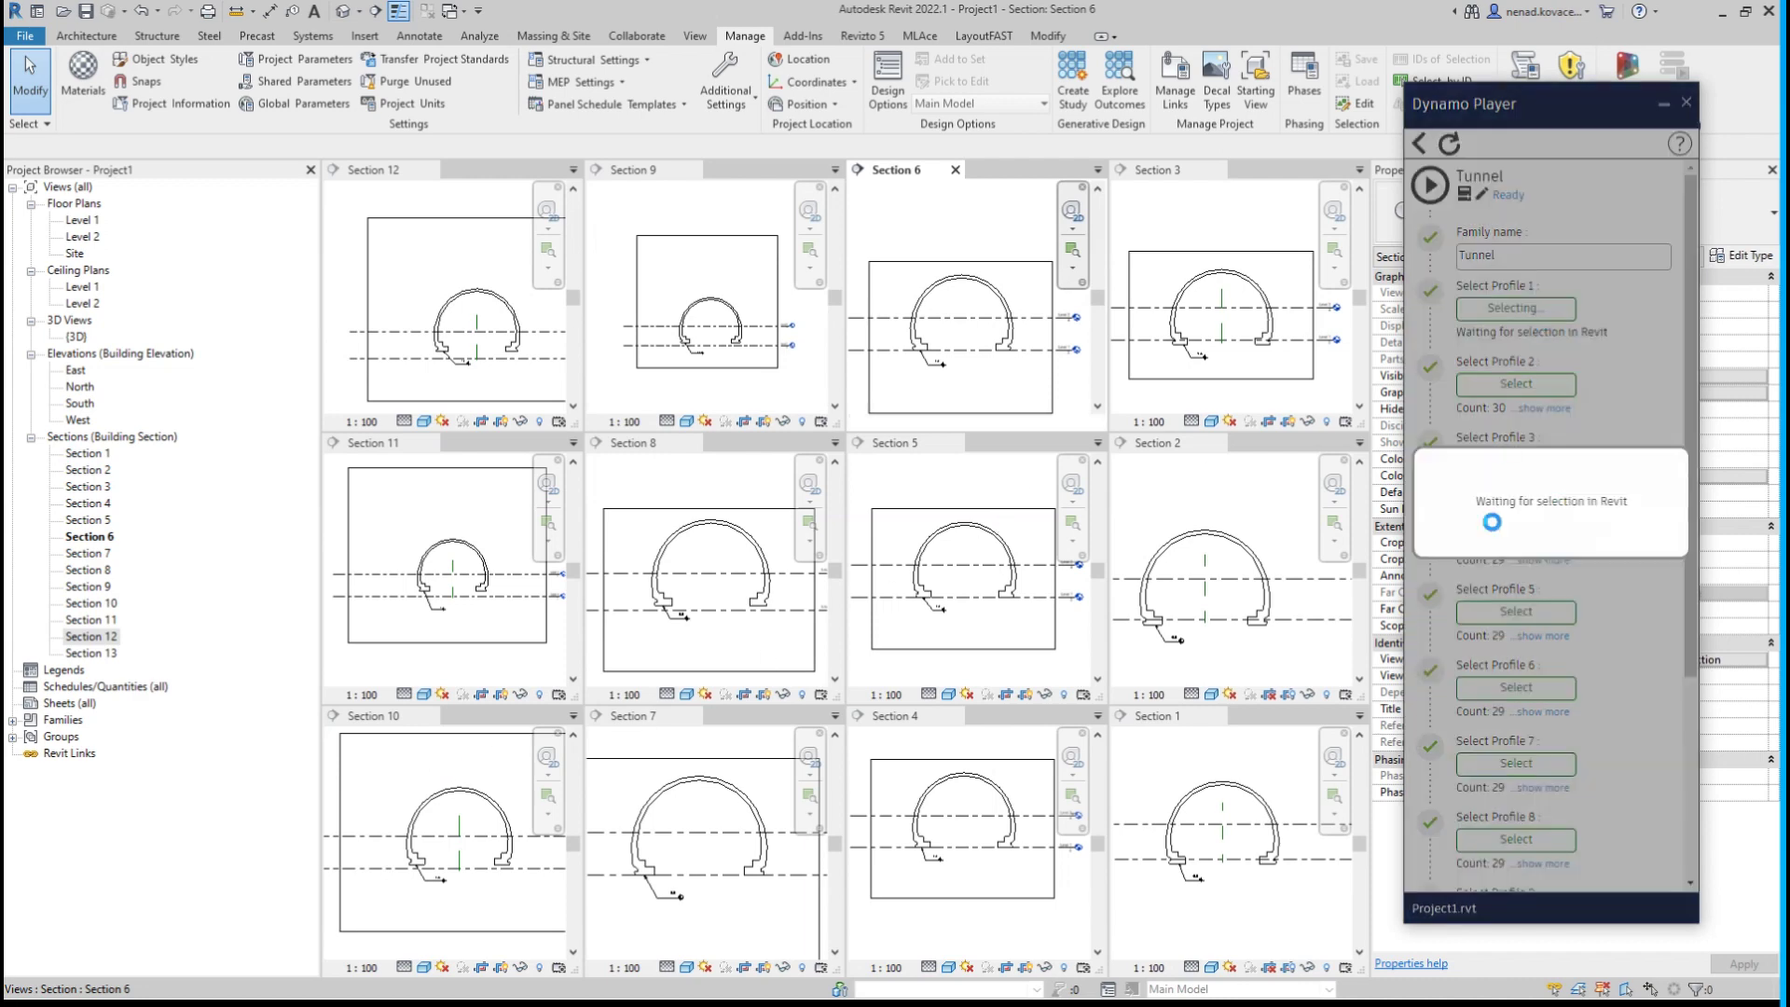
drag(1137, 748, 1305, 896)
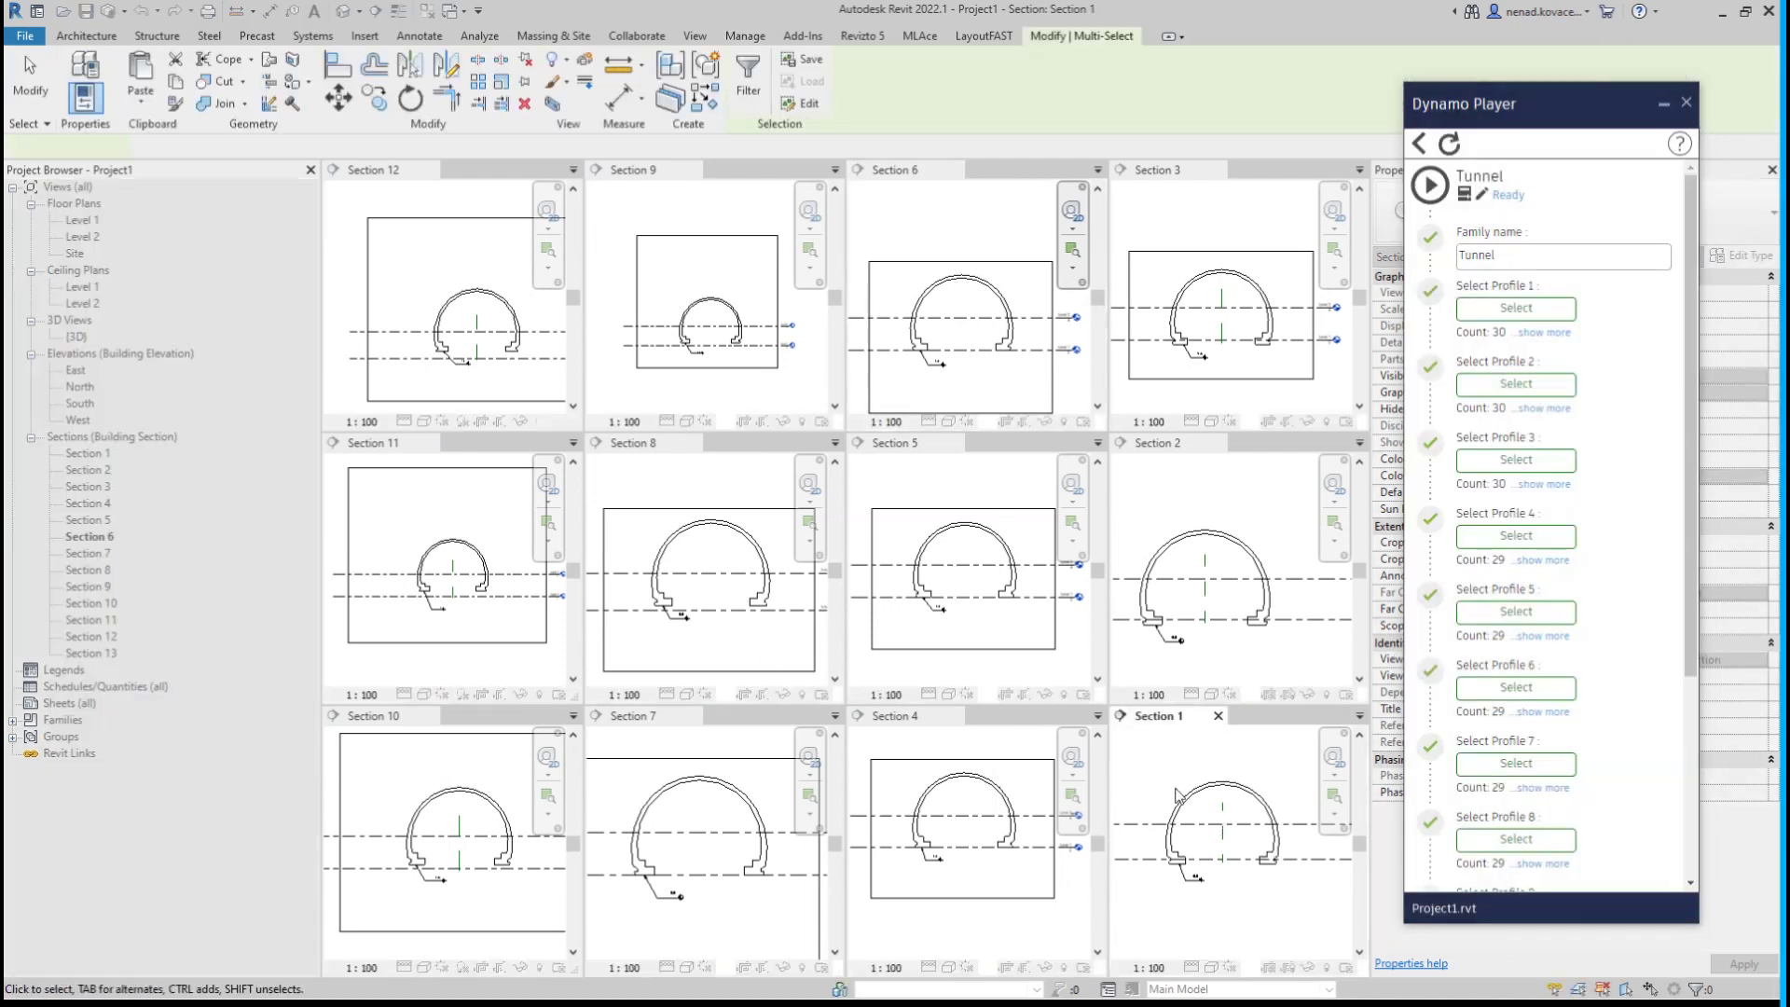
click(1146, 775)
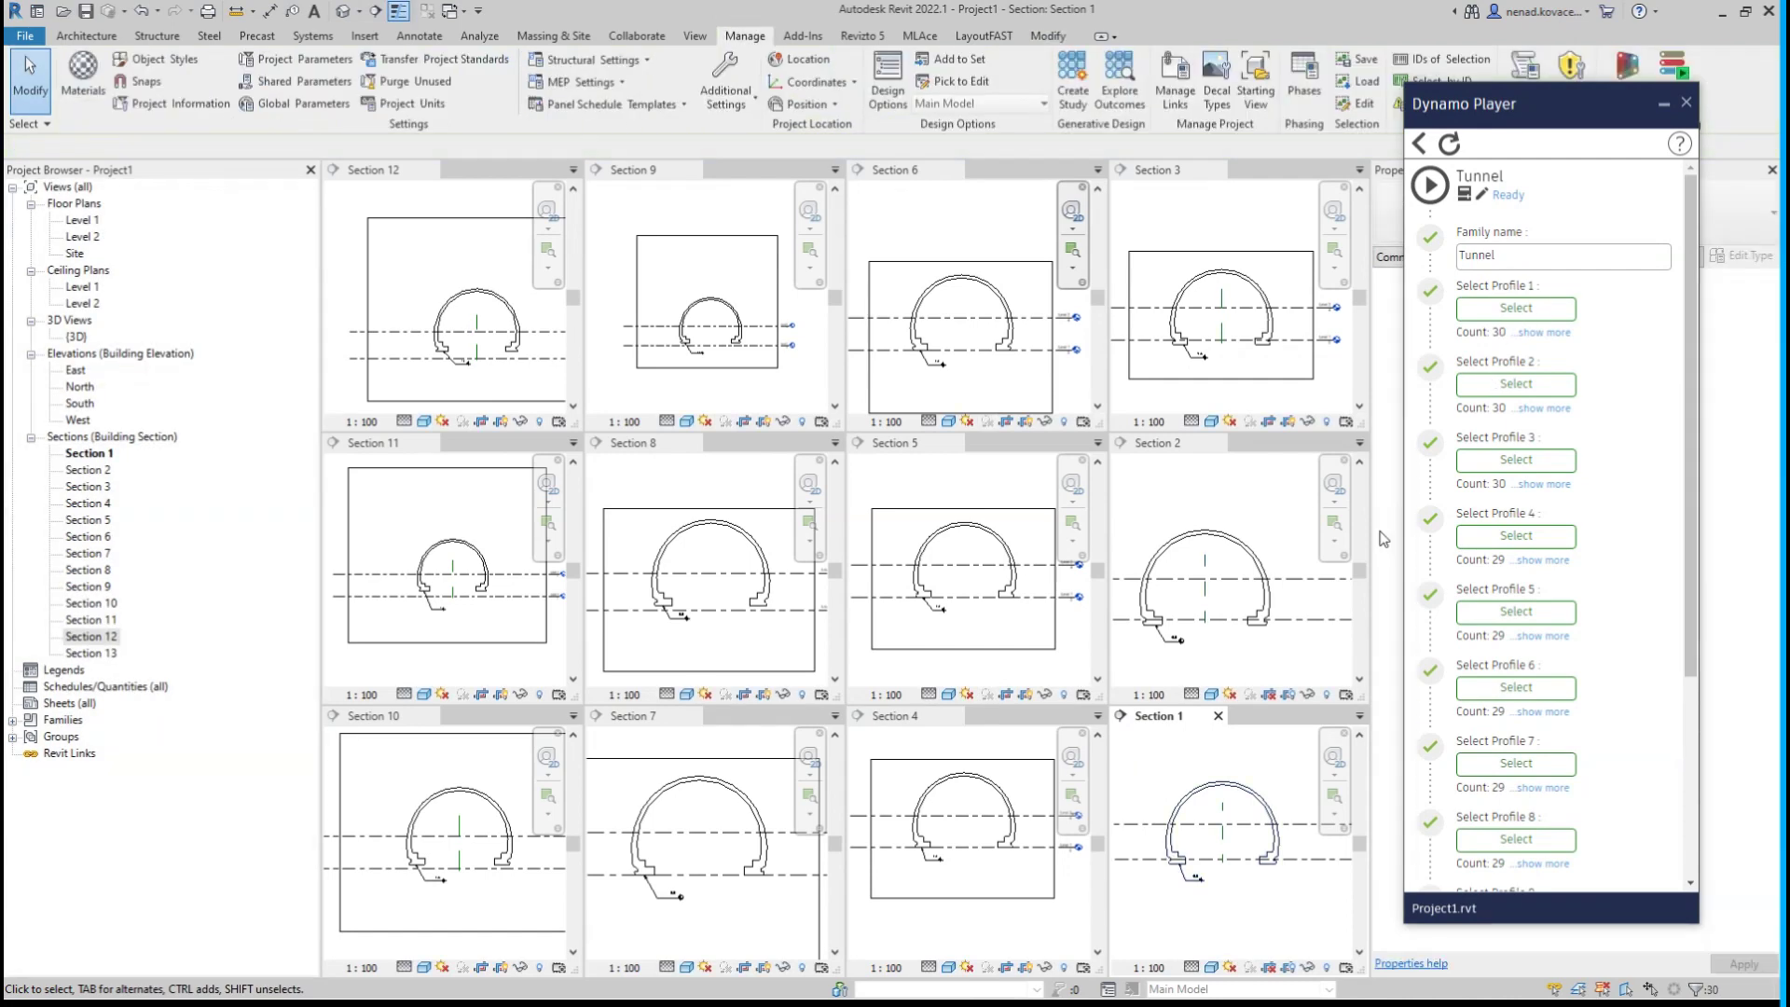
click(1524, 308)
drag(1136, 748, 1320, 954)
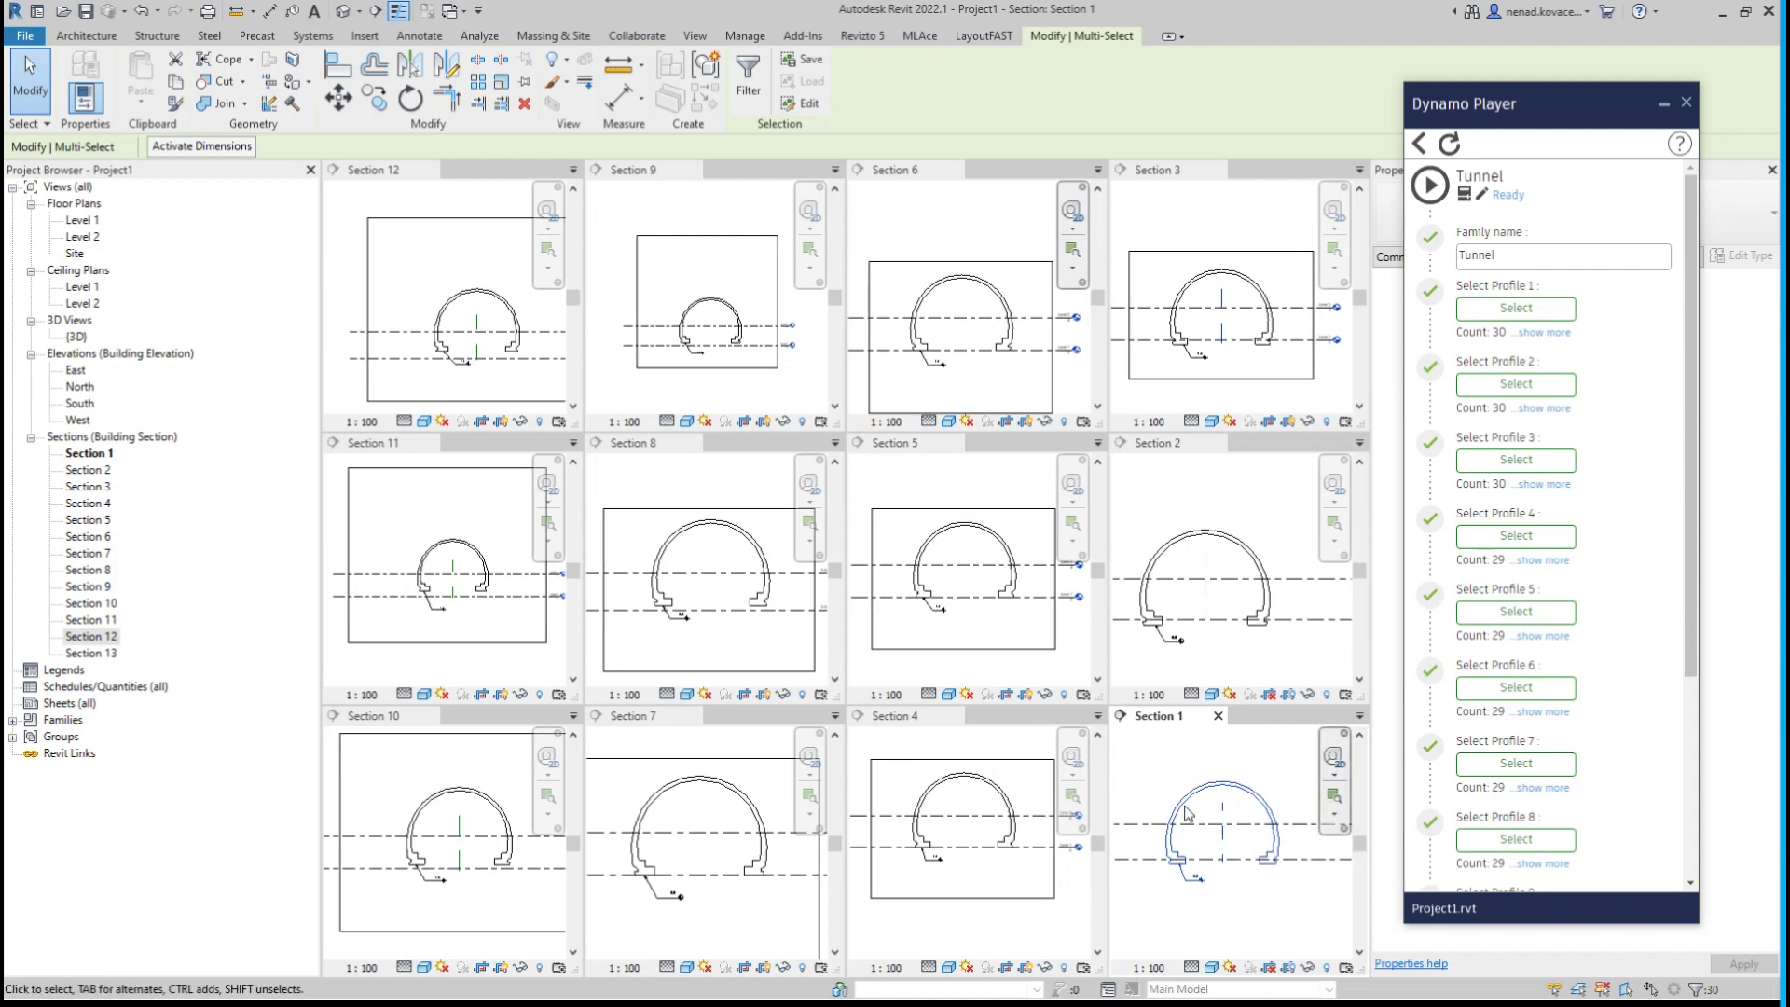
Assign the tunnel profiles in the Section 2 and Section 3 views to the Profile 2 and Profile 3 inputs.
click(1172, 504)
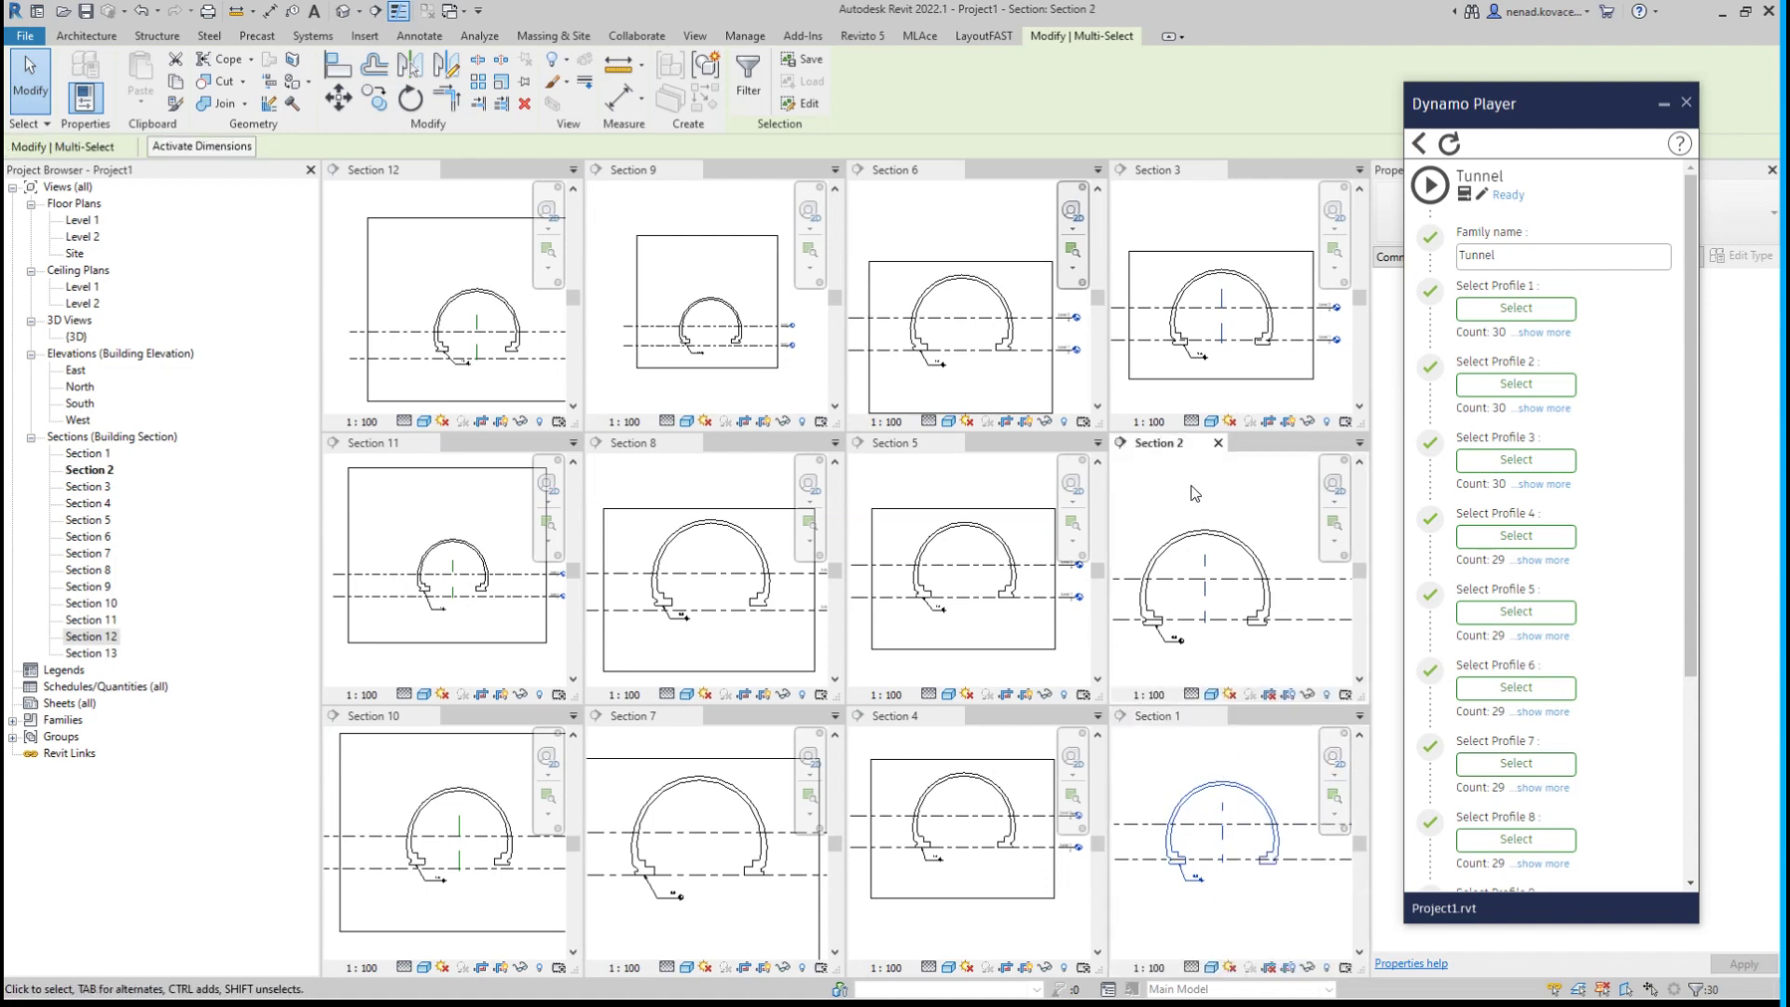
click(1502, 390)
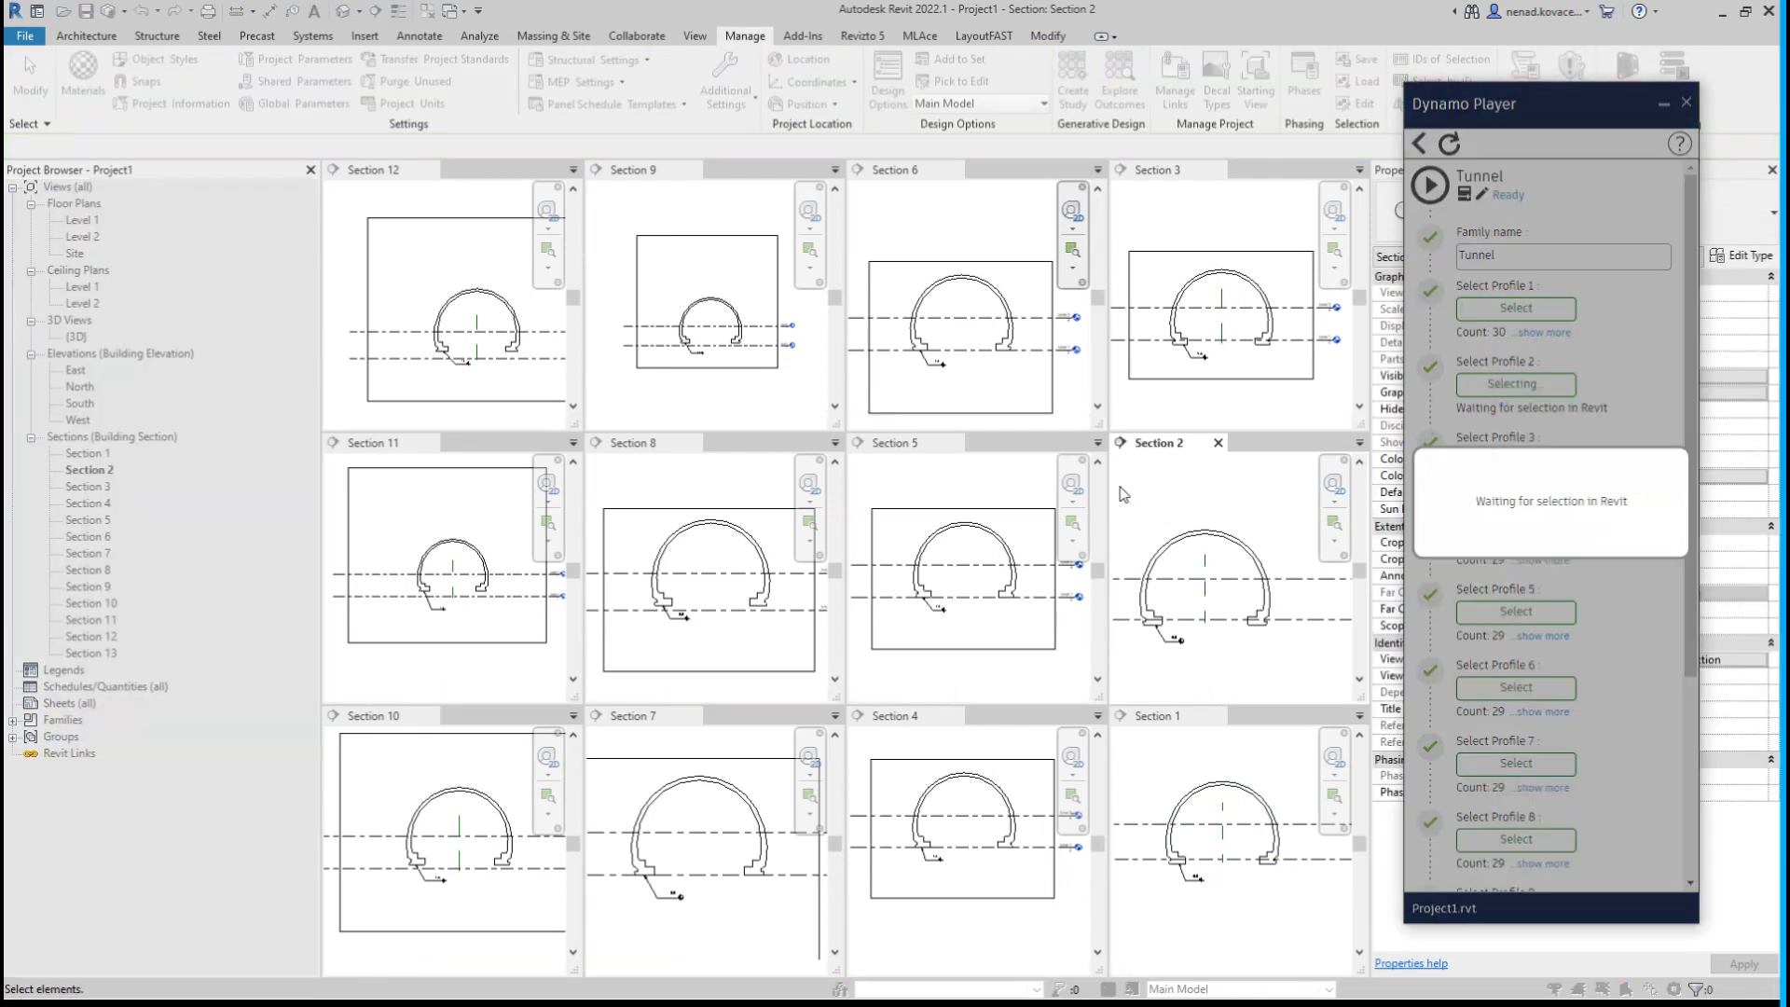
drag(1124, 478, 1298, 663)
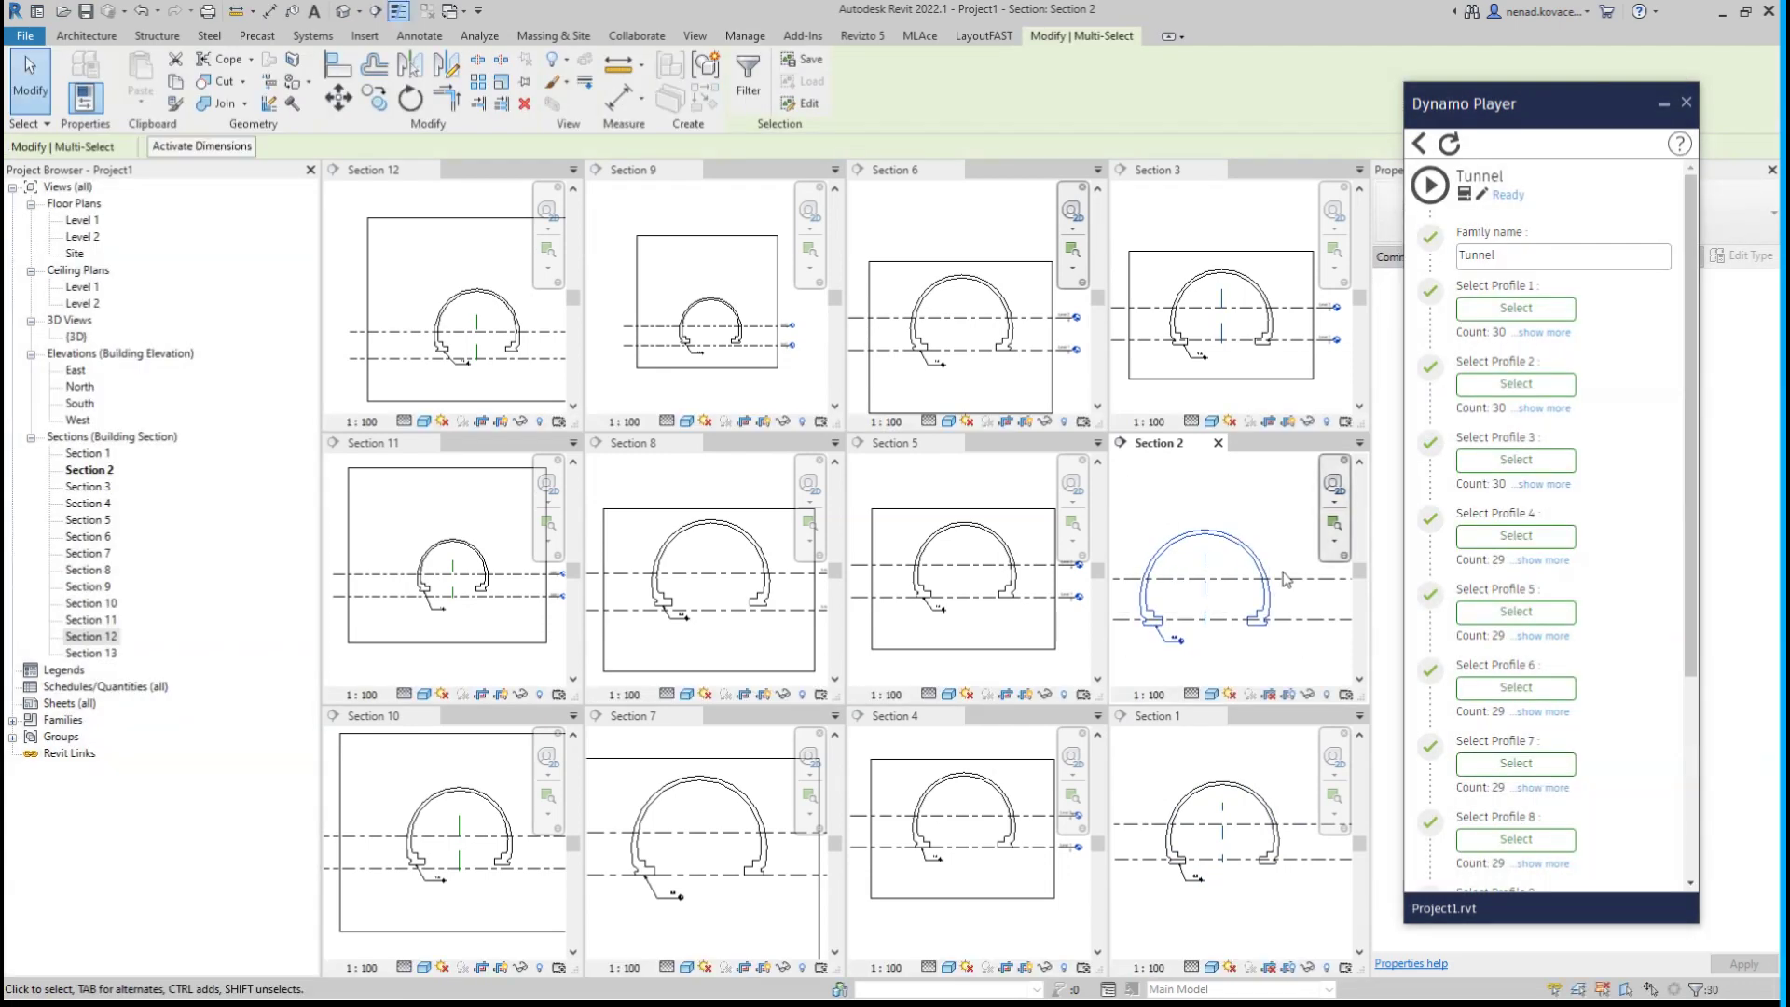
click(1210, 222)
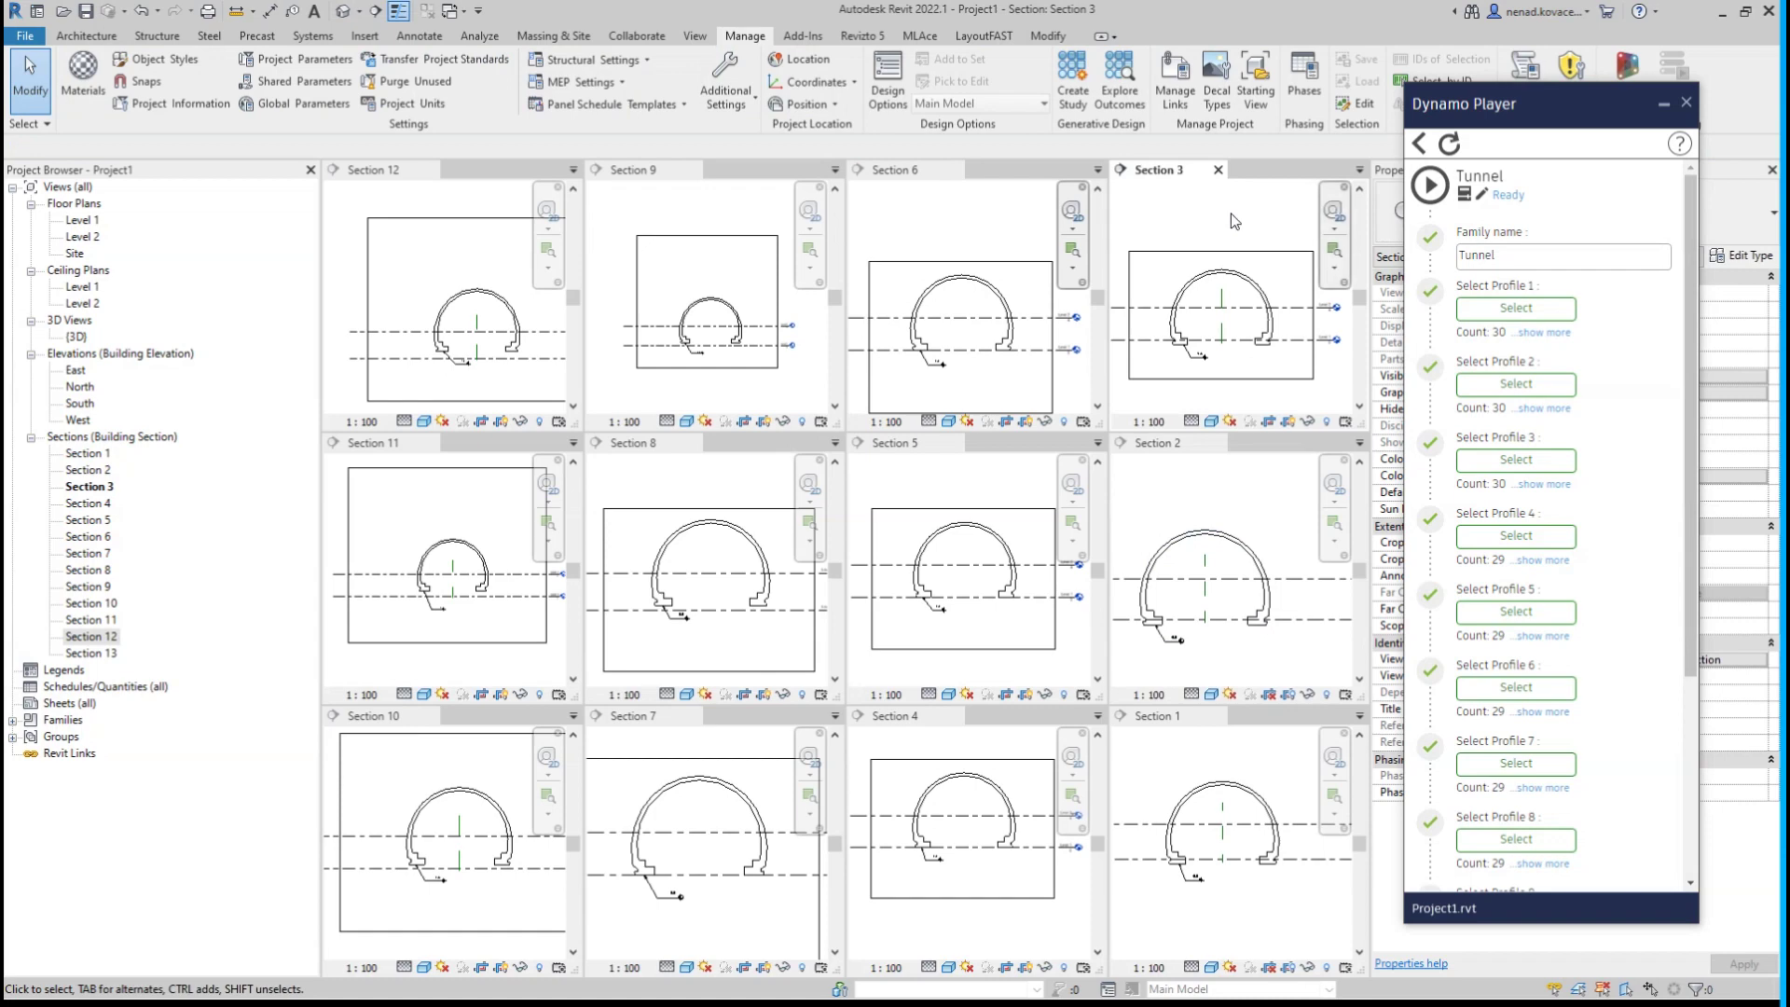
click(1527, 462)
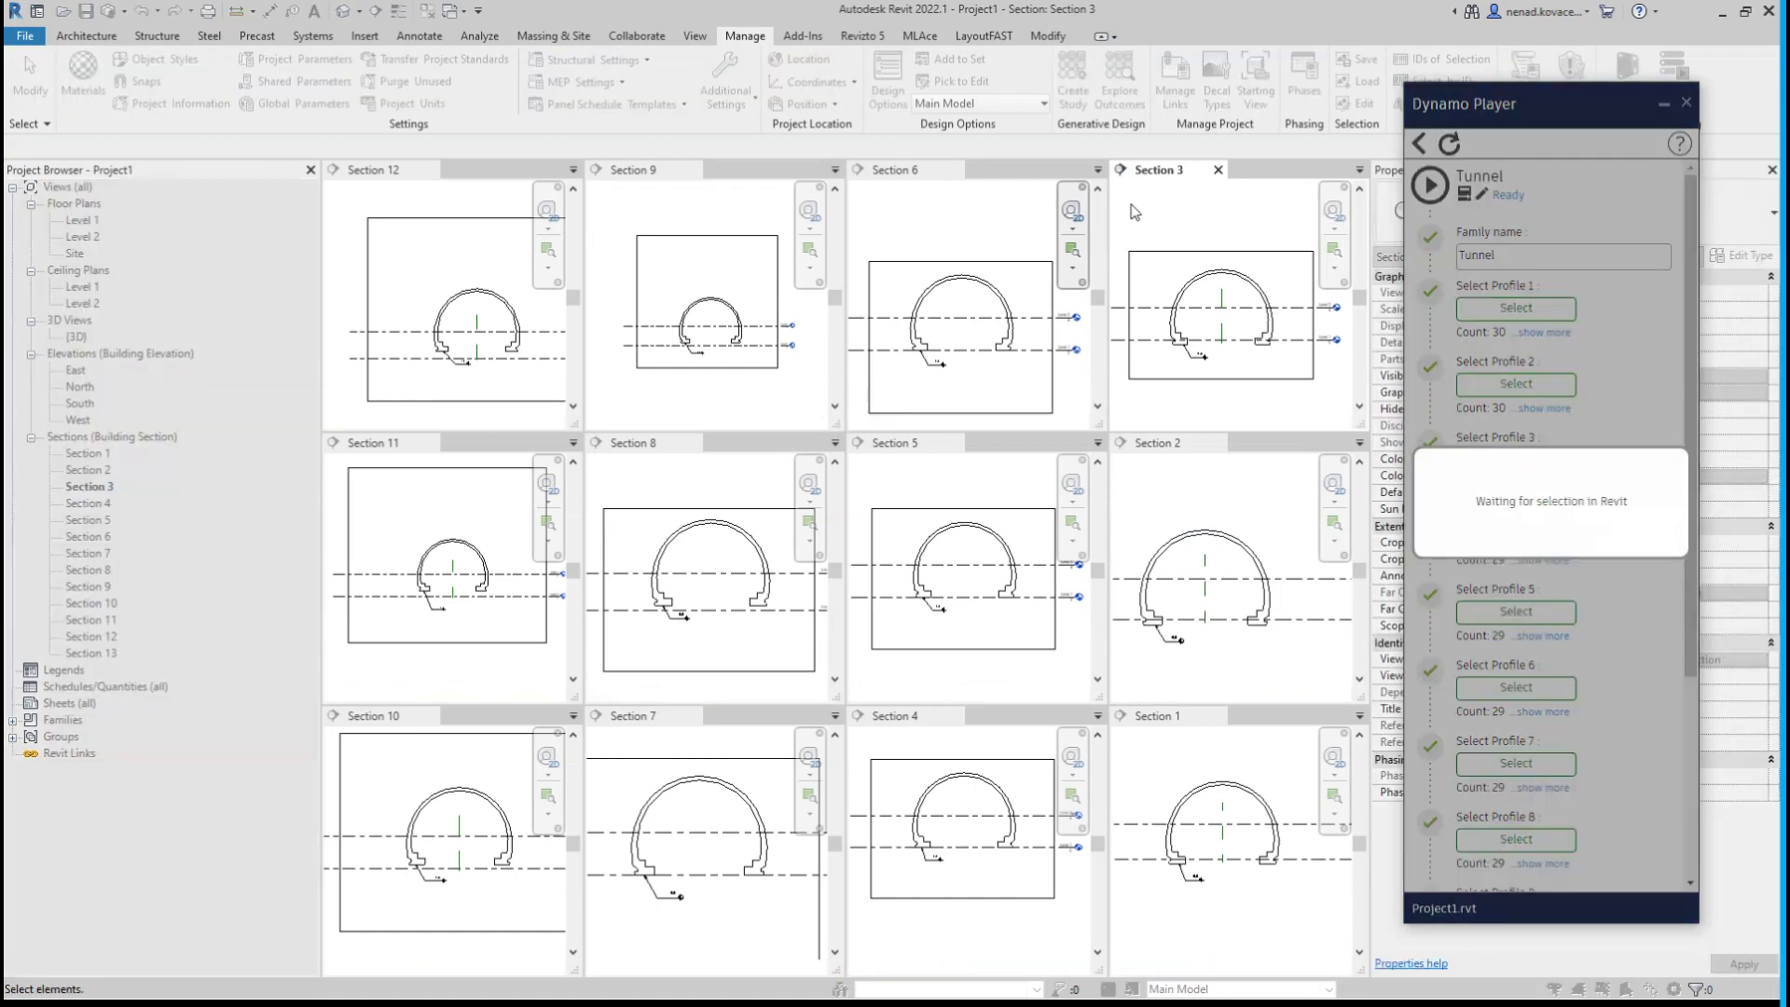
drag(1128, 201, 1324, 408)
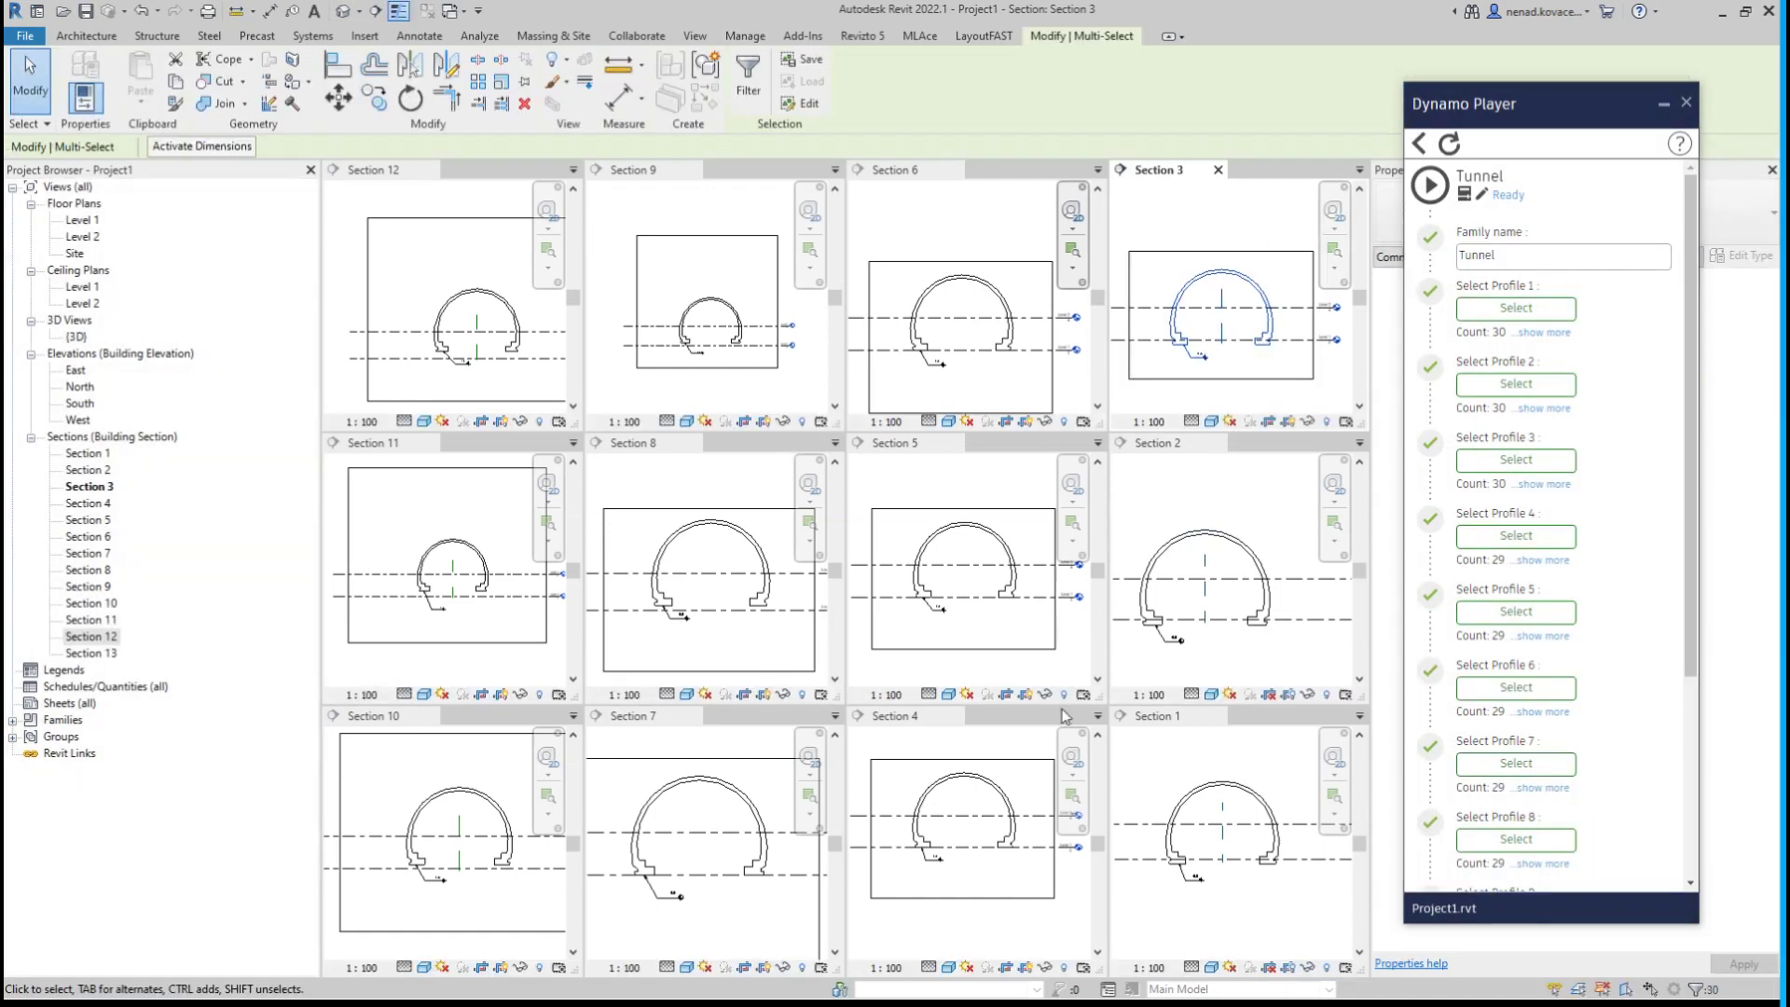
Assign the tunnel profiles in the Section 4 and Section 5 views to the Profile 4 and Profile 5 inputs.
click(986, 740)
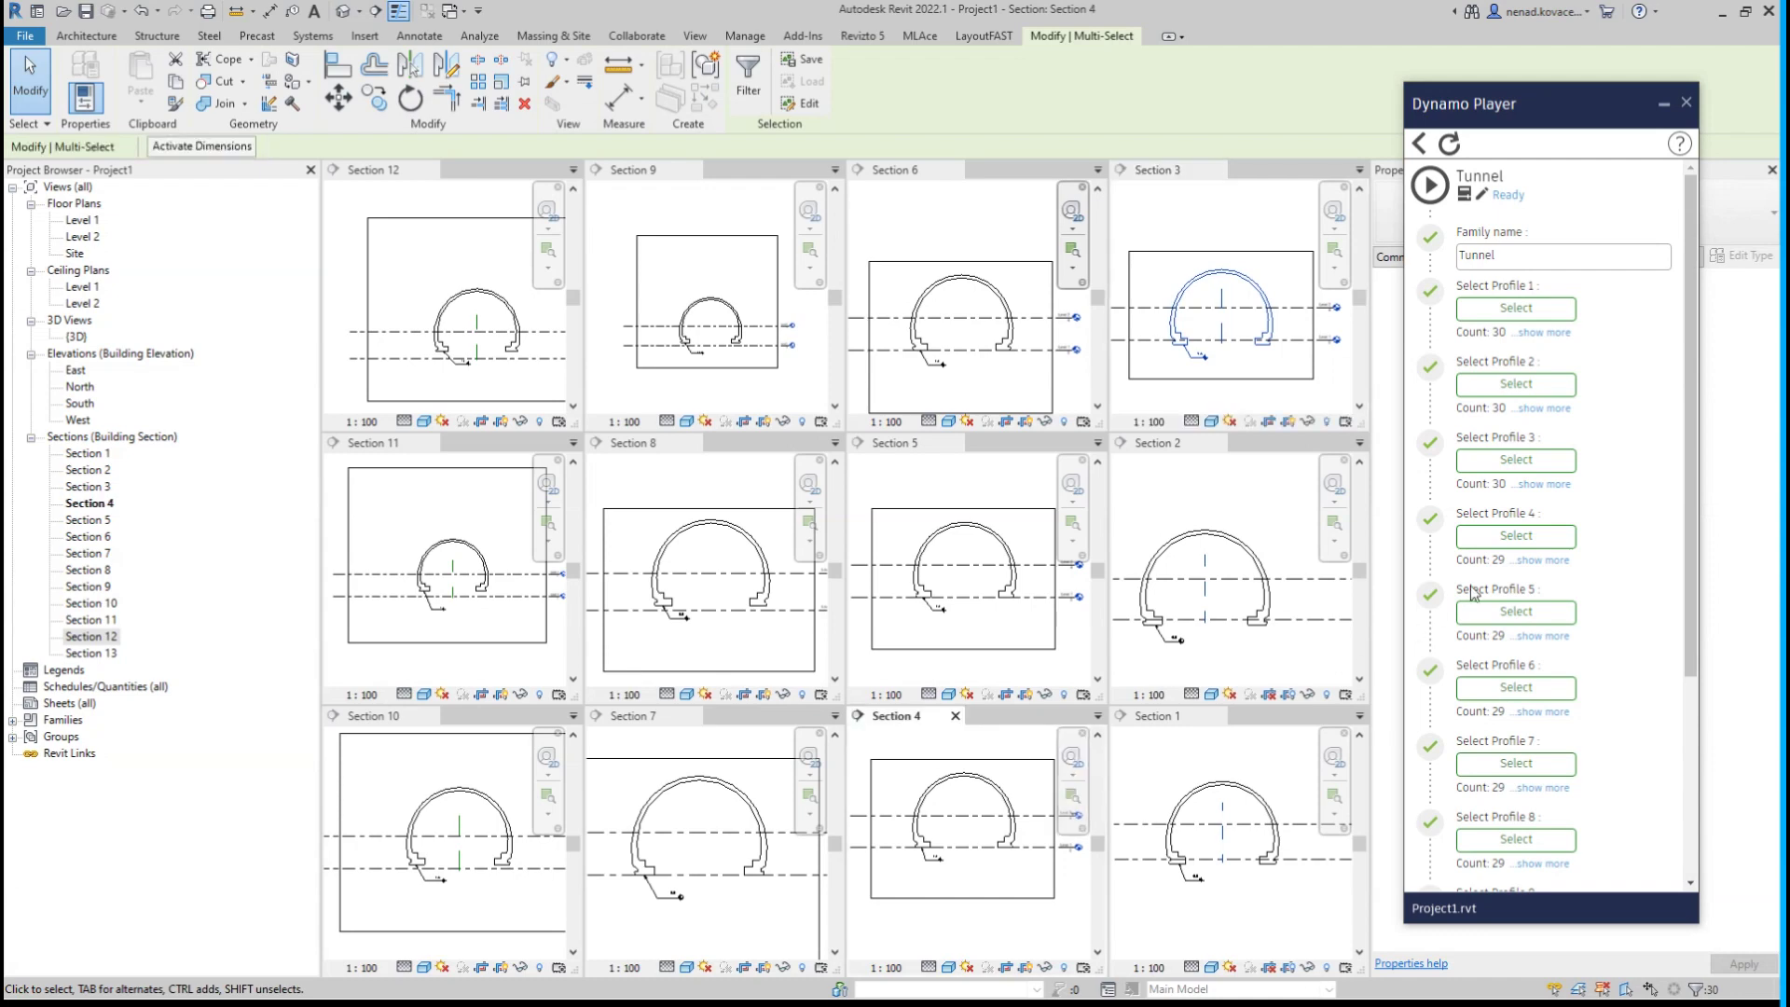
click(1503, 541)
drag(895, 752, 1046, 900)
click(976, 508)
click(1510, 615)
drag(904, 501, 1046, 645)
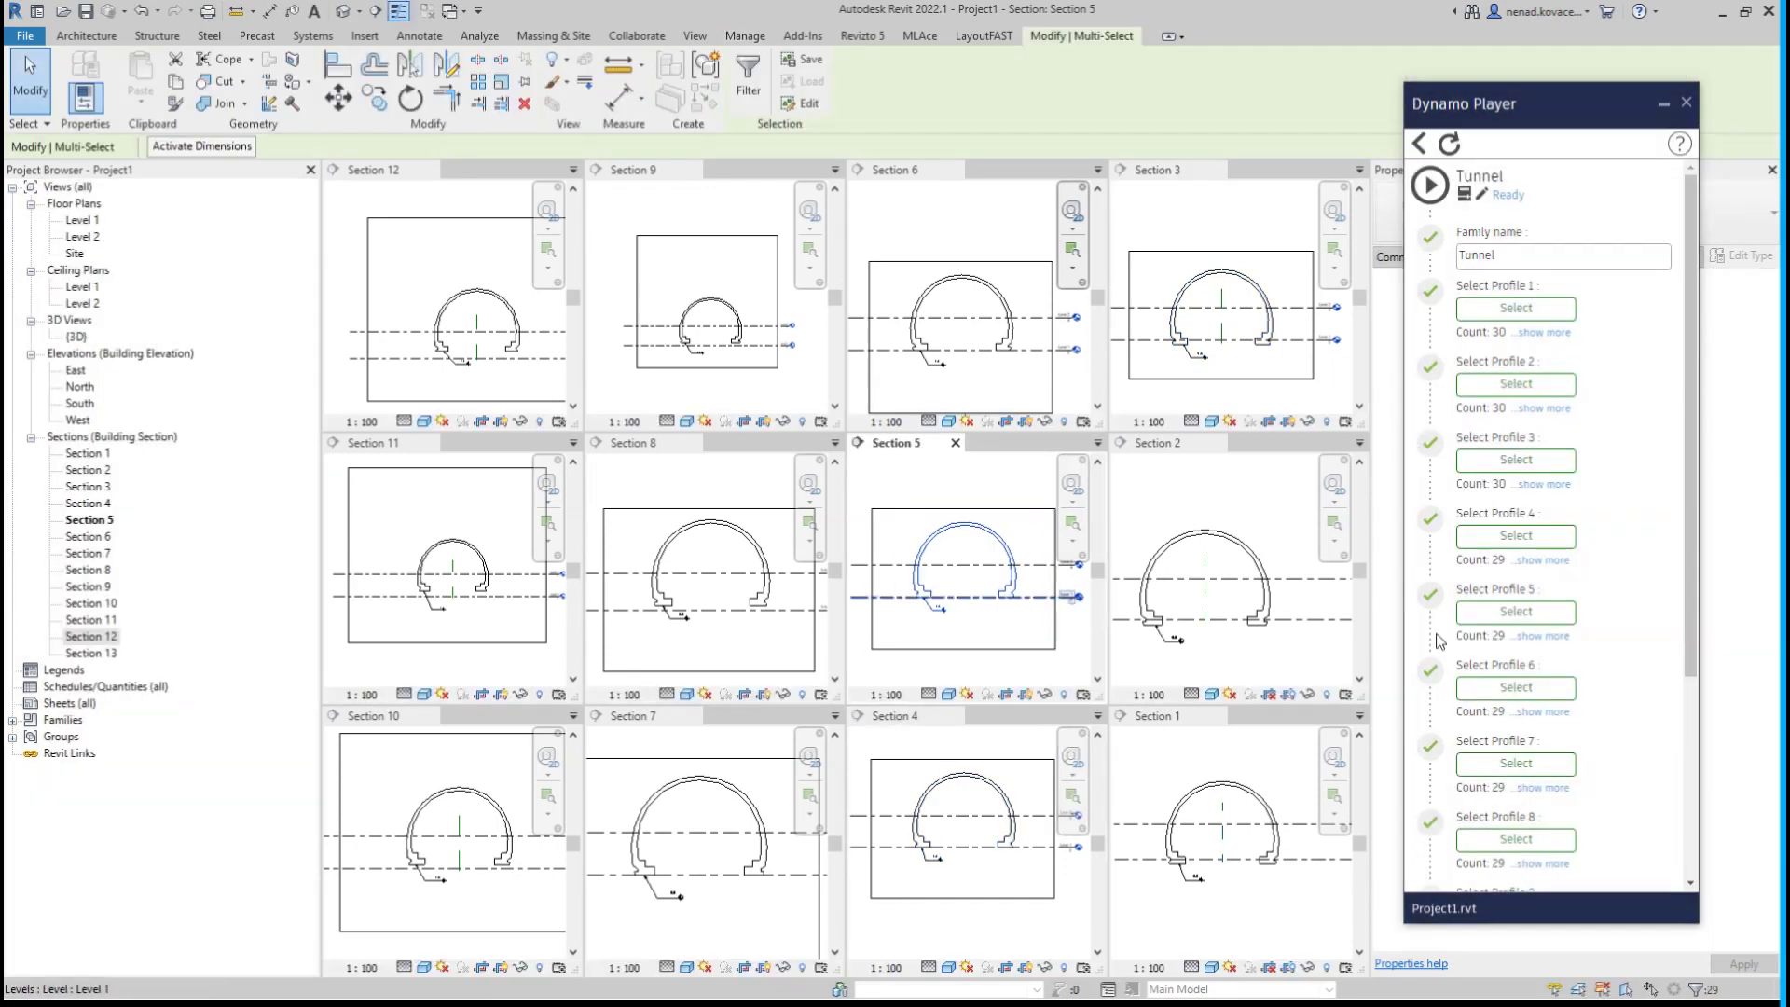
Assign the tunnel profiles in the Section 6 and Section 7 views to the Profile 6 and Profile 7 inputs.
click(988, 228)
click(1515, 692)
drag(888, 221, 1057, 407)
scroll(1512, 692, down, 4)
click(644, 791)
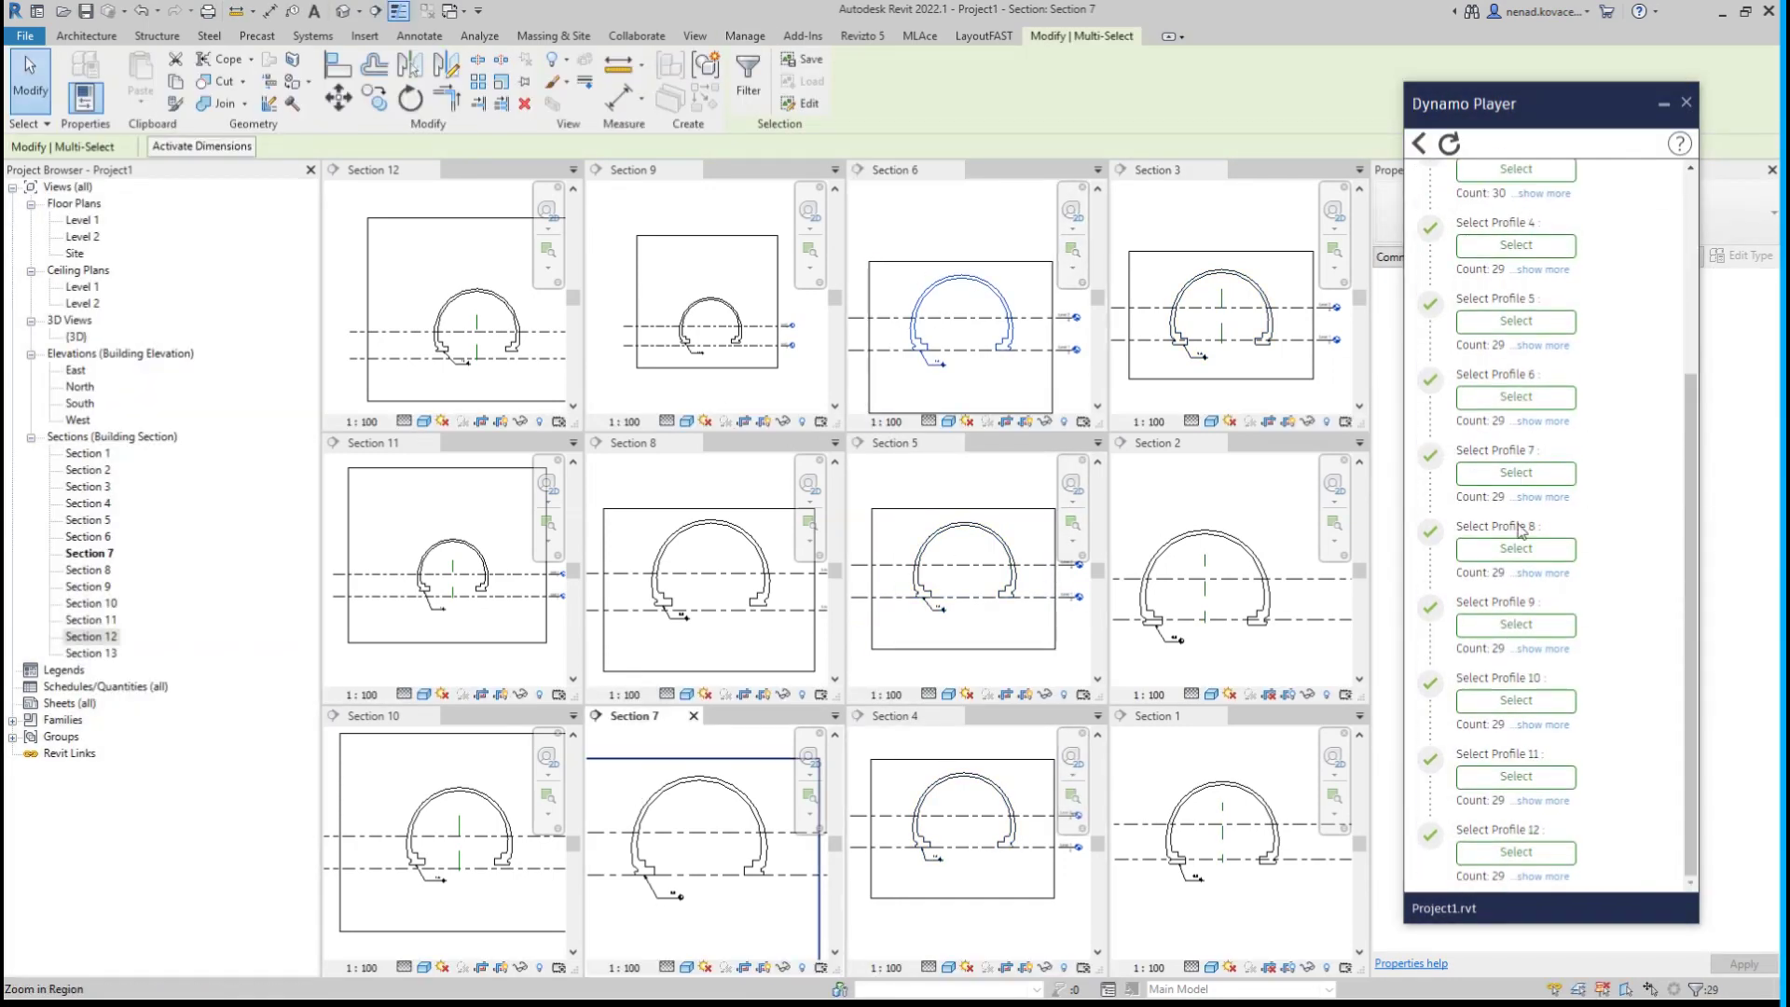
click(1517, 478)
drag(619, 740, 779, 933)
Assign the tunnel profiles in the Section 8 and Section 9 views to the Profile 8 and Profile 9 inputs.
click(741, 645)
click(1499, 554)
drag(631, 482, 775, 616)
click(746, 399)
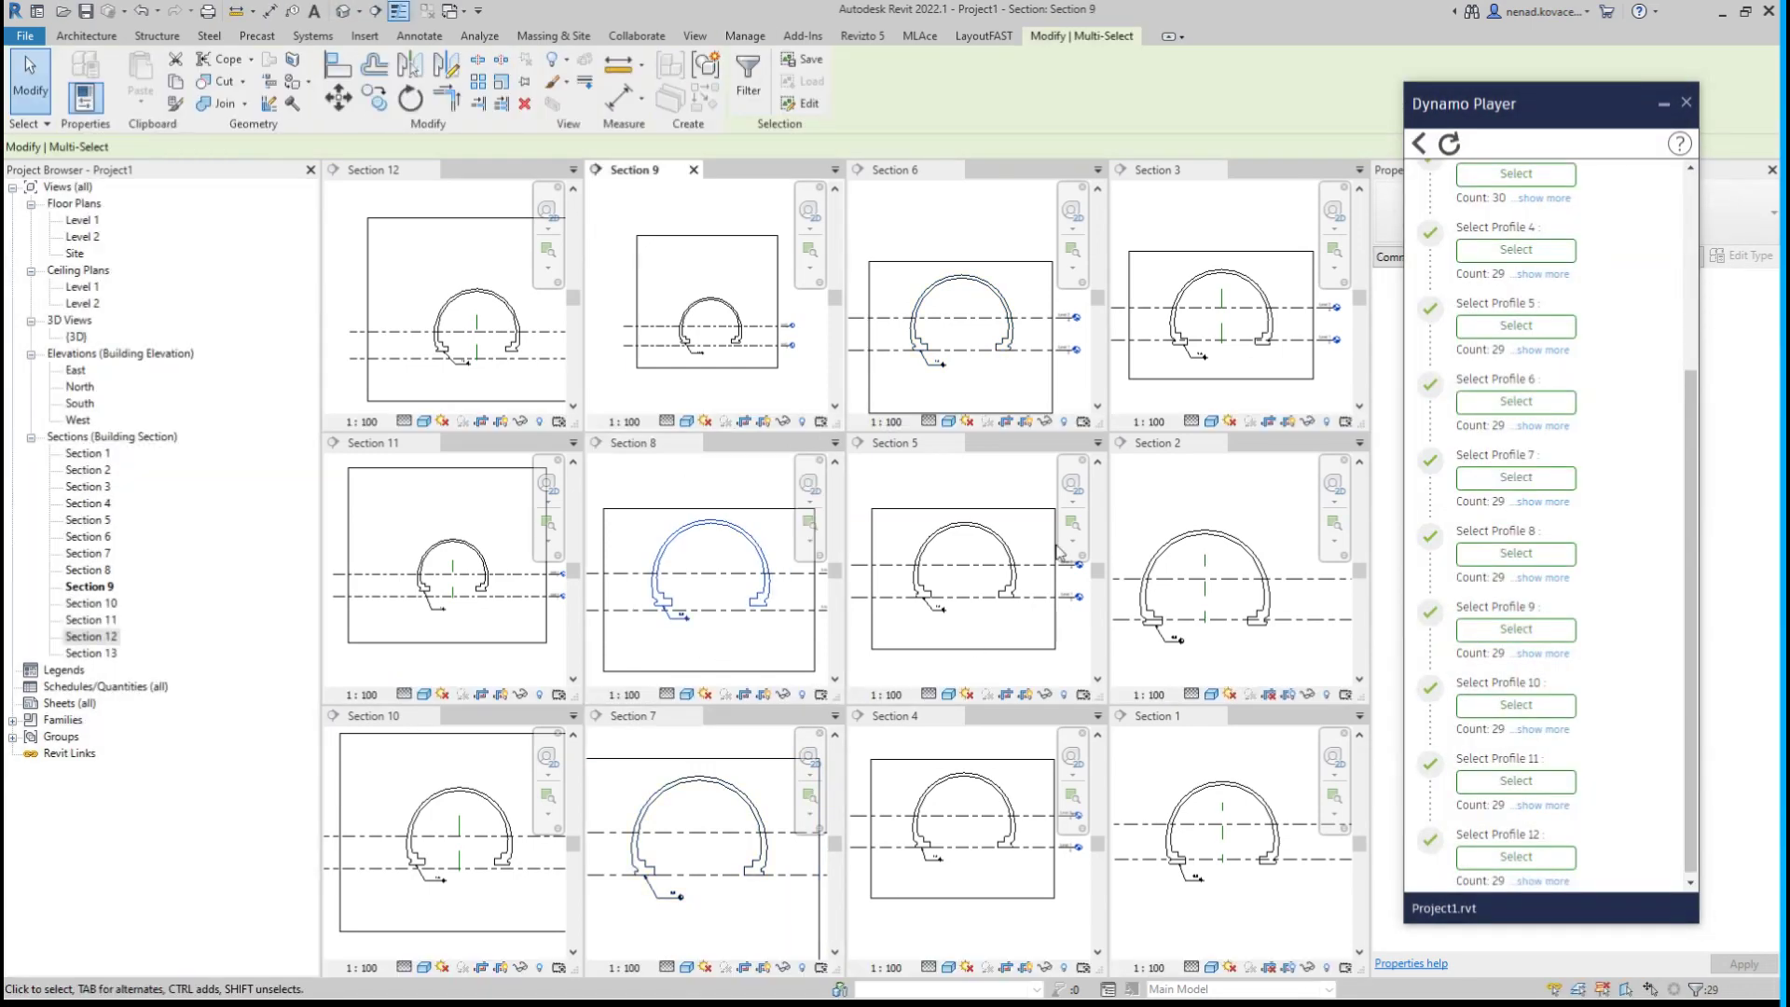
click(1512, 628)
drag(613, 205, 790, 384)
Assign the tunnel profiles in the Section 10 and Section 11 views to the Profile 10 and Profile 11 inputs.
click(481, 759)
click(1519, 705)
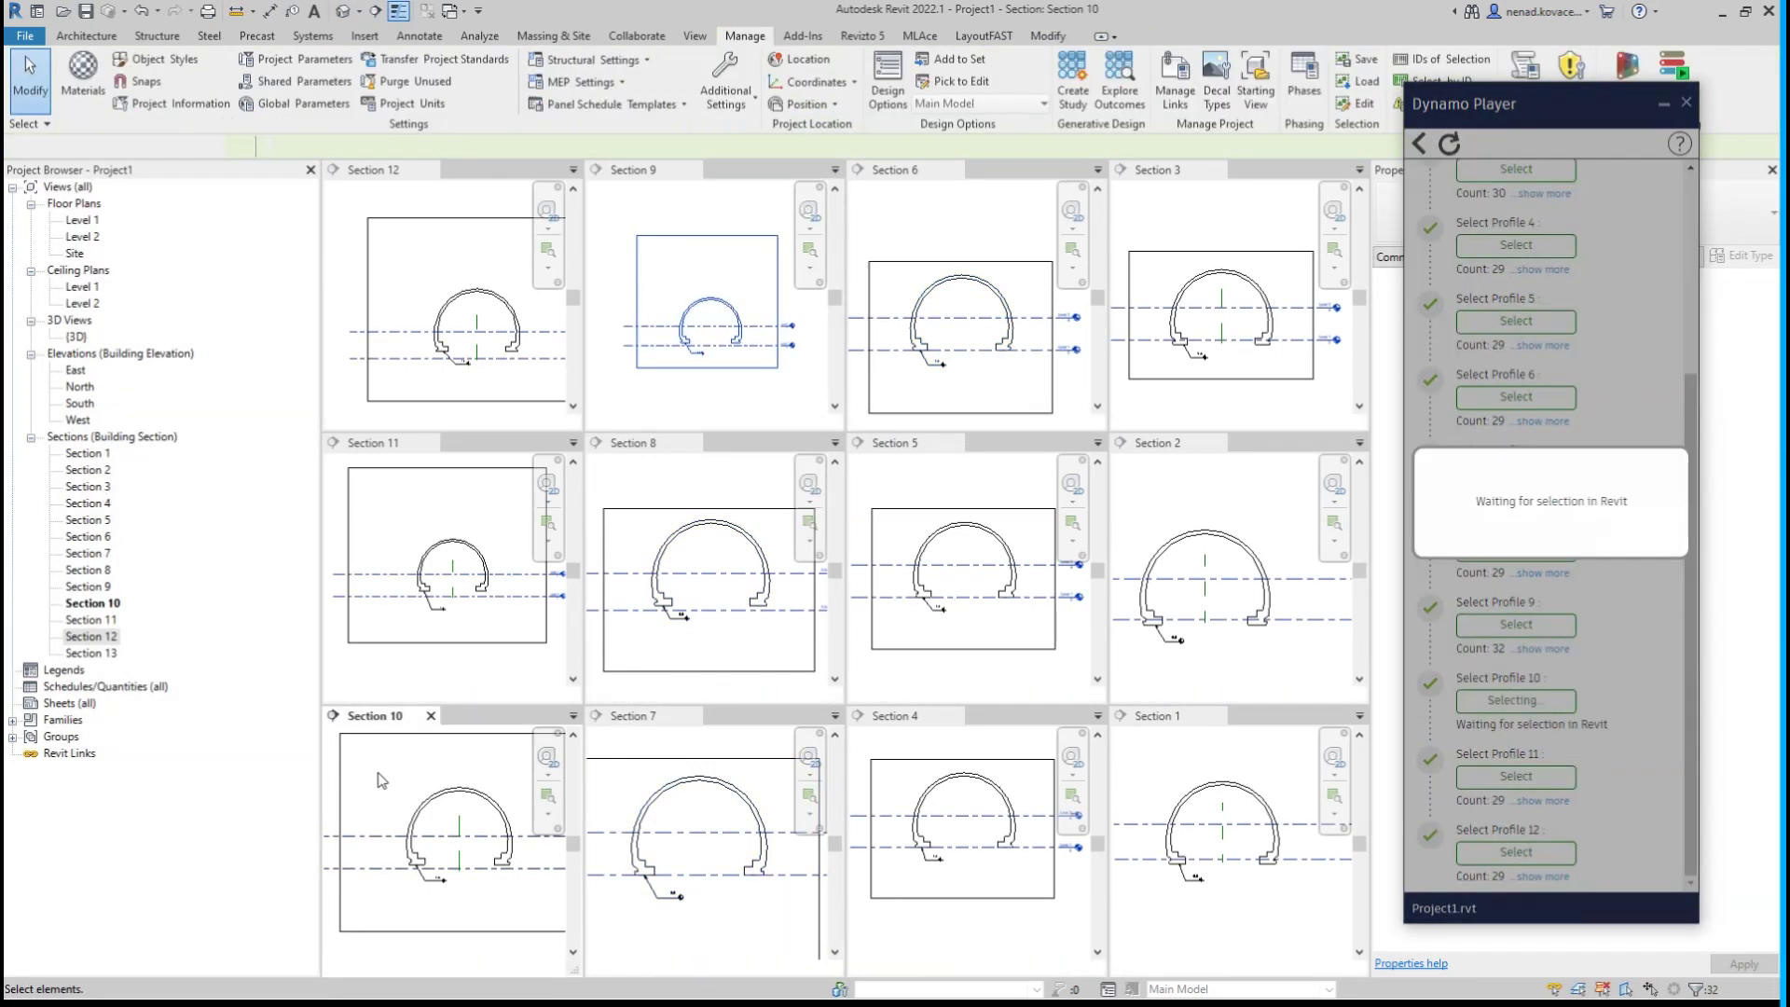
drag(378, 774, 527, 909)
click(369, 496)
click(1506, 781)
drag(390, 502, 515, 632)
Assign the tunnel profile elements in the Section 12 view to the script's Profile 12 input.
click(1471, 861)
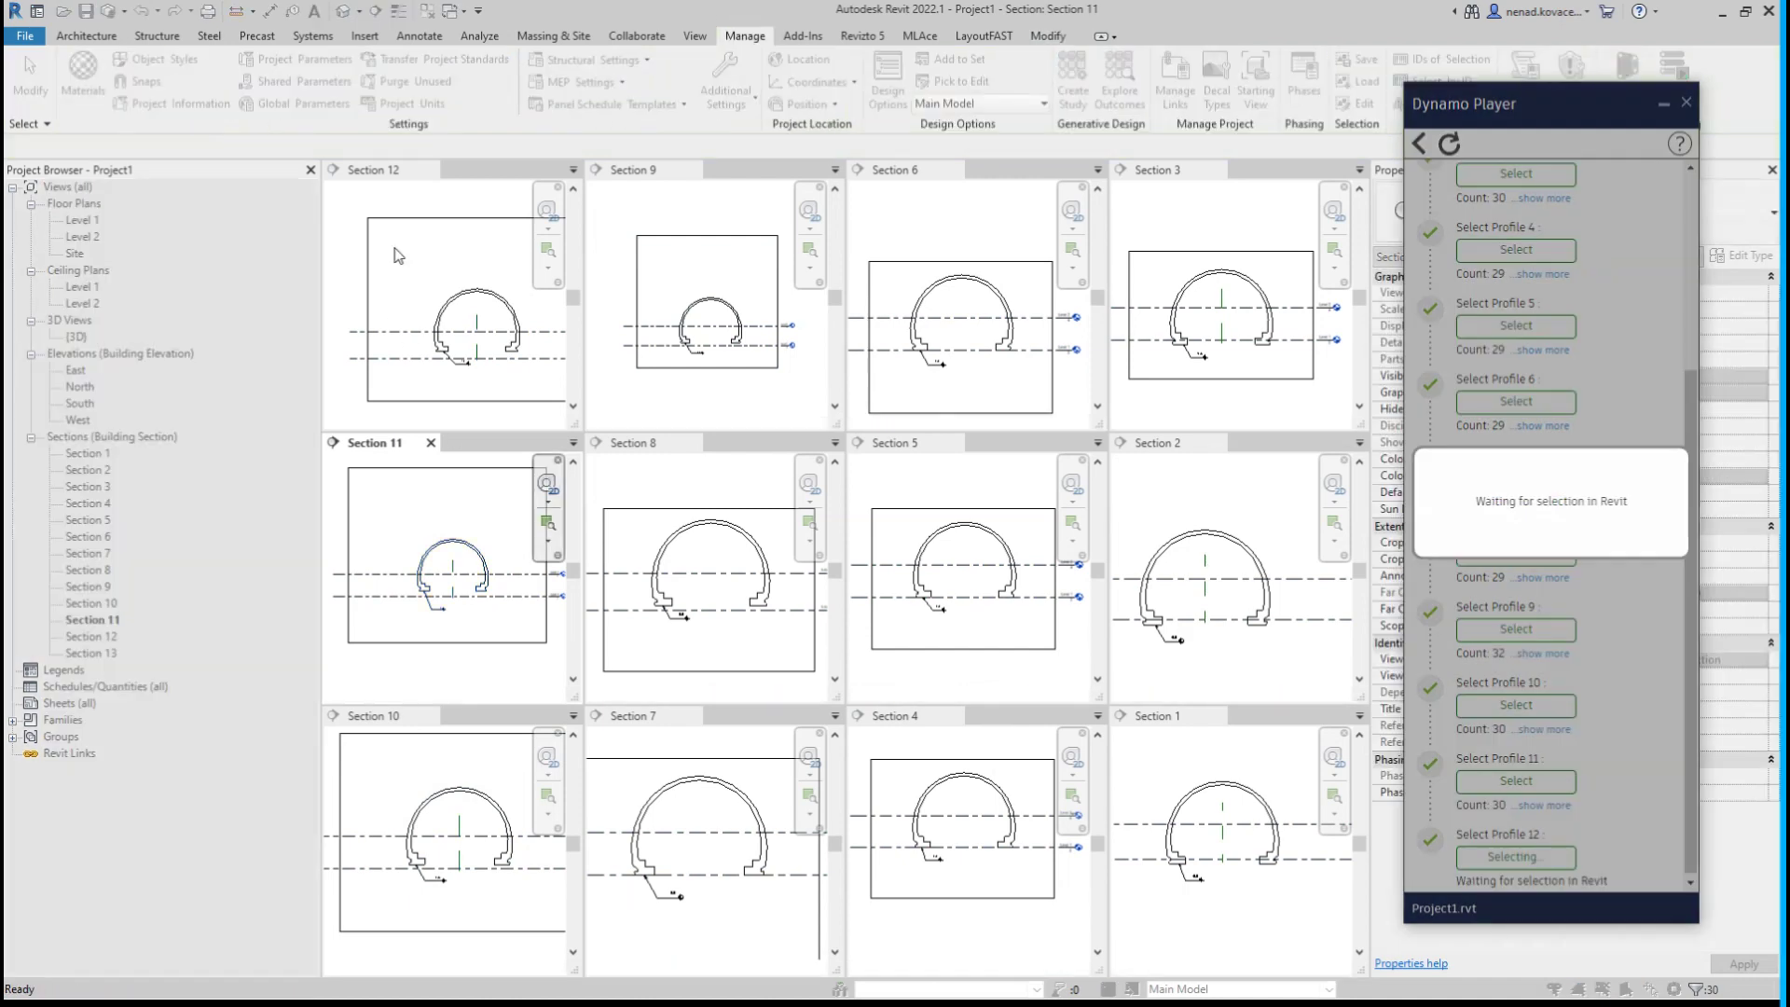
drag(394, 247, 530, 402)
click(1490, 860)
Run the Tunnel script with the twelve assigned section profiles to generate the tunnel geometry.
scroll(1502, 690, up, 2)
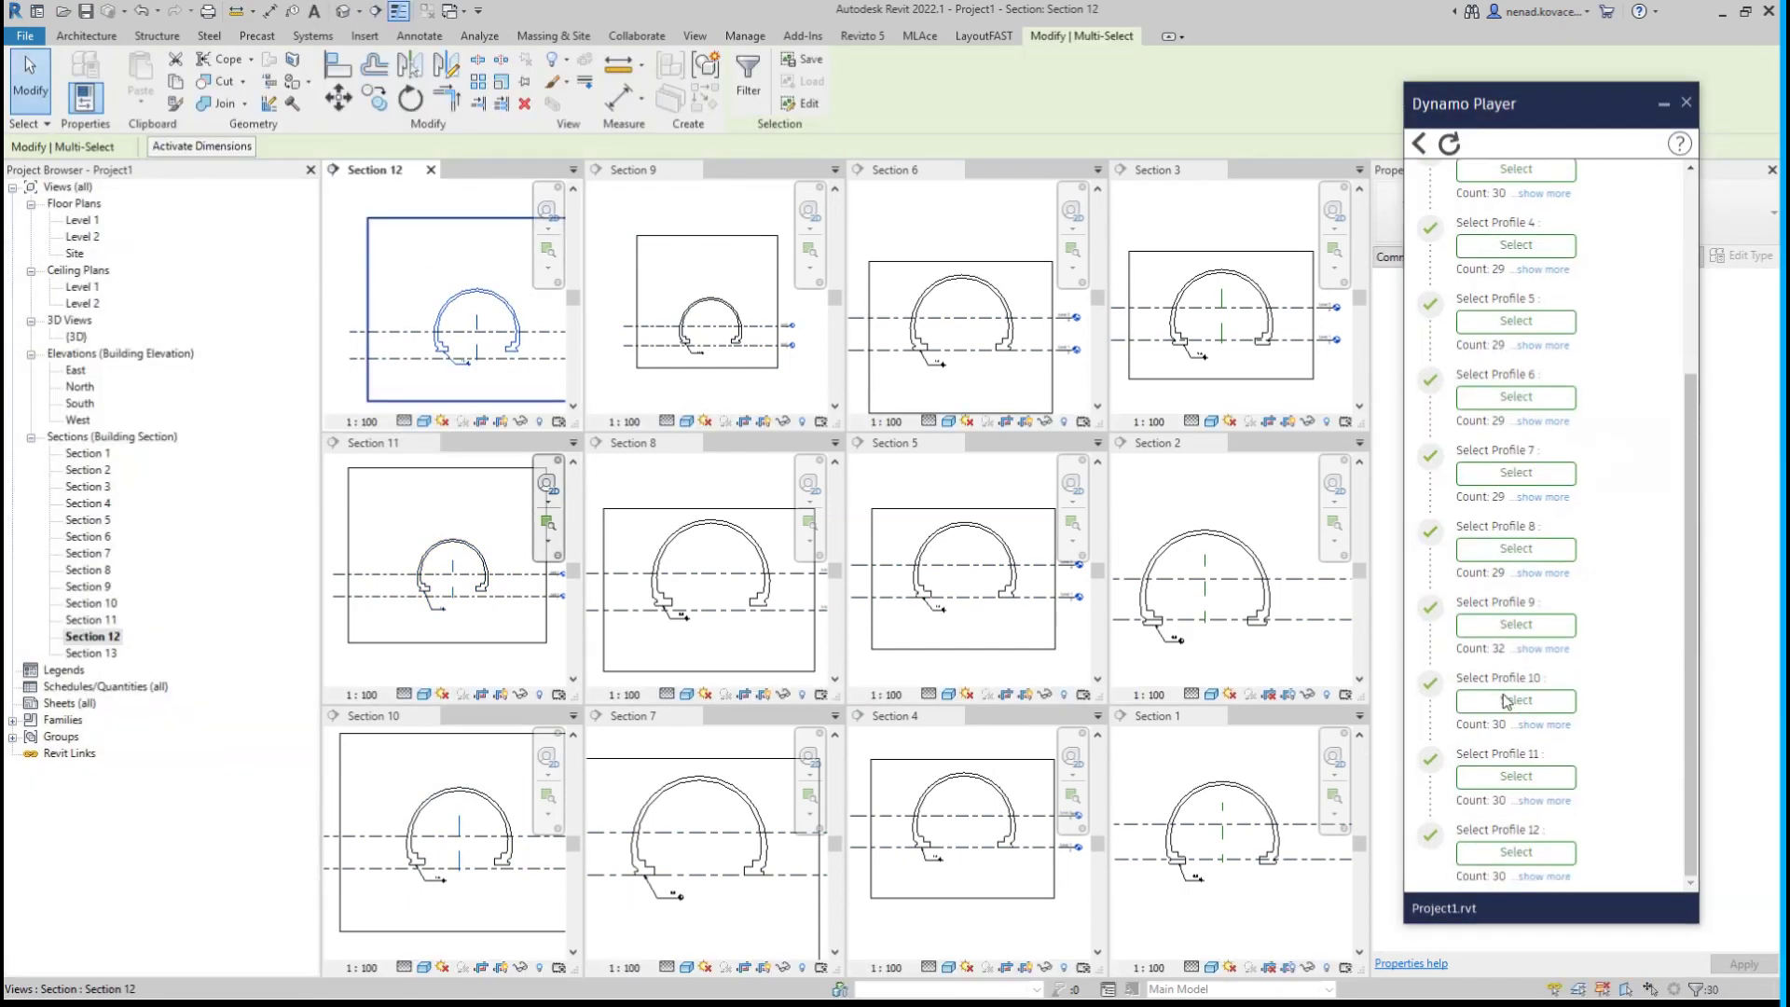
scroll(1502, 697, up, 2)
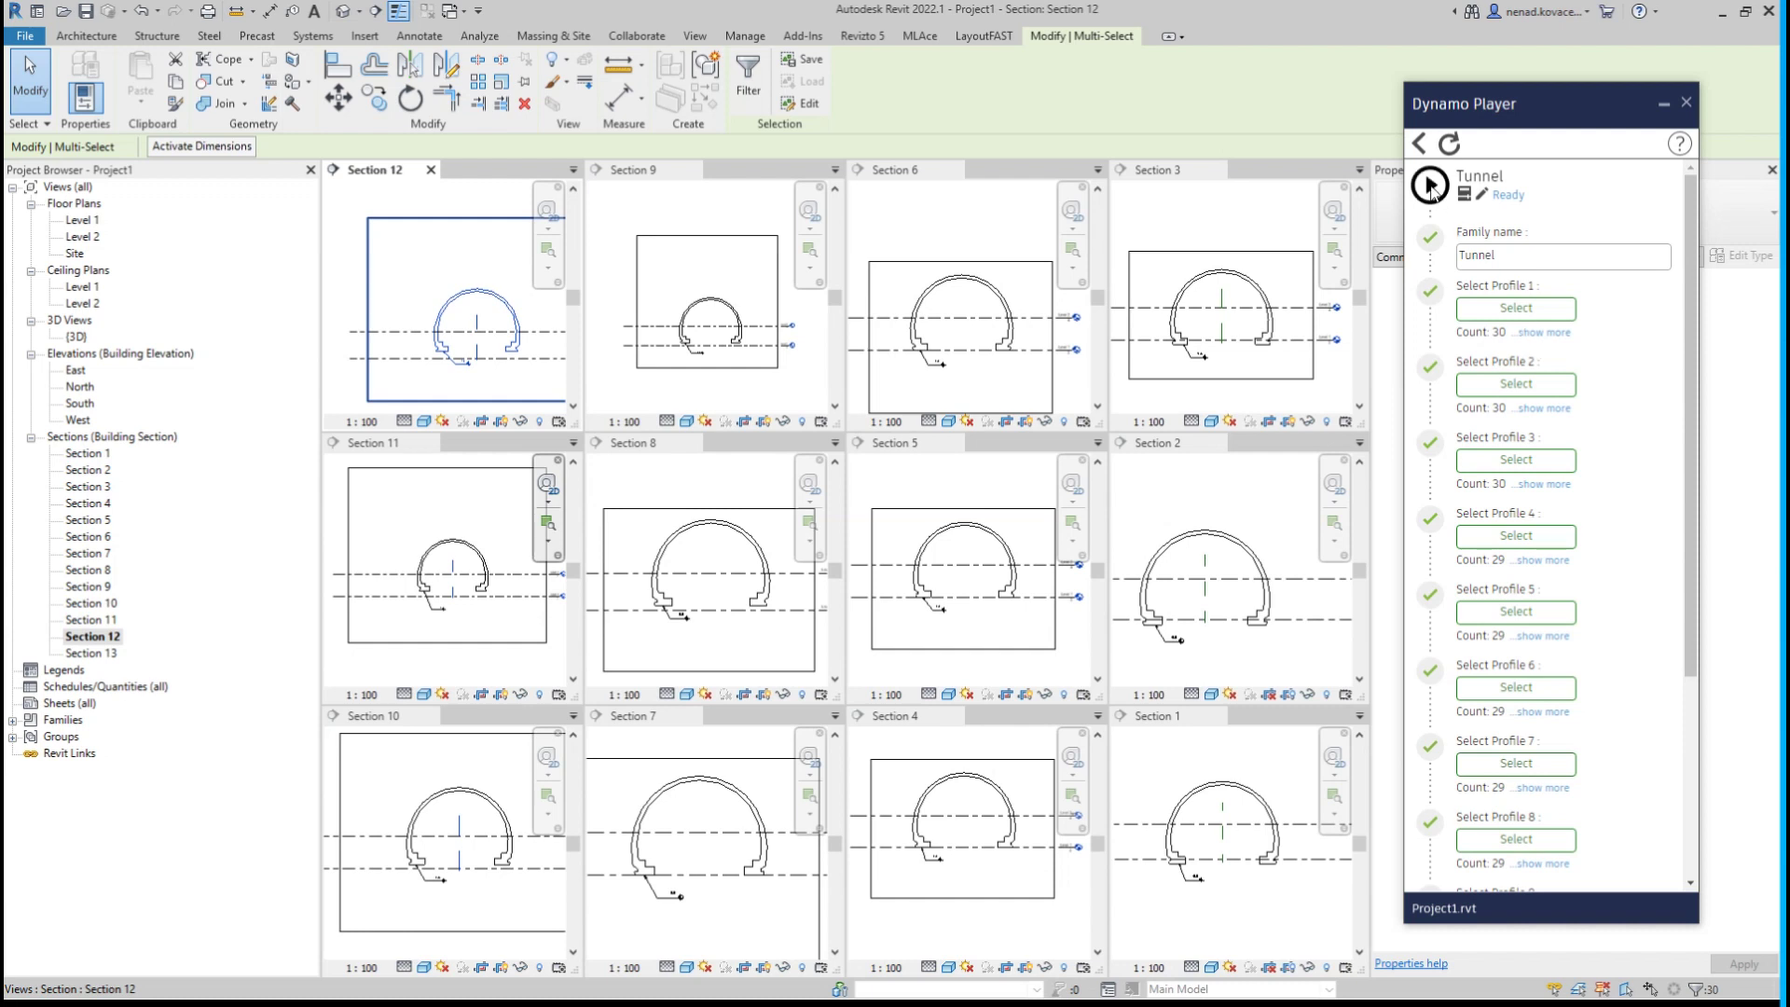
click(1431, 186)
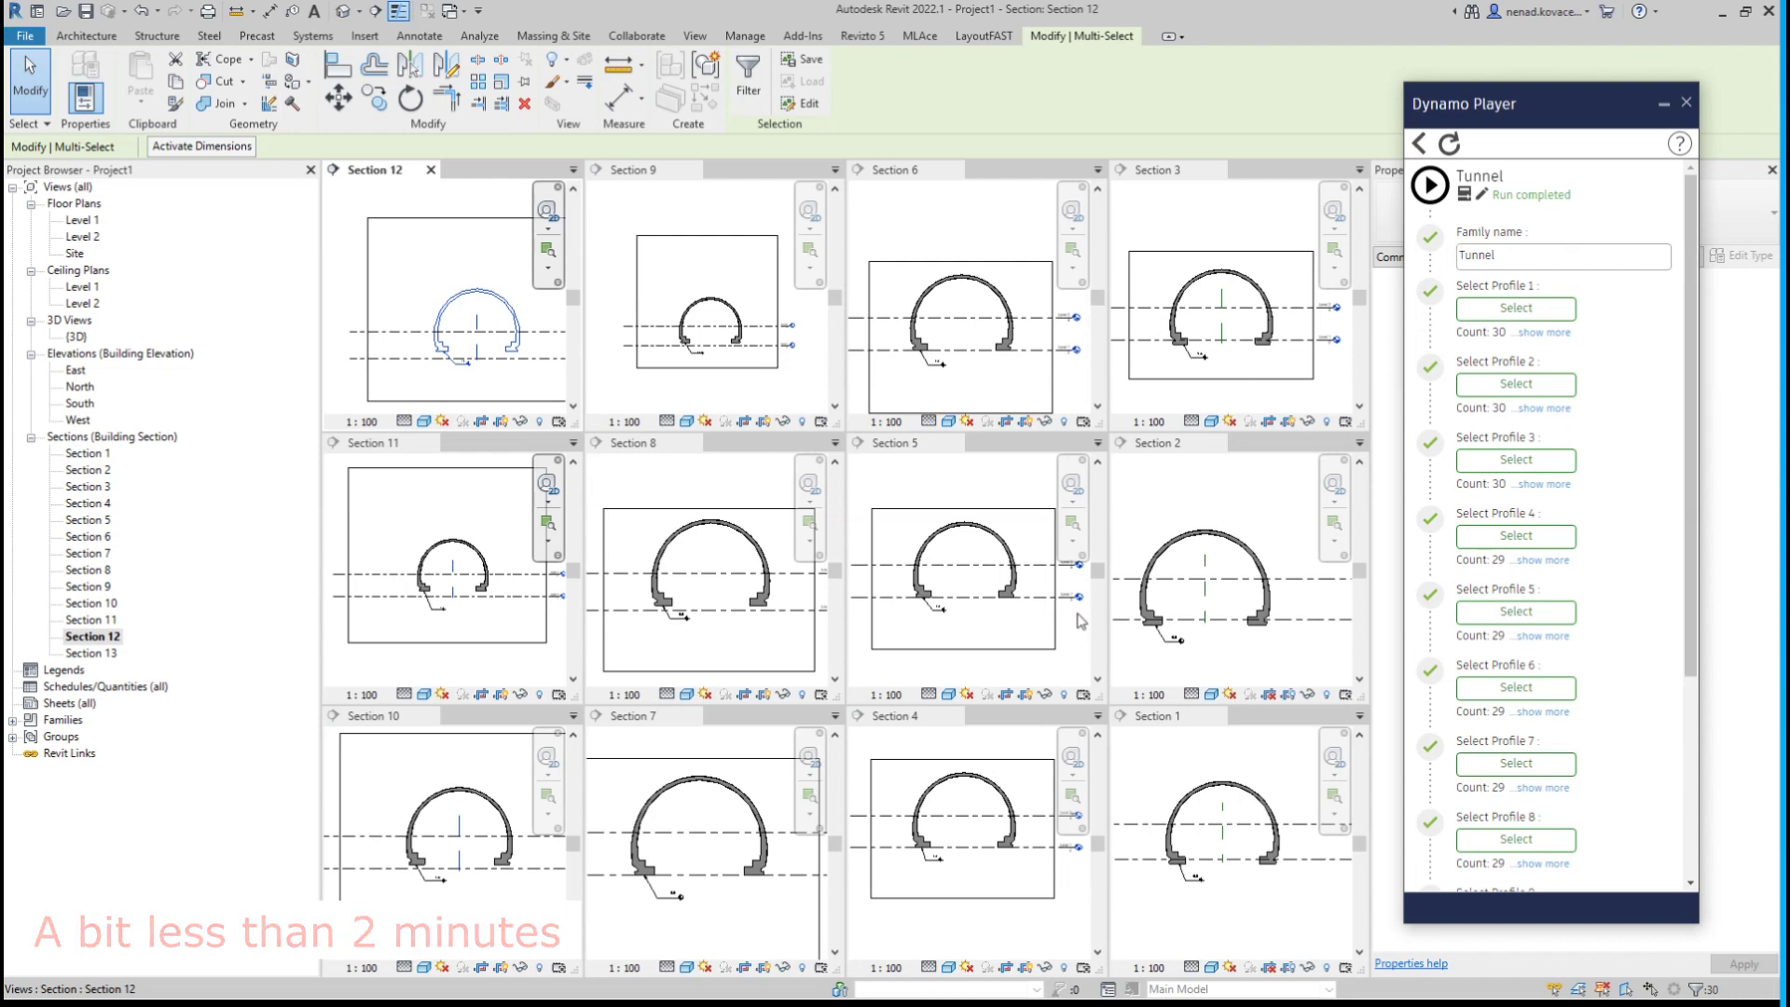
Close Dynamo Player, clear the selection and examine the tunnel profile's arch lines in the Section 12 view.
click(1687, 105)
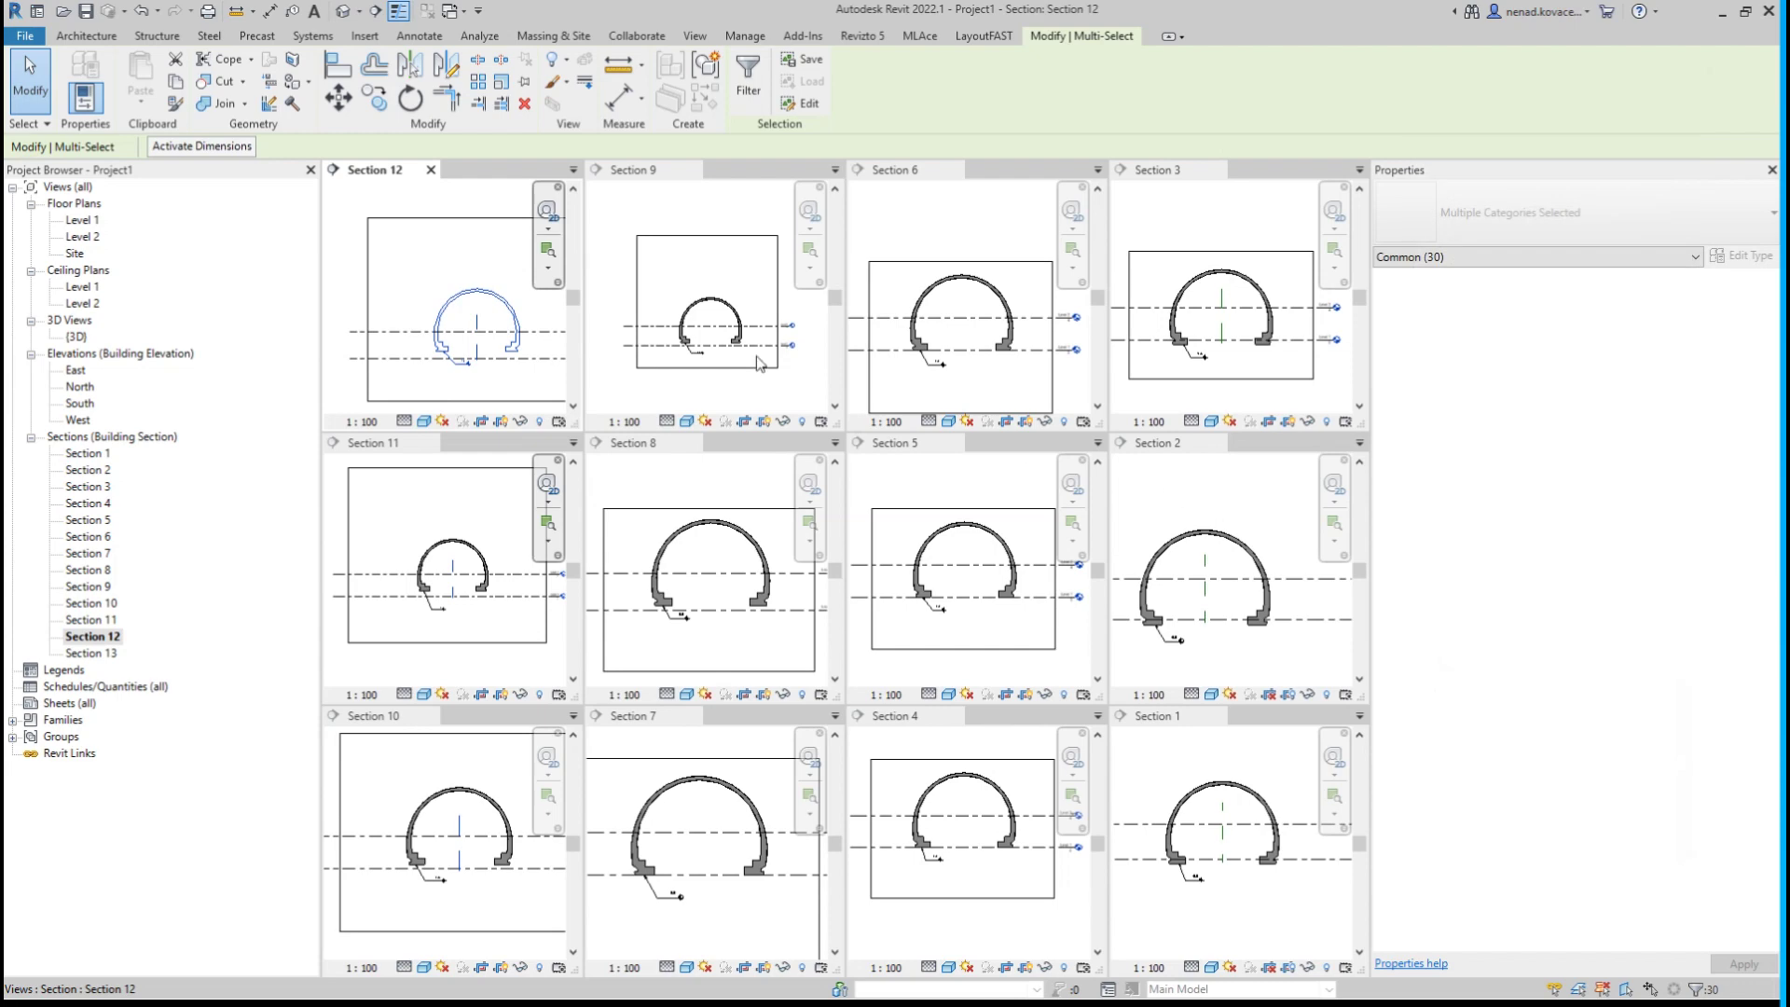
click(421, 243)
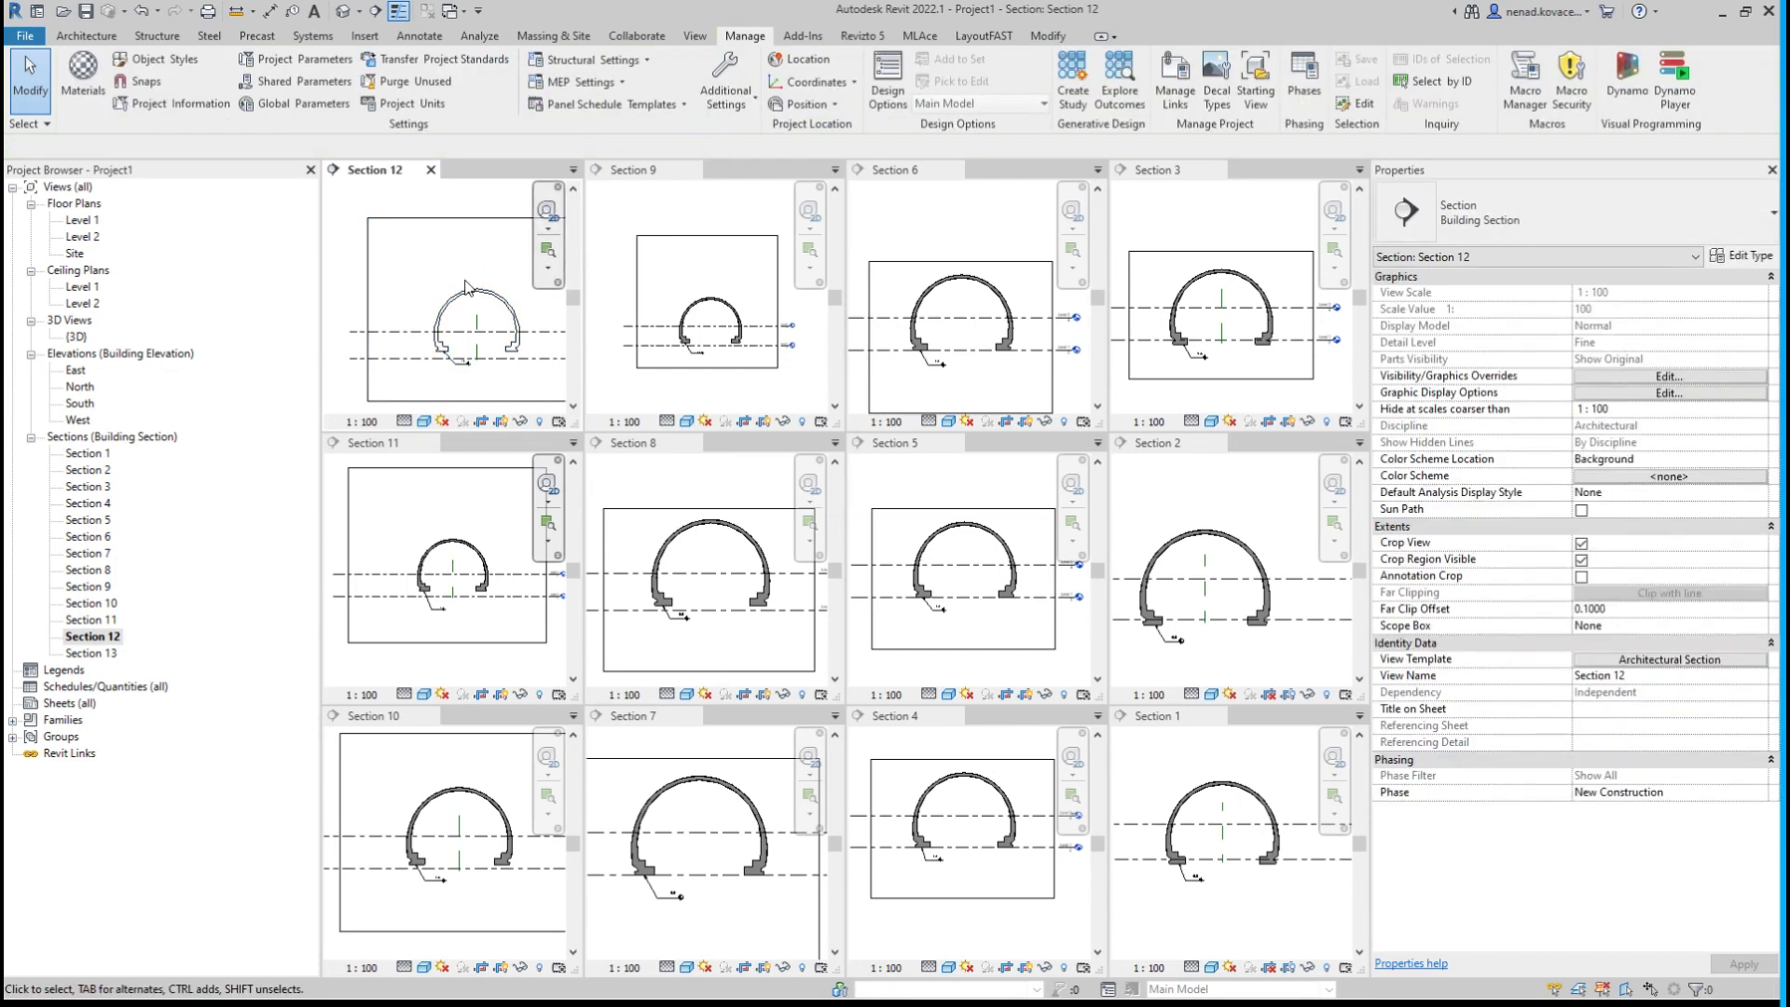
scroll(476, 323, up, 2)
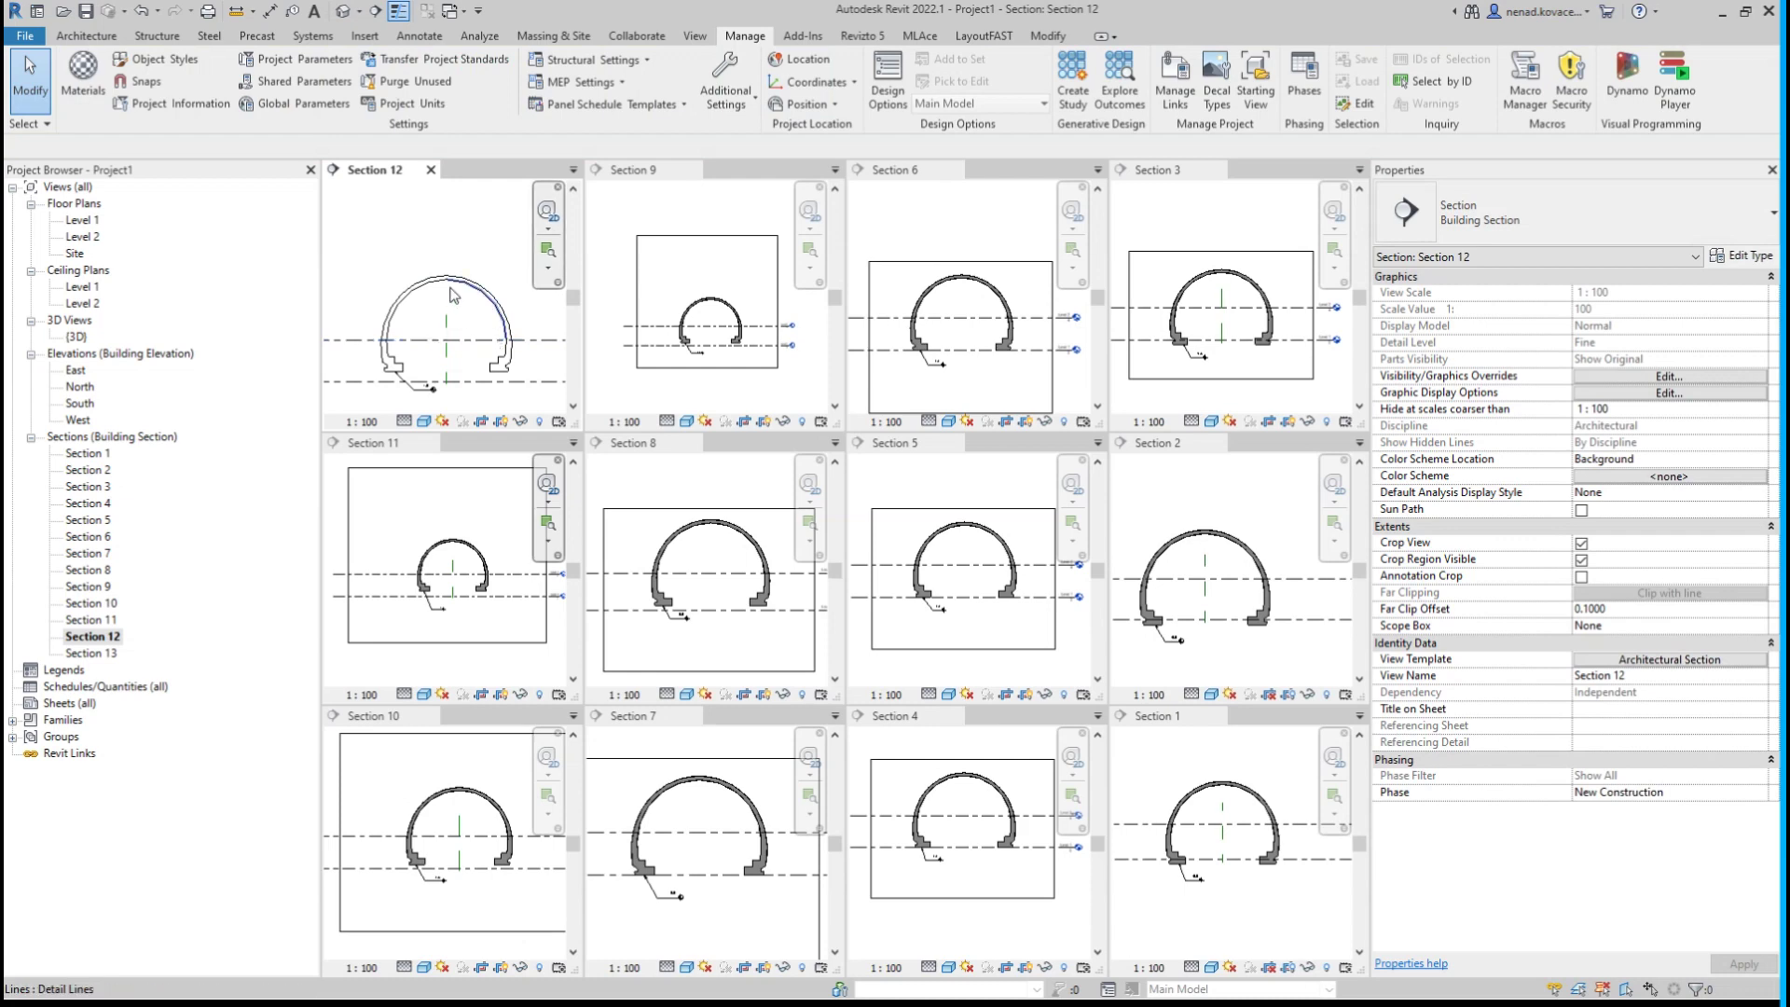
scroll(458, 290, up, 5)
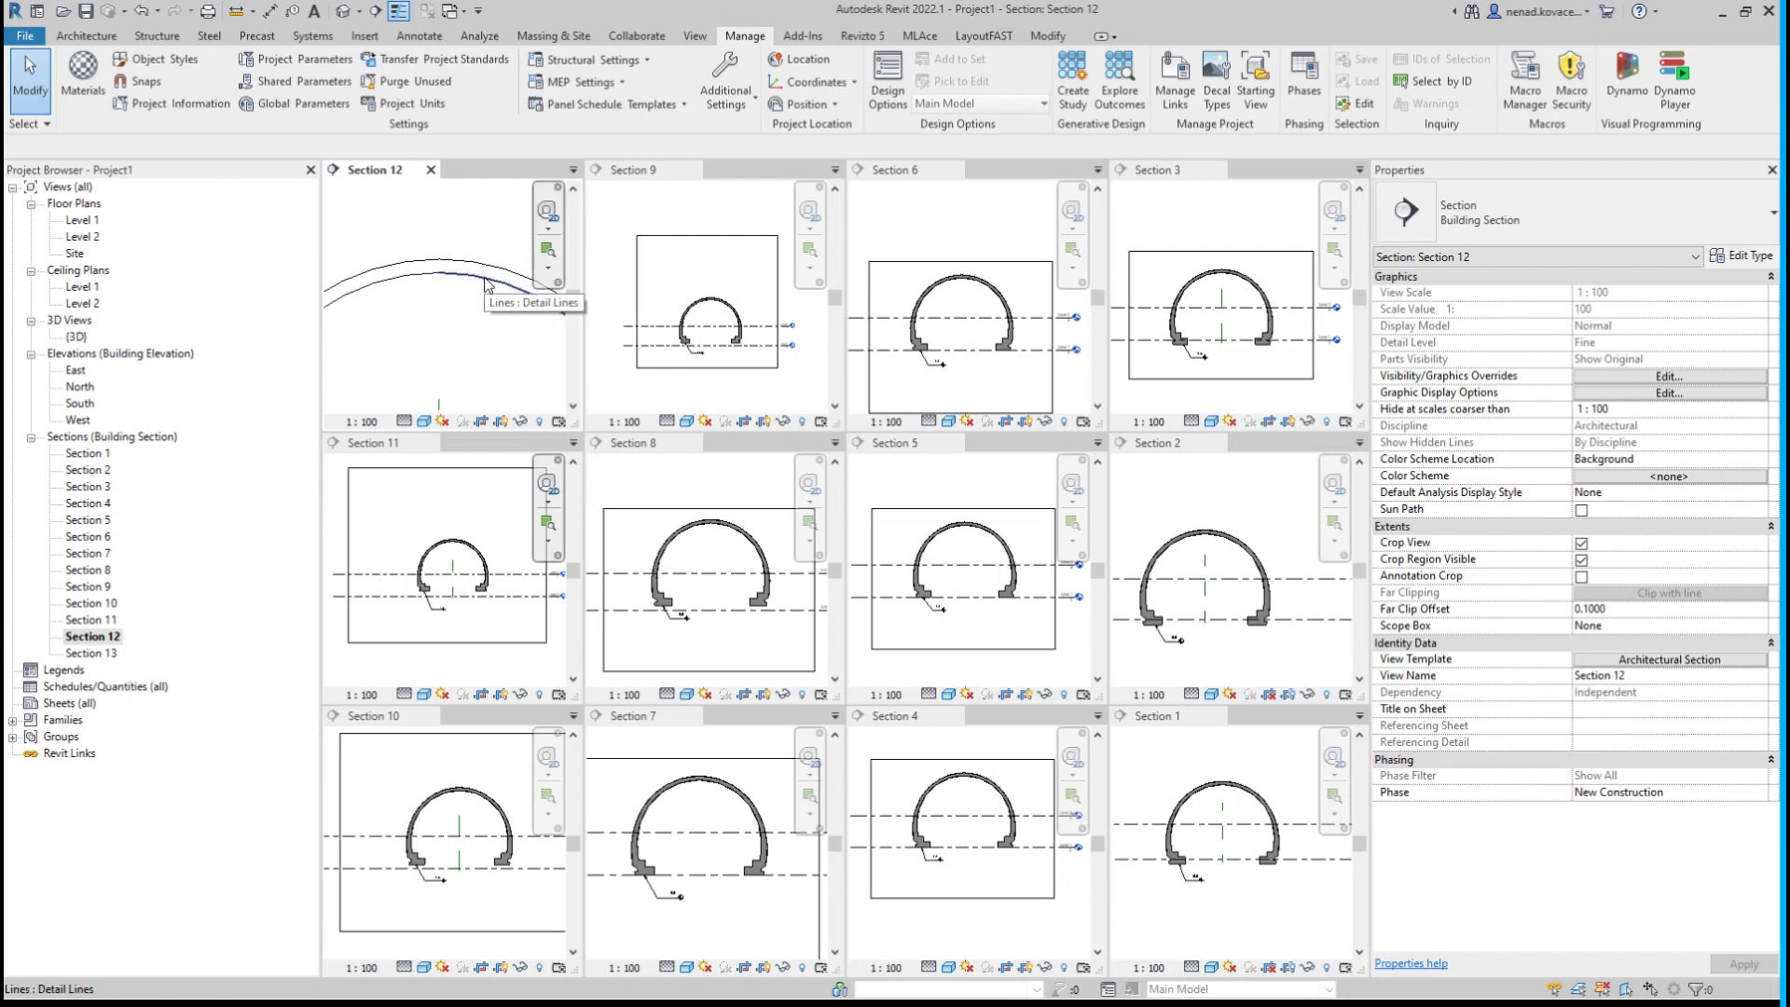
scroll(485, 278, down, 4)
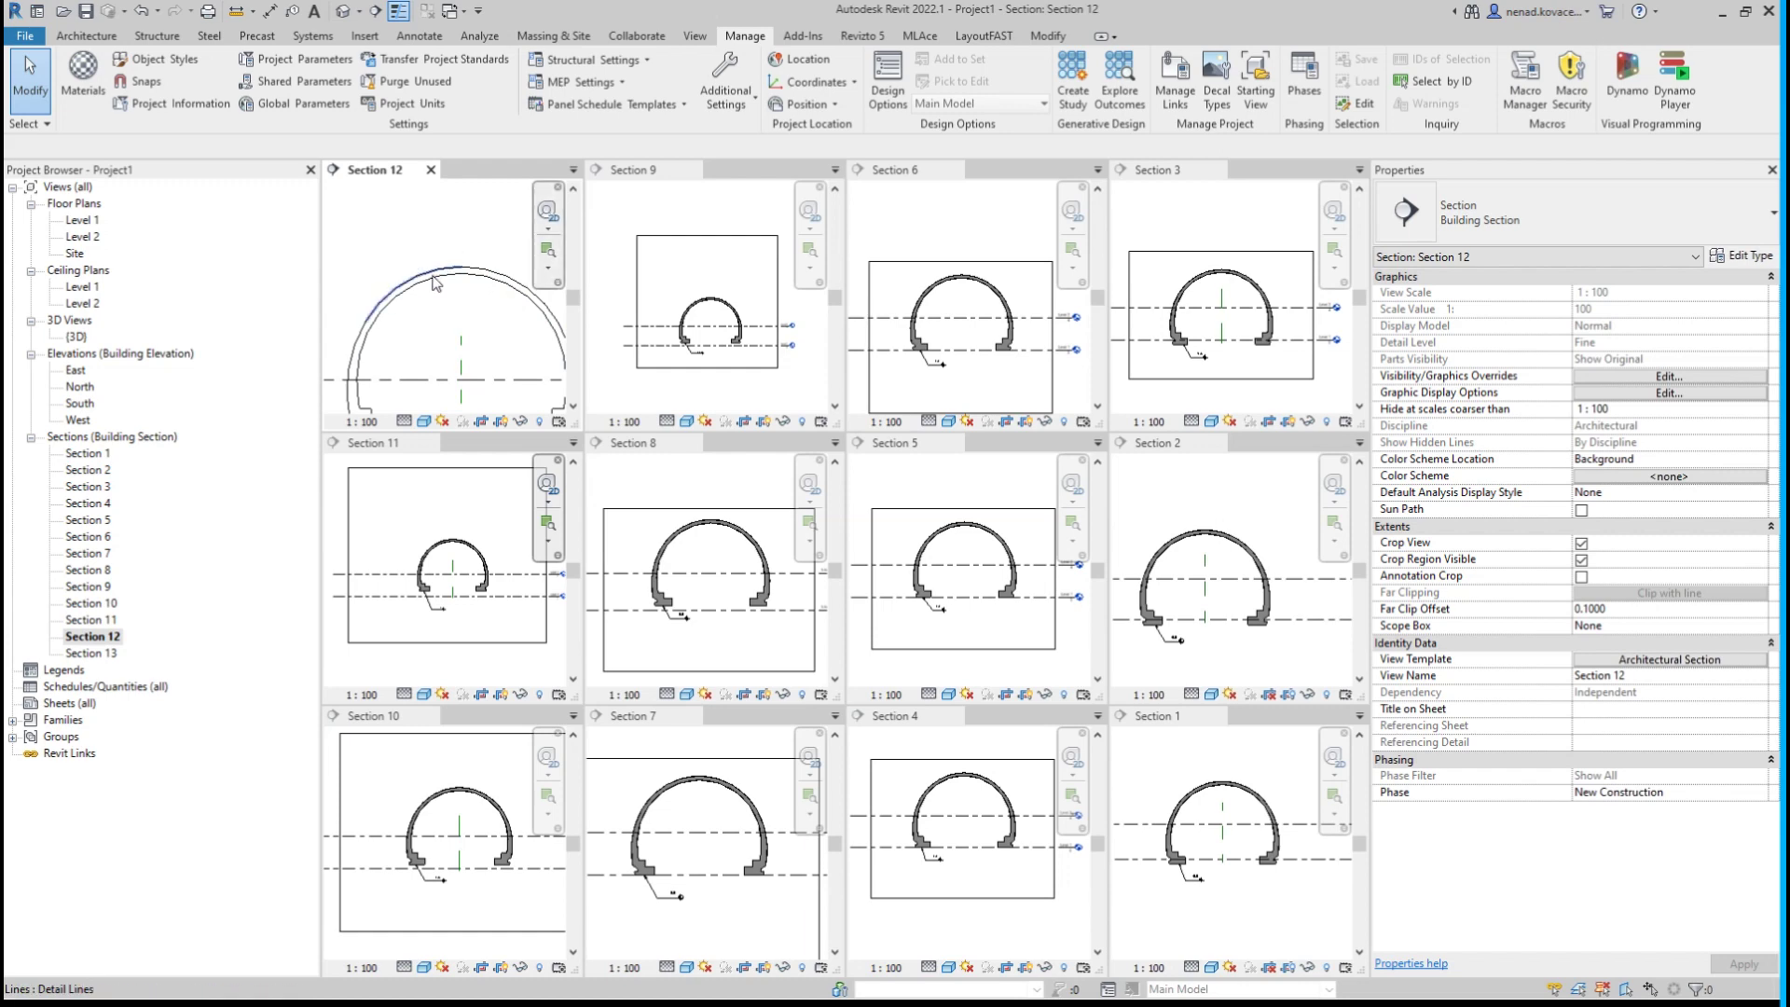
scroll(420, 264, down, 2)
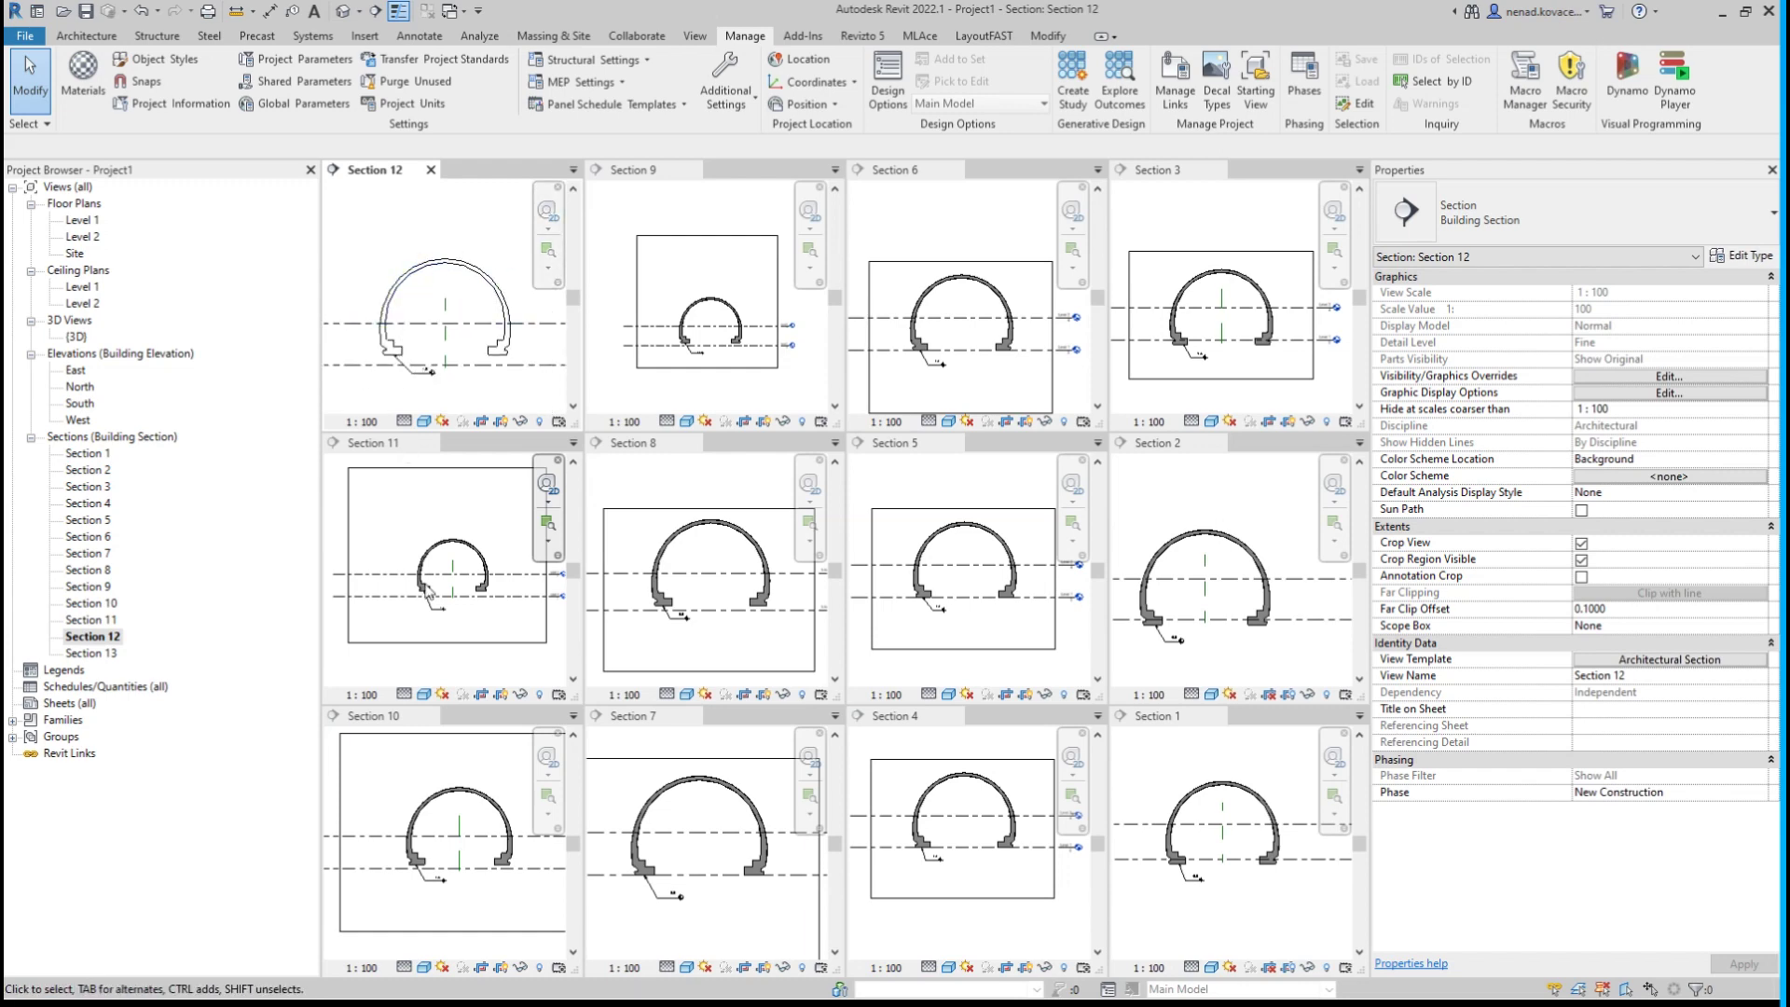
scroll(1256, 890, up, 1)
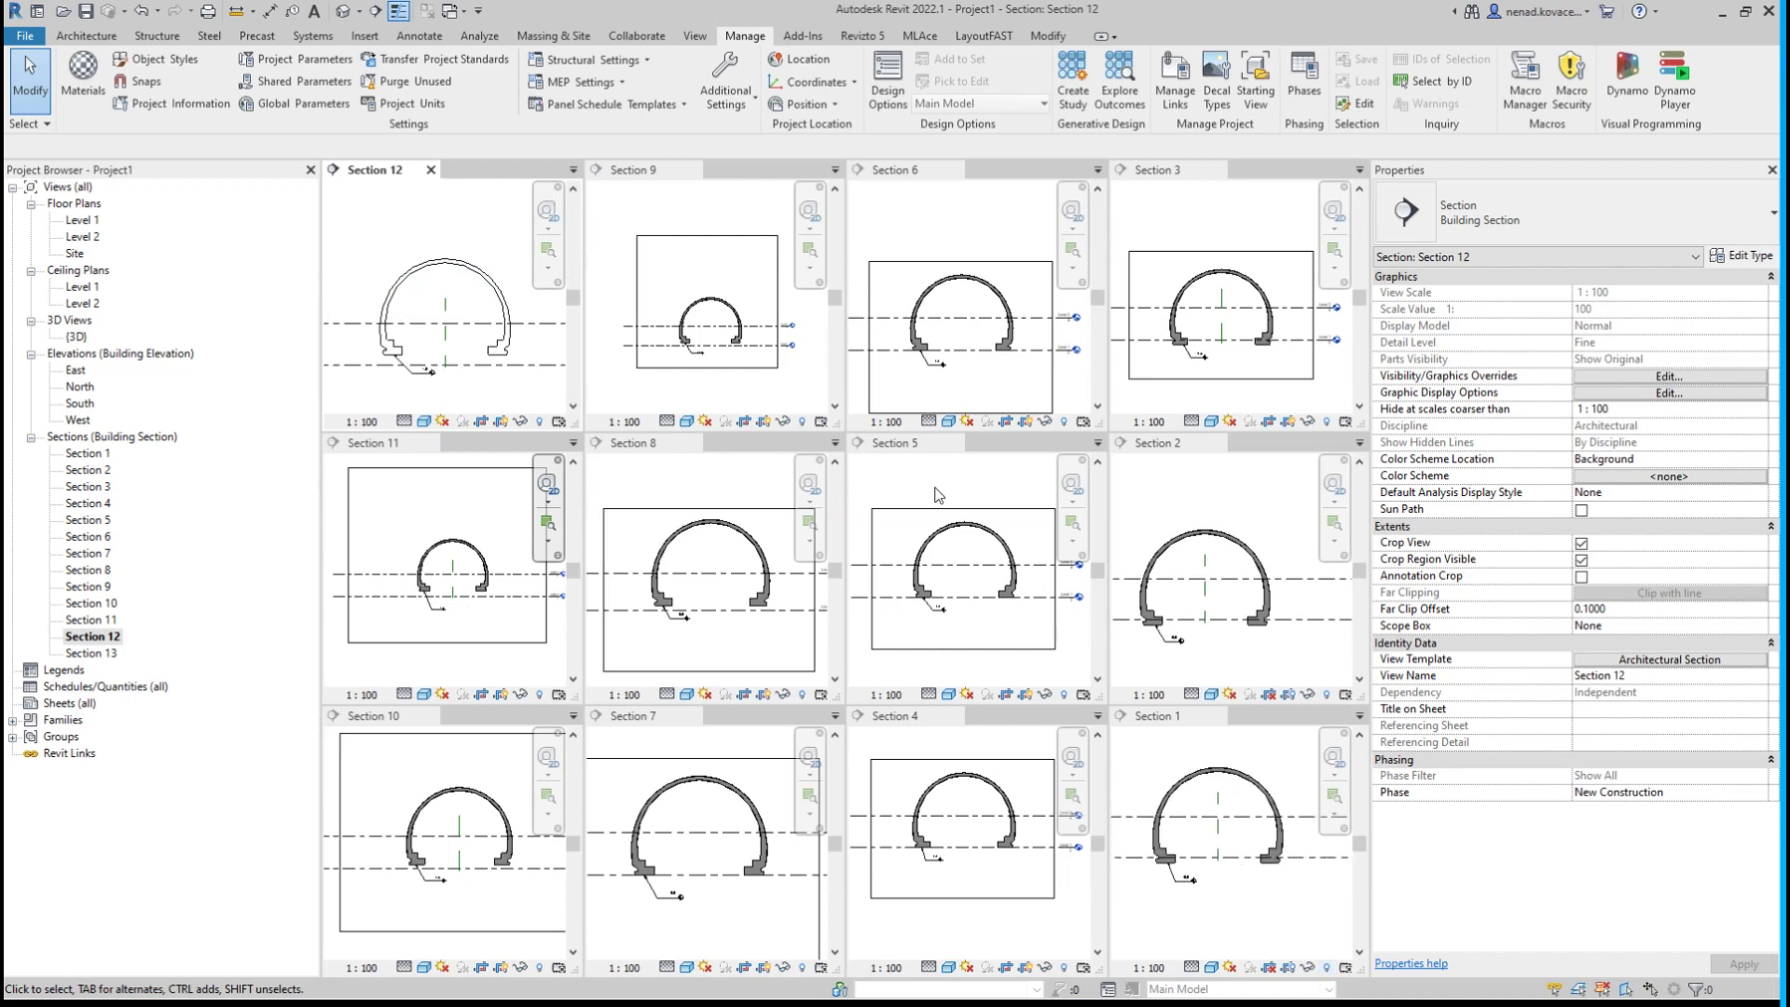
Switch the tiled views to tabbed views and close every open view except Section 12.
key(t)
key(w)
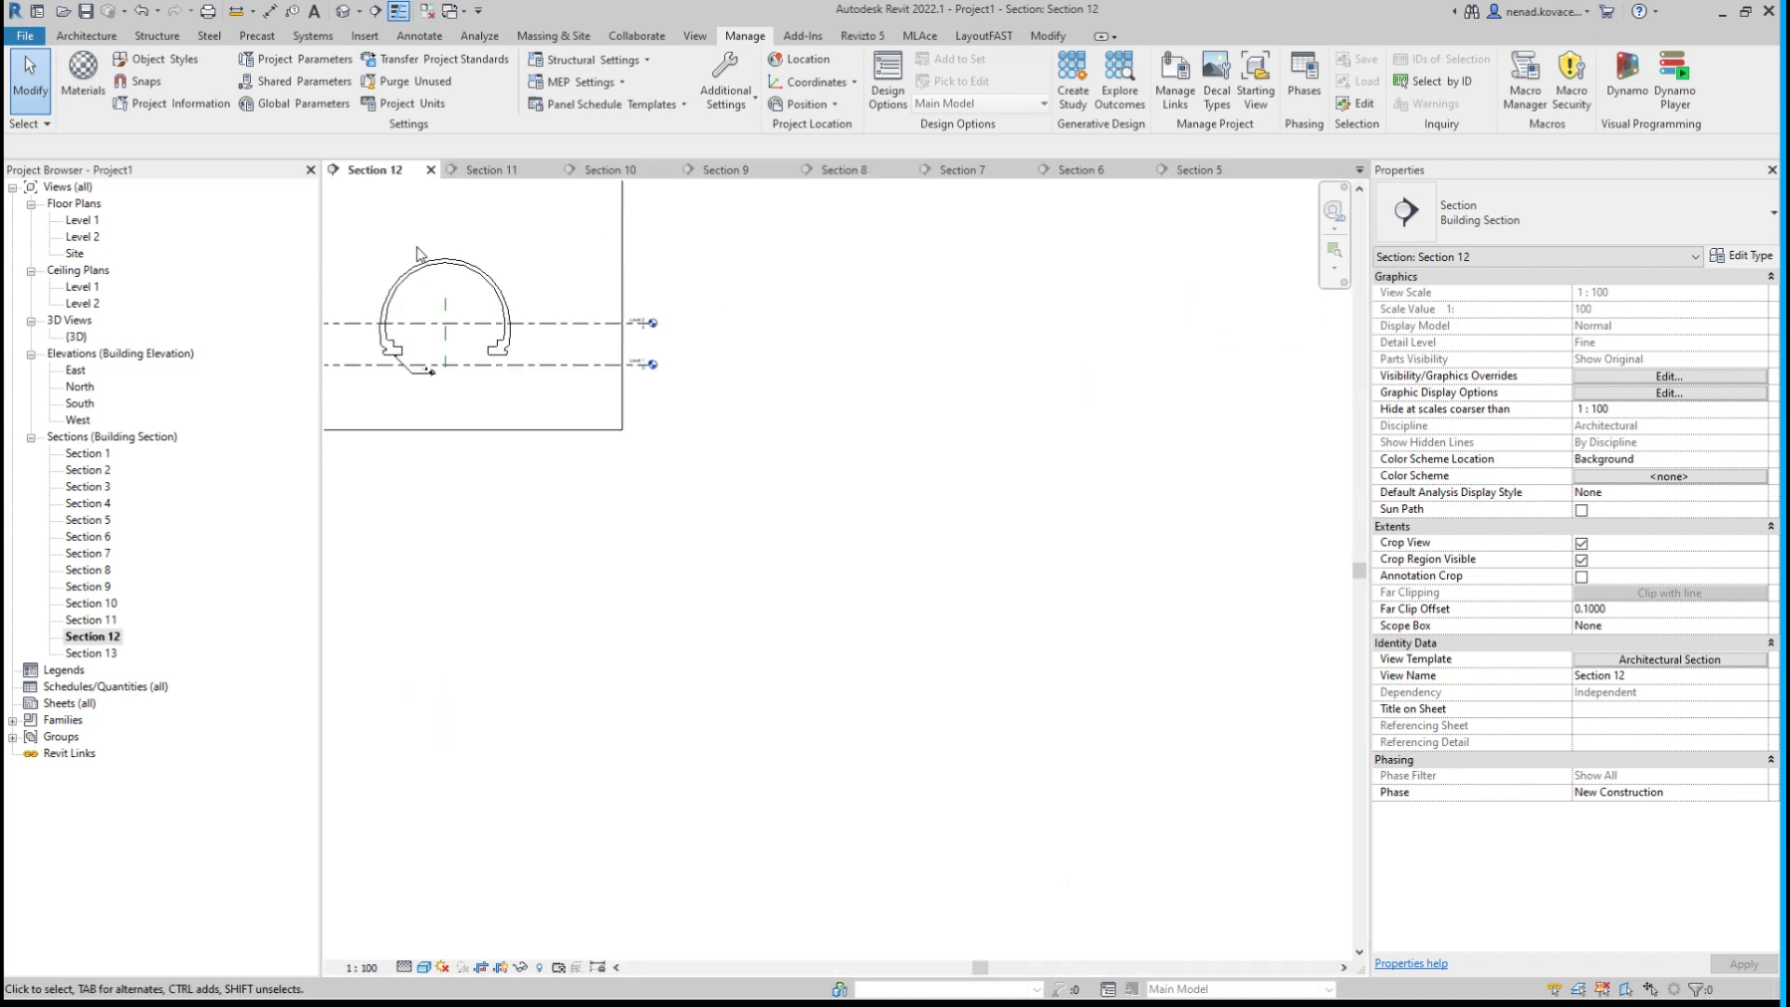
middle_drag(731, 524, 1008, 764)
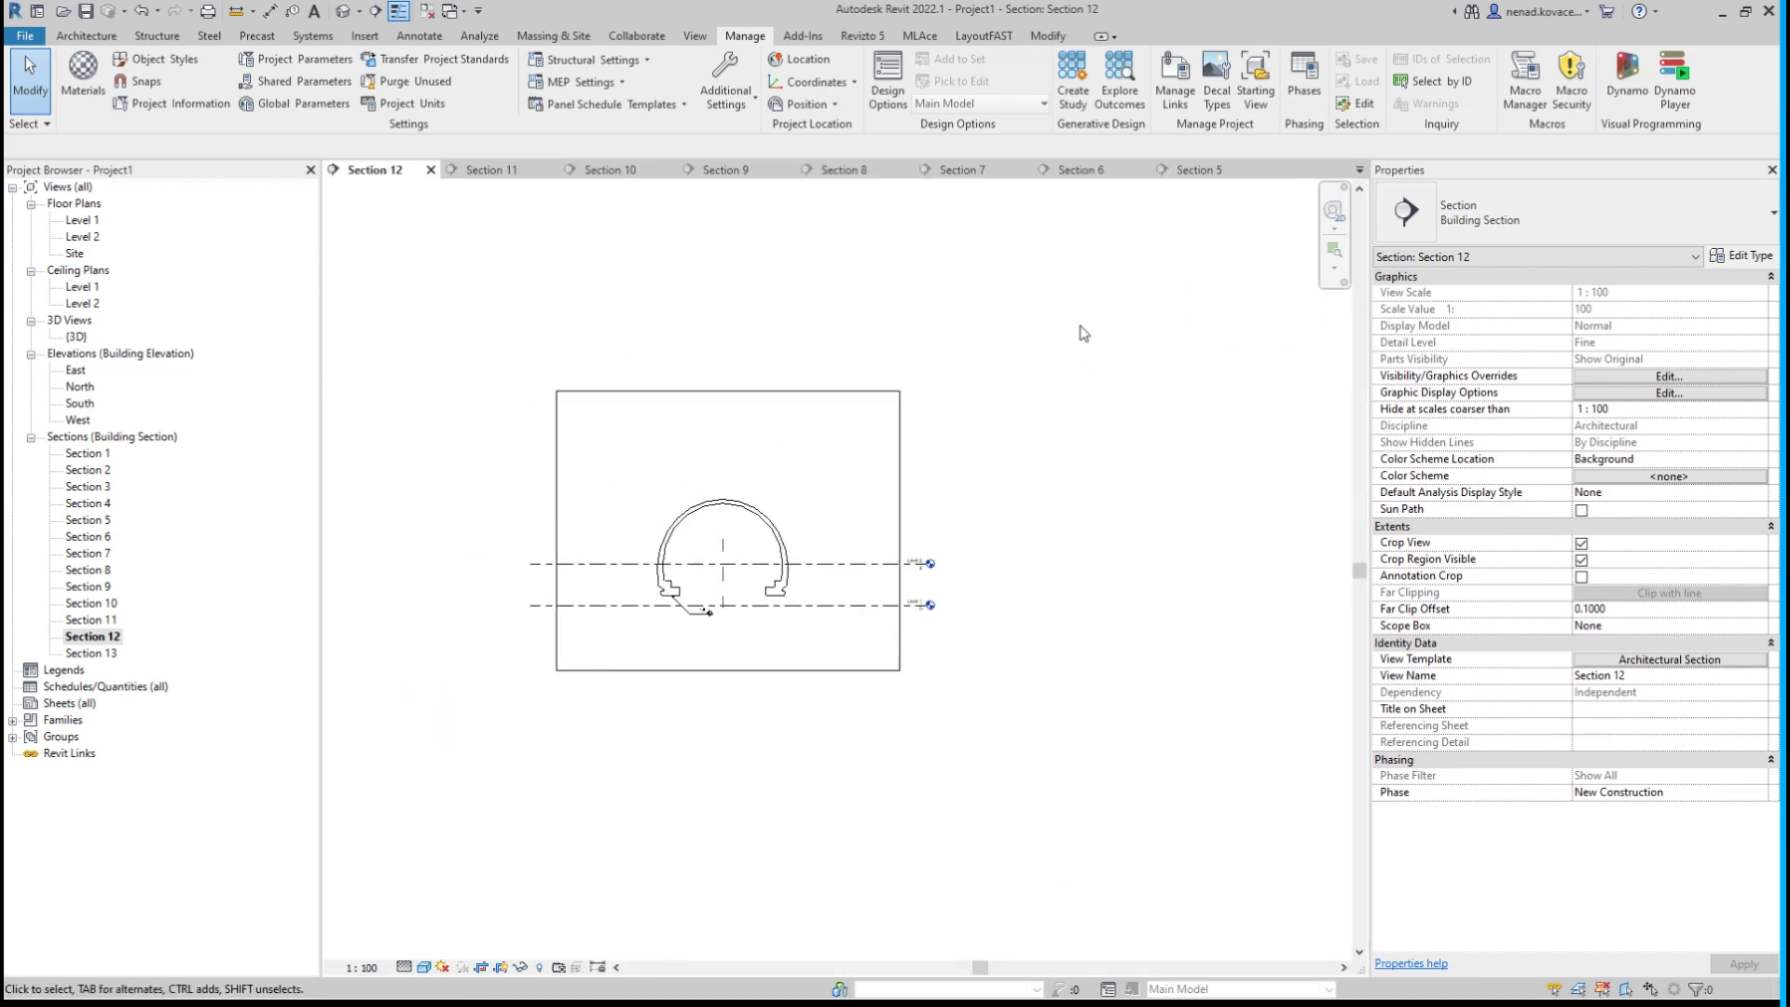
click(427, 11)
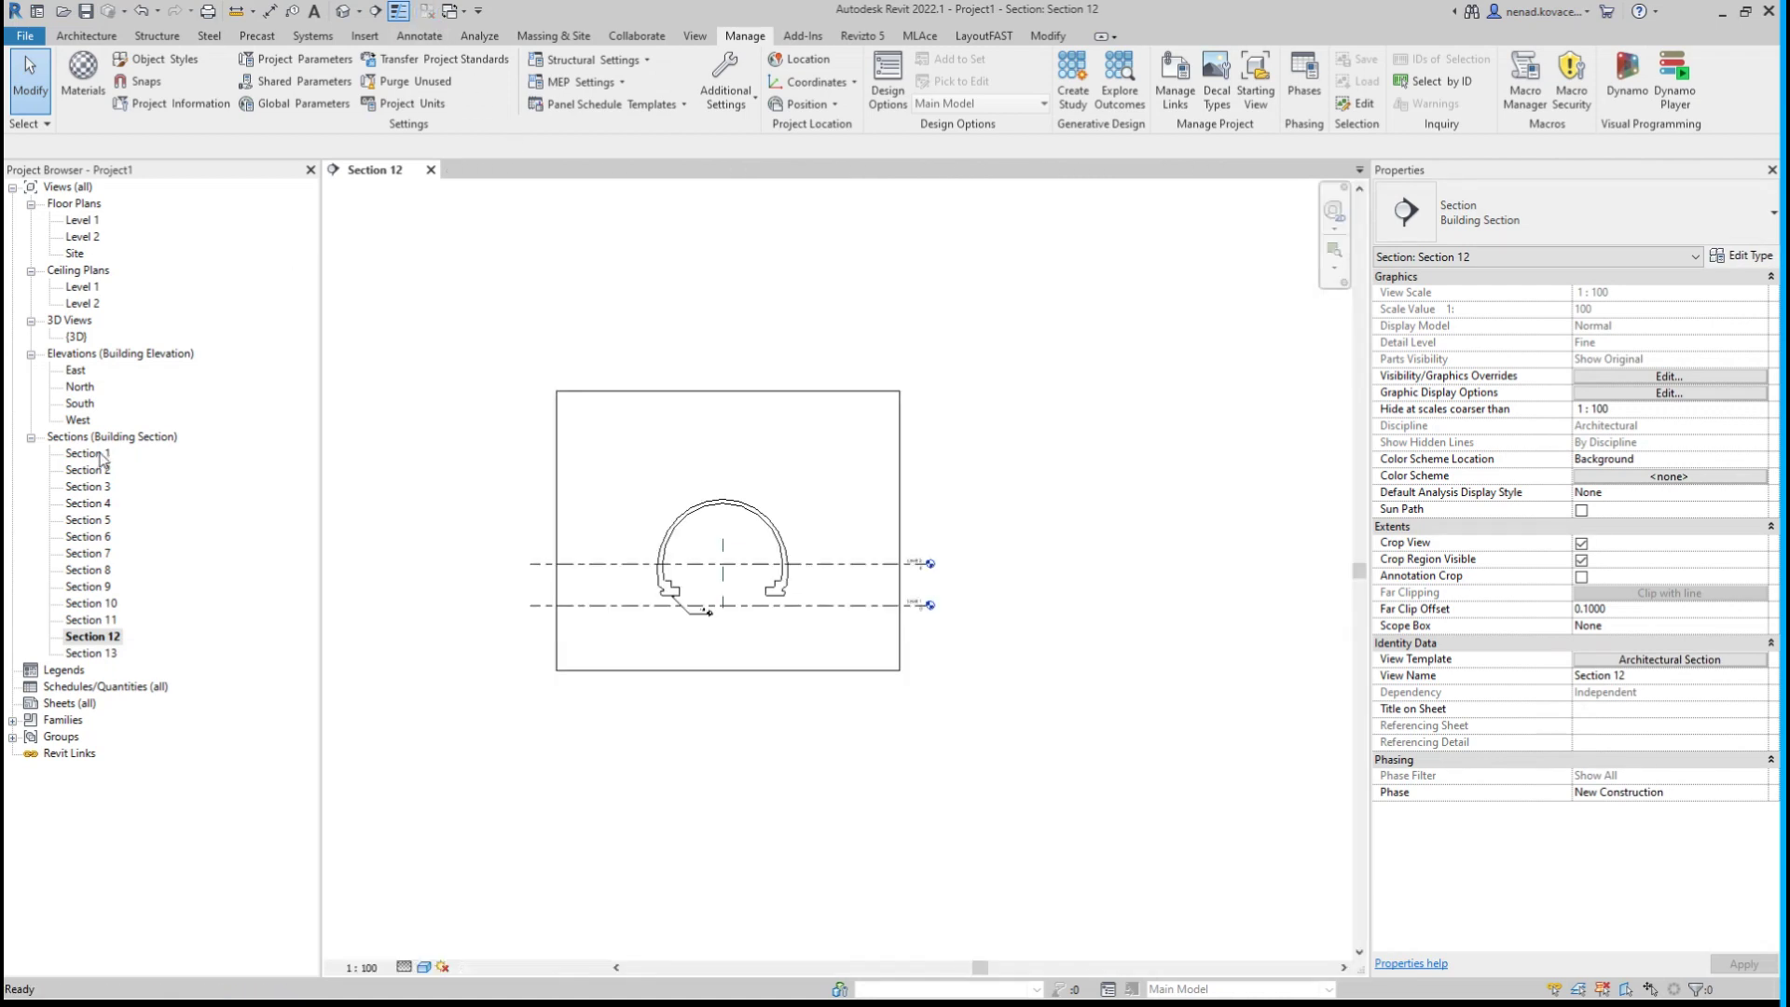
Open the Section 1 and Section 2 views and inspect the generated tunnel against the profile in each.
double_click(88, 453)
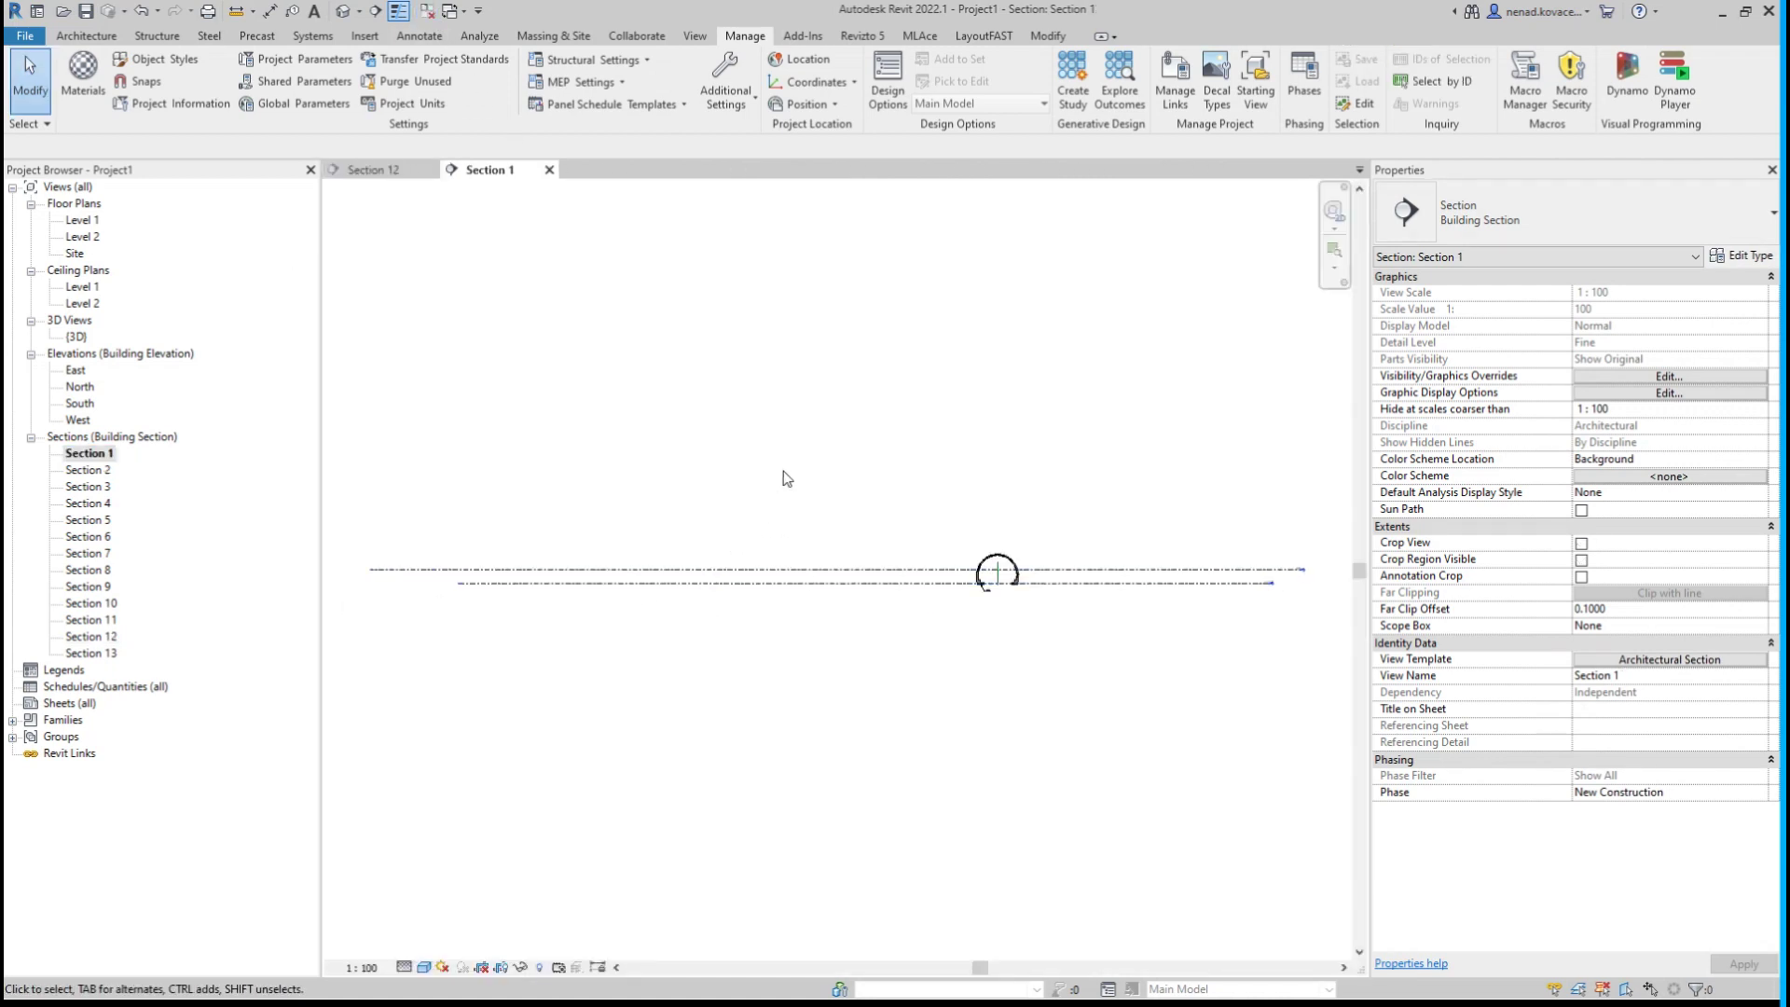
scroll(980, 522, up, 10)
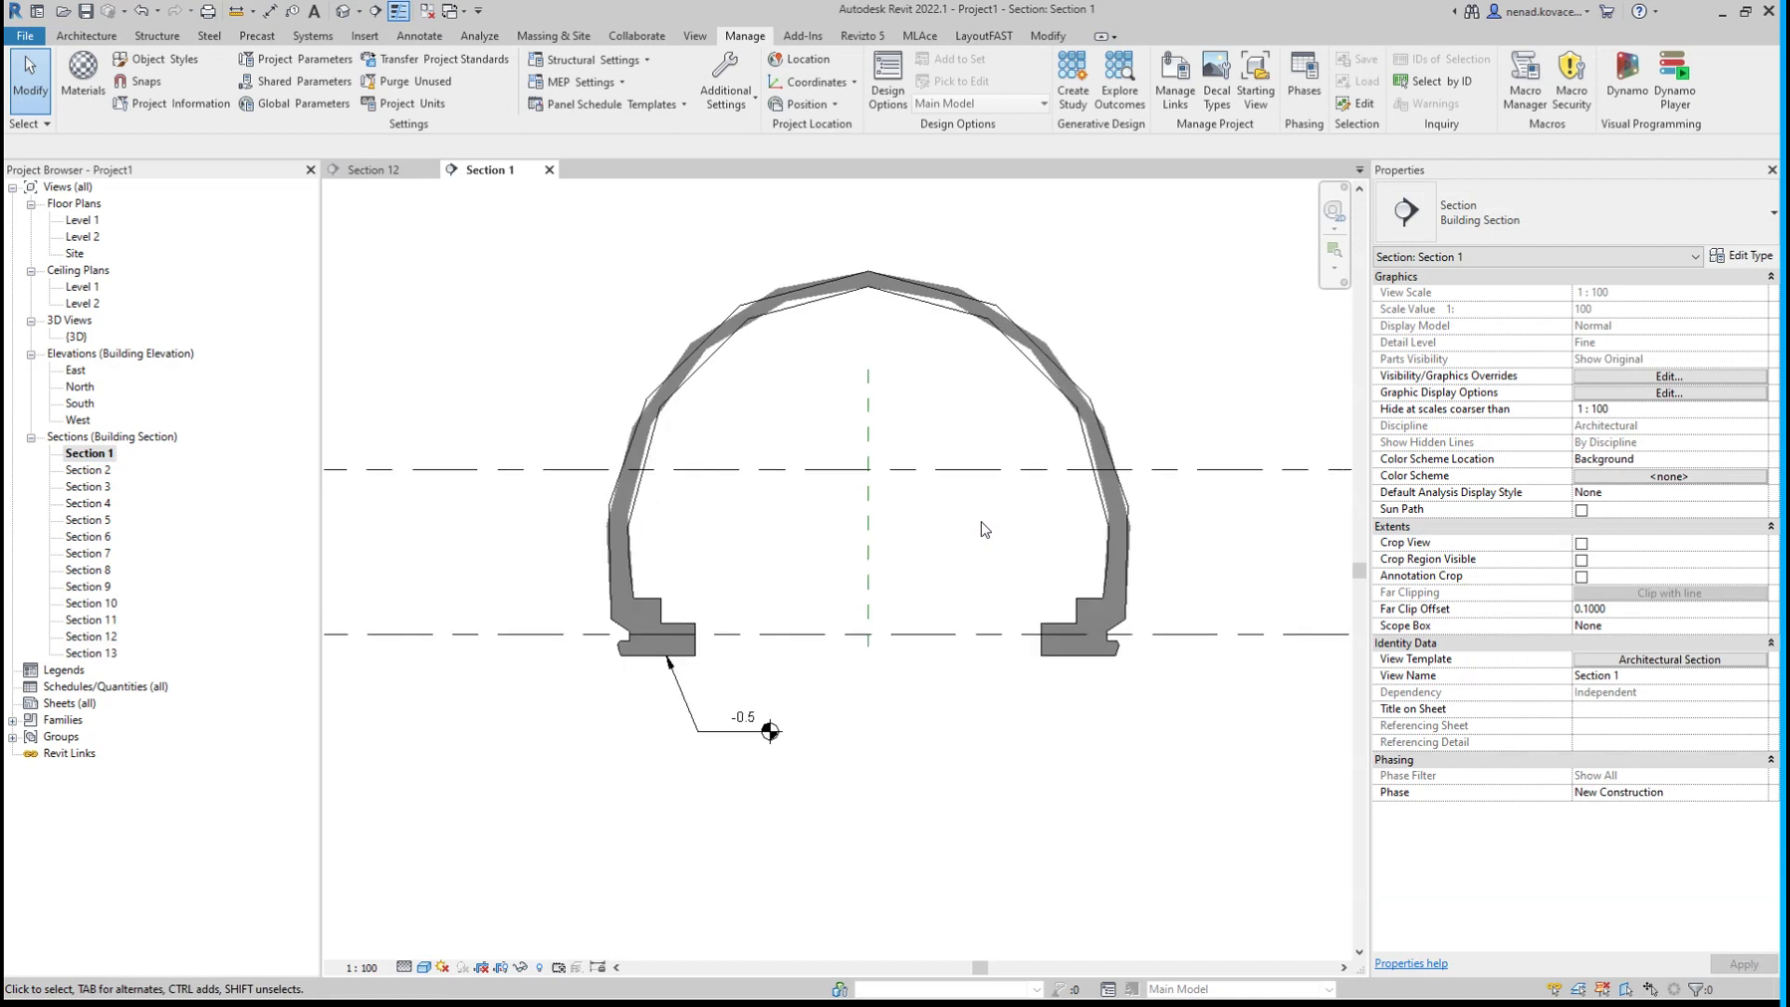
scroll(983, 428, up, 1)
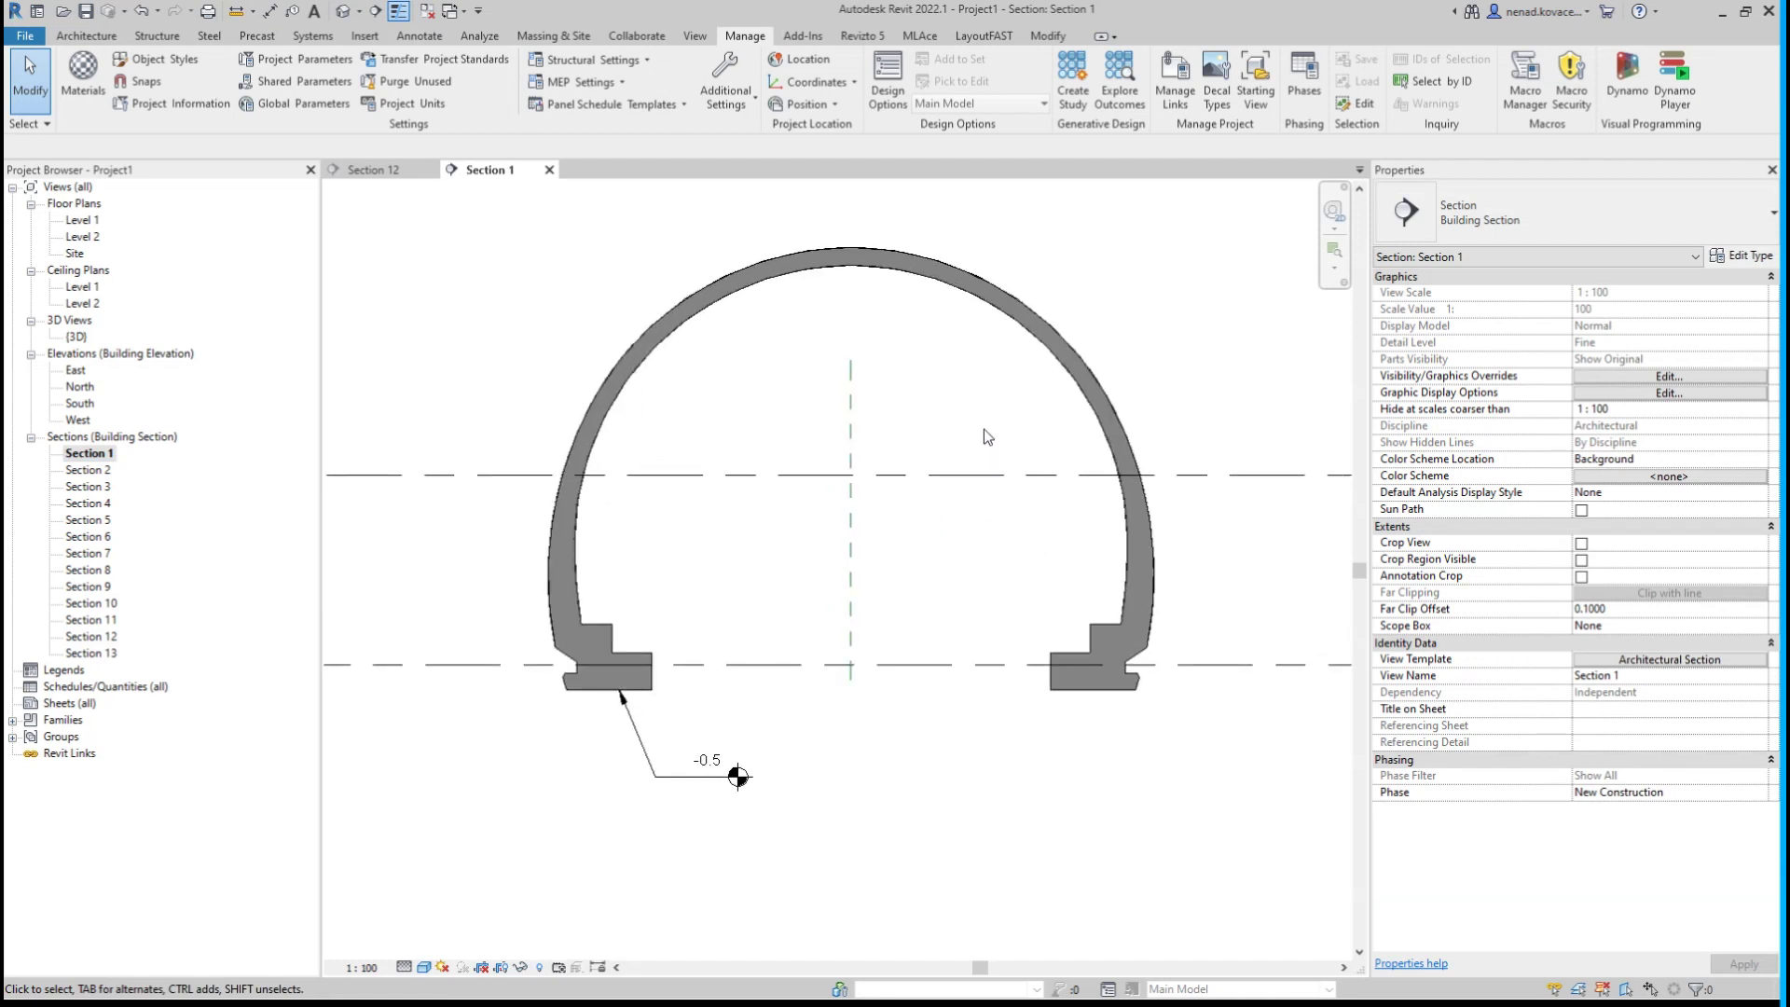
double_click(88, 470)
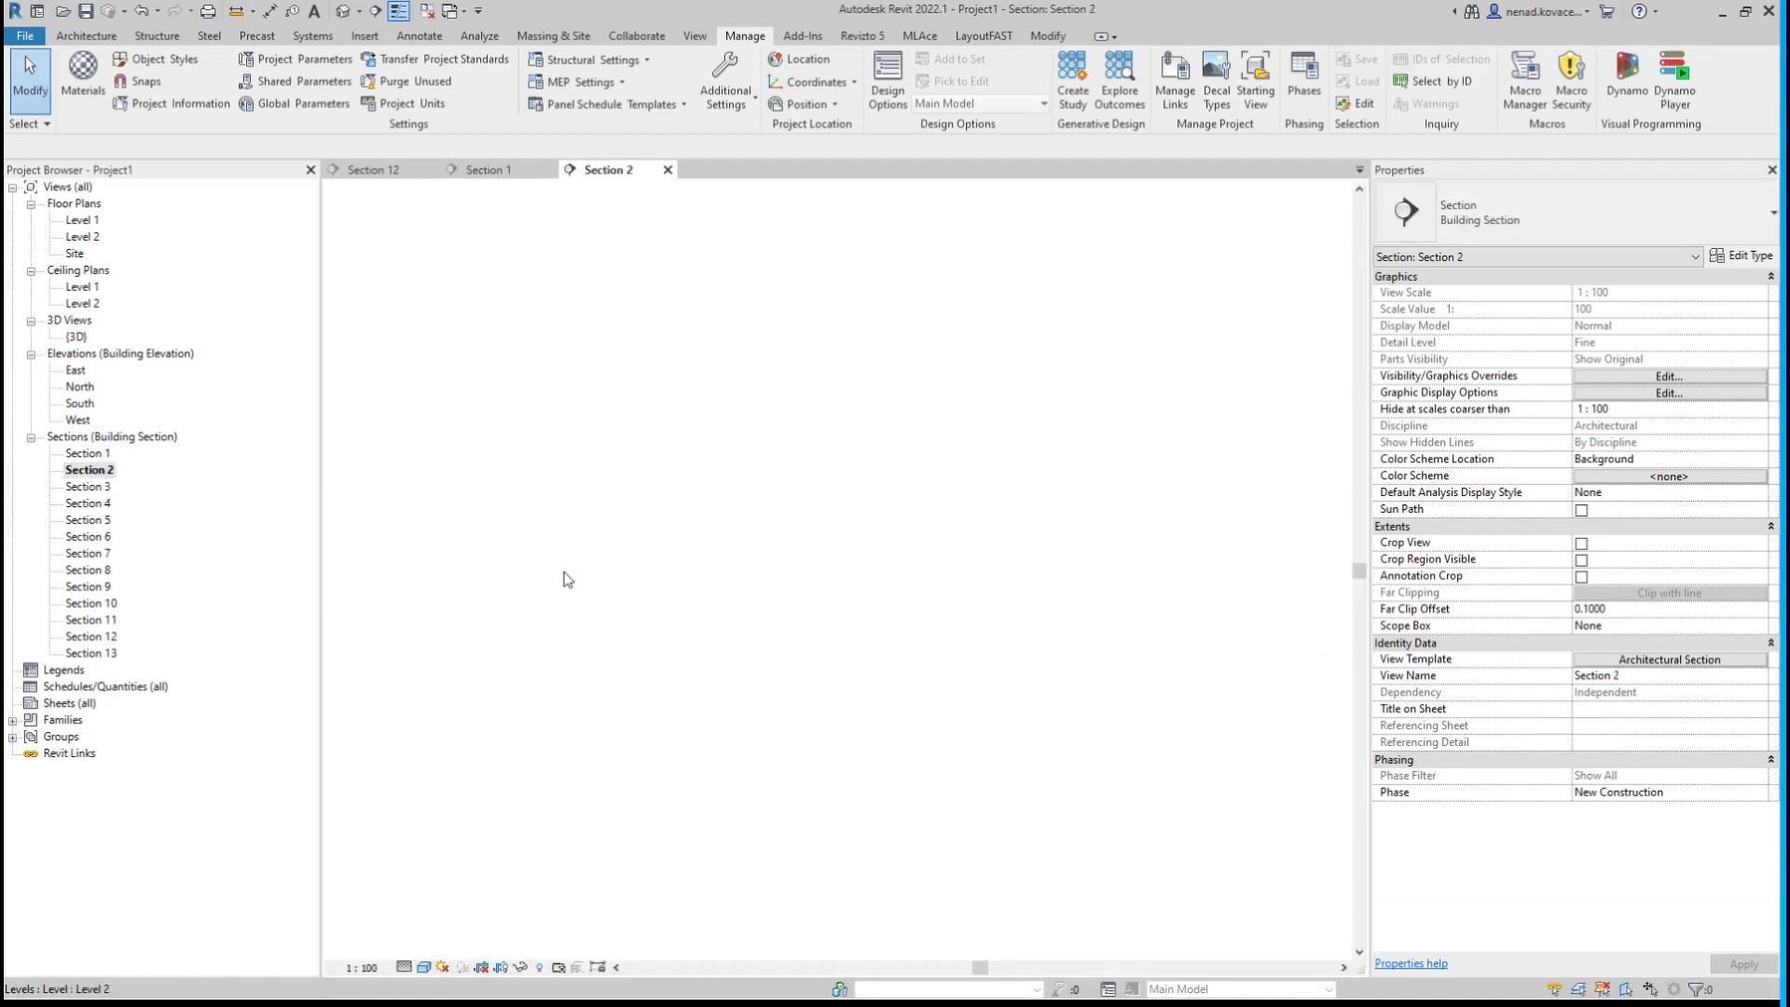
scroll(1002, 571, up, 7)
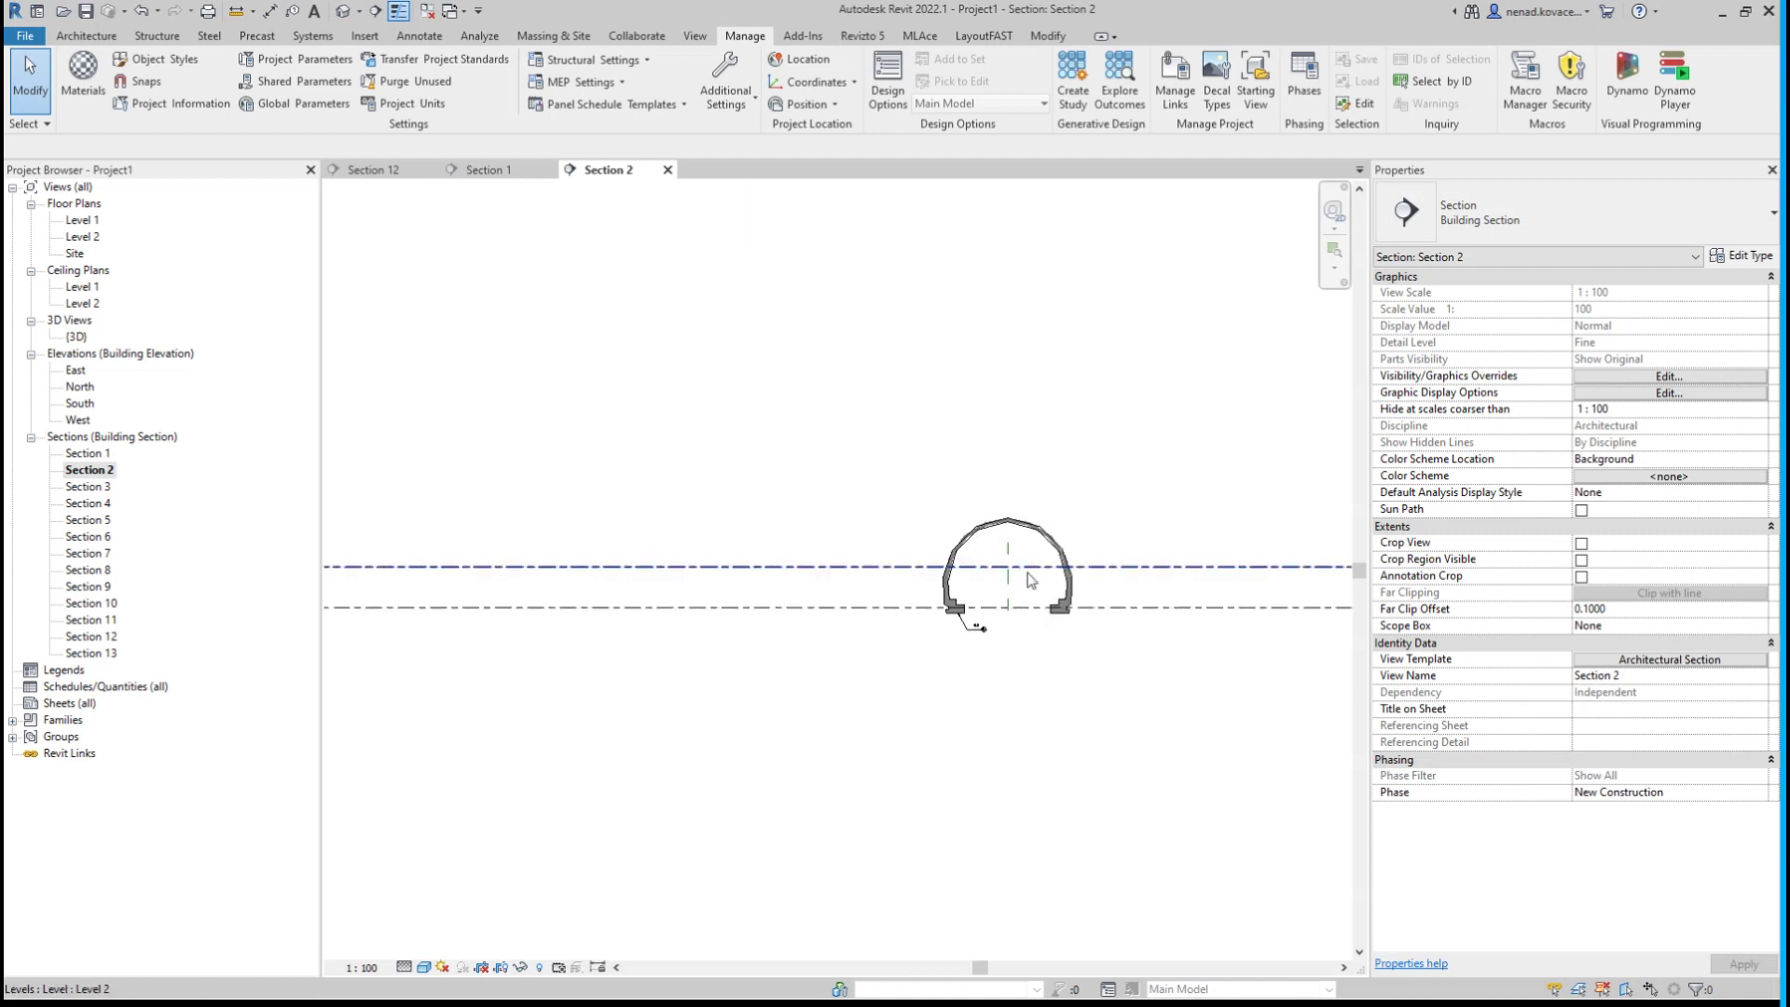
middle_drag(1069, 609, 964, 594)
Open the Section 3 and Section 4 views and check the tunnel cross-section in each.
click(97, 488)
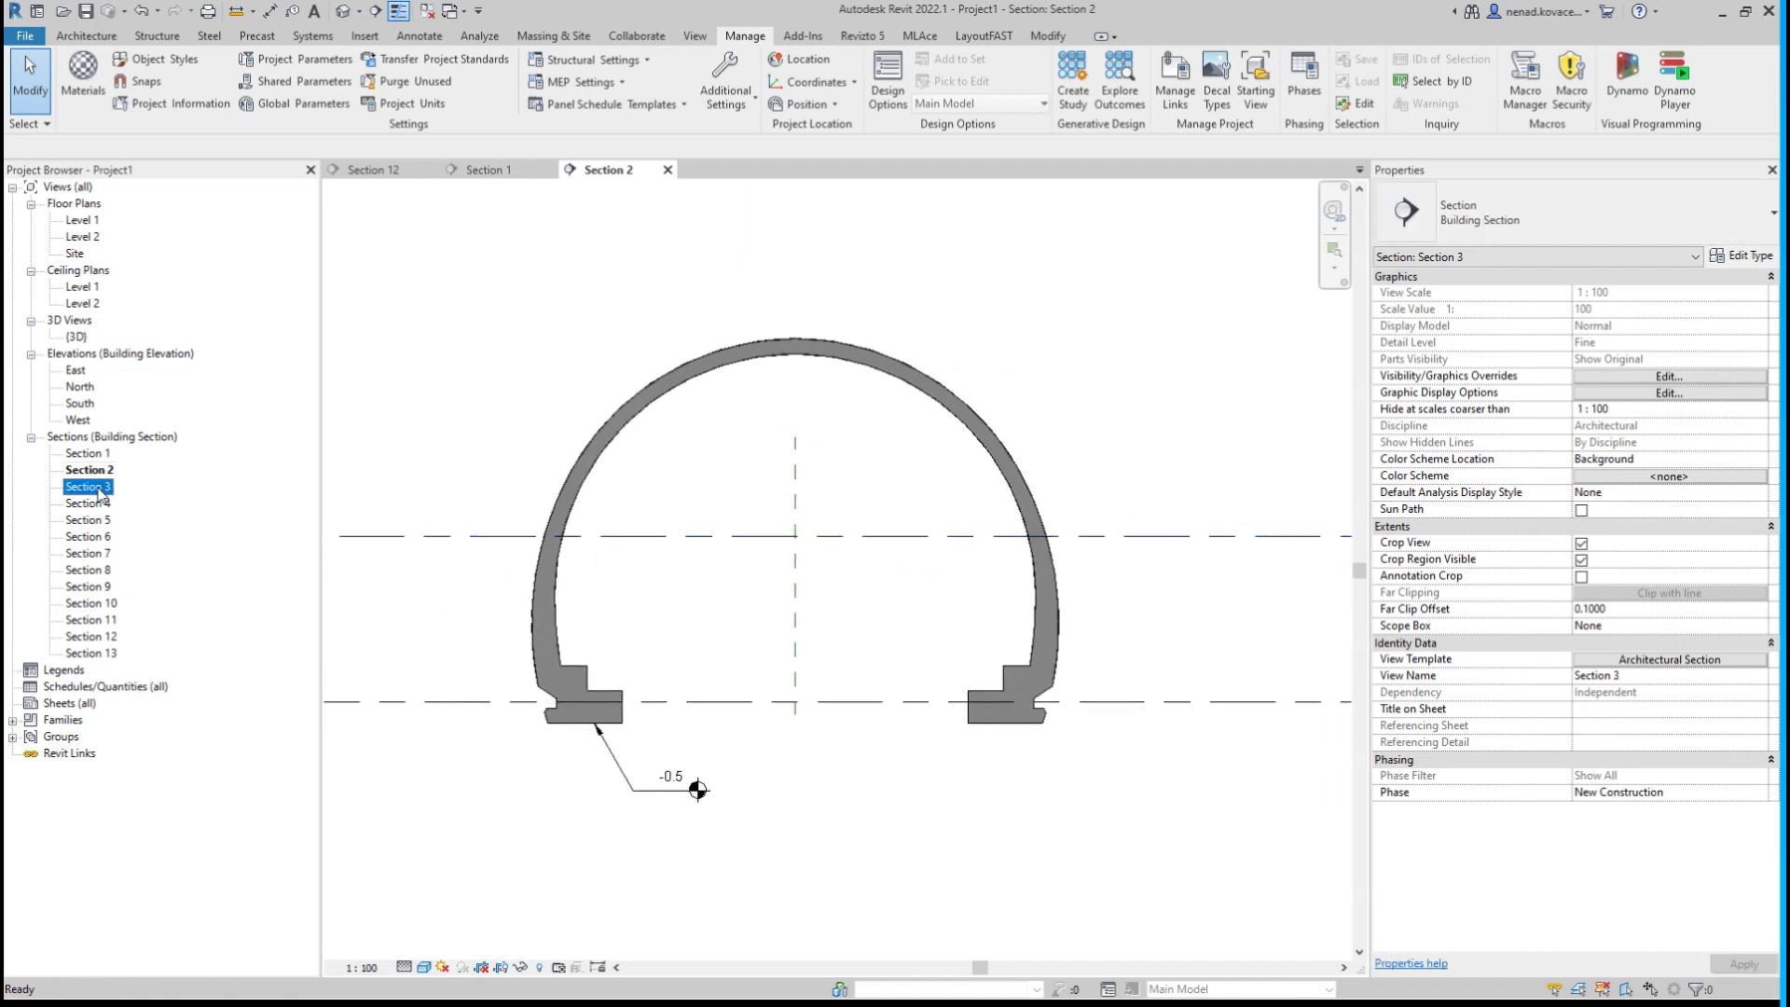
double_click(98, 487)
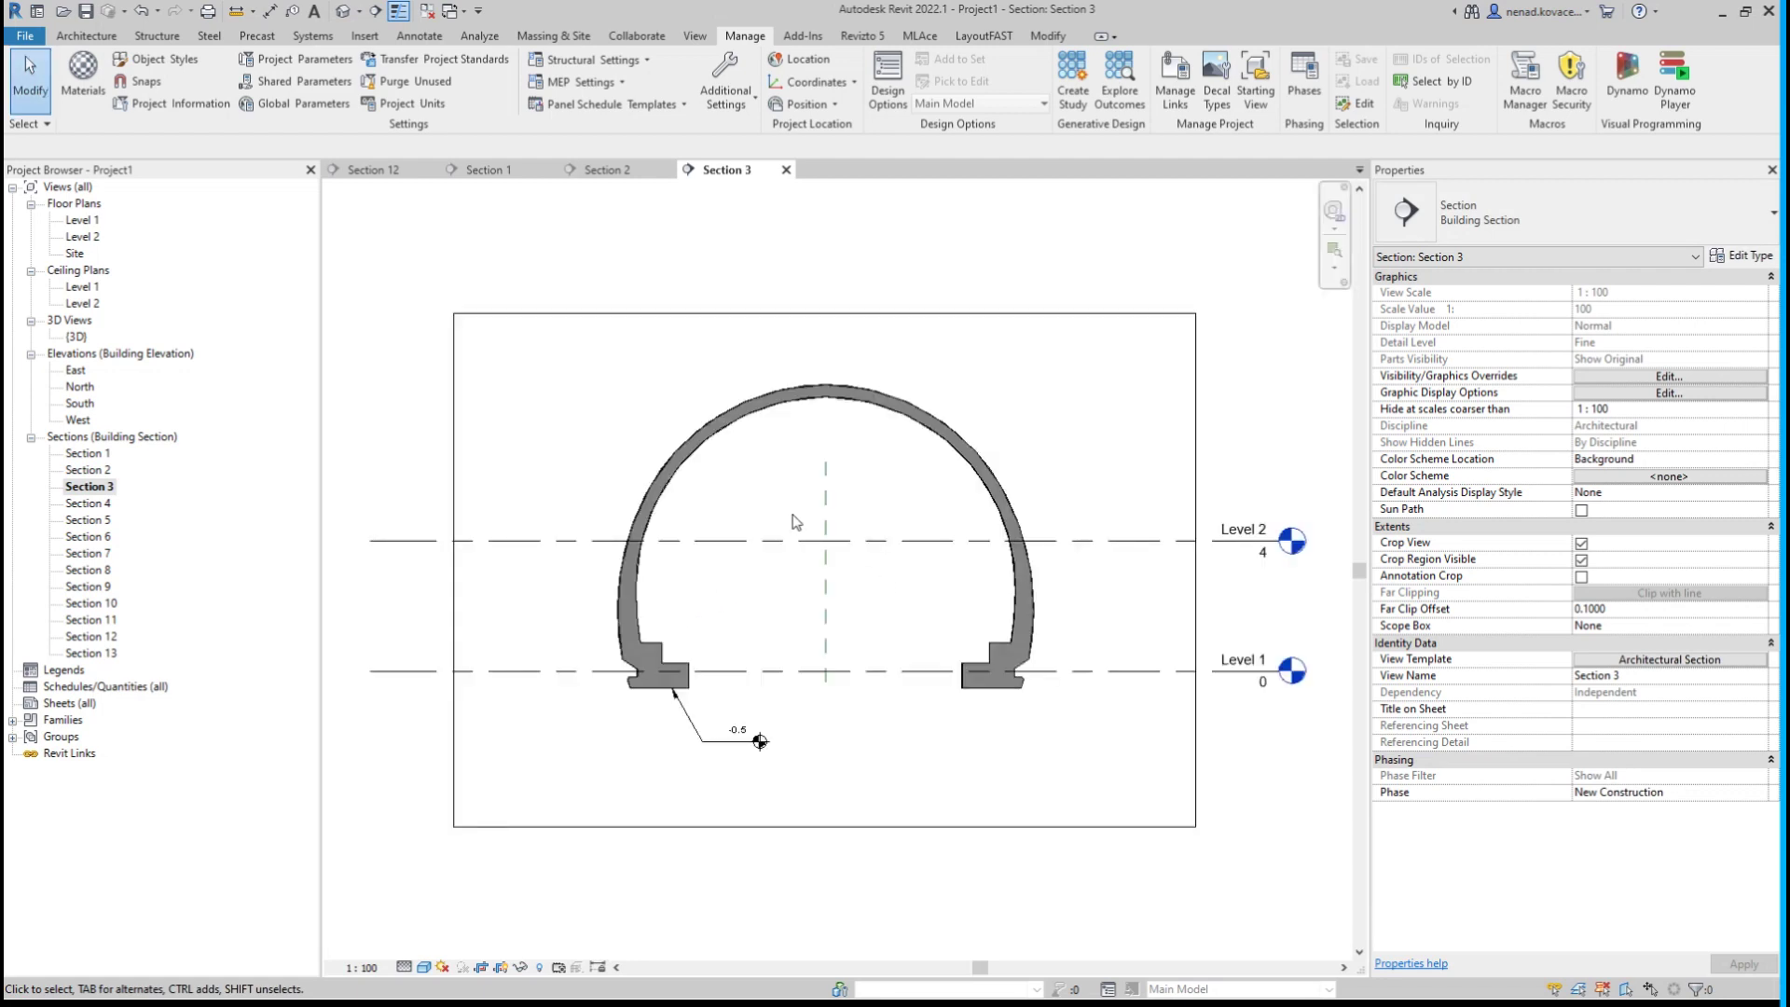
scroll(795, 522, up, 2)
double_click(89, 504)
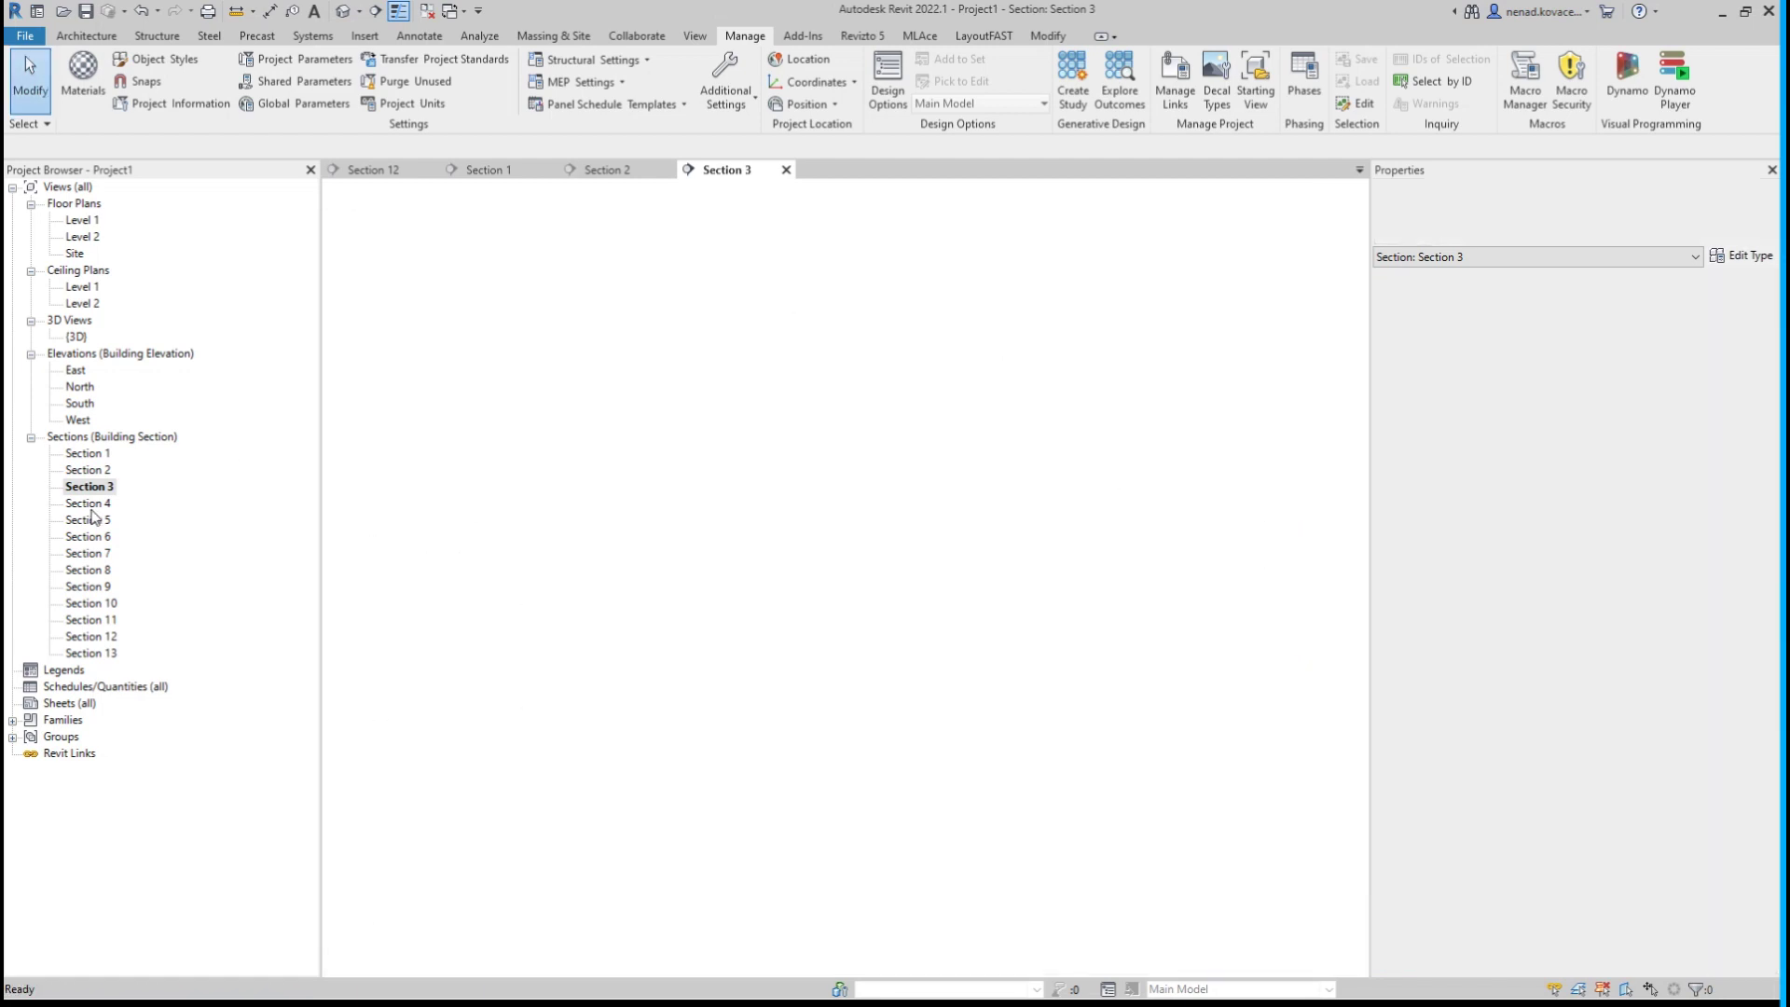
scroll(950, 484, up, 3)
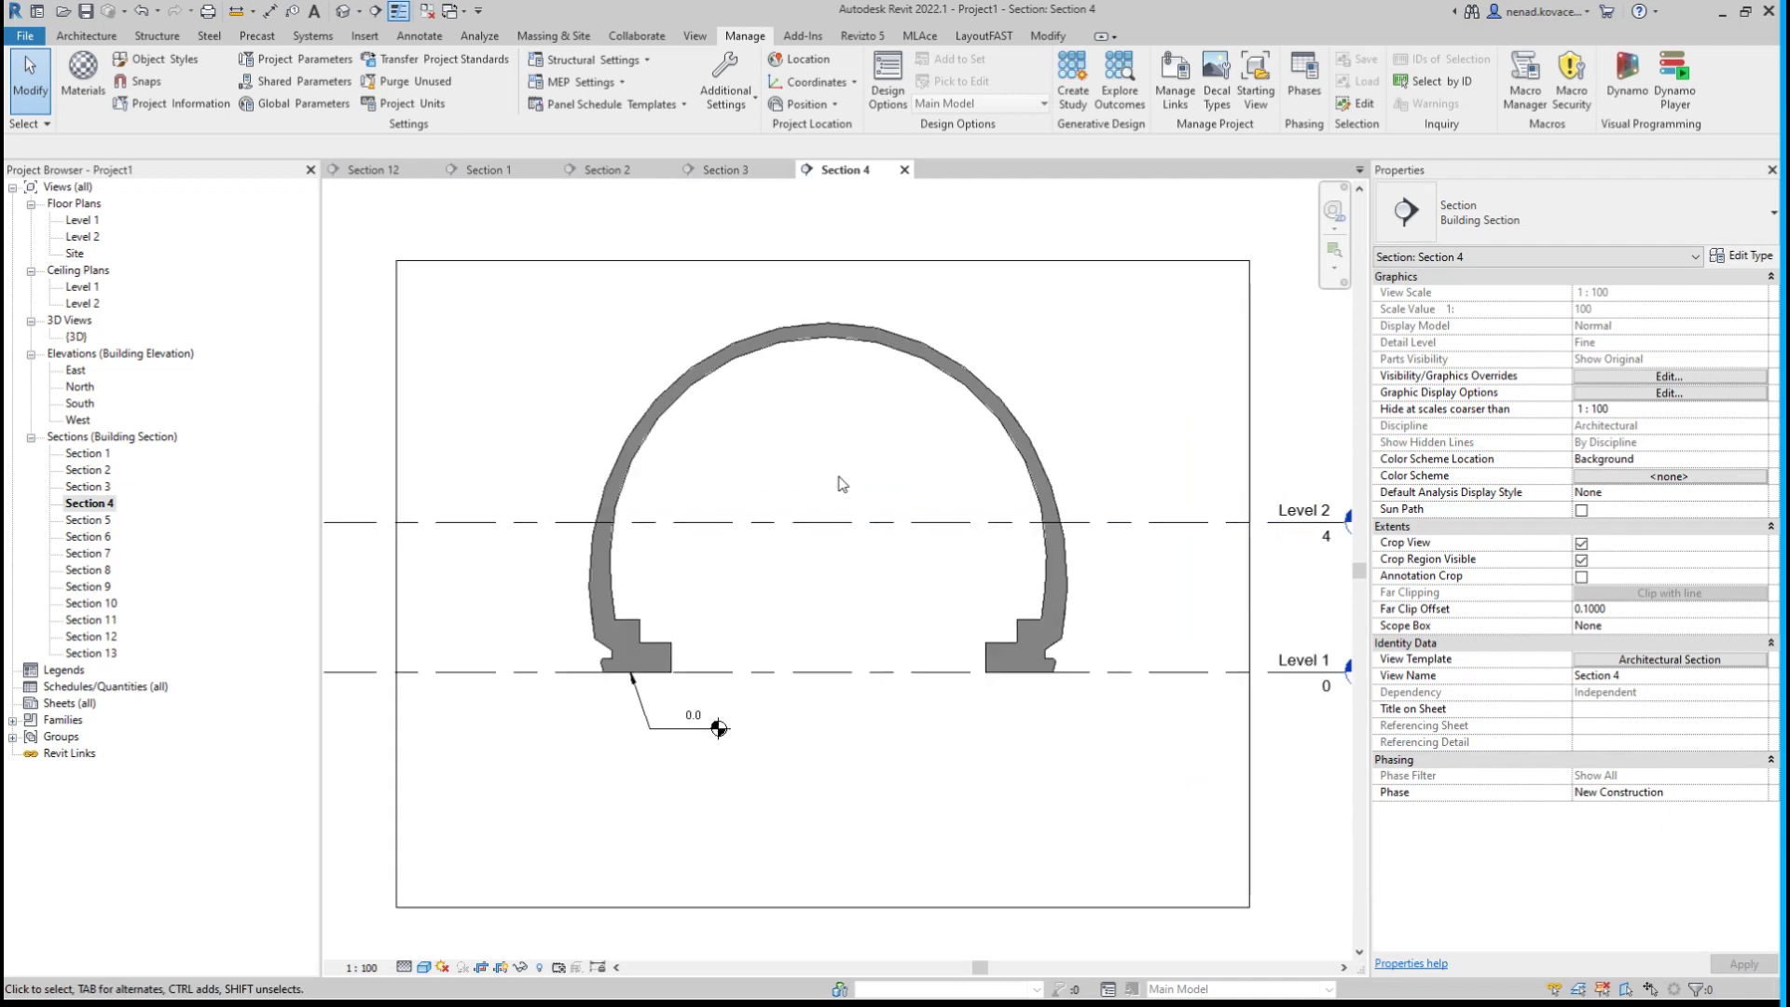
Open the Section 5, Section 6, Section 7 and Section 8 views in turn and review the tunnel cross-section.
double_click(89, 520)
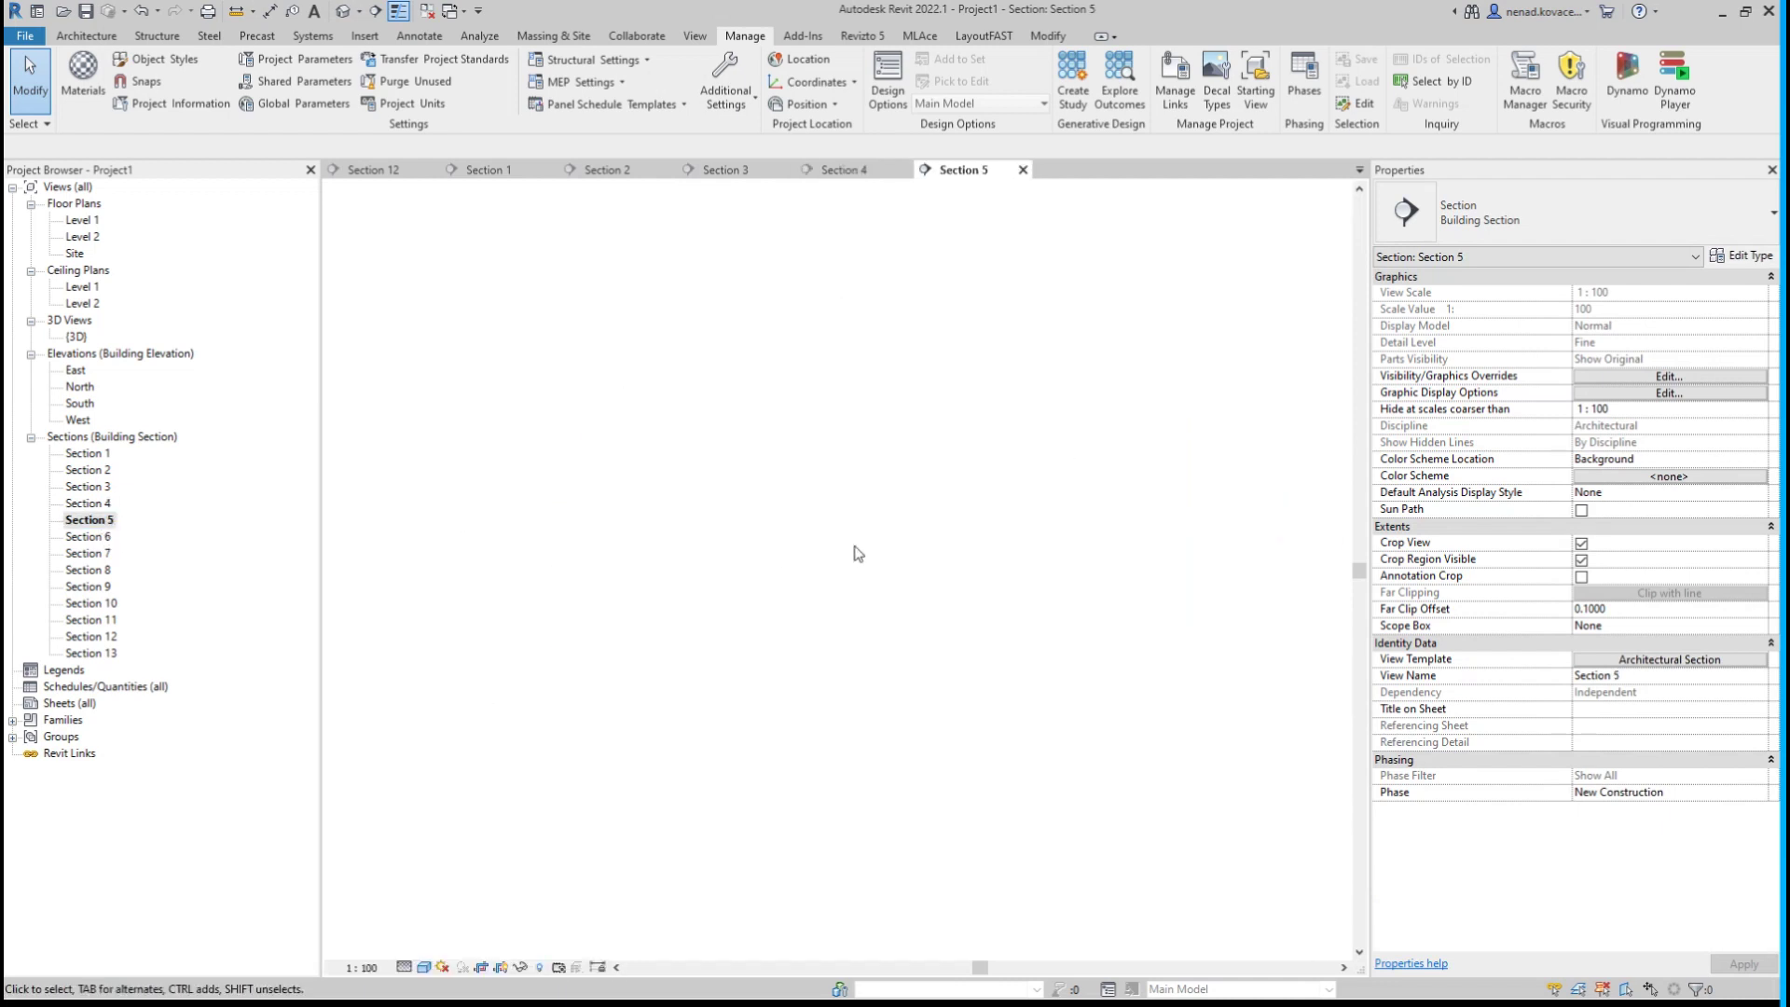
double_click(89, 537)
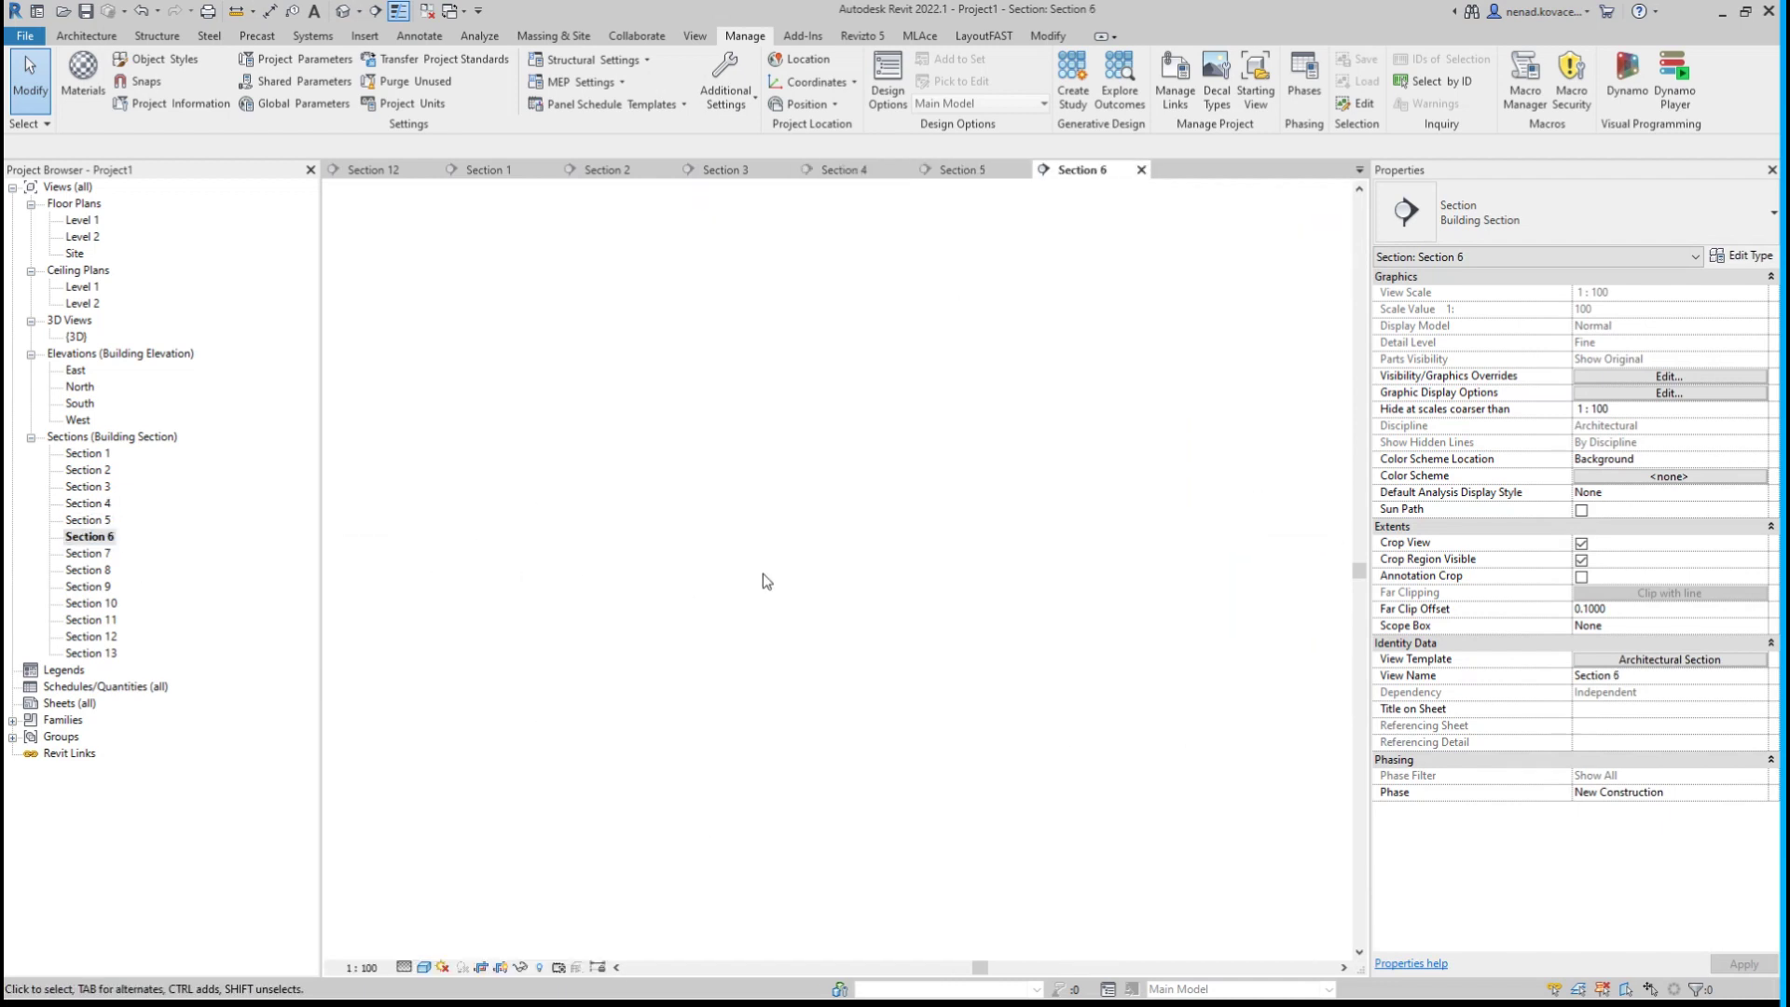
scroll(850, 425, up, 3)
double_click(112, 560)
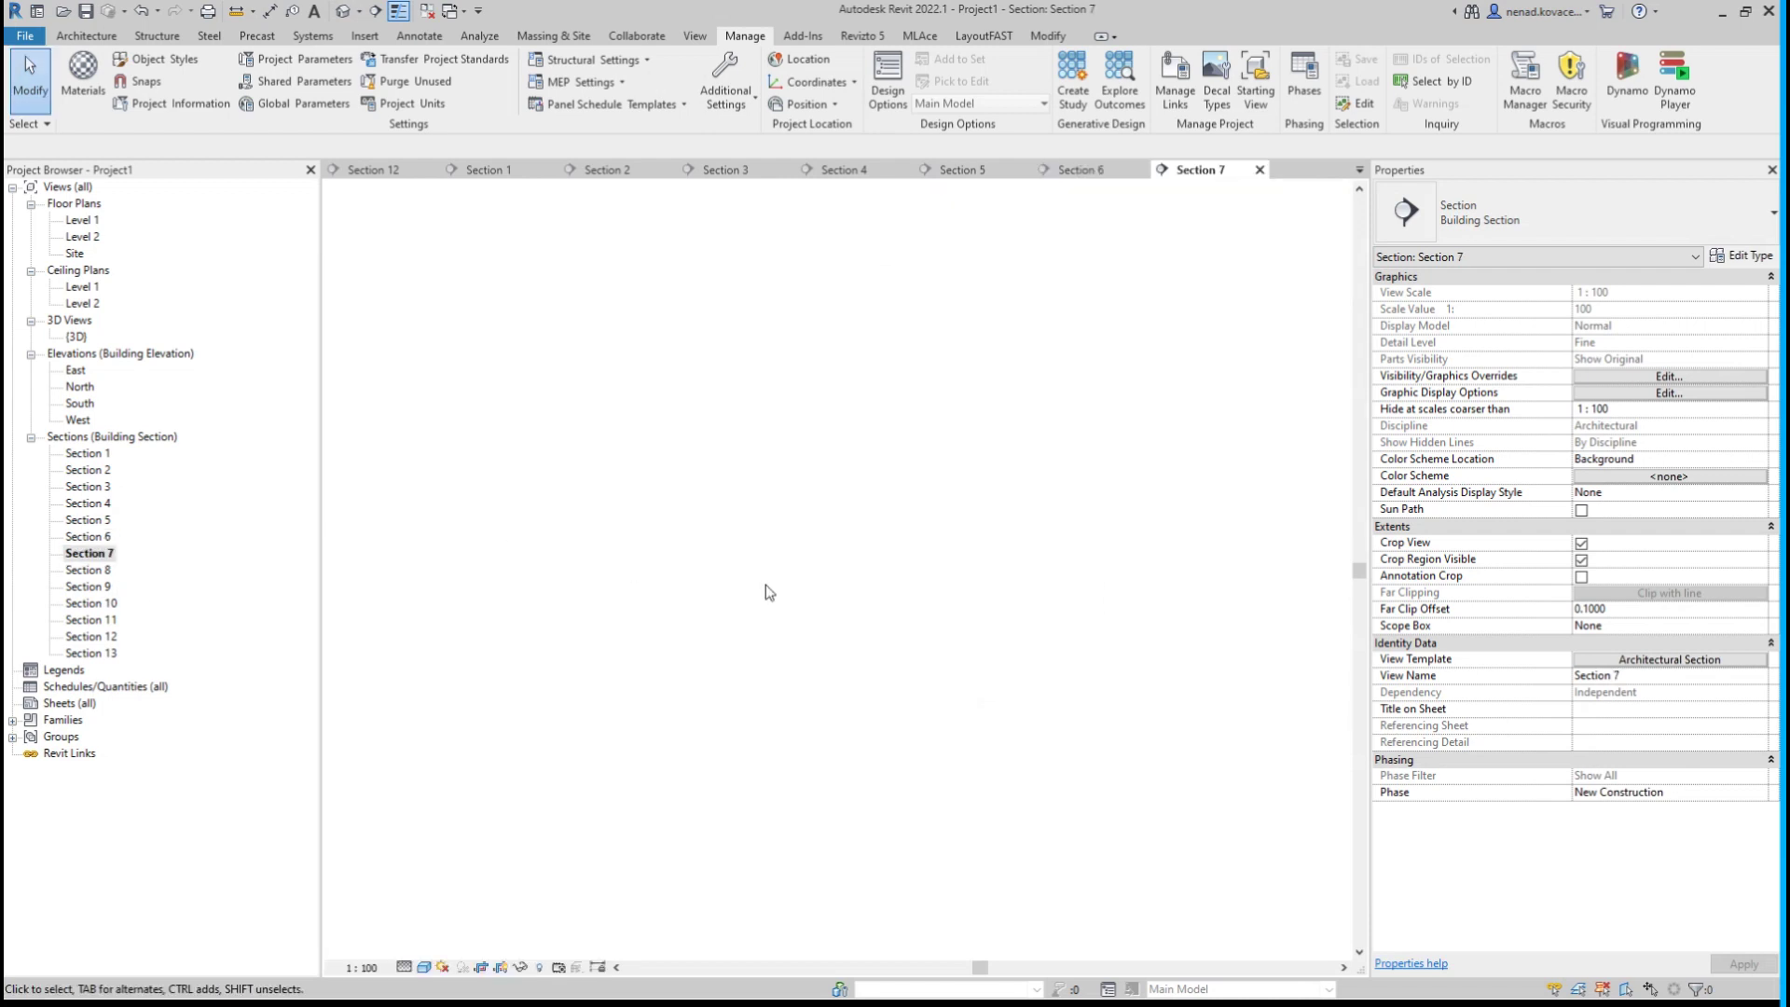
scroll(850, 438, up, 3)
double_click(89, 570)
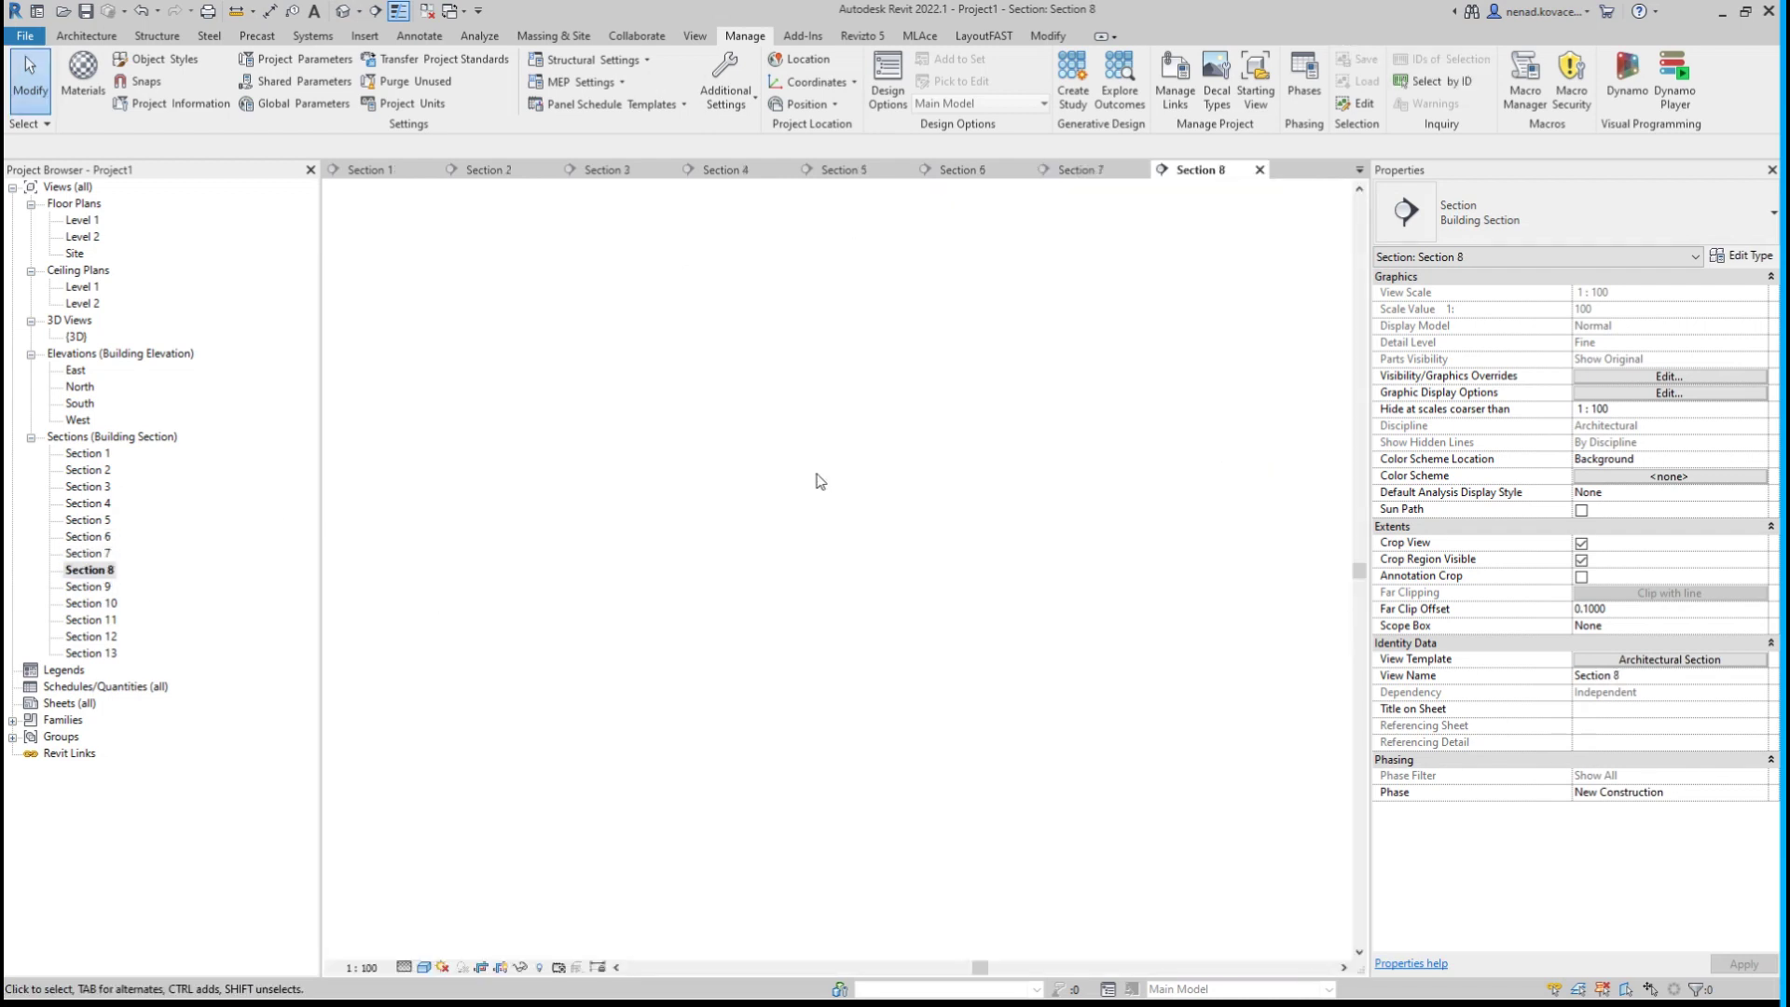
scroll(825, 412, up, 3)
Open the Section 9, Section 10, Section 11 and Section 12 views in turn and check whether each cuts the generated tunnel.
double_click(107, 587)
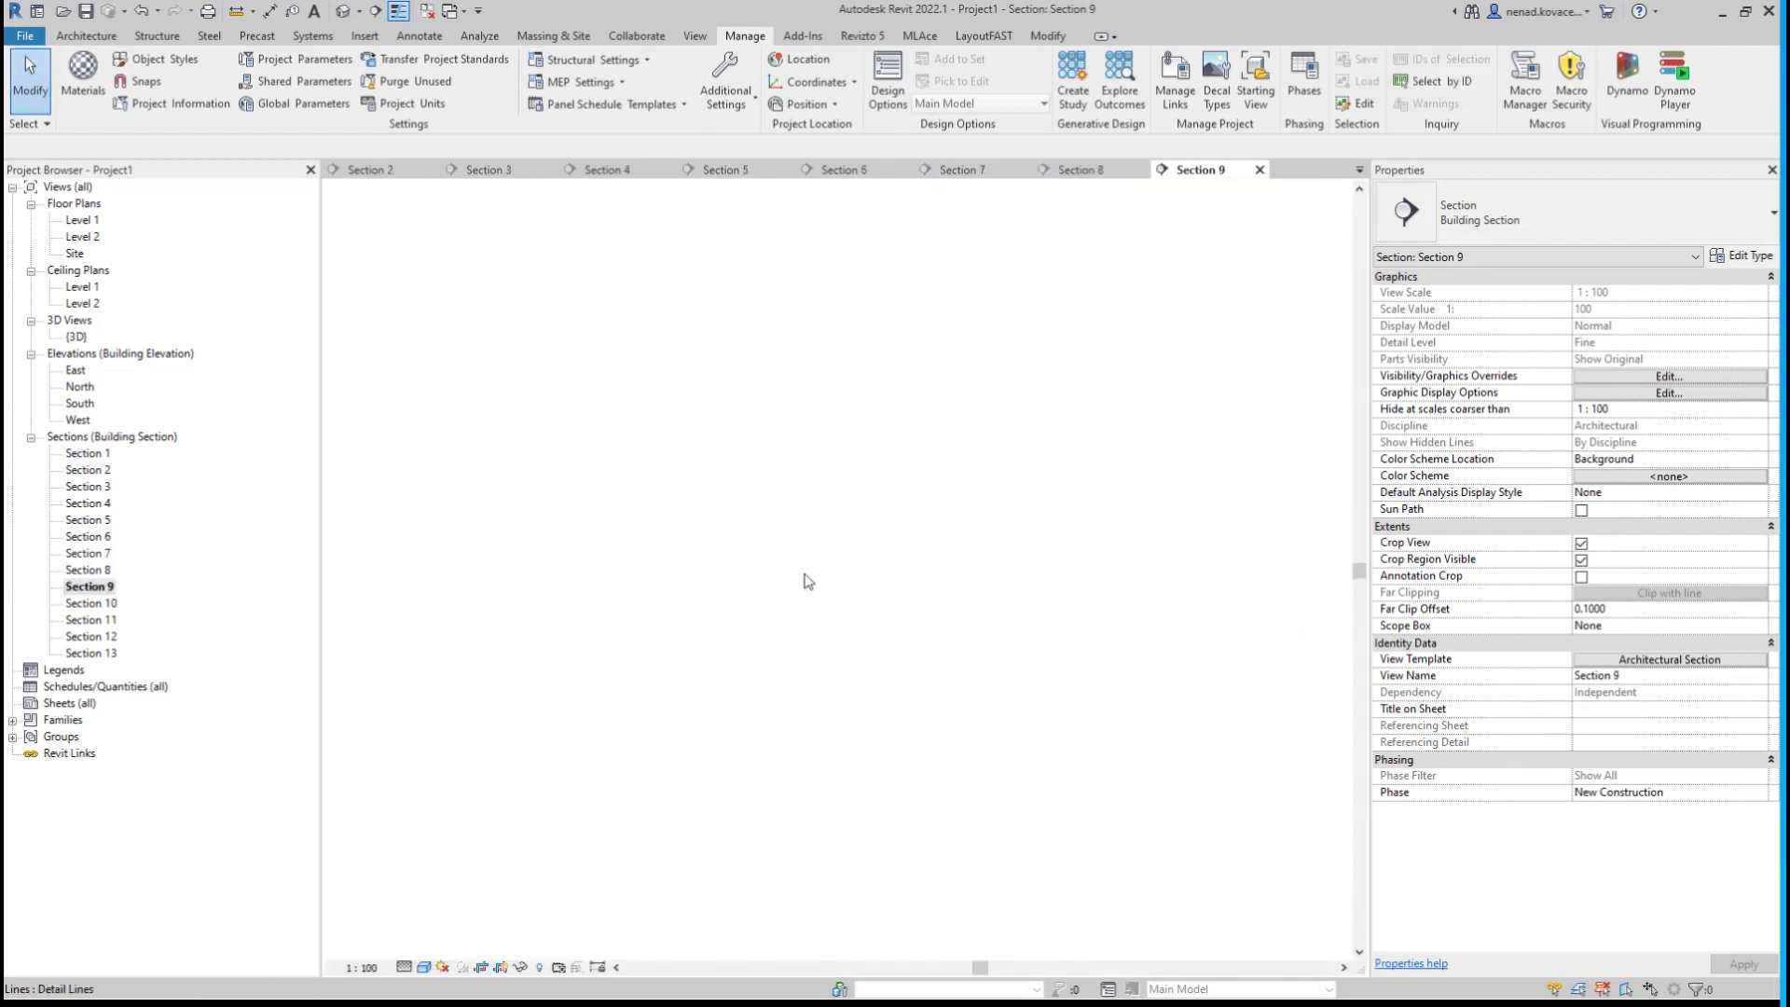
scroll(820, 597, up, 3)
double_click(91, 603)
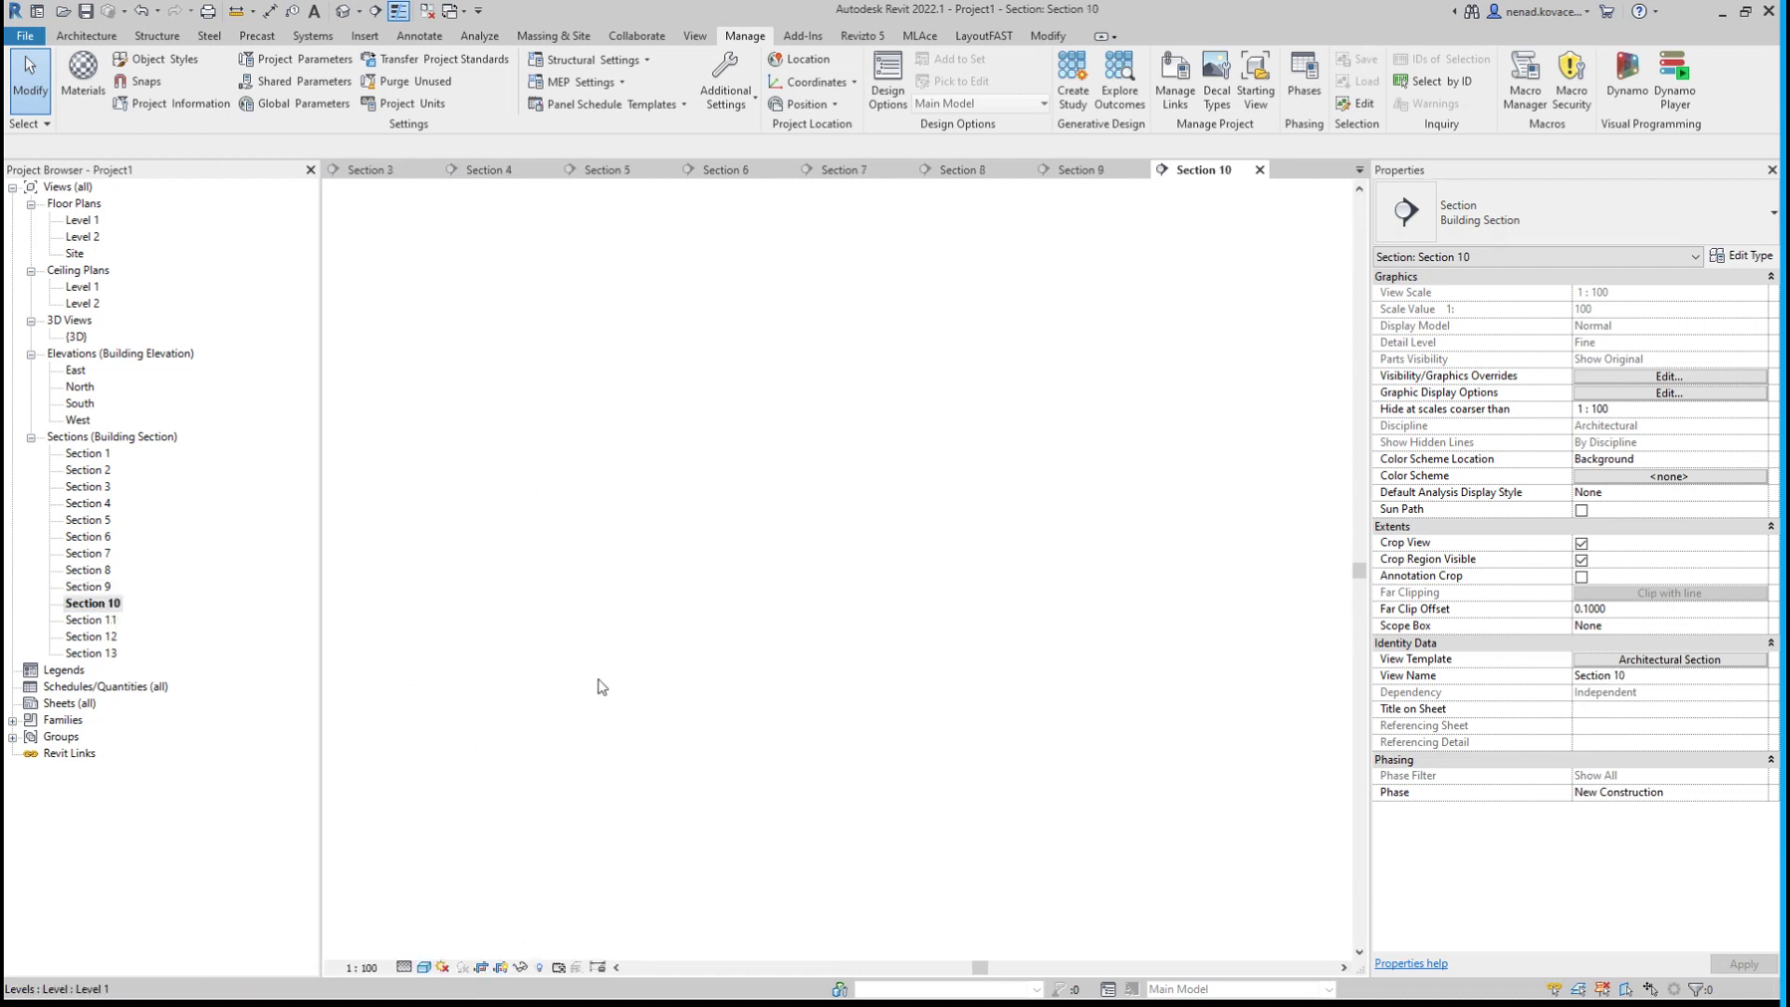
scroll(820, 597, up, 3)
double_click(91, 619)
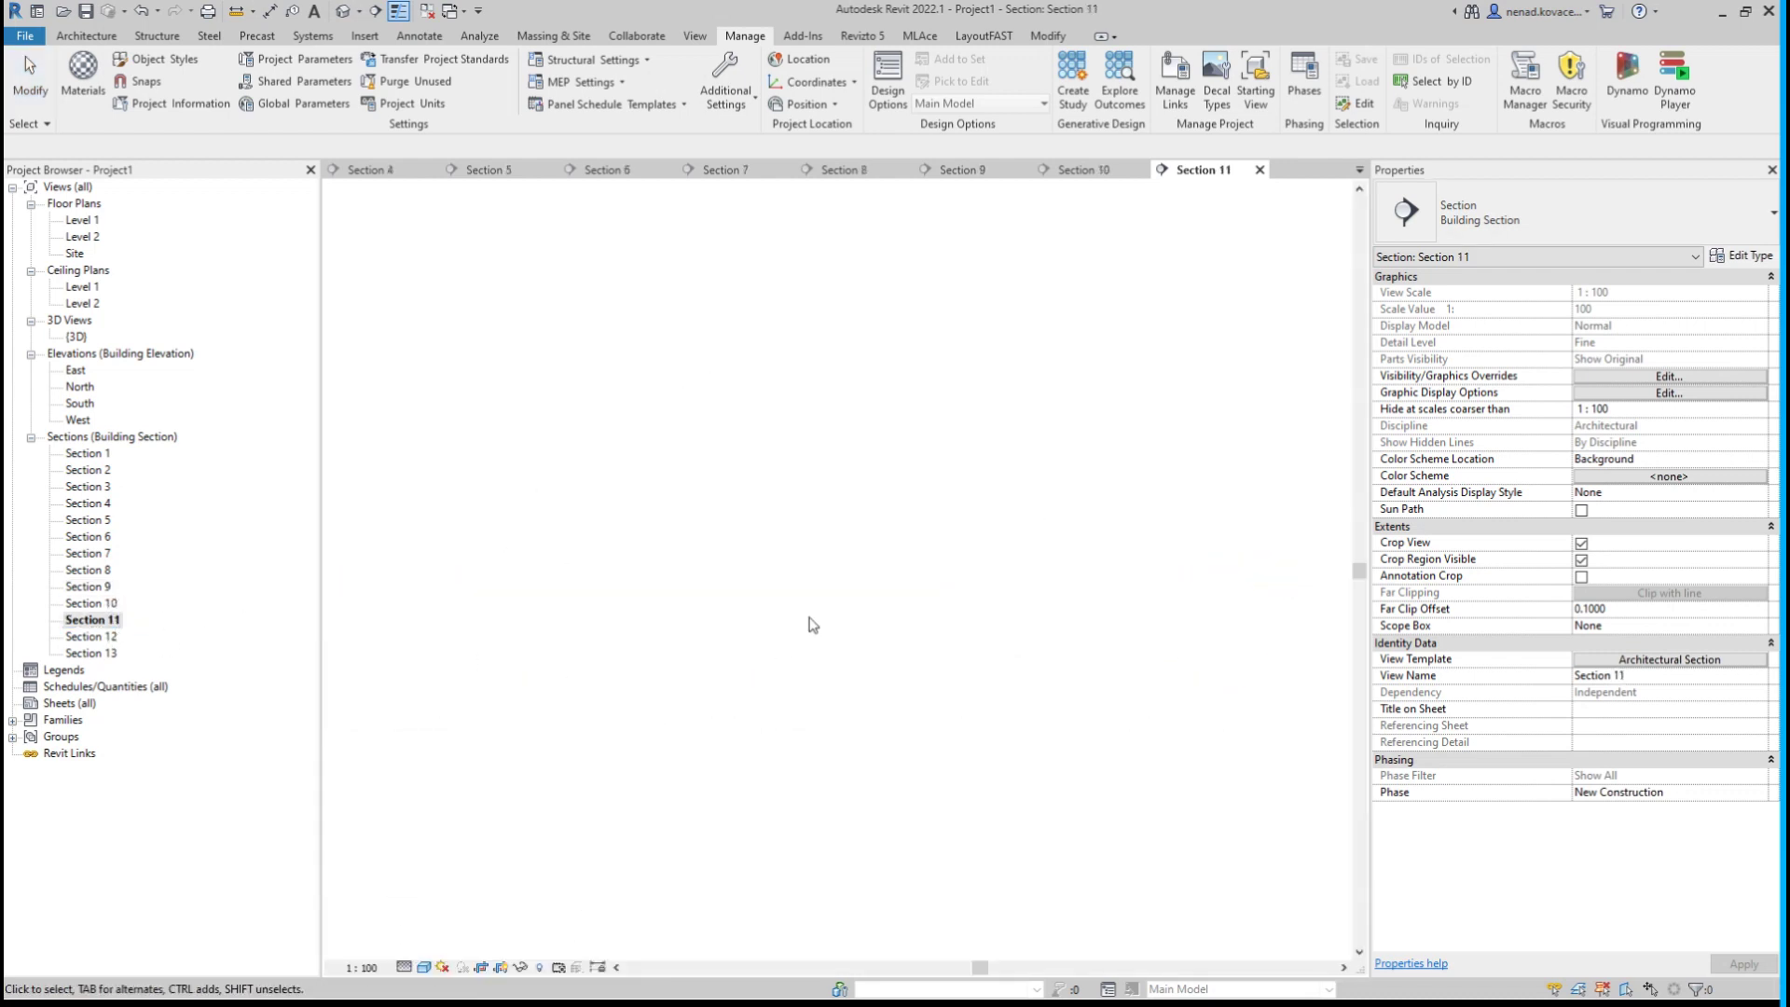
scroll(808, 619, up, 3)
double_click(91, 637)
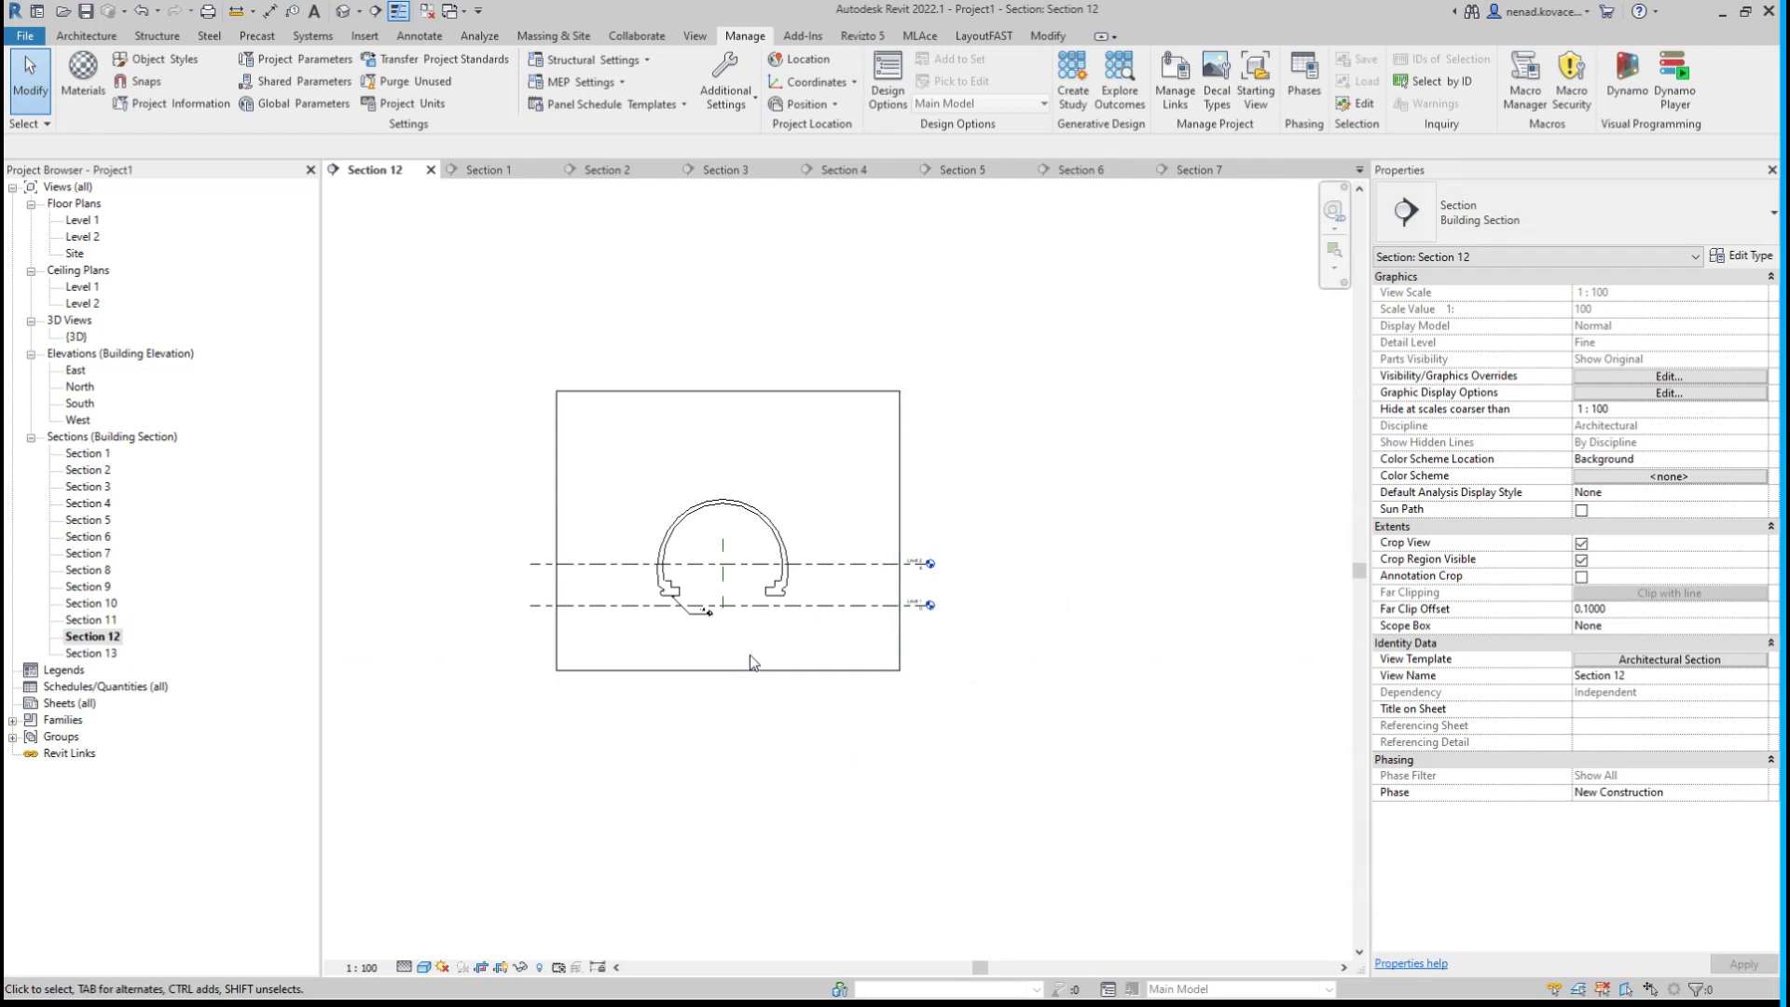
scroll(710, 565, up, 3)
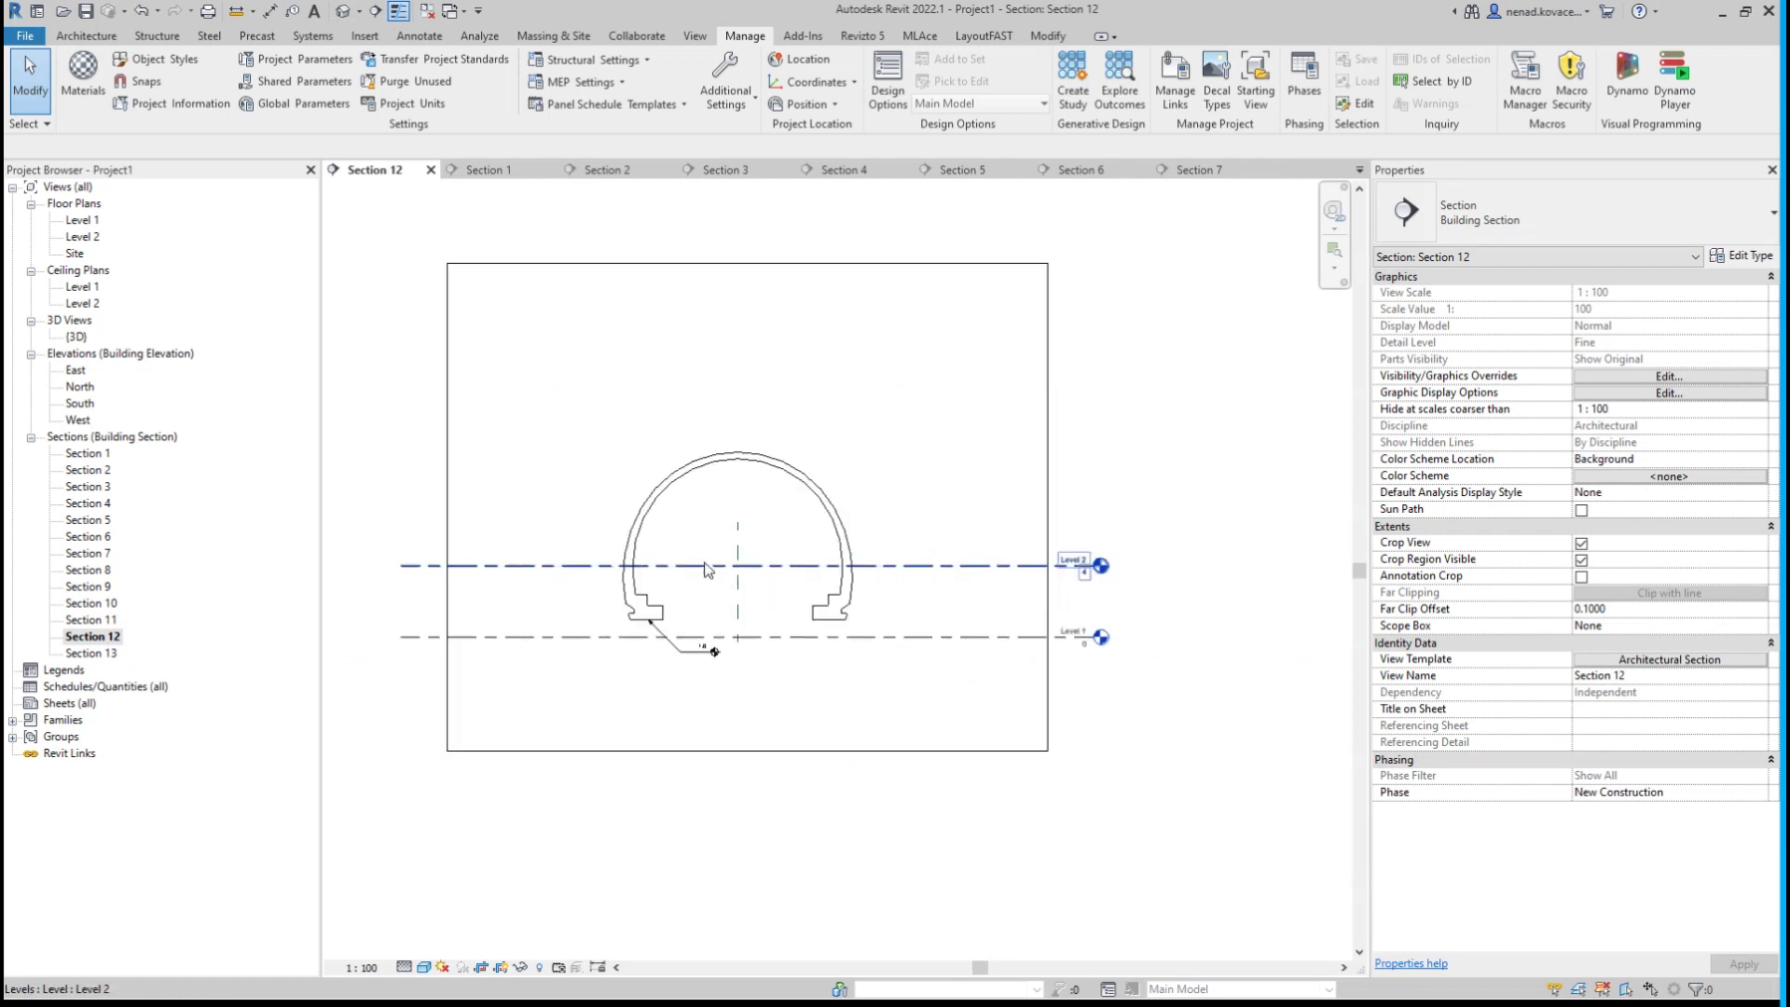
Close all views except Section 12 and open the Level 1 floor plan at the tunnel's right end.
click(425, 12)
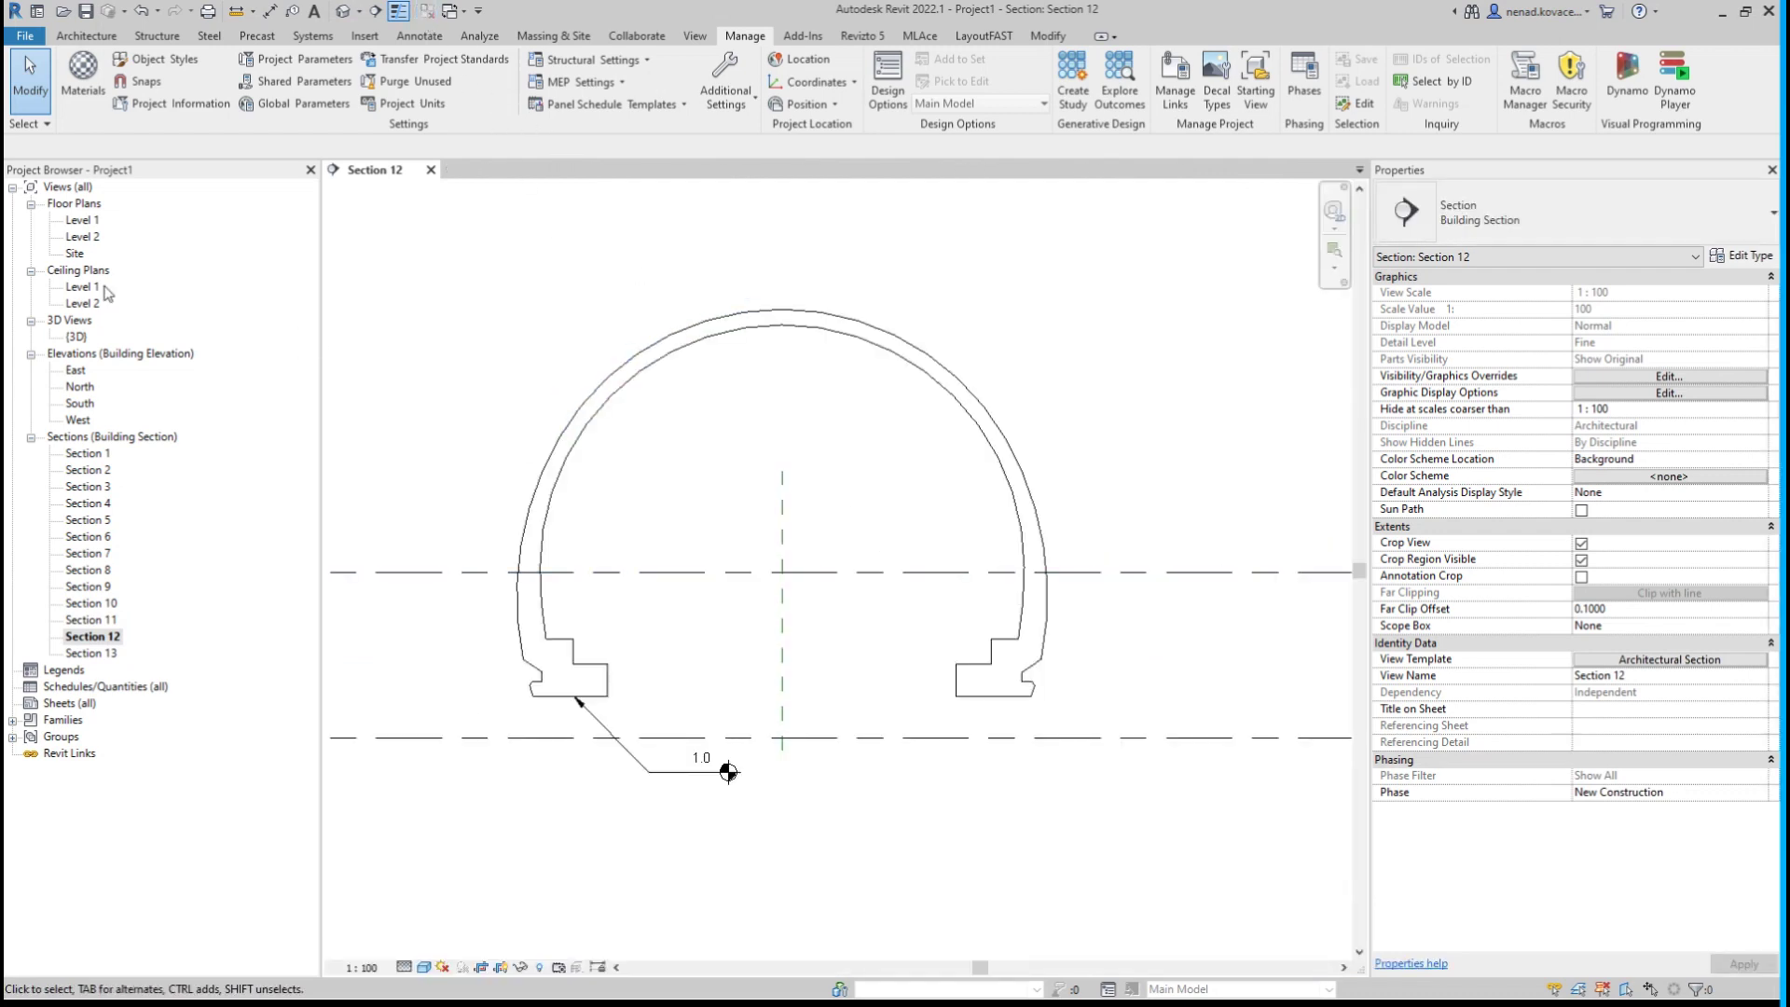
click(84, 220)
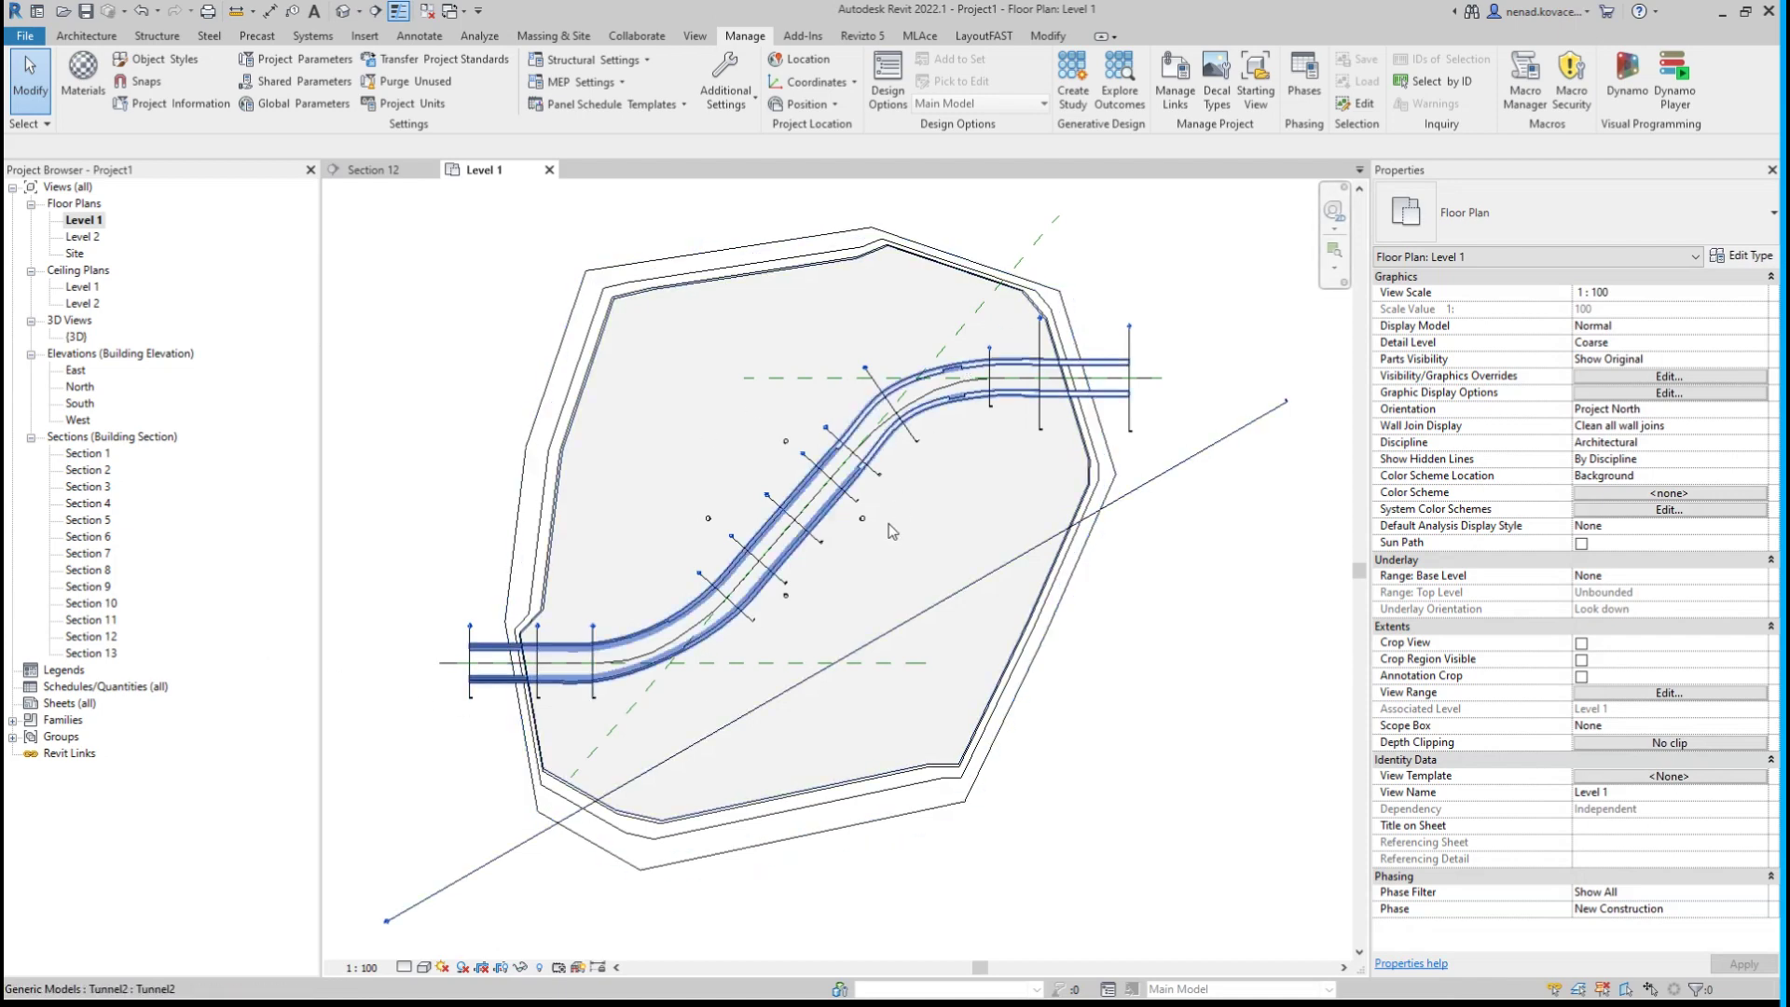
scroll(1137, 377, up, 8)
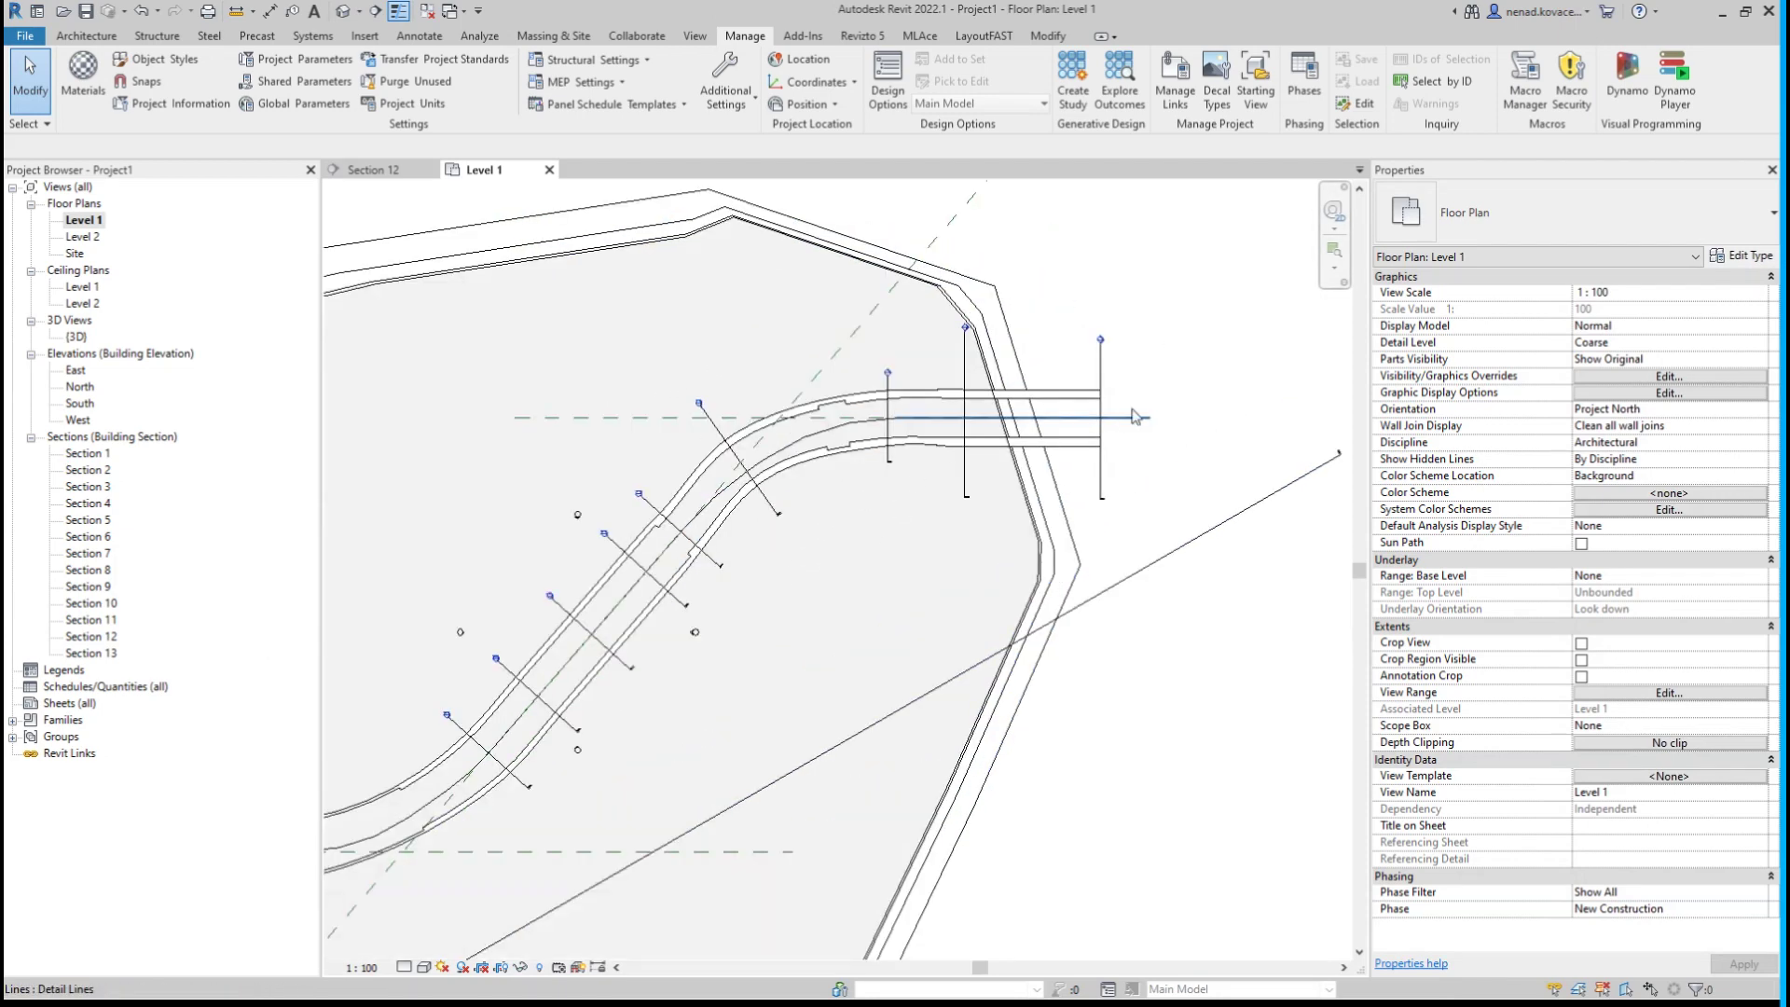
Select the Section 12 line in the Level 1 plan and examine its position relative to the tunnel's end face.
click(1044, 377)
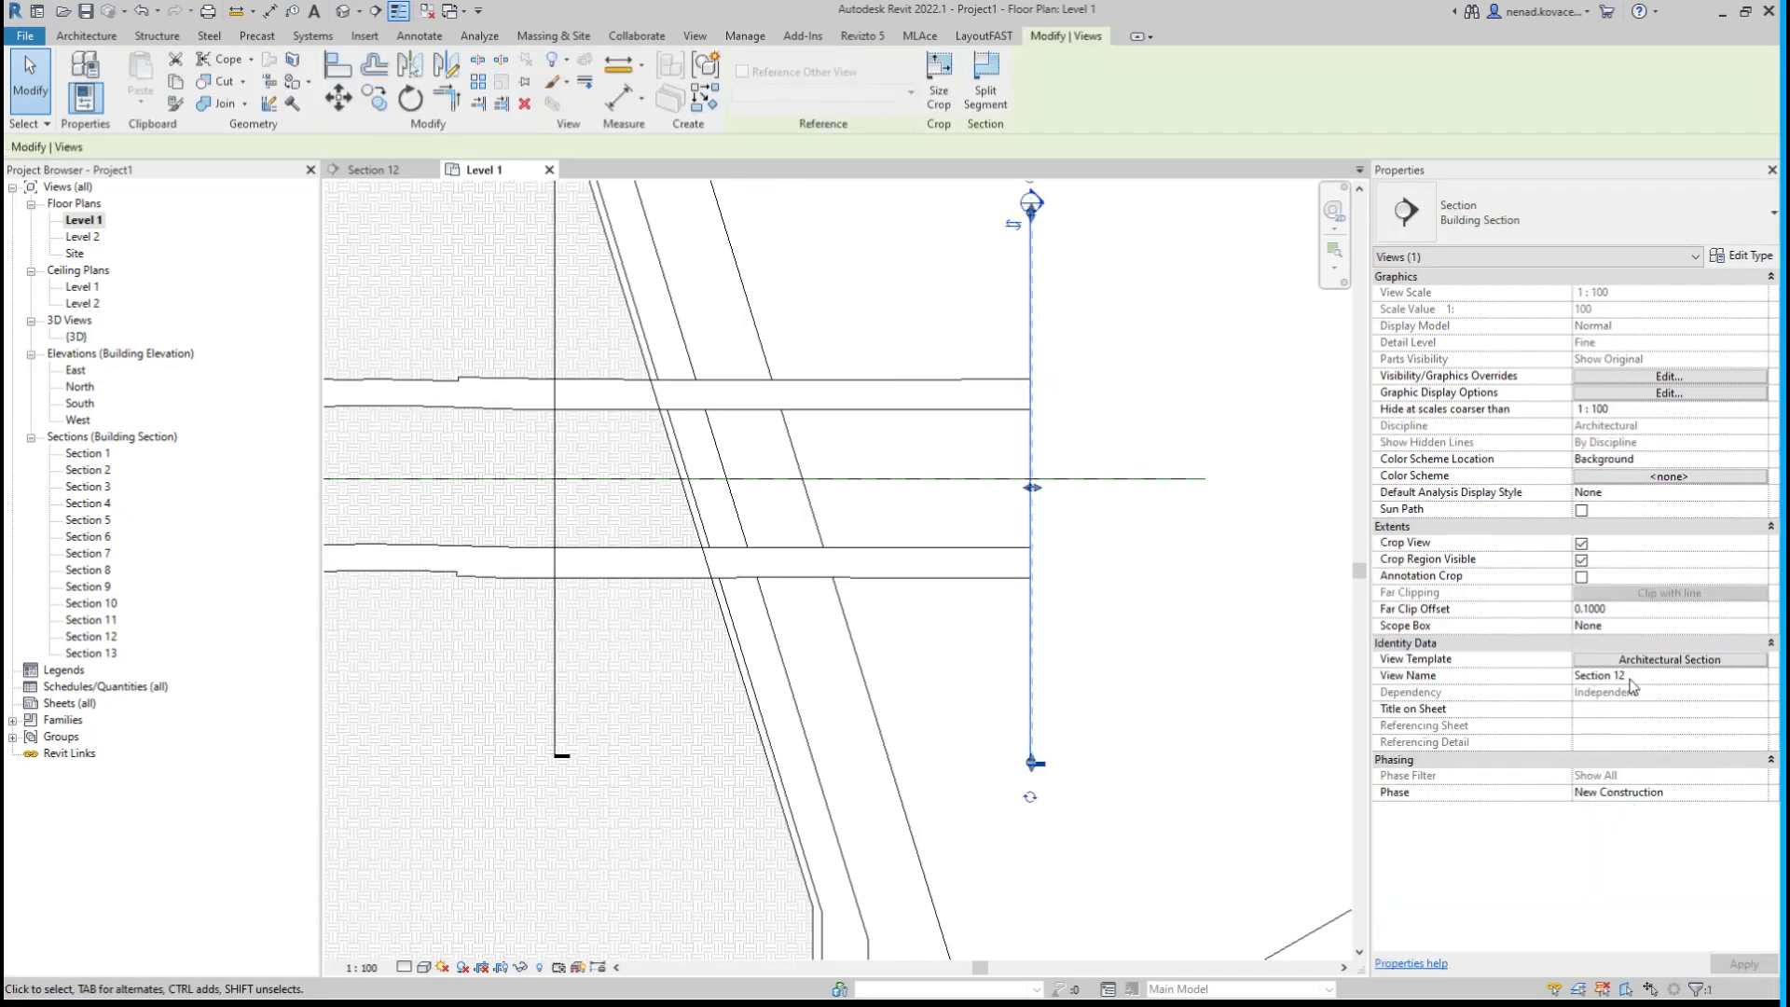
scroll(1038, 363, up, 5)
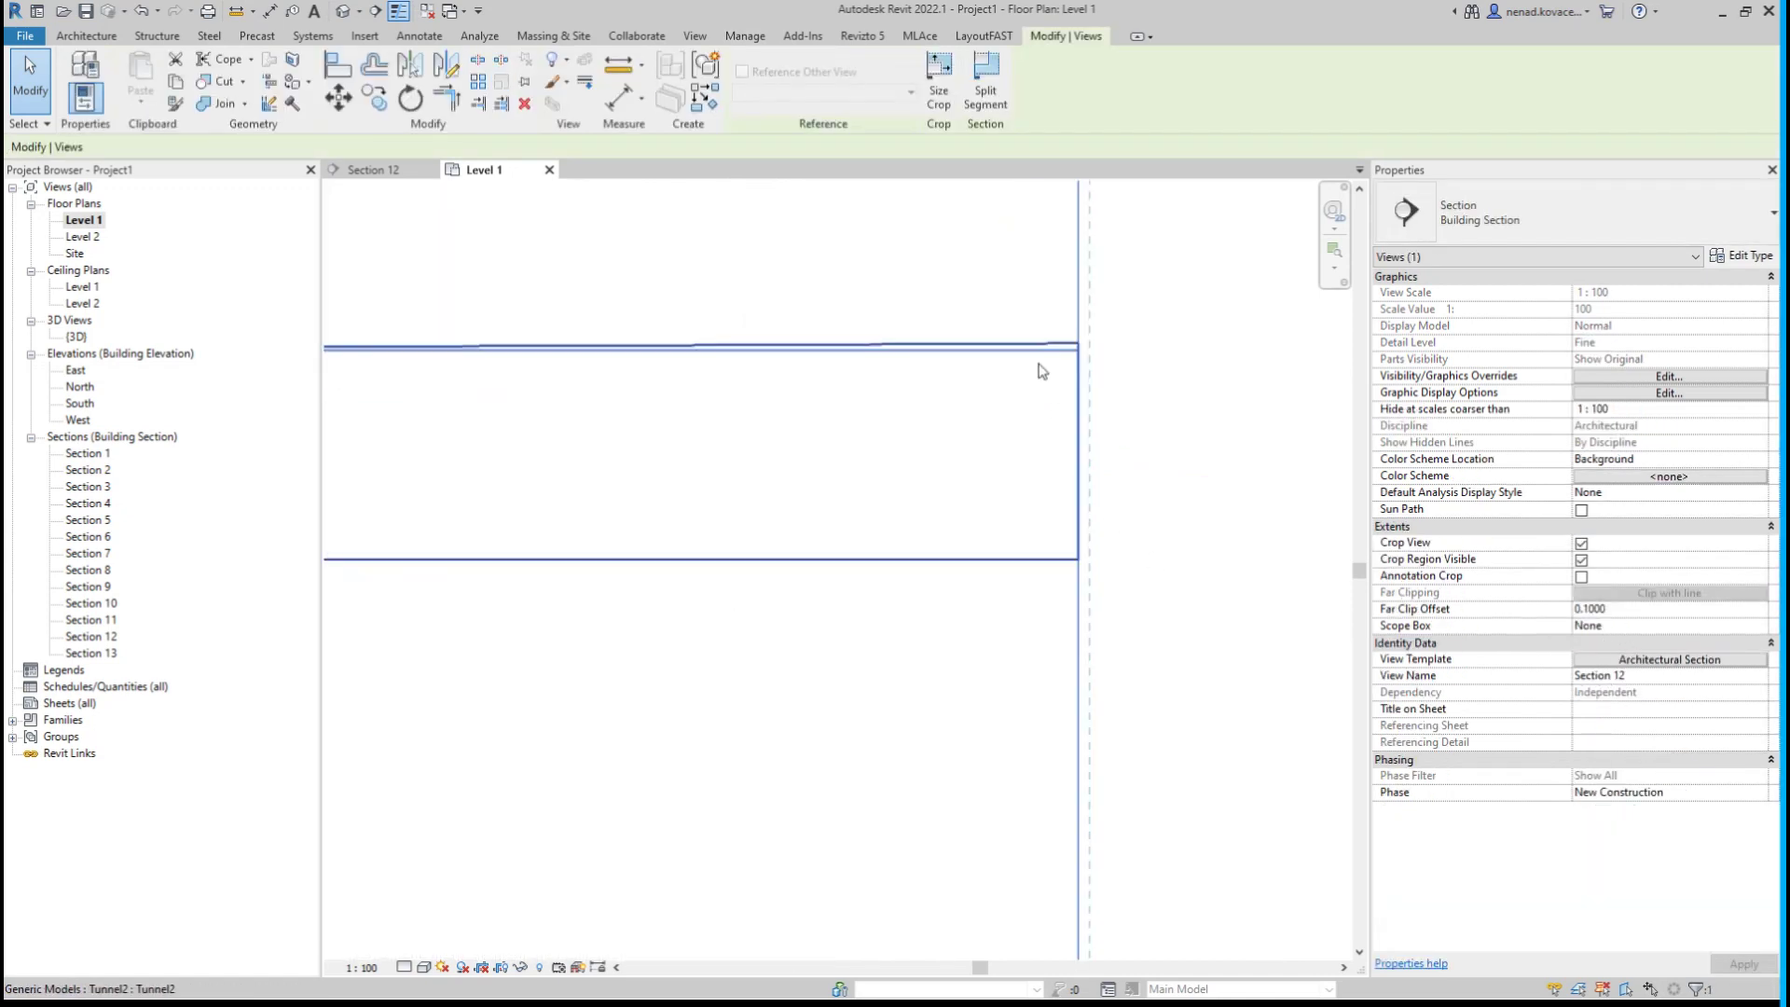
scroll(1088, 363, up, 2)
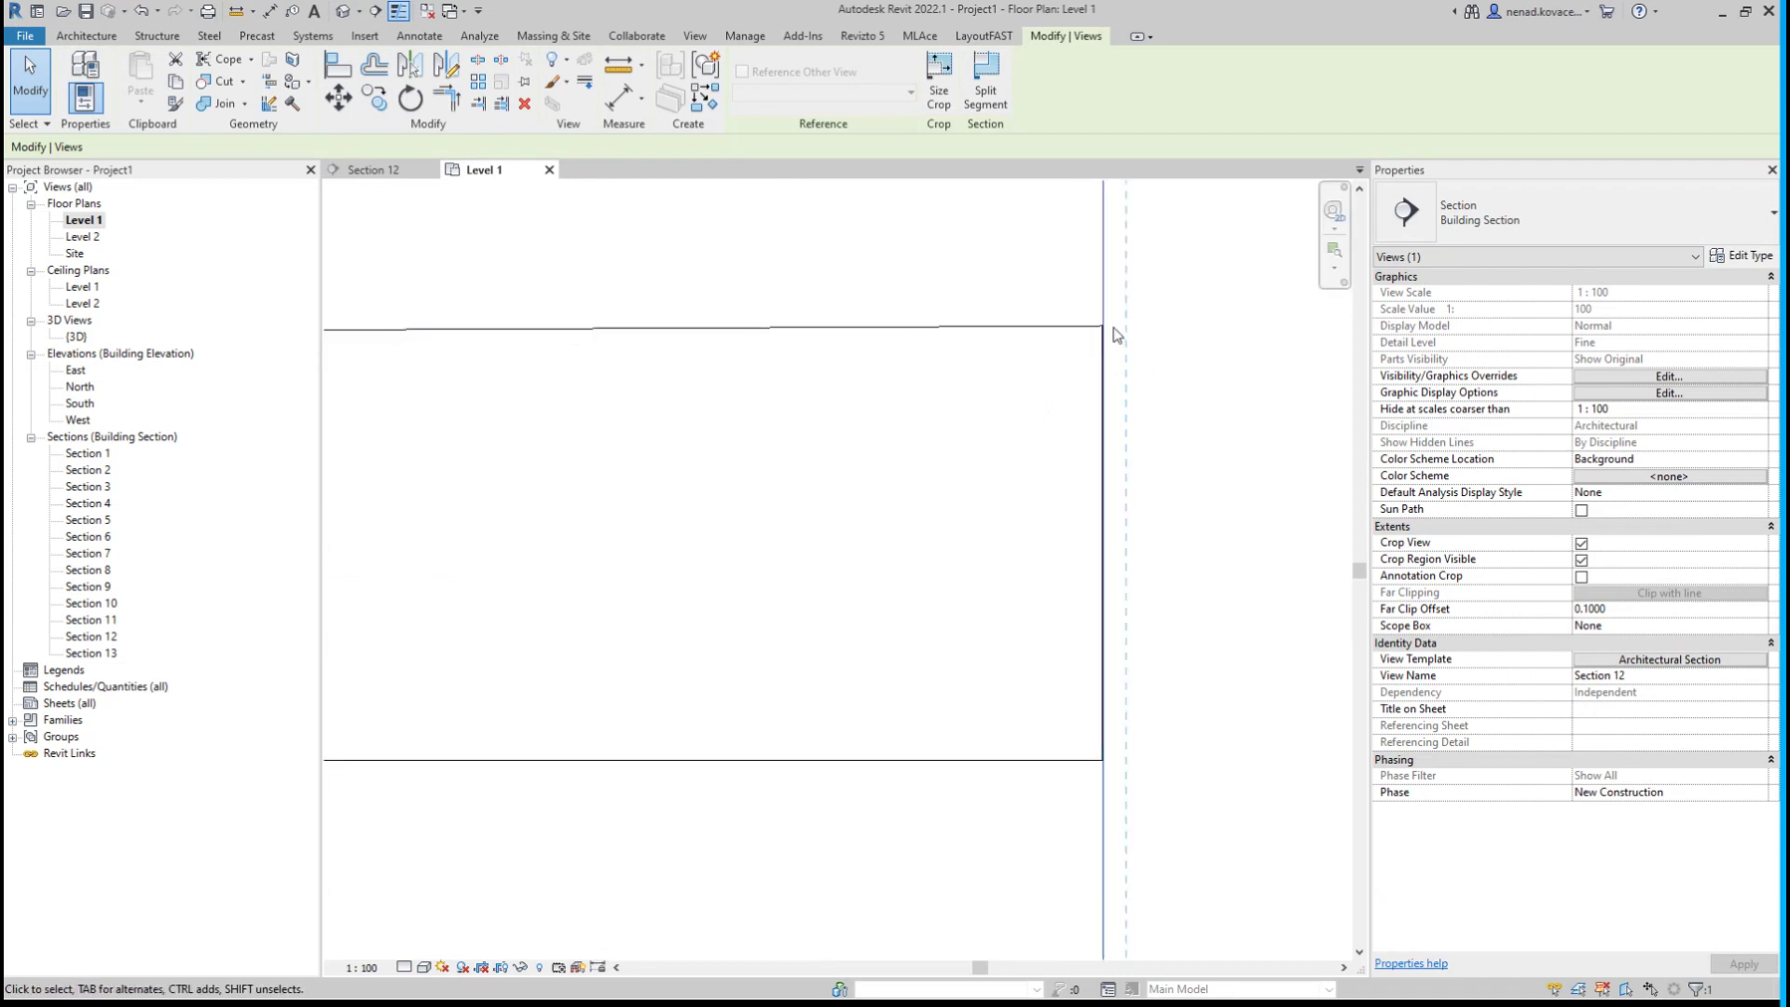
scroll(1076, 298, down, 2)
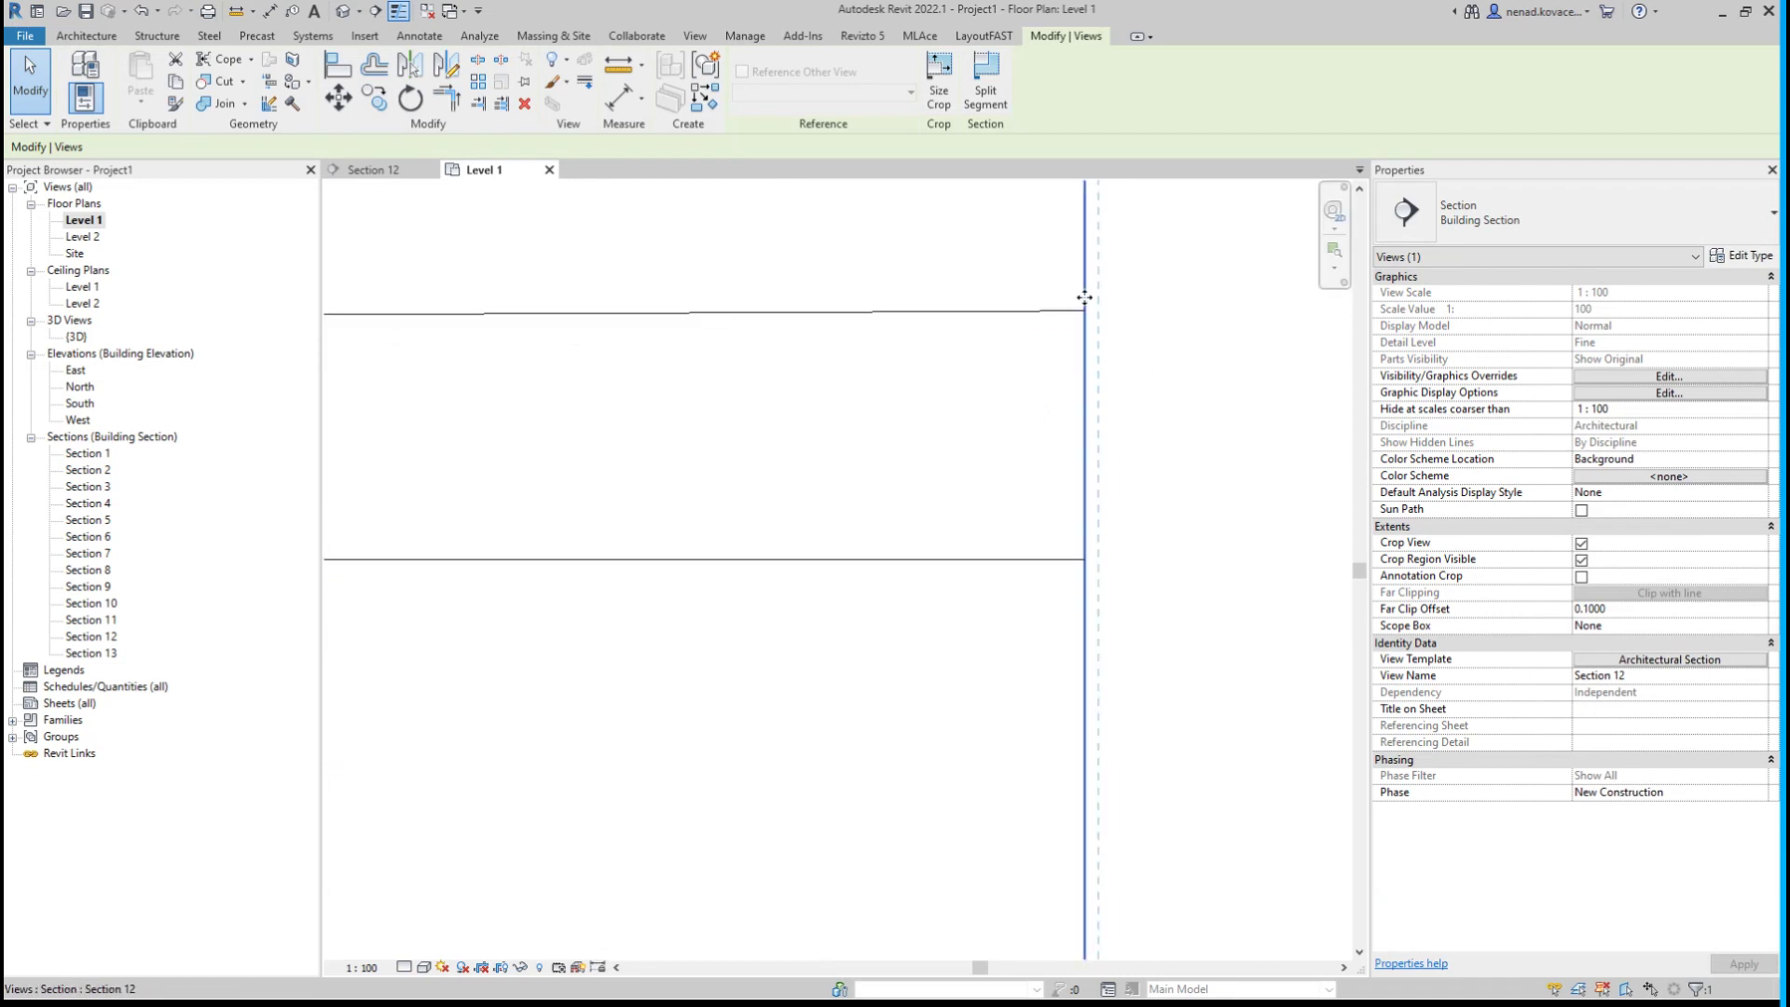
Move the Section 12 line 0.05 back into the tunnel from its end face and open the section's view.
click(338, 98)
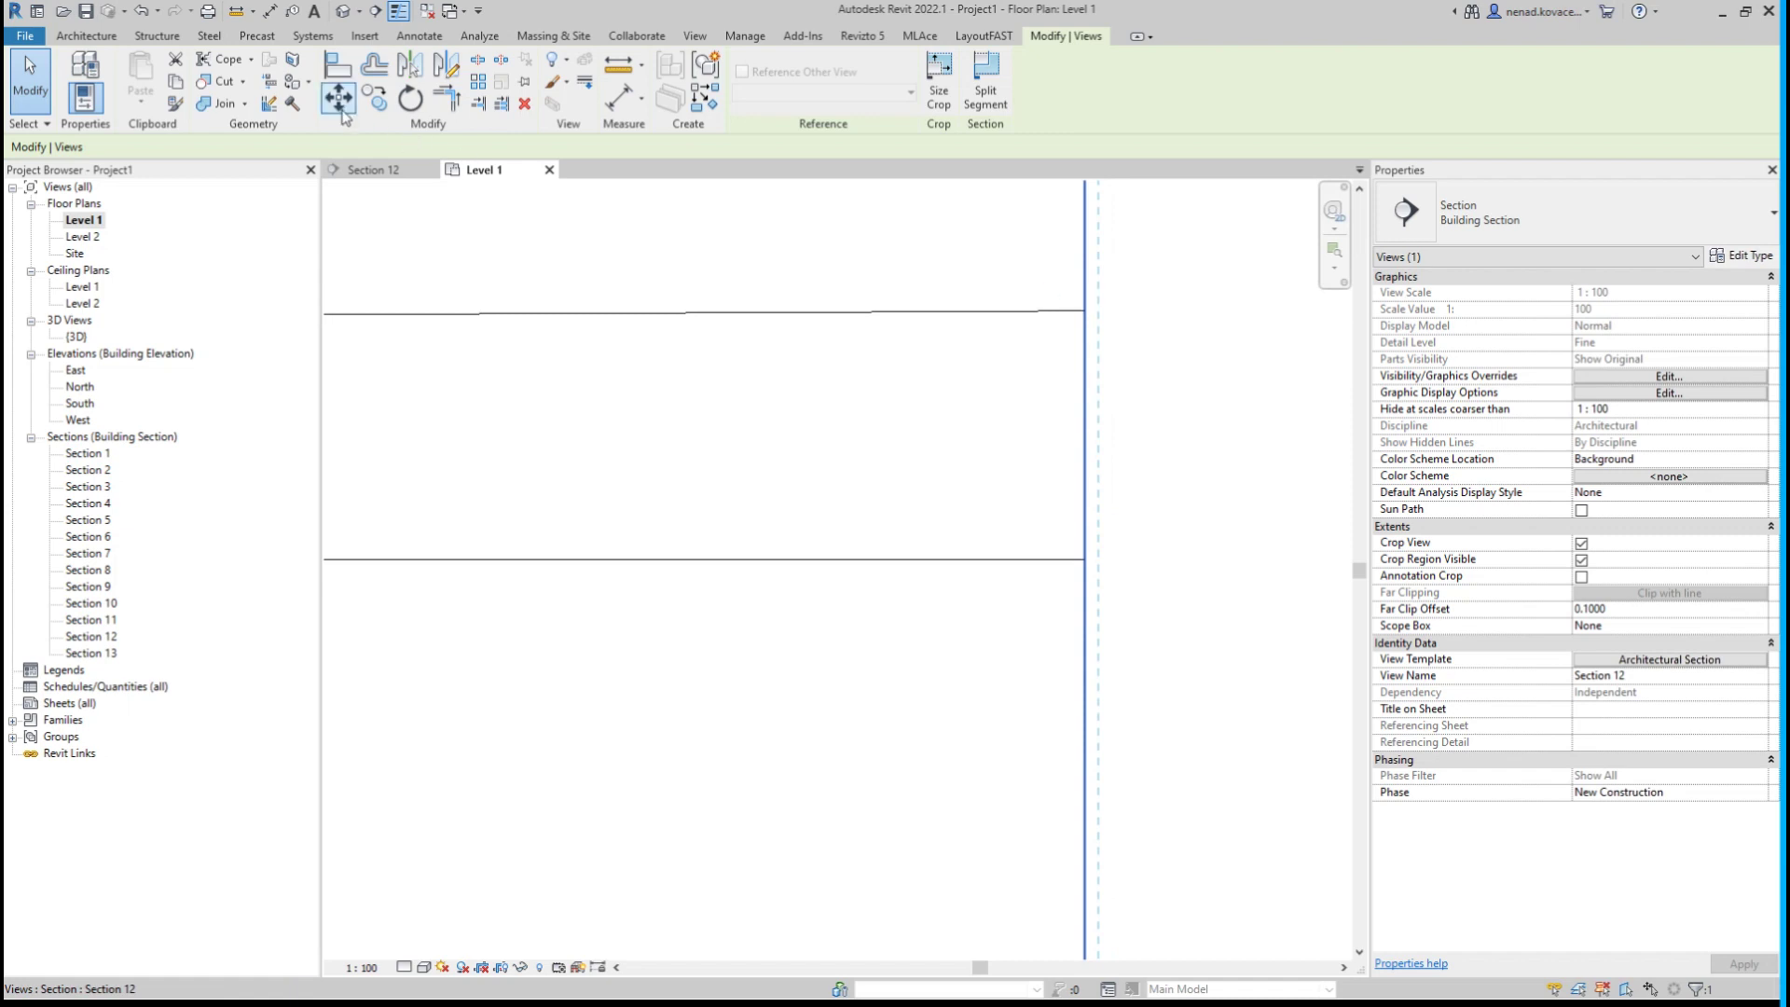
click(1017, 282)
text(0)
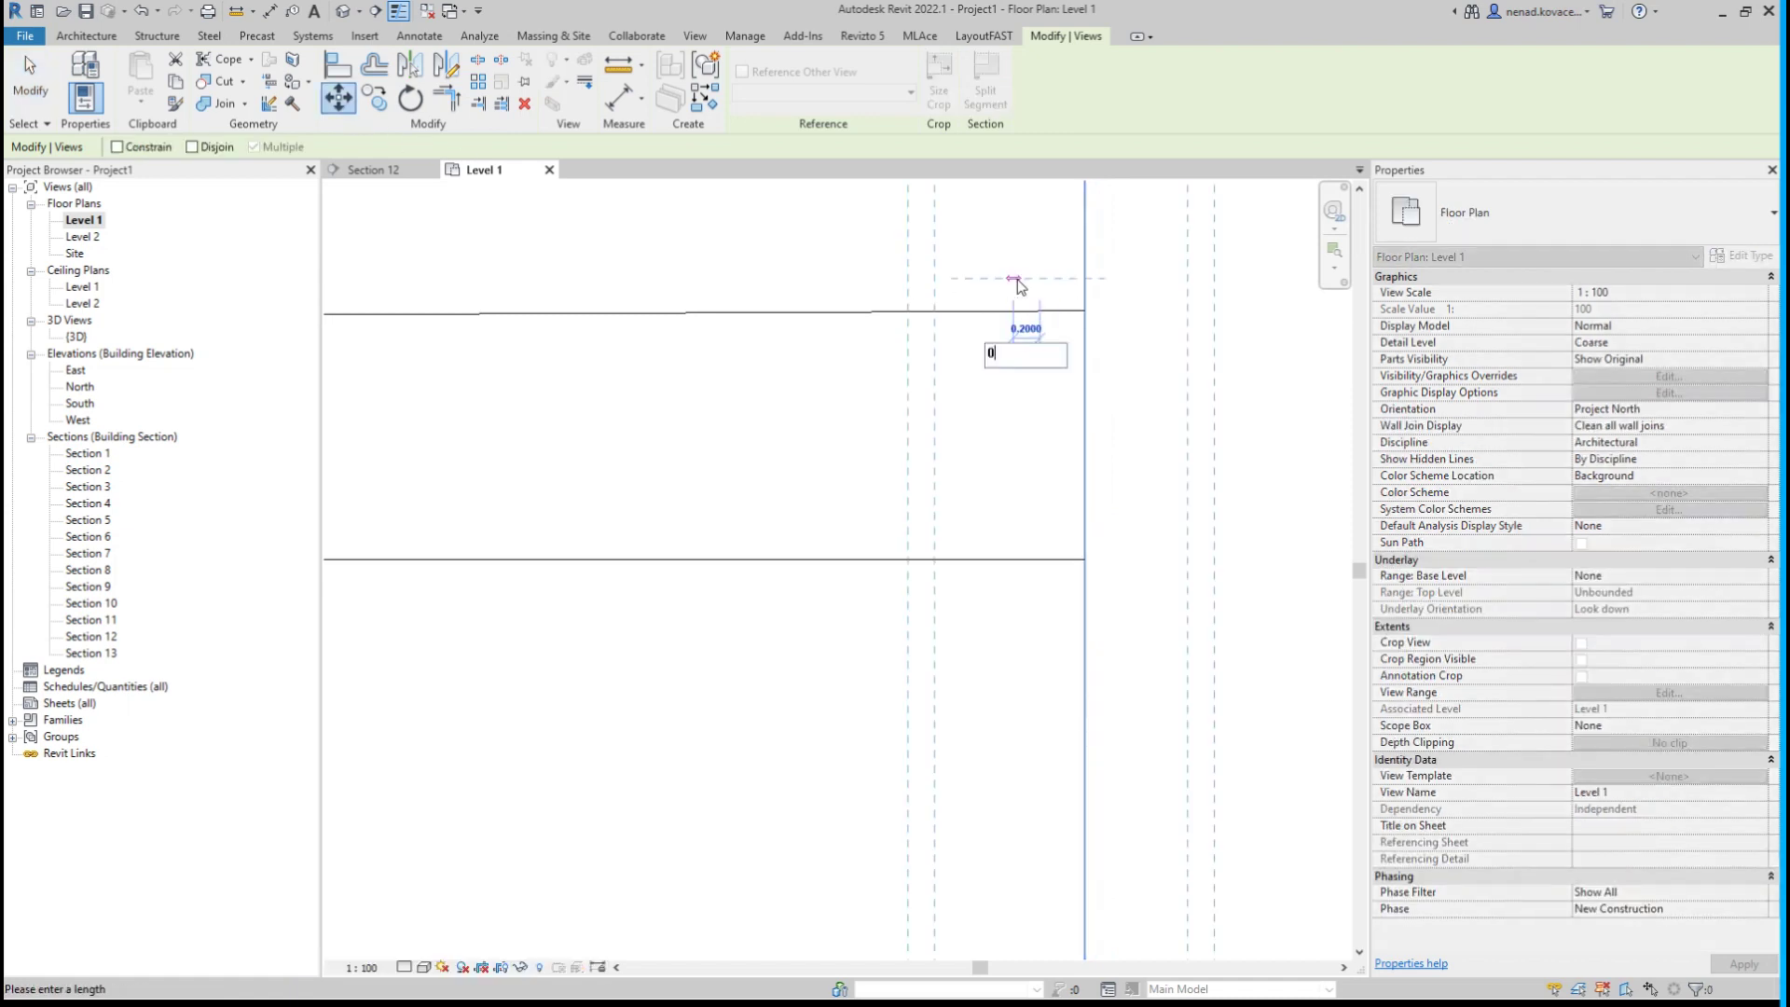
text(.05)
key(Return)
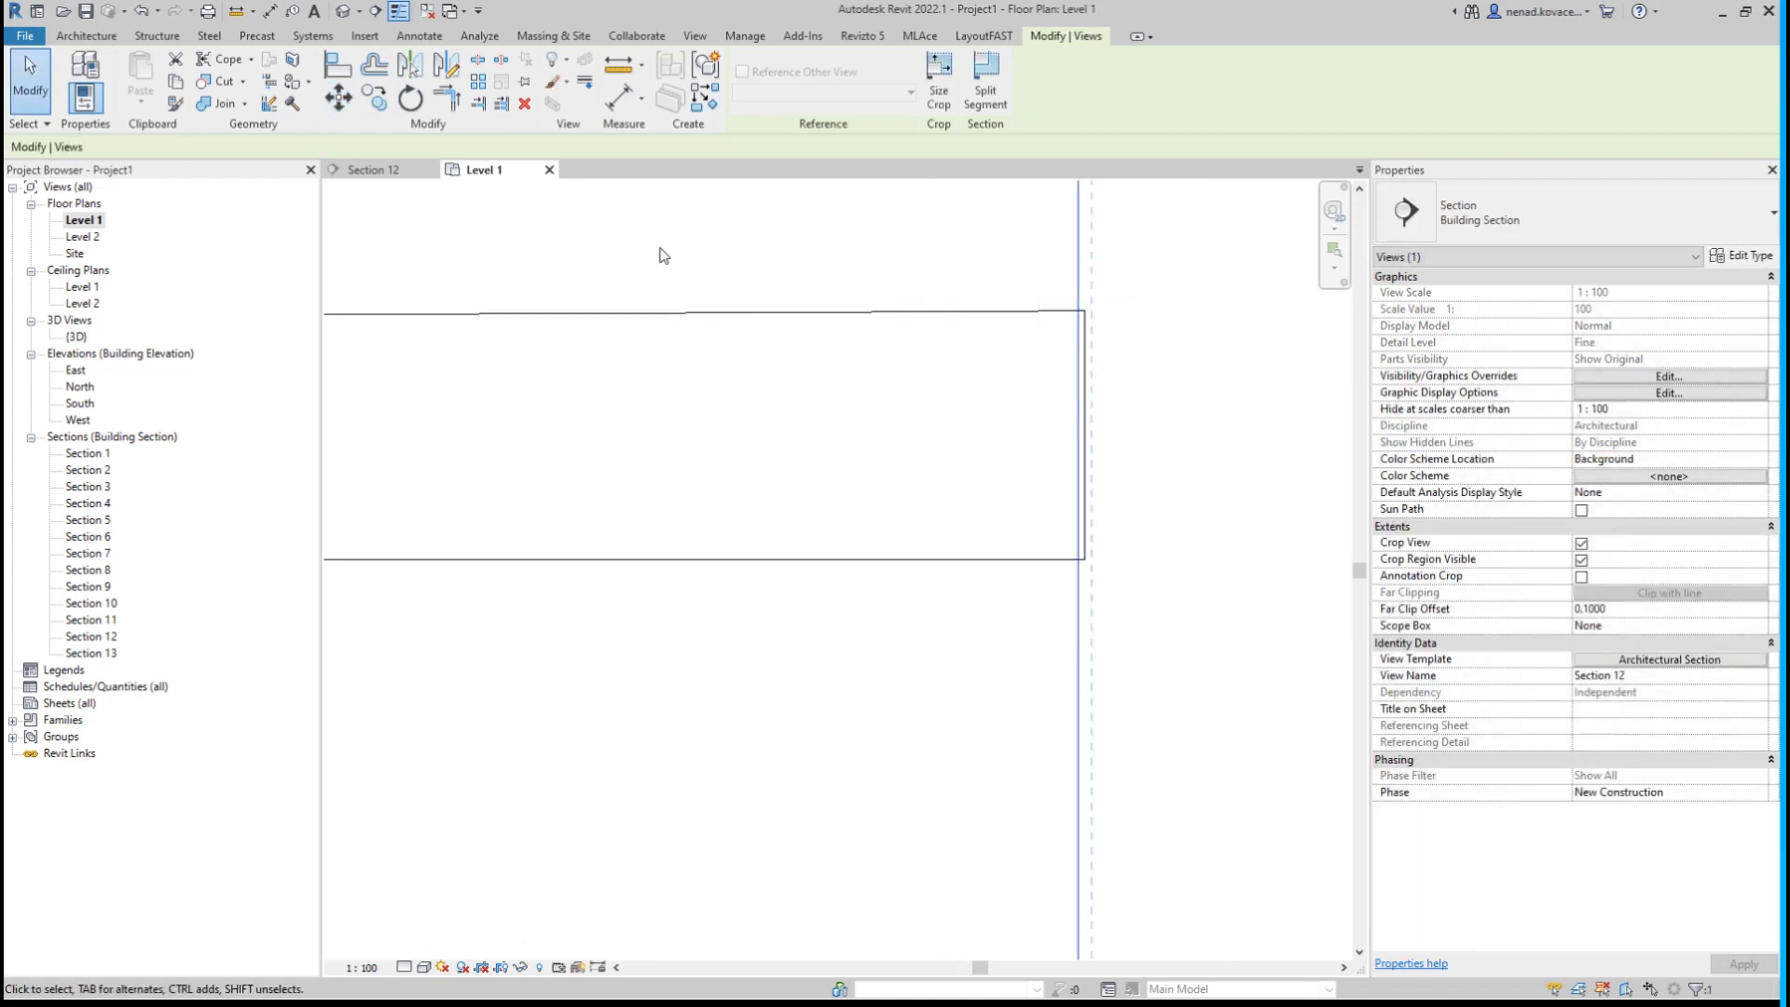
right_click(1073, 271)
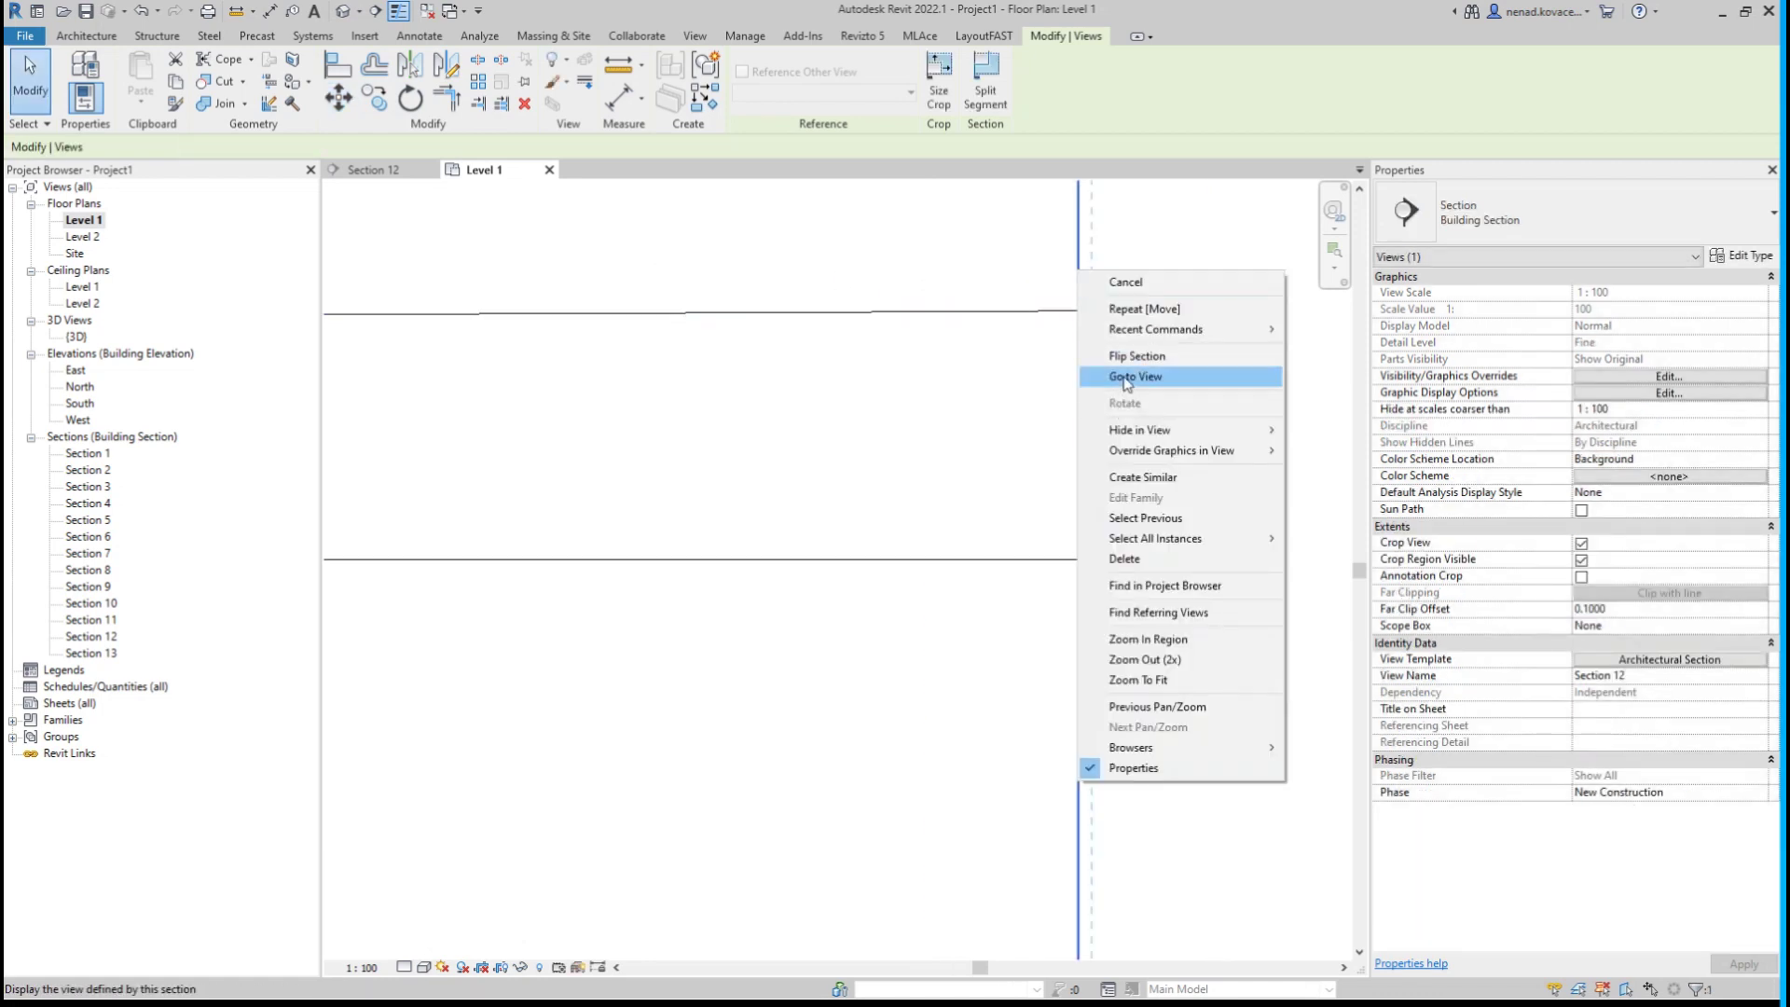
click(1129, 395)
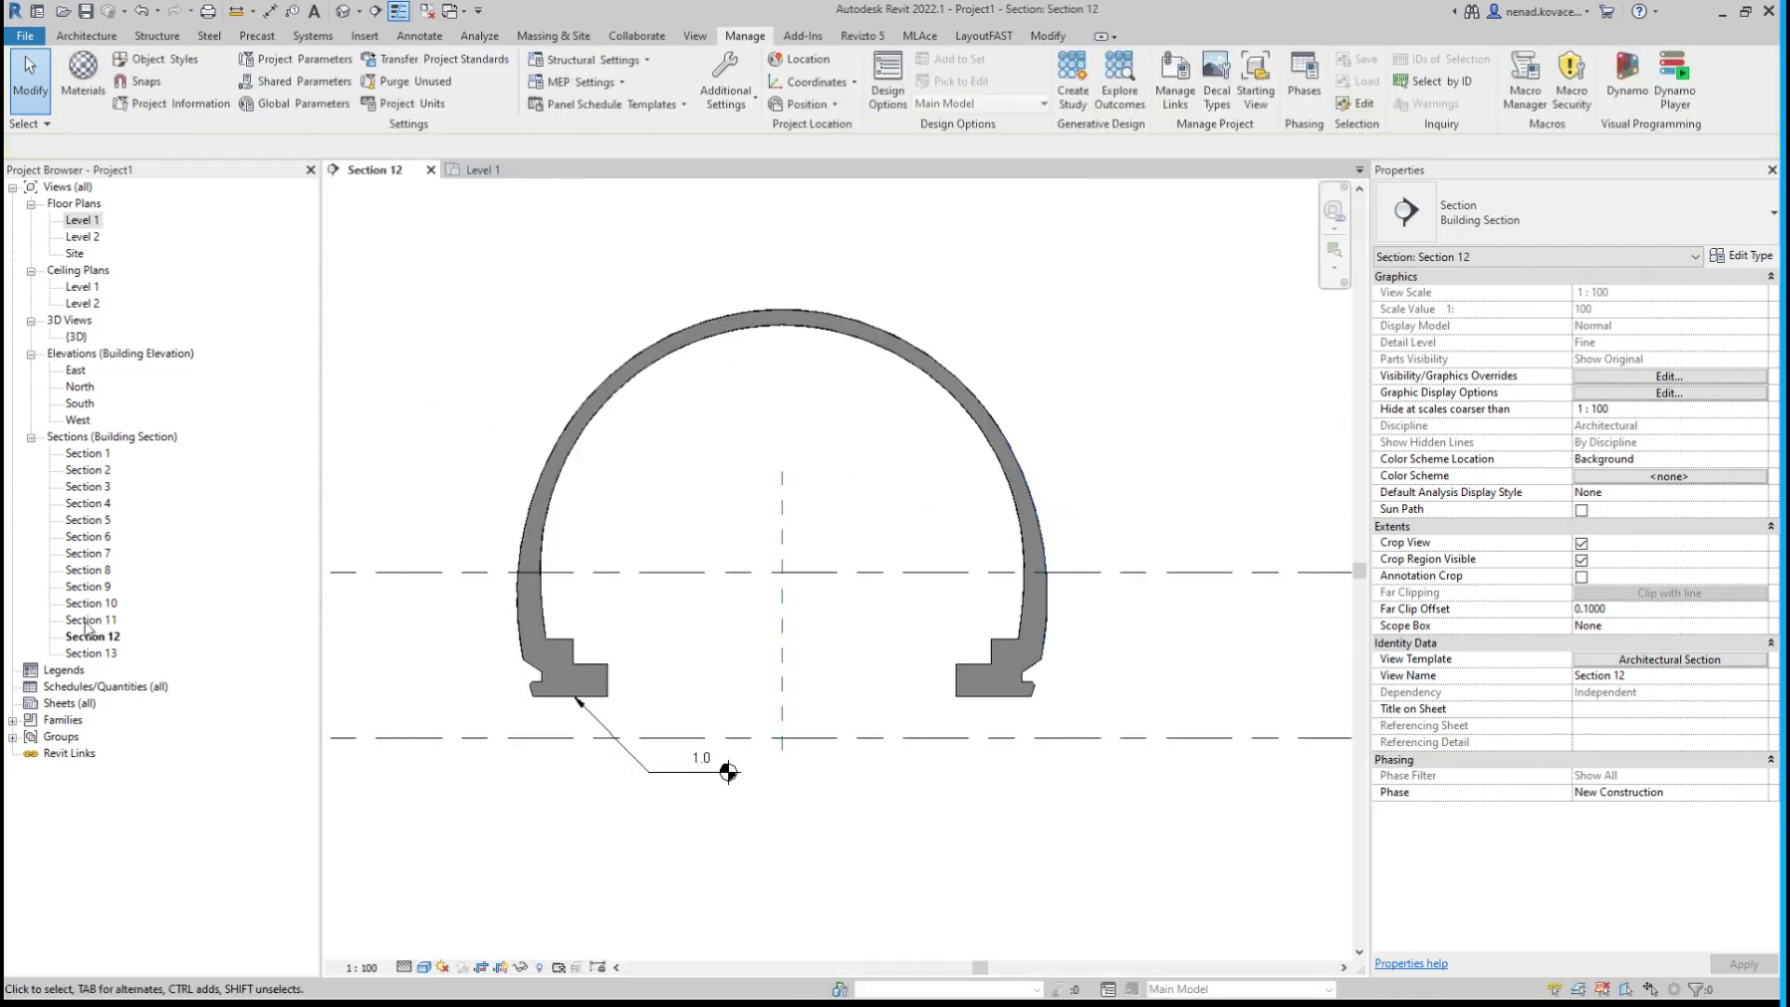
Open the default 3D view and examine the tunnel's portals and underside where it passes through the terrain.
double_click(76, 337)
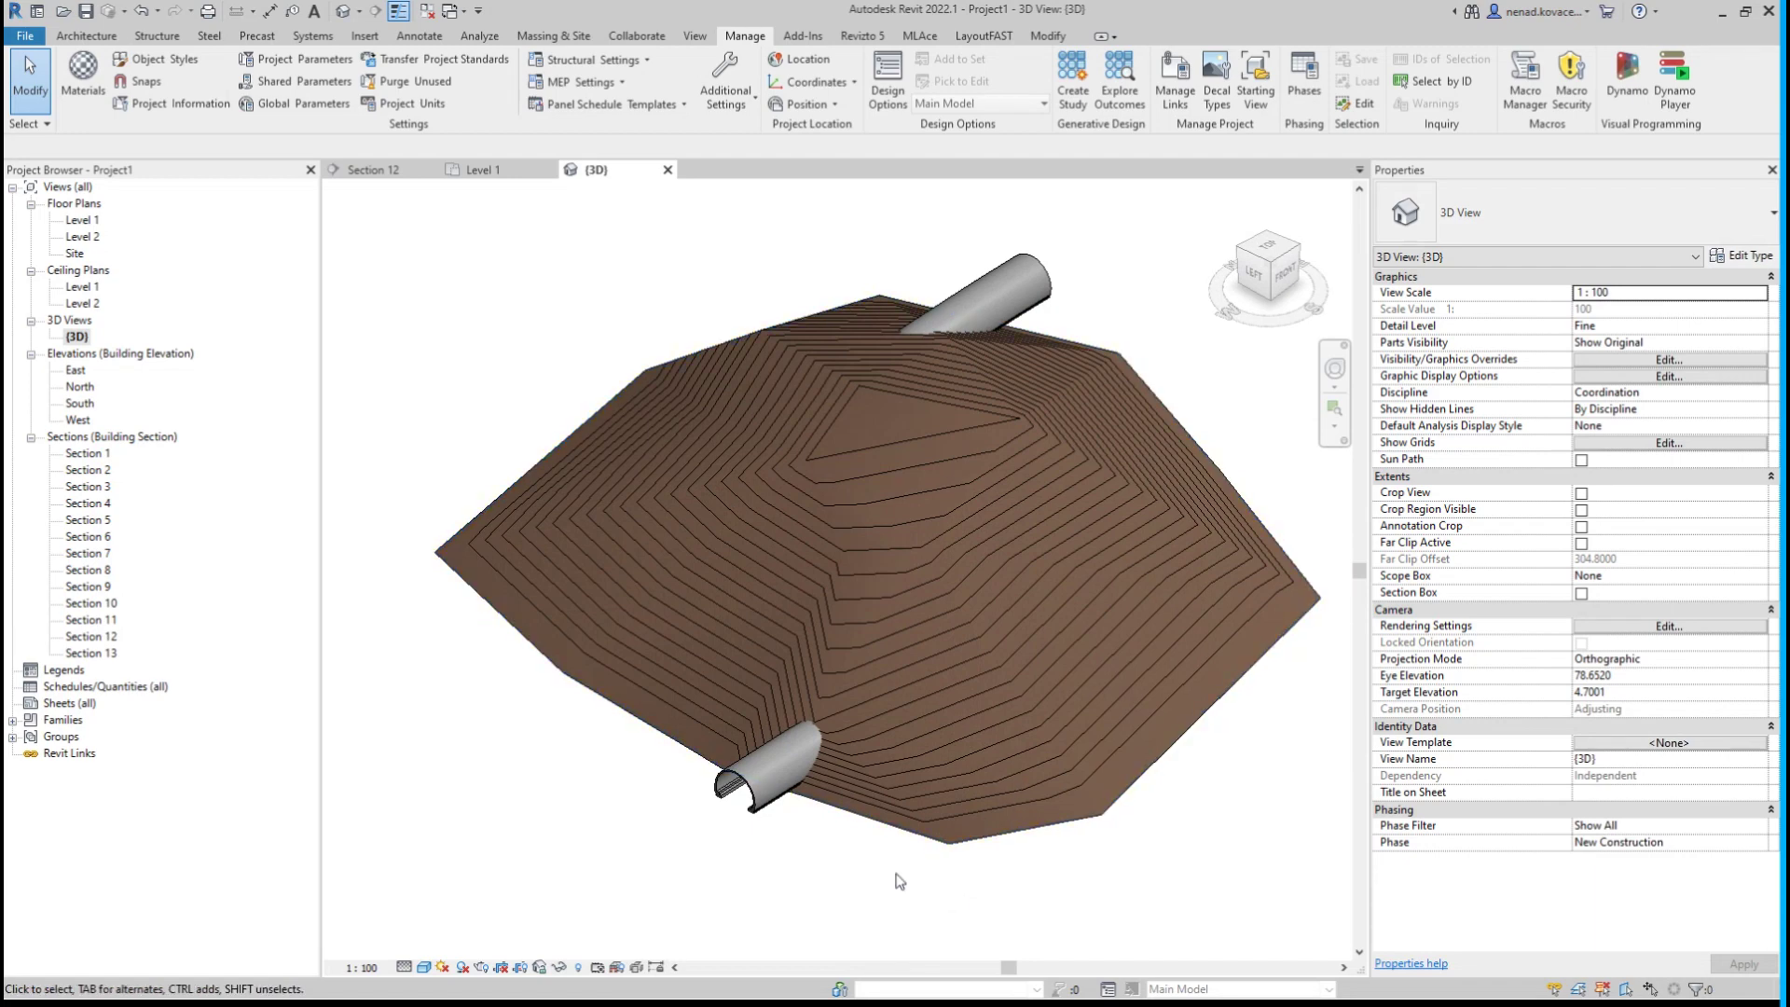
shift+middle_drag(819, 884, 1117, 408)
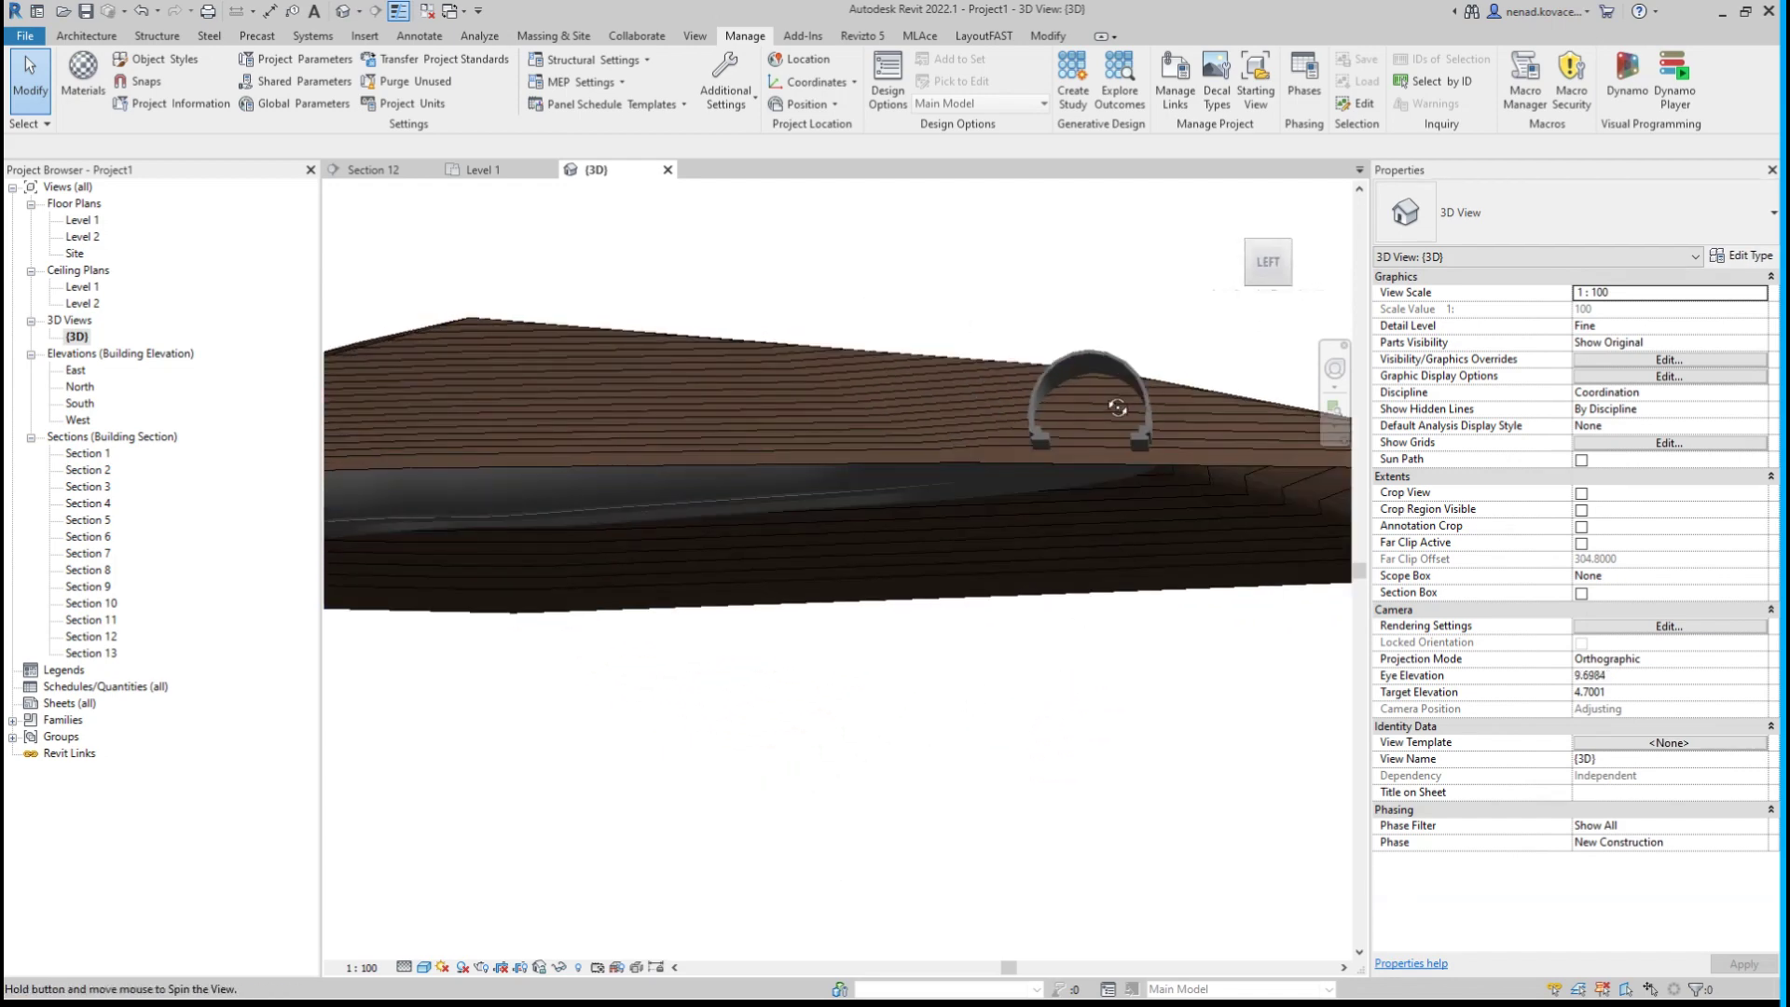
shift+middle_drag(1011, 674, 552, 947)
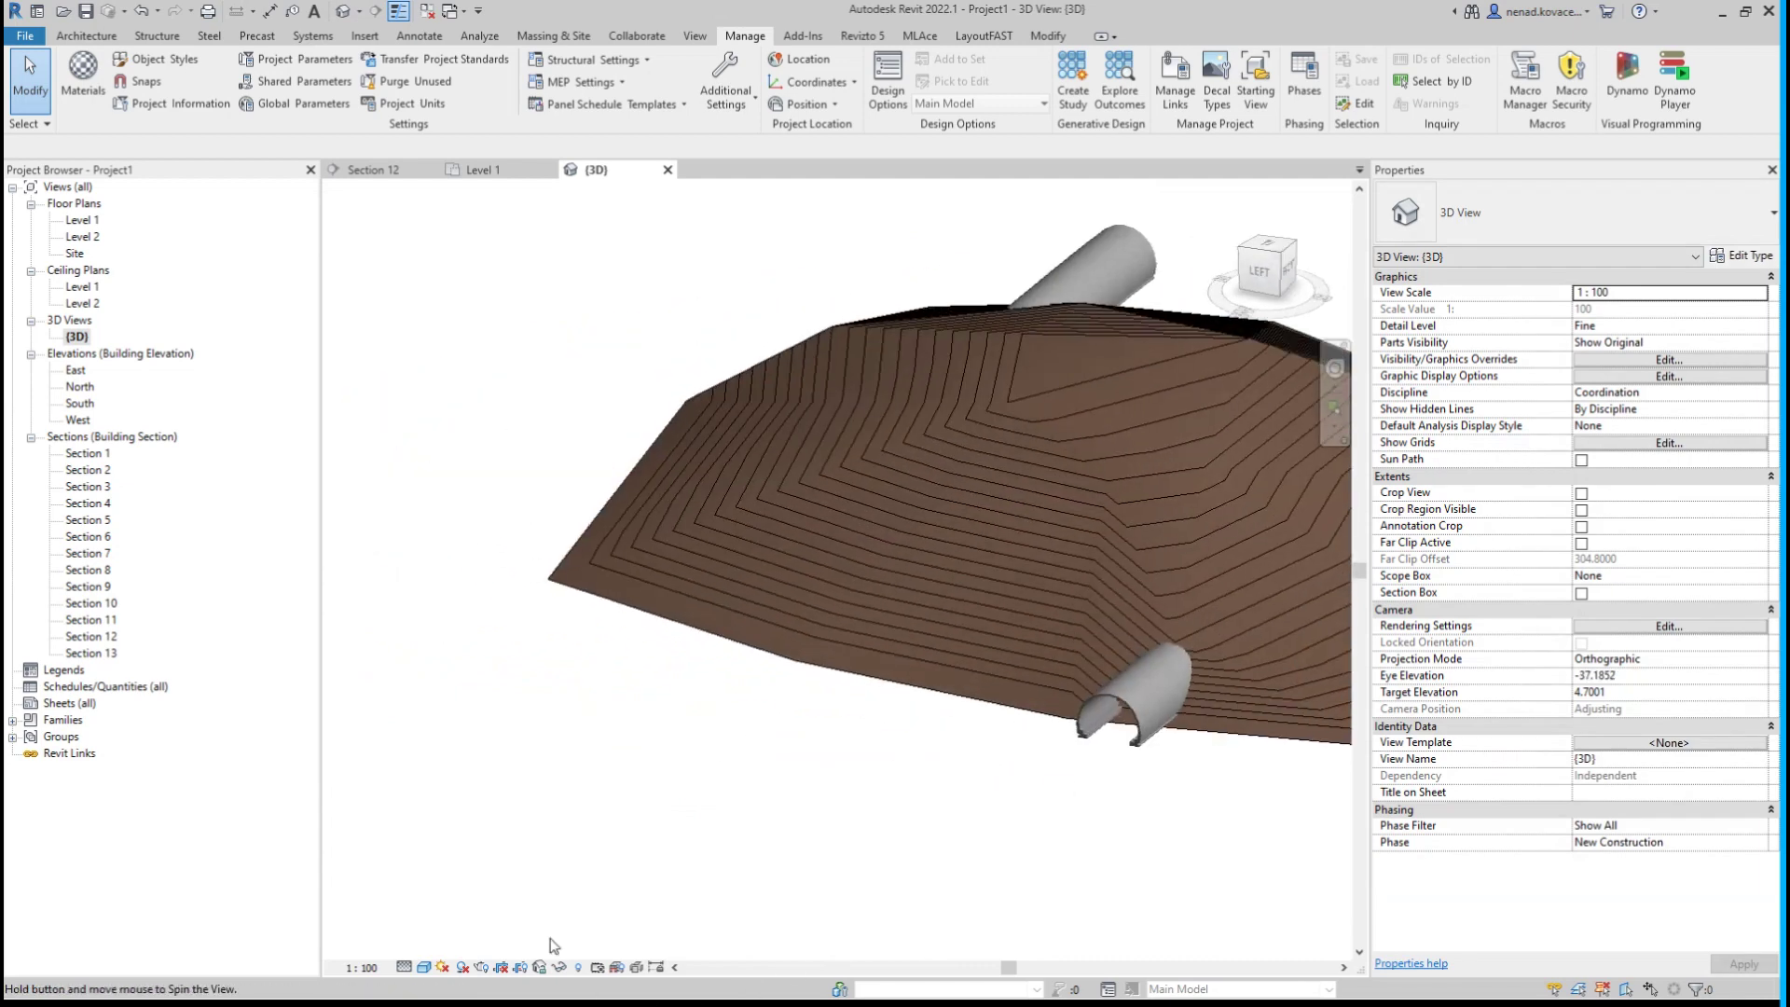
Select the long diagonal section line in the Level 1 plan and open its longitudinal view, Section 13.
click(466, 171)
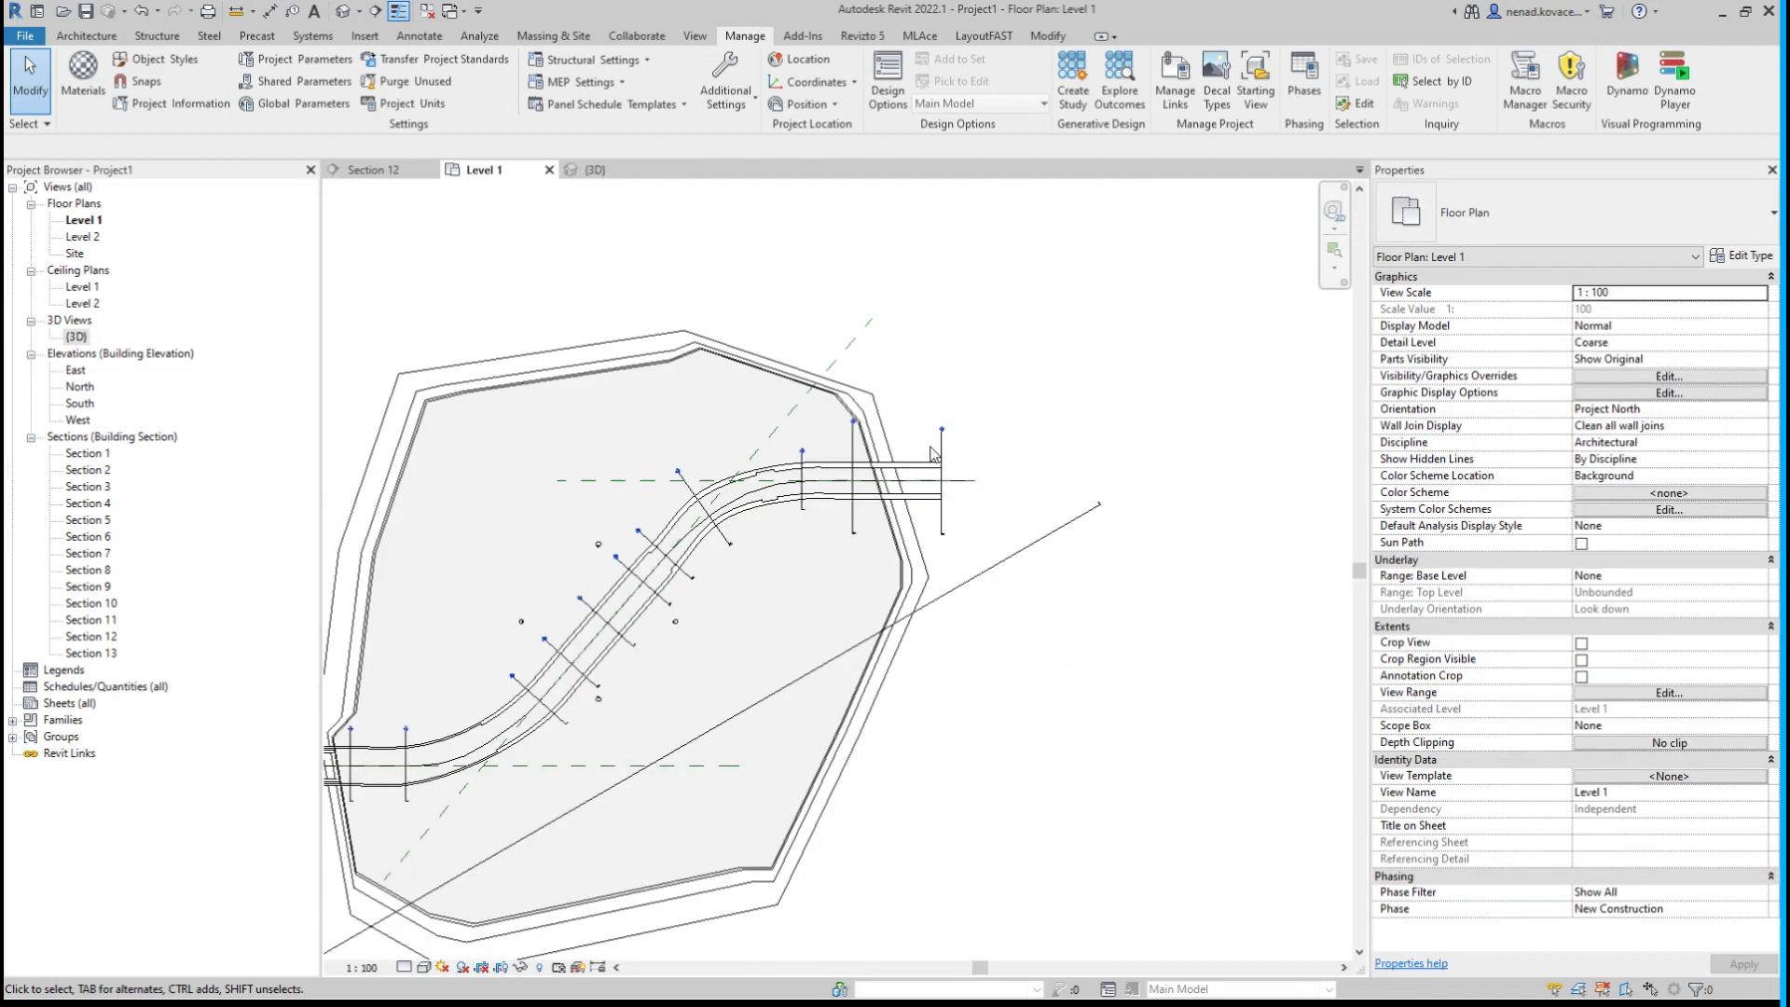
click(962, 582)
middle_drag(952, 629, 1179, 548)
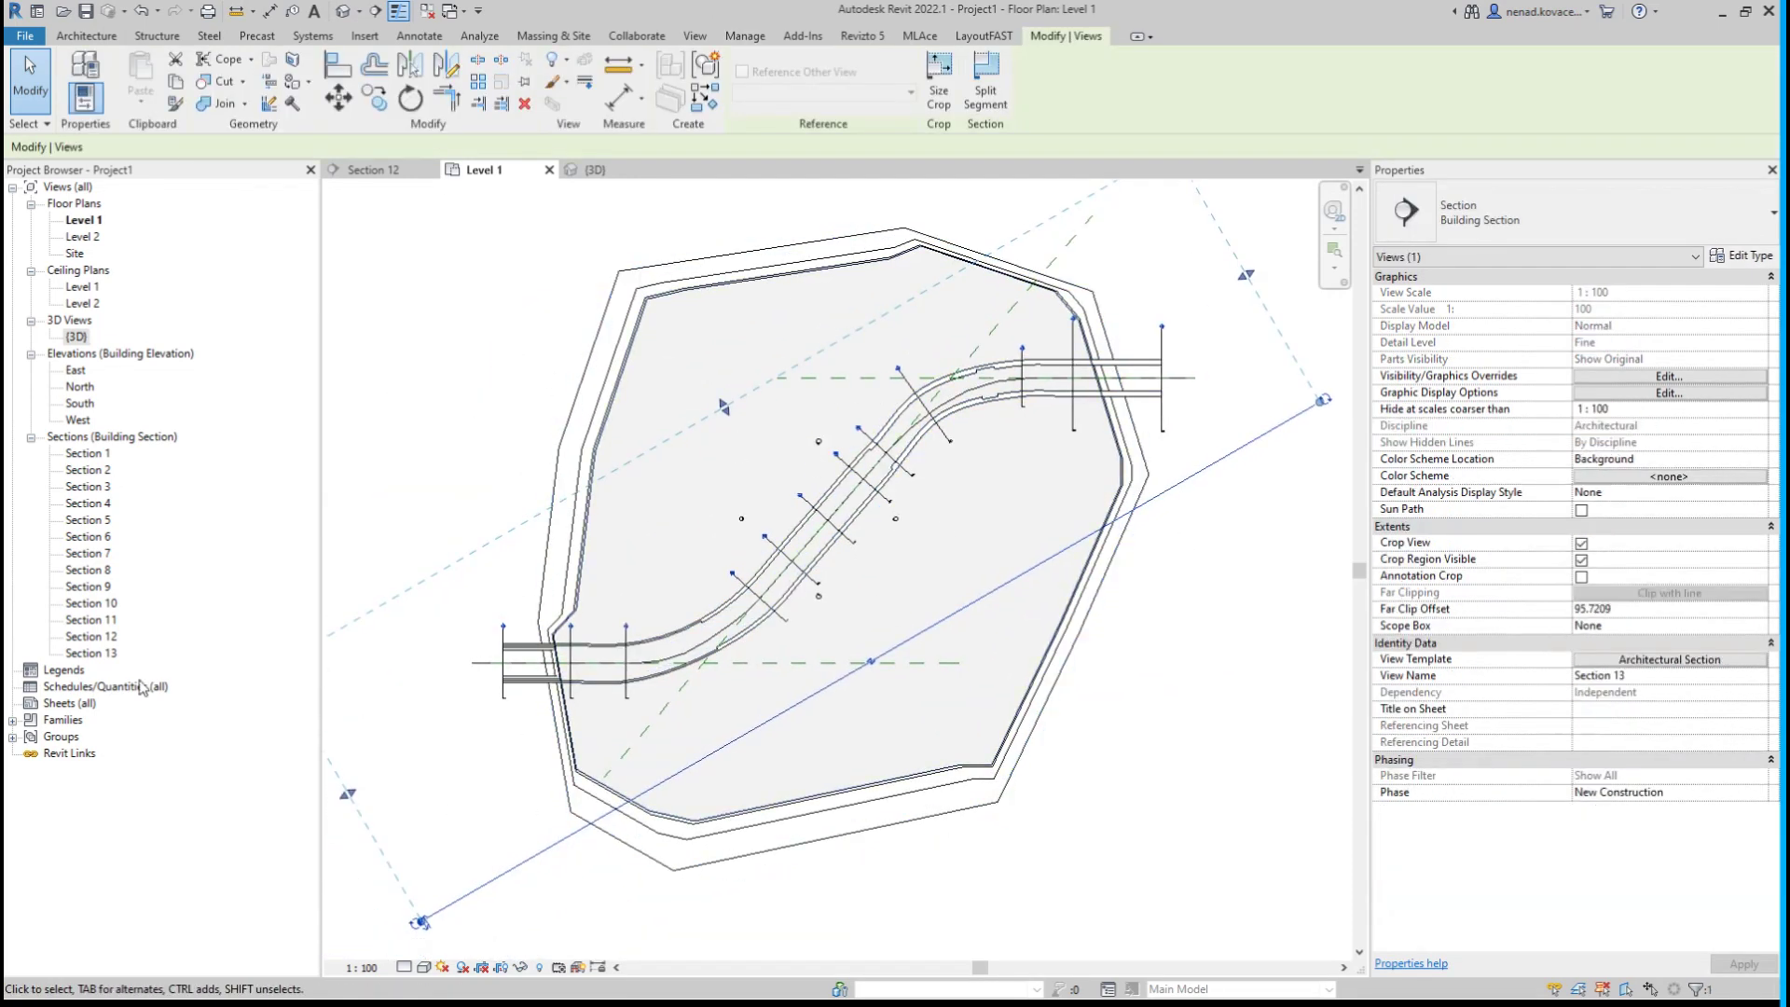
double_click(82, 652)
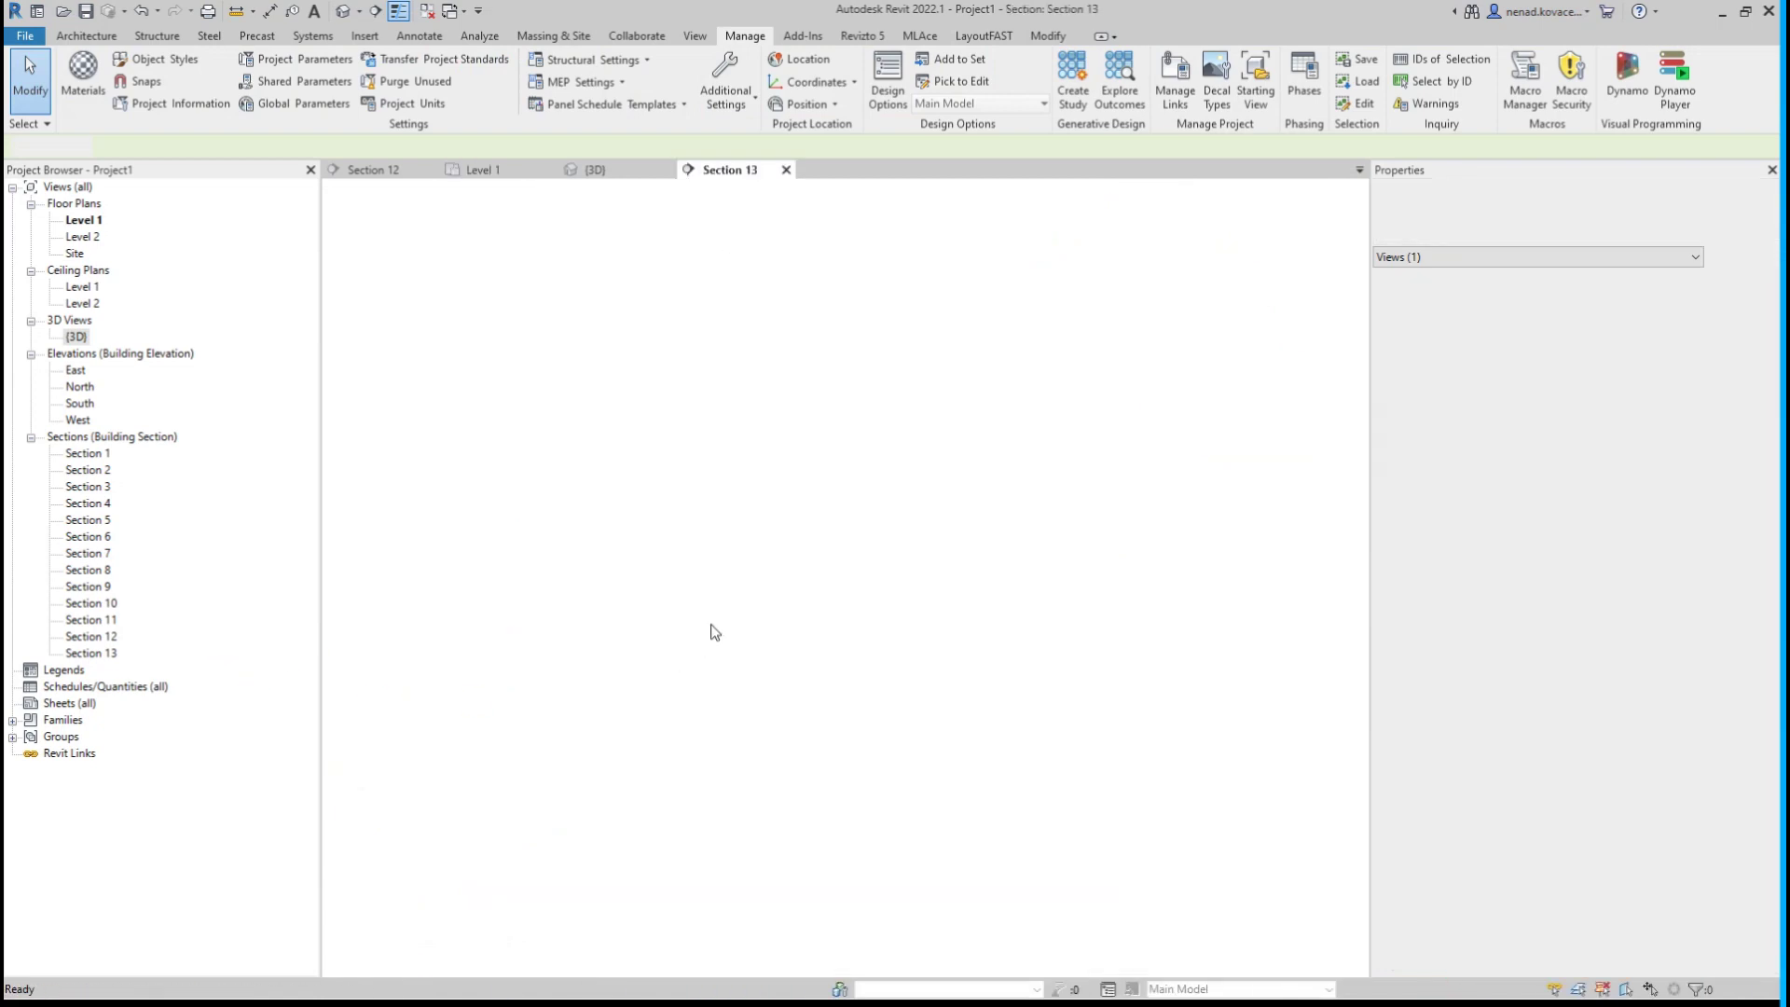
click(711, 613)
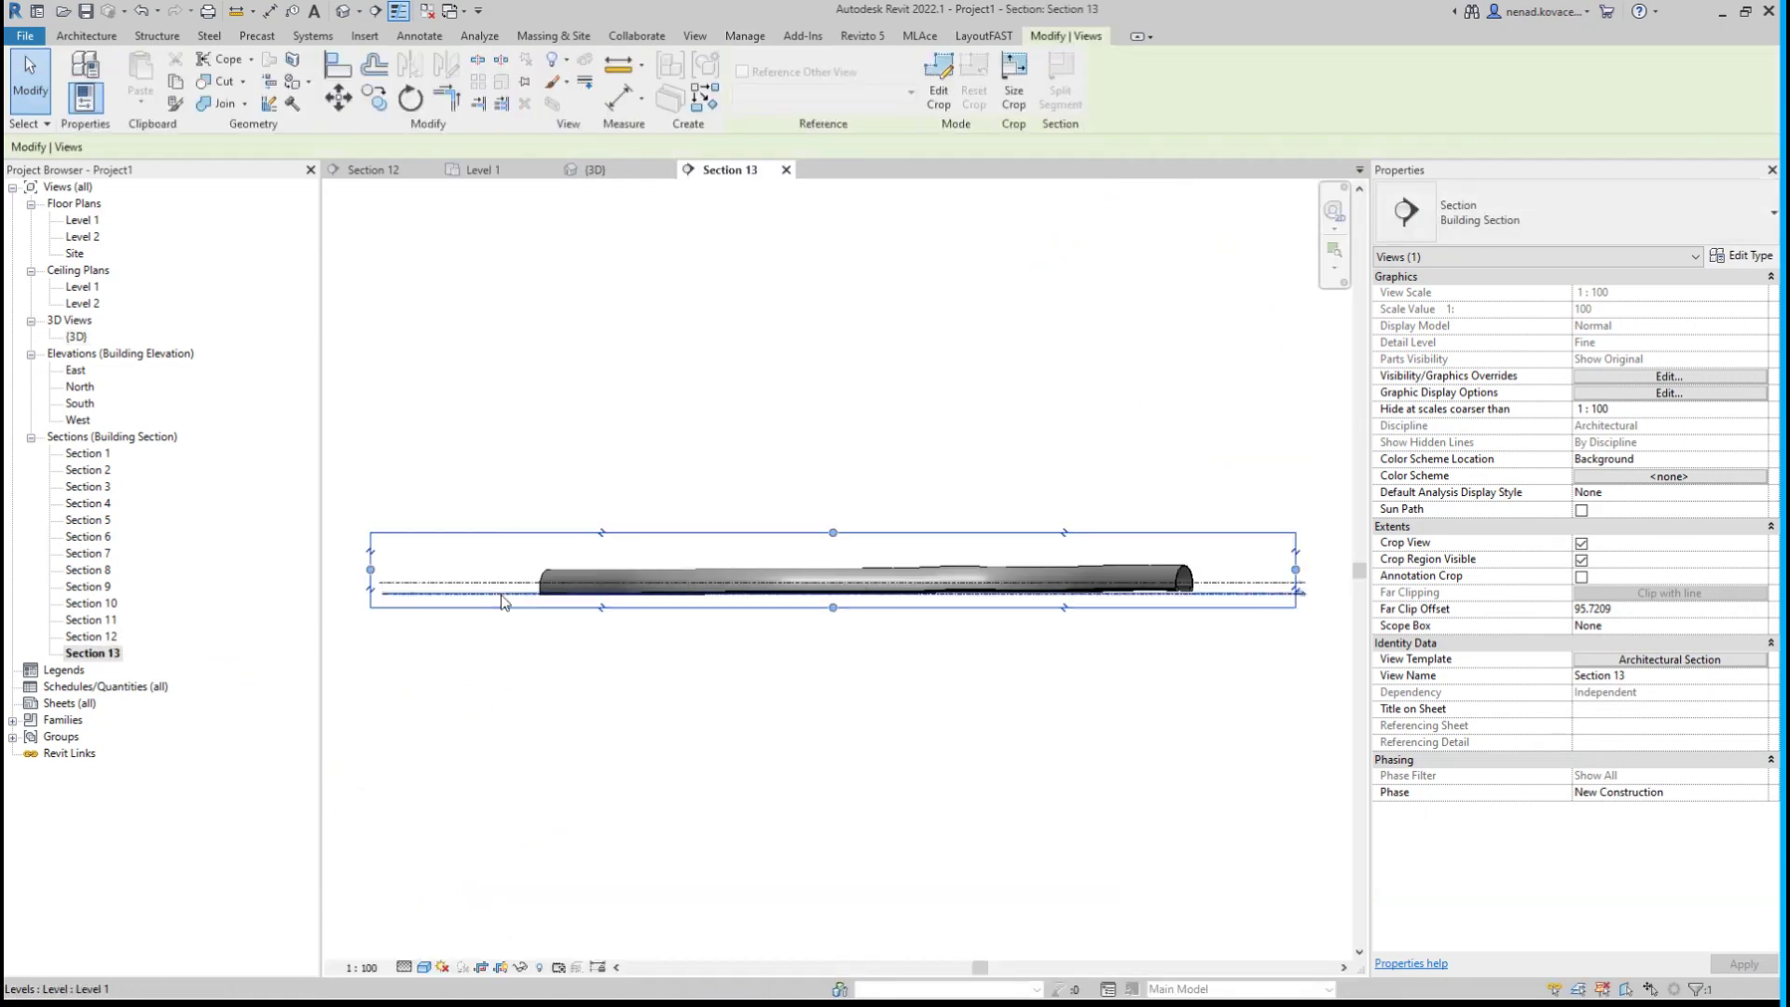
Place a spot elevation with leader and shoulder on the bottom edge of the tunnel's left end in Section 13.
scroll(597, 623, up, 3)
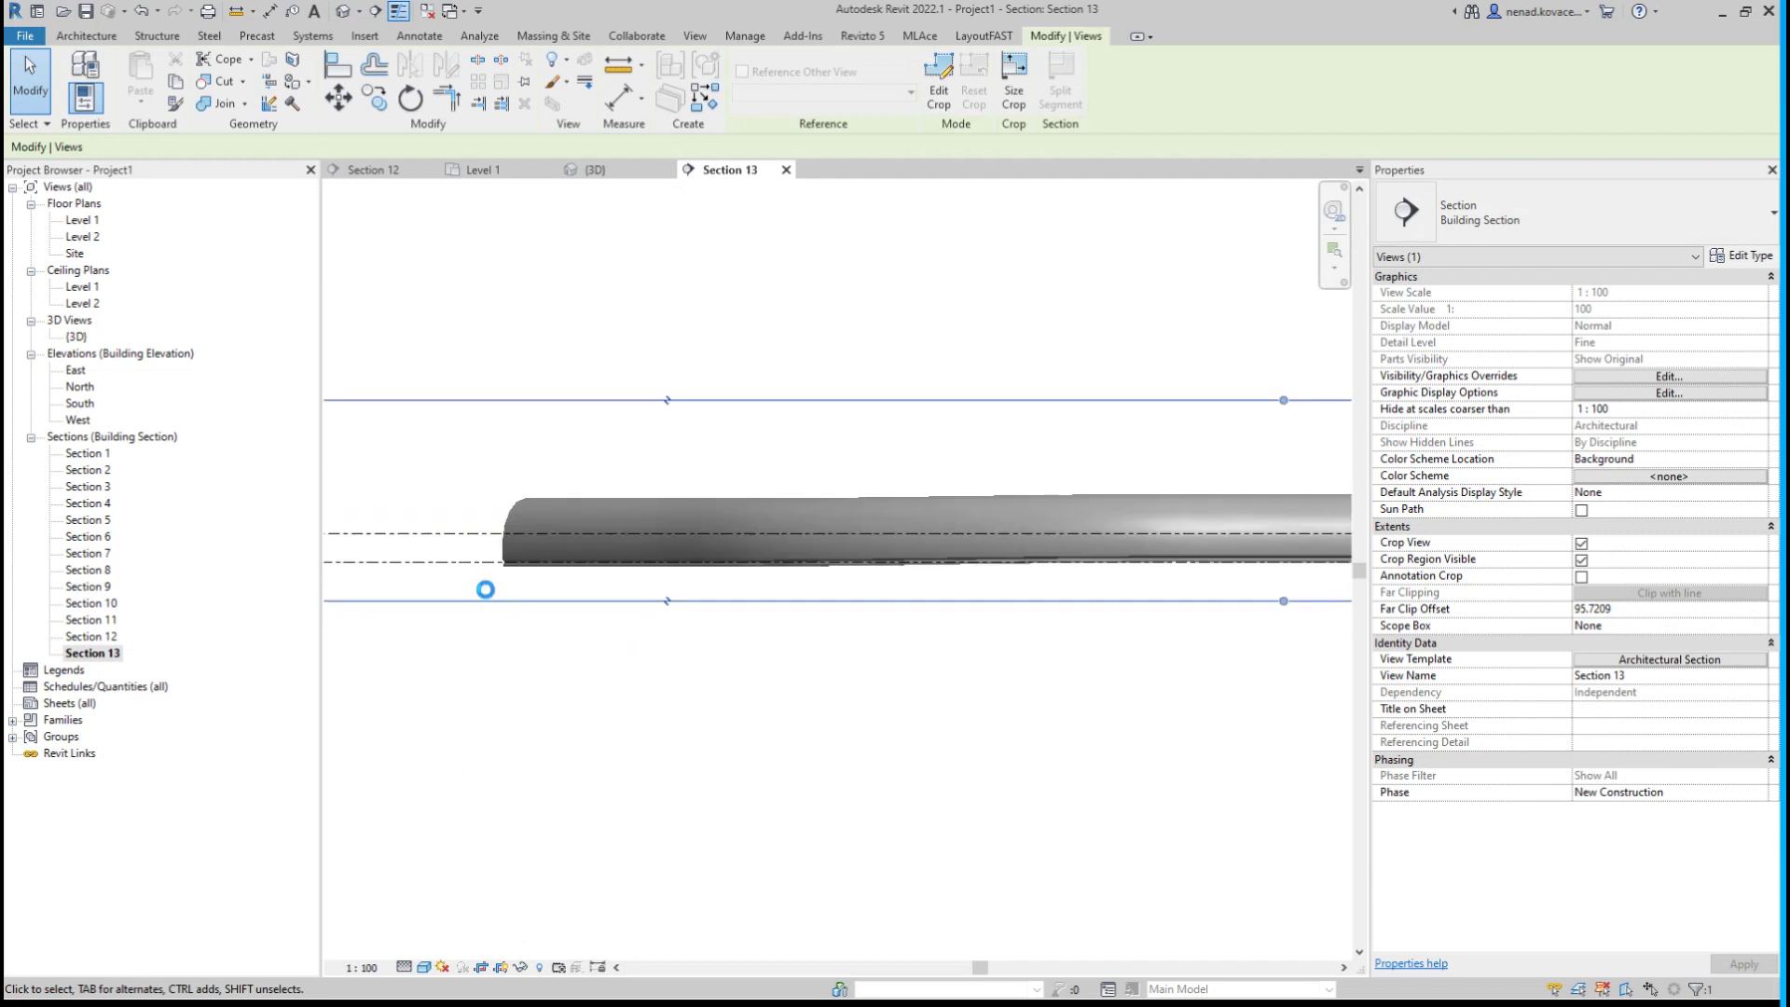
scroll(485, 589, up, 5)
key(e)
key(l)
scroll(548, 518, up, 8)
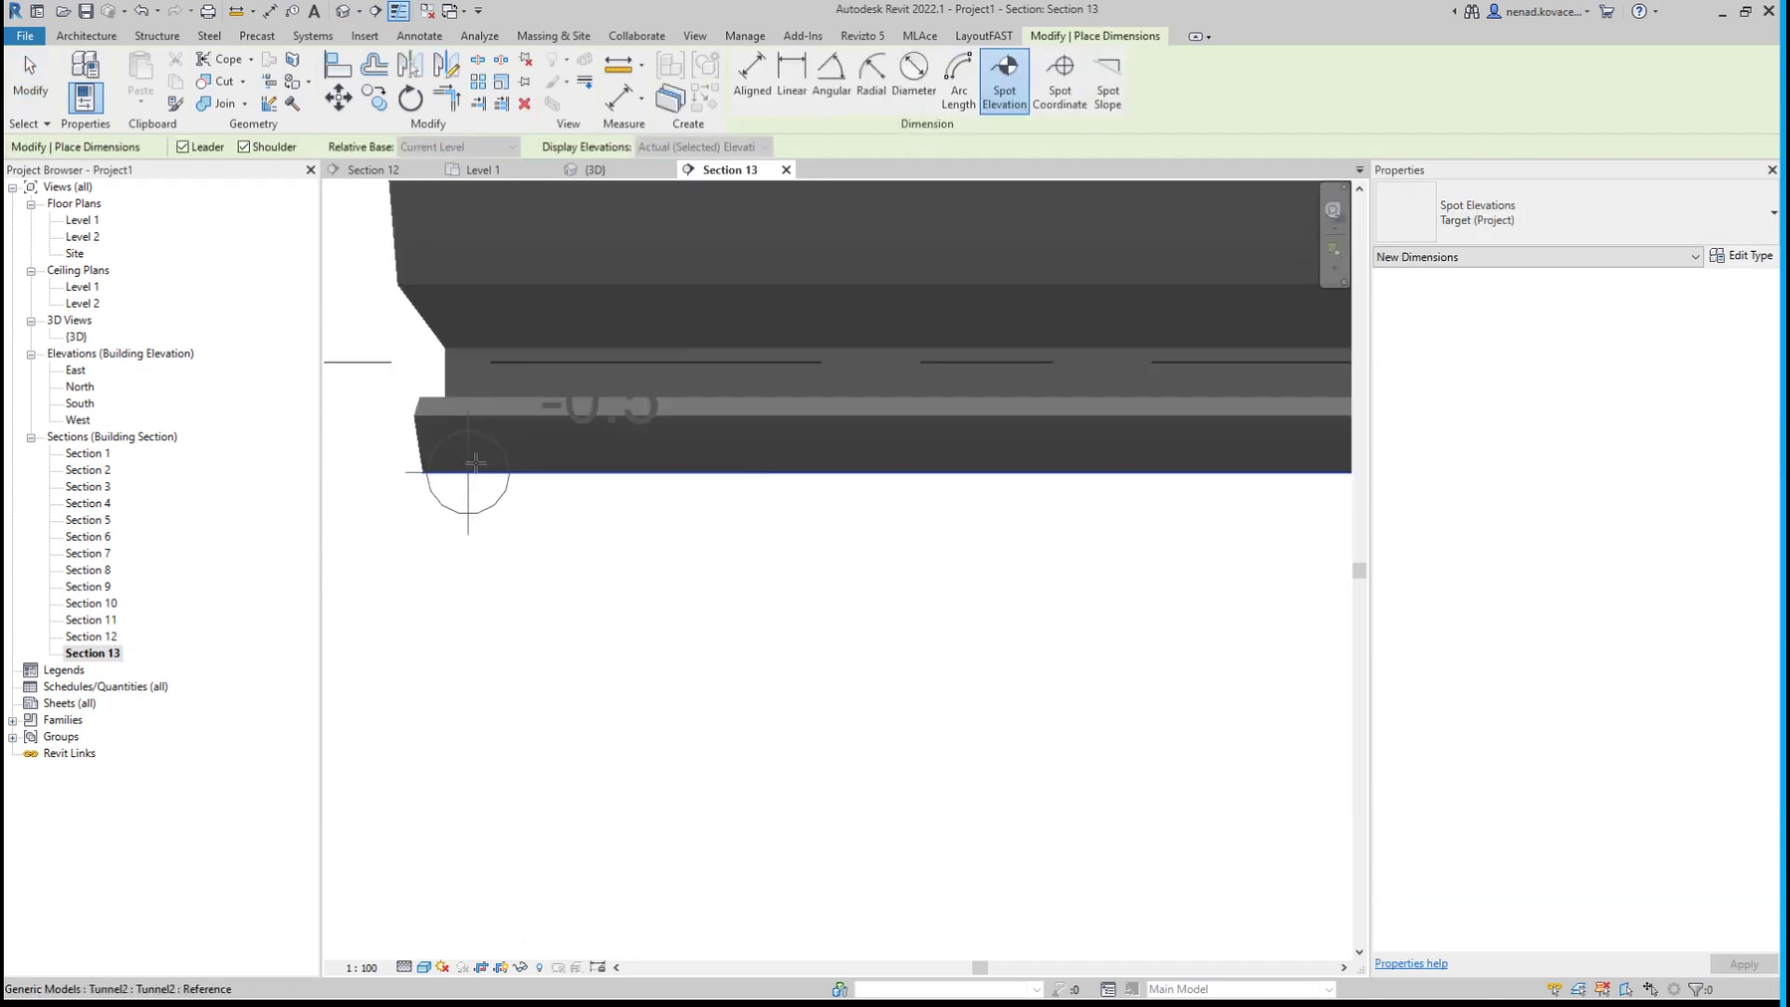
click(471, 472)
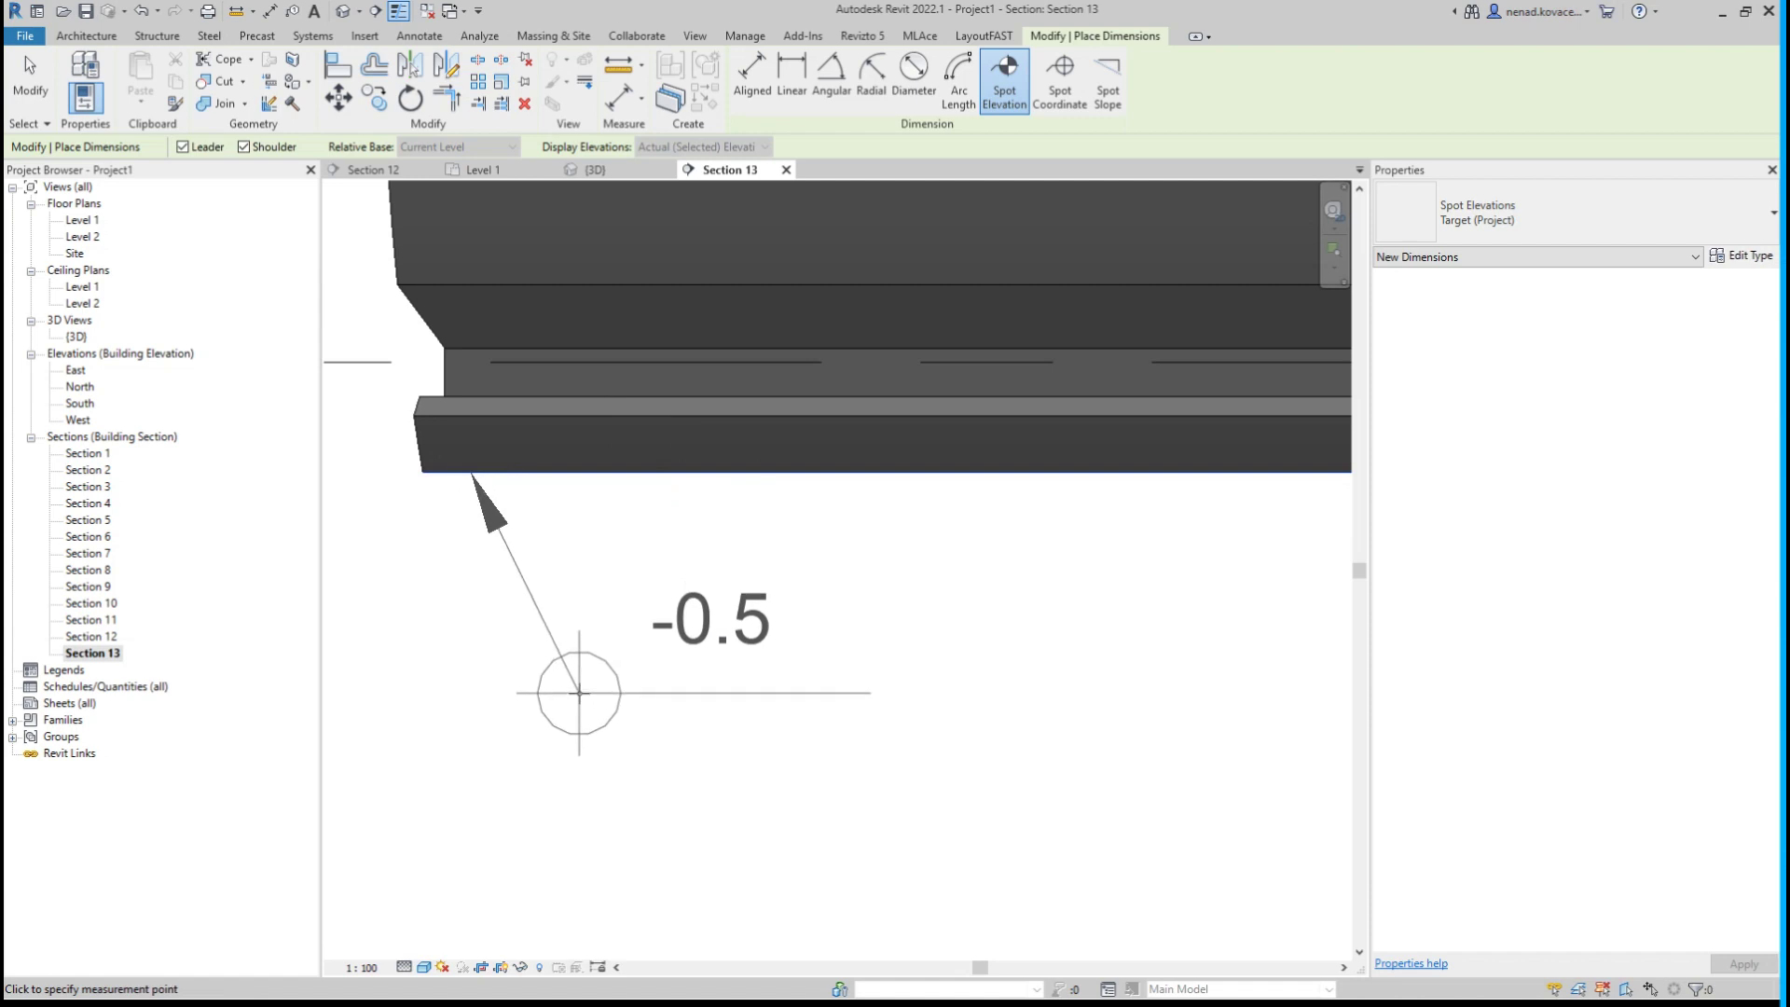
click(573, 669)
click(870, 668)
scroll(439, 548, down, 2)
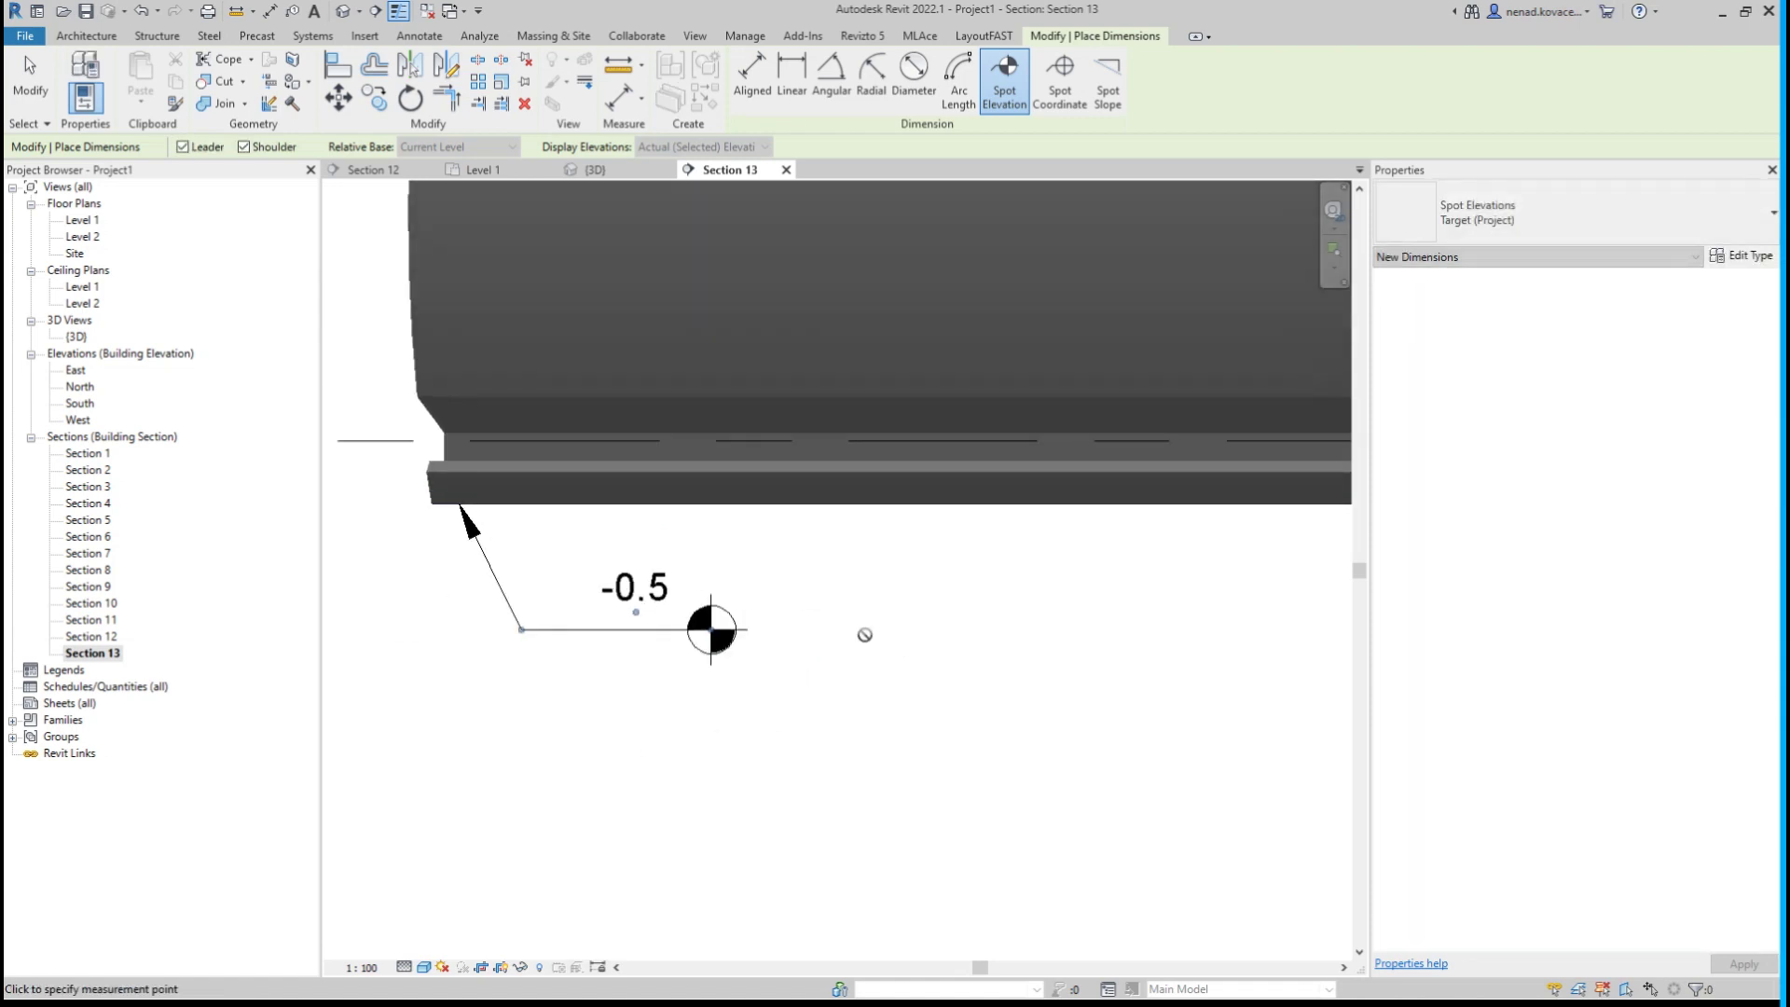
Remove the view template from Section 13 and change its visual style to Hidden Line.
scroll(612, 557, down, 1)
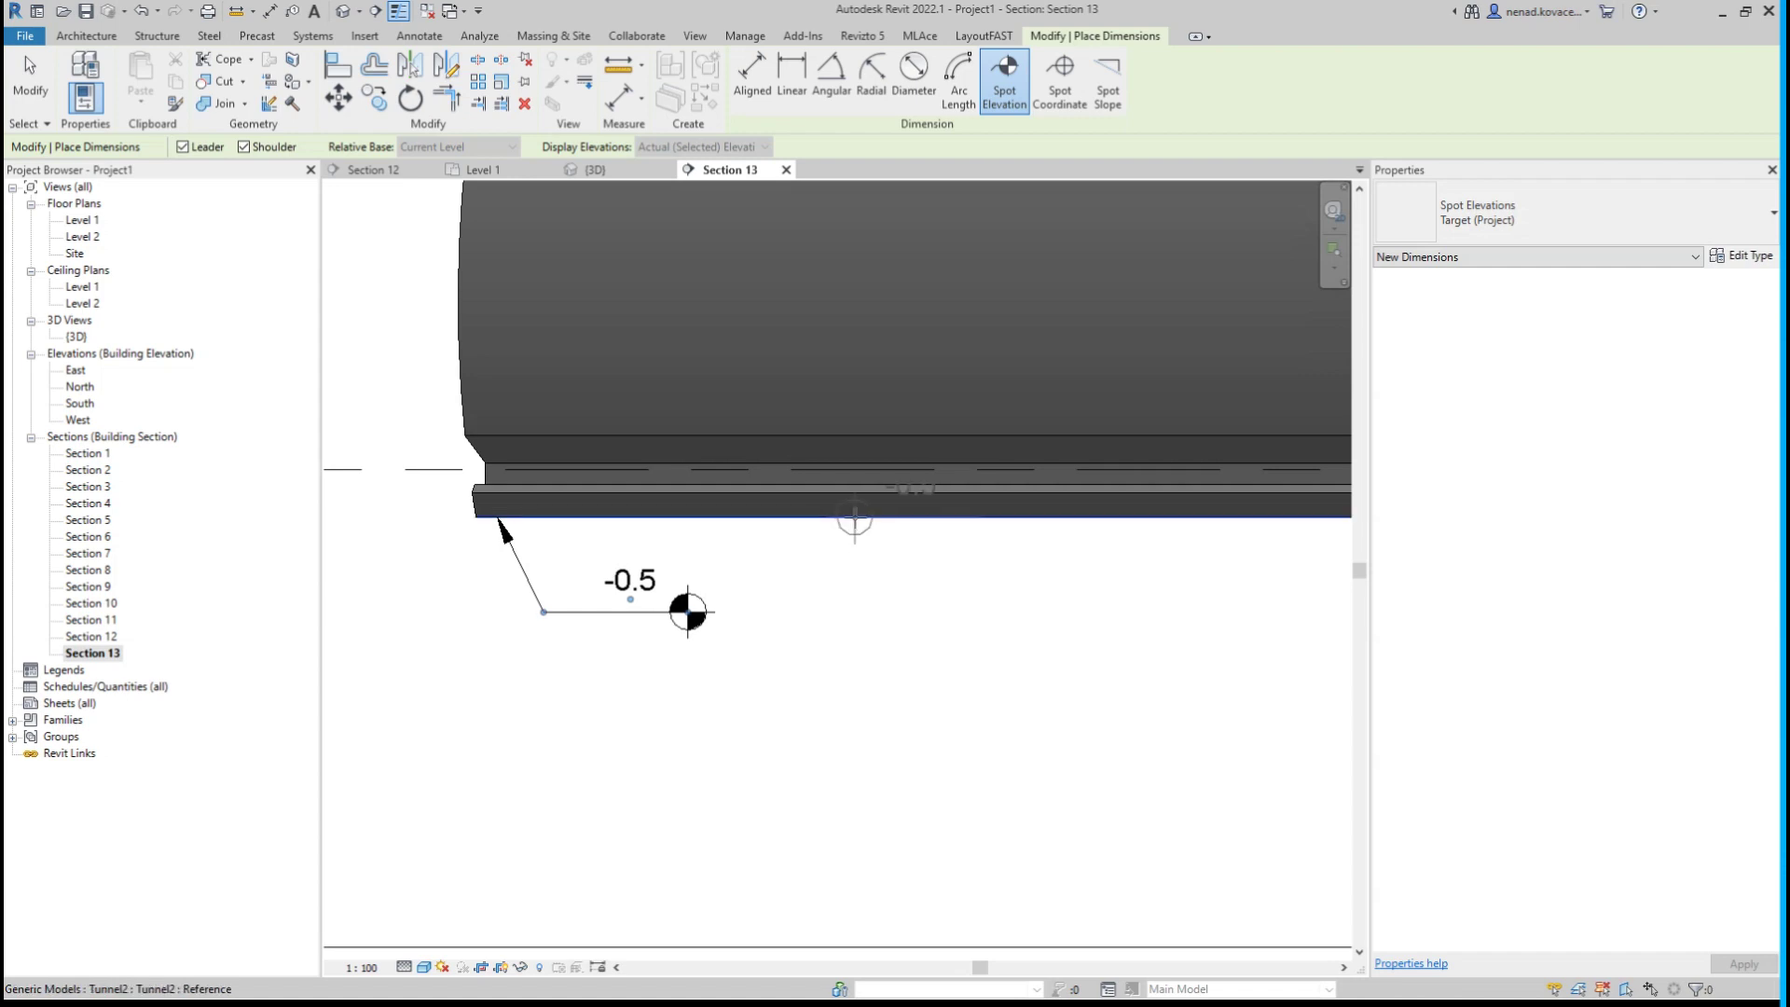
scroll(466, 634, down, 1)
middle_drag(915, 670, 706, 618)
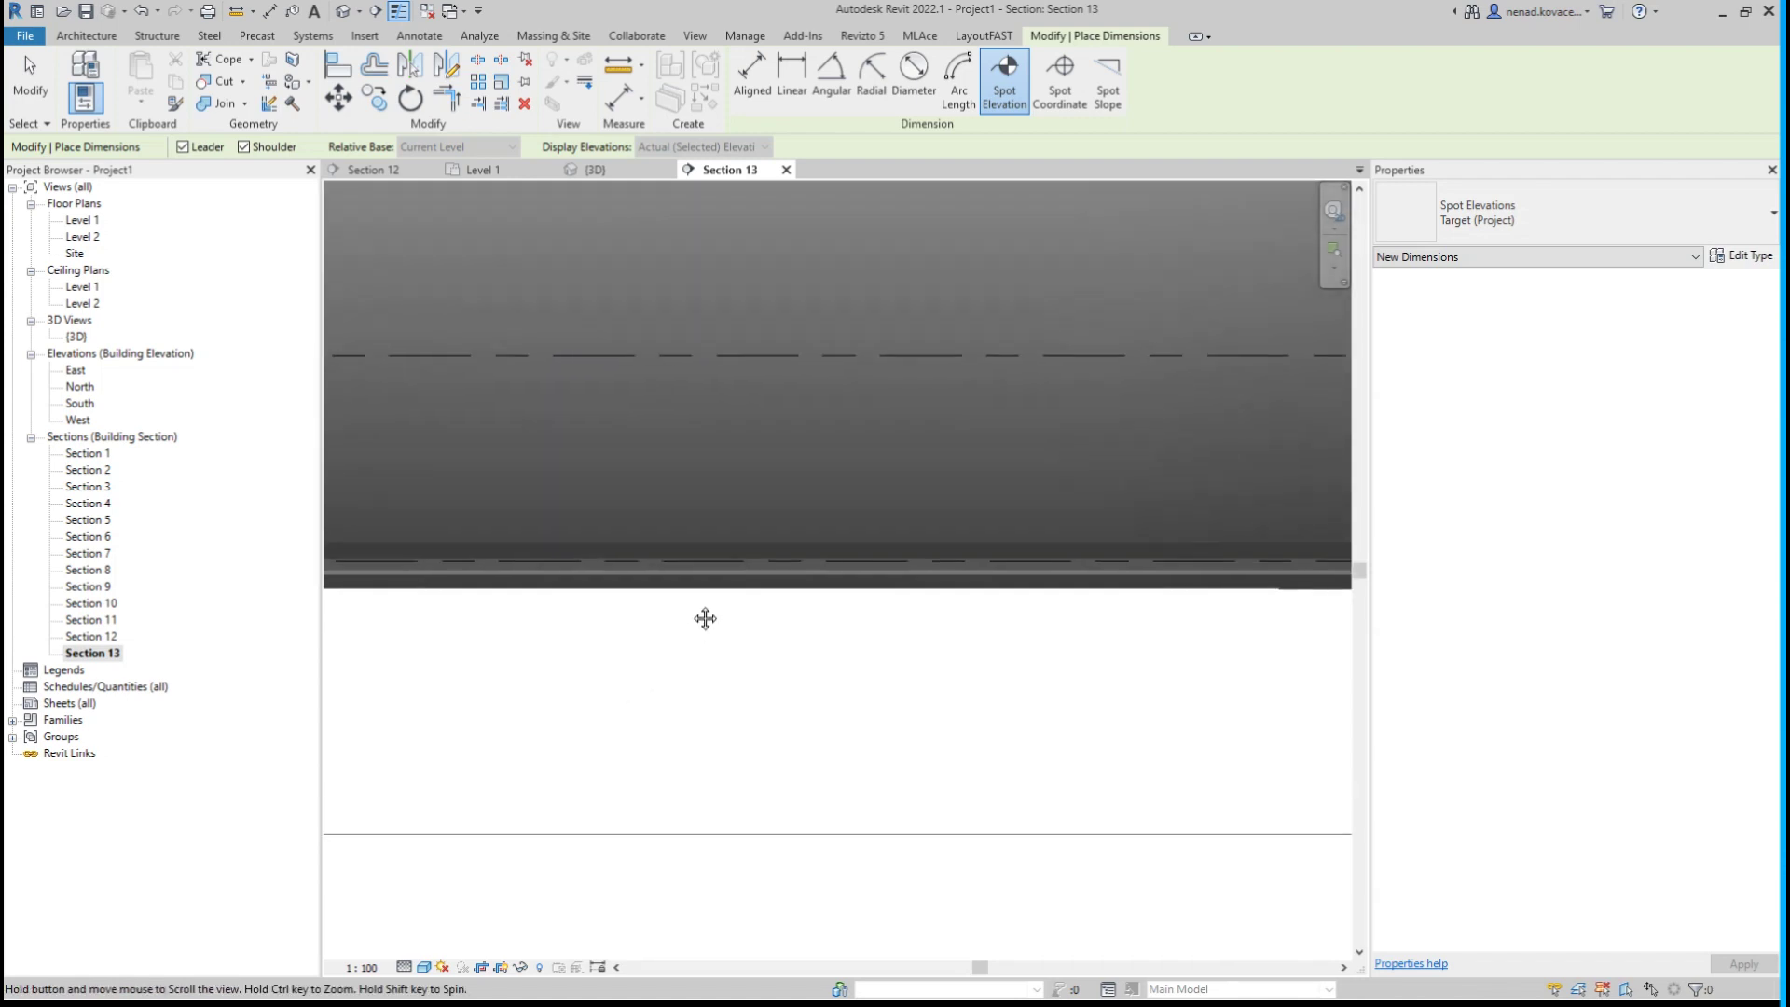
click(424, 967)
key(Escape)
key(Escape)
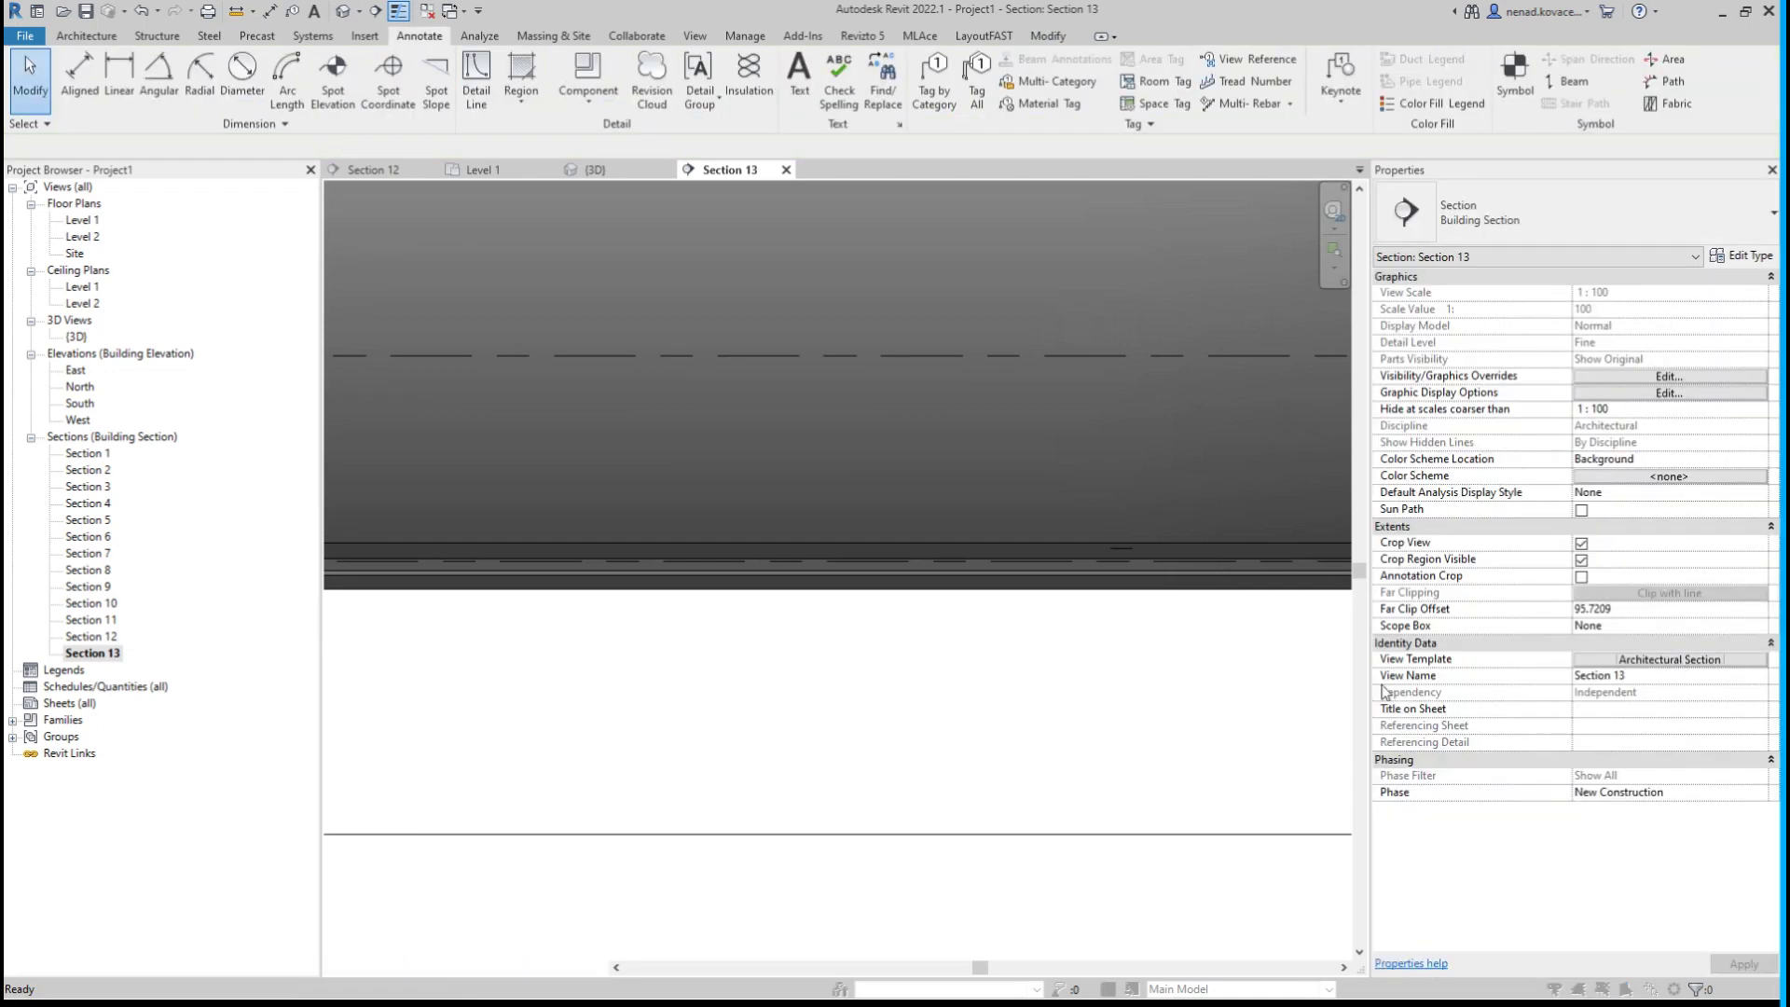
click(1669, 659)
click(391, 293)
click(816, 733)
click(424, 967)
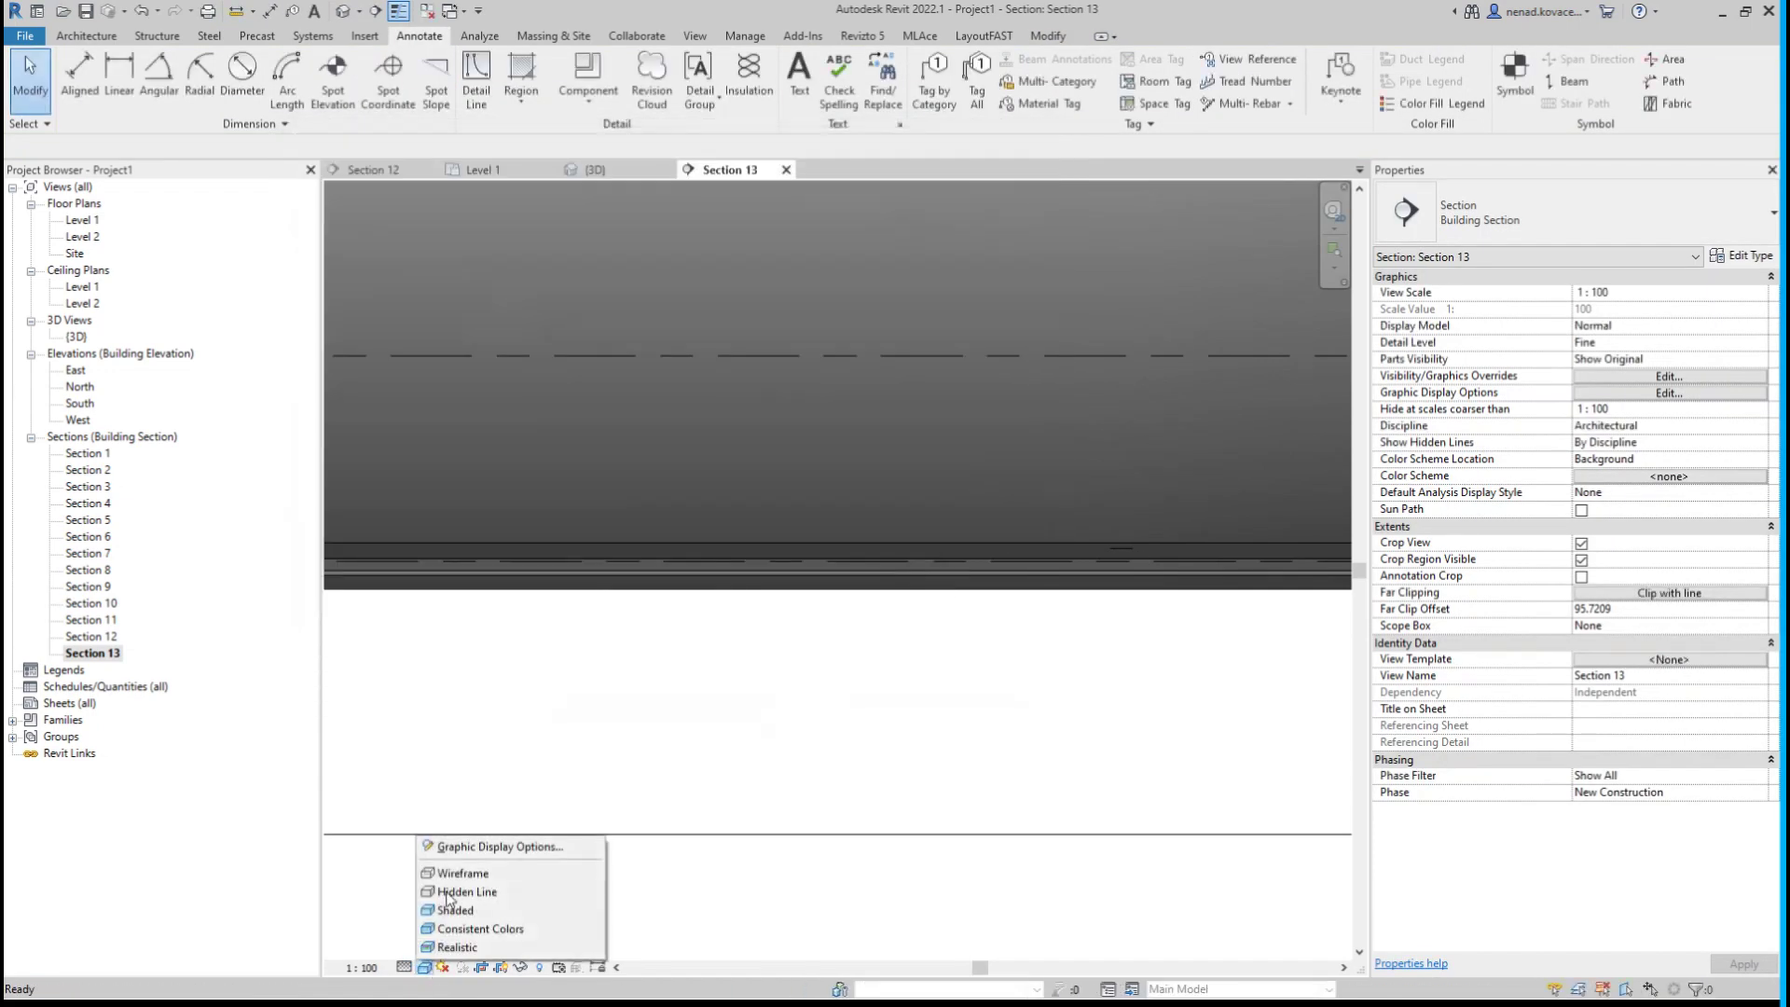
click(524, 887)
key(e)
key(l)
key(Escape)
key(Escape)
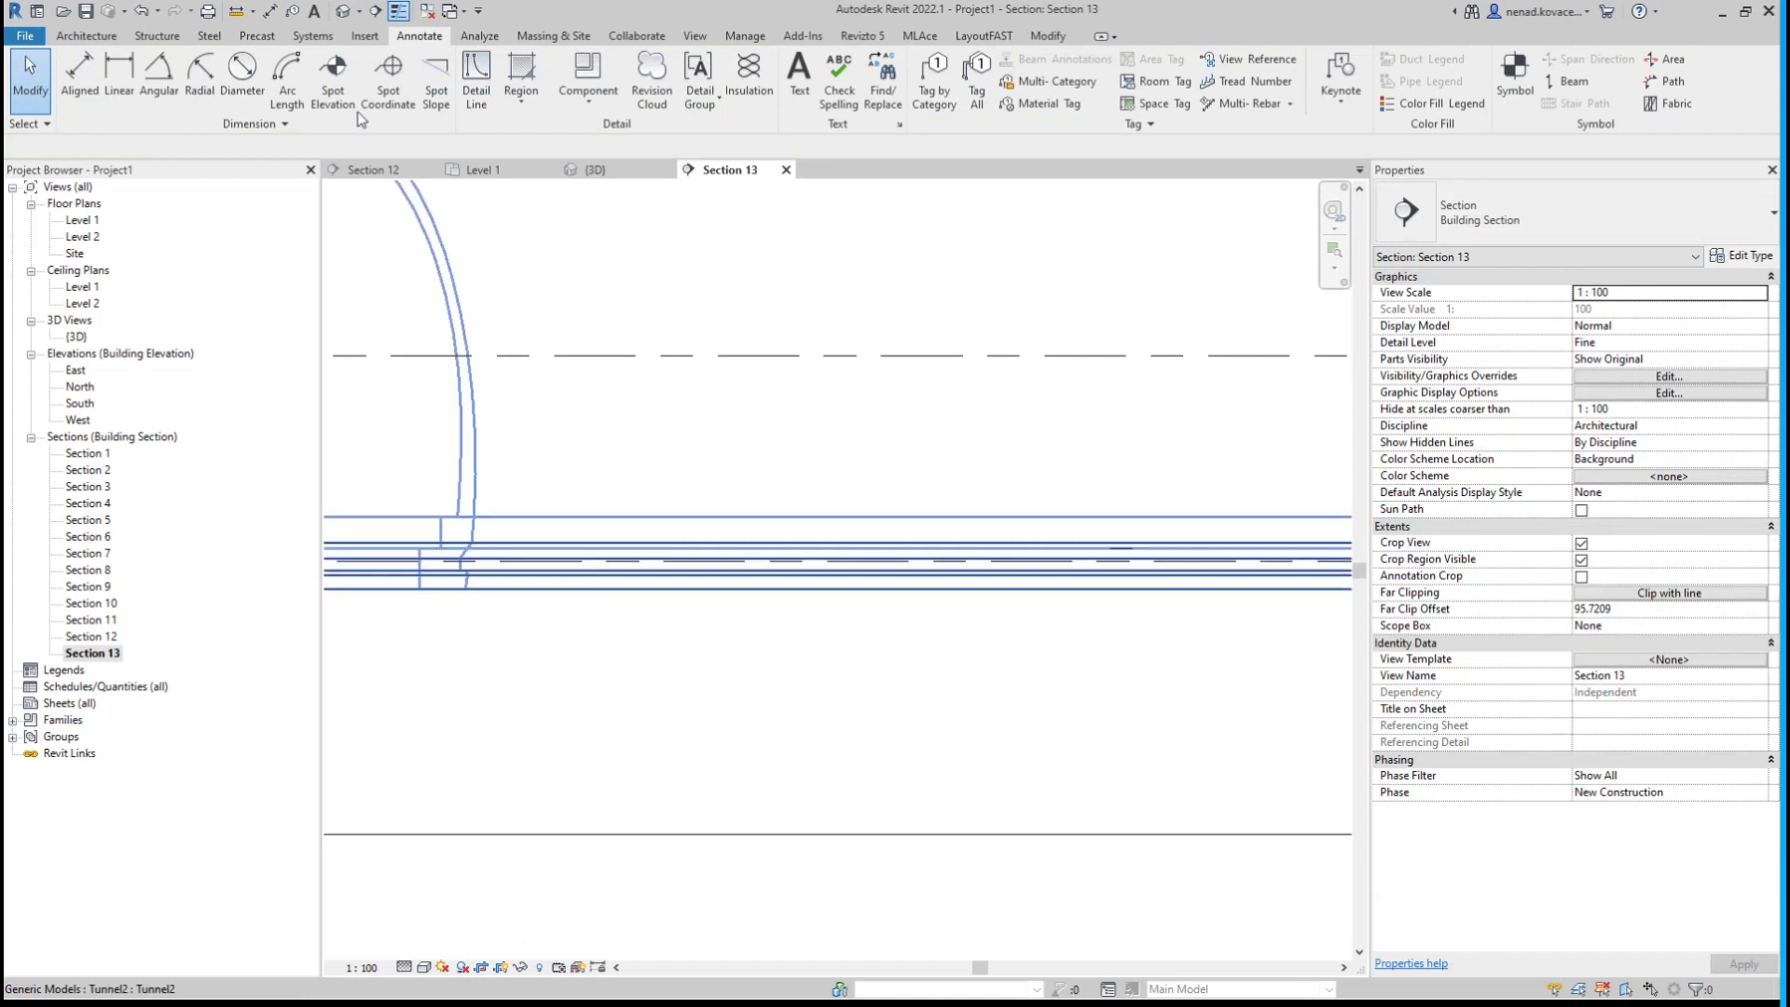
Check spot elevations along the tunnel's bottom edge in Section 13, from the left end towards the middle.
key(e)
key(l)
scroll(539, 588, down, 2)
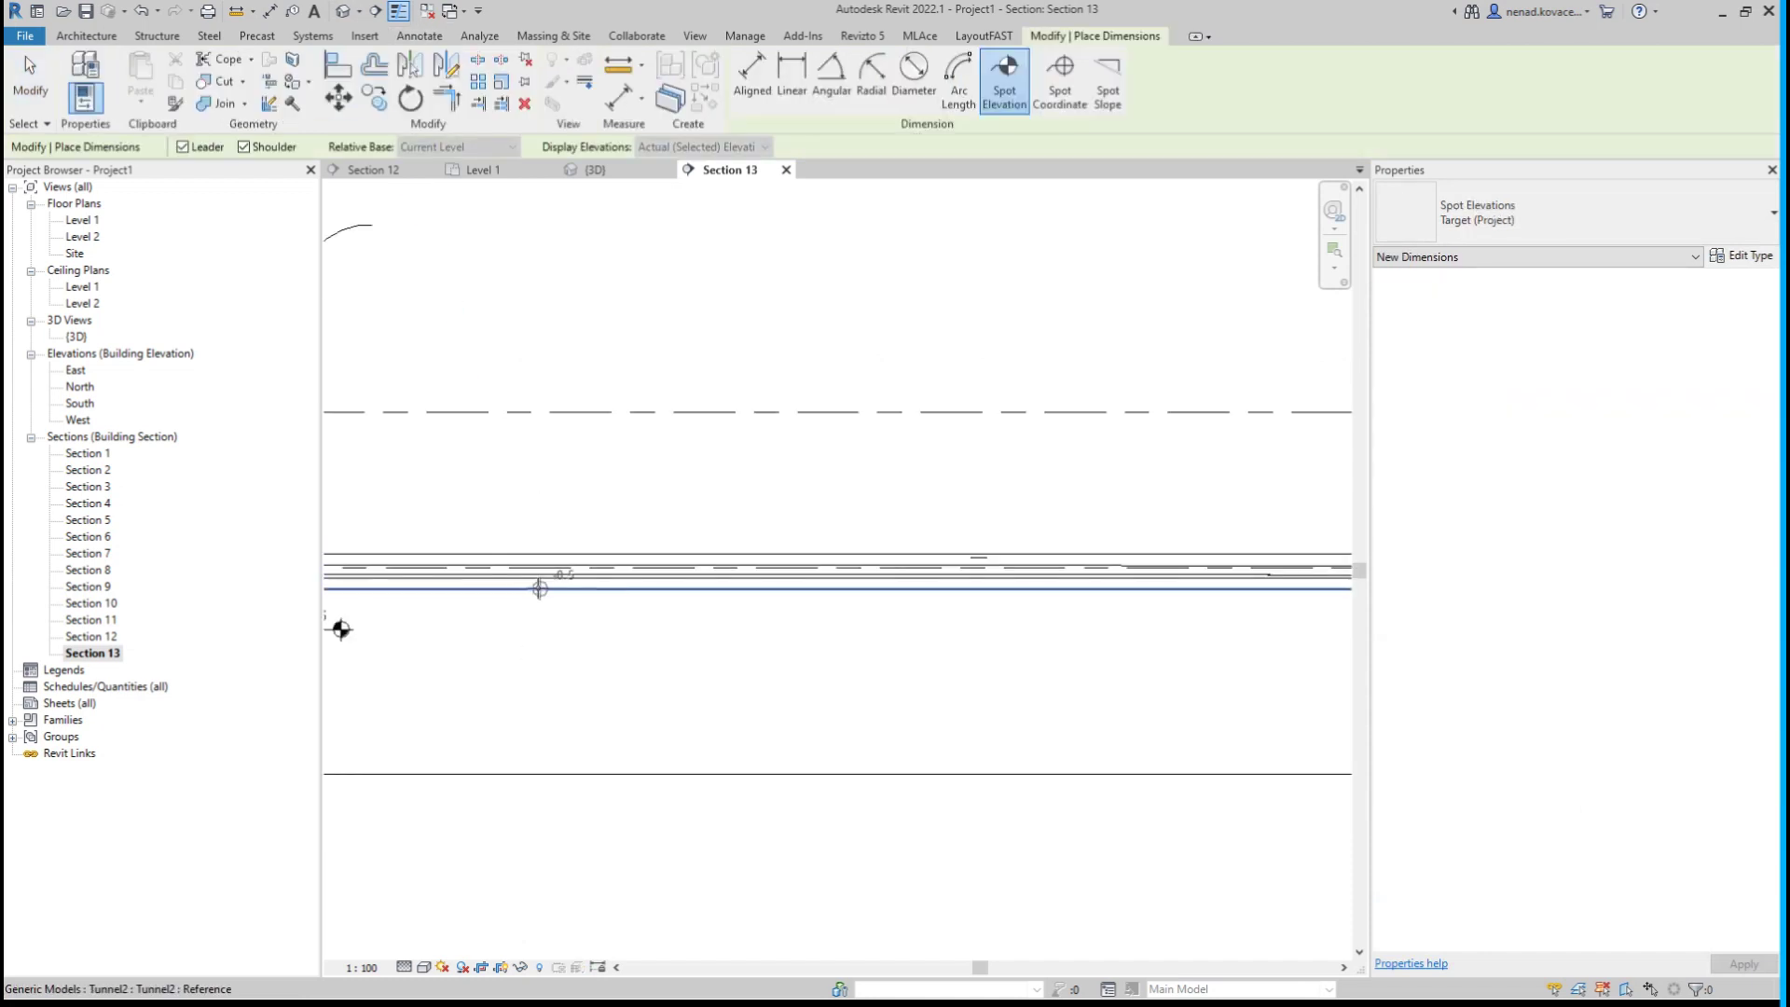
middle_drag(553, 598, 716, 591)
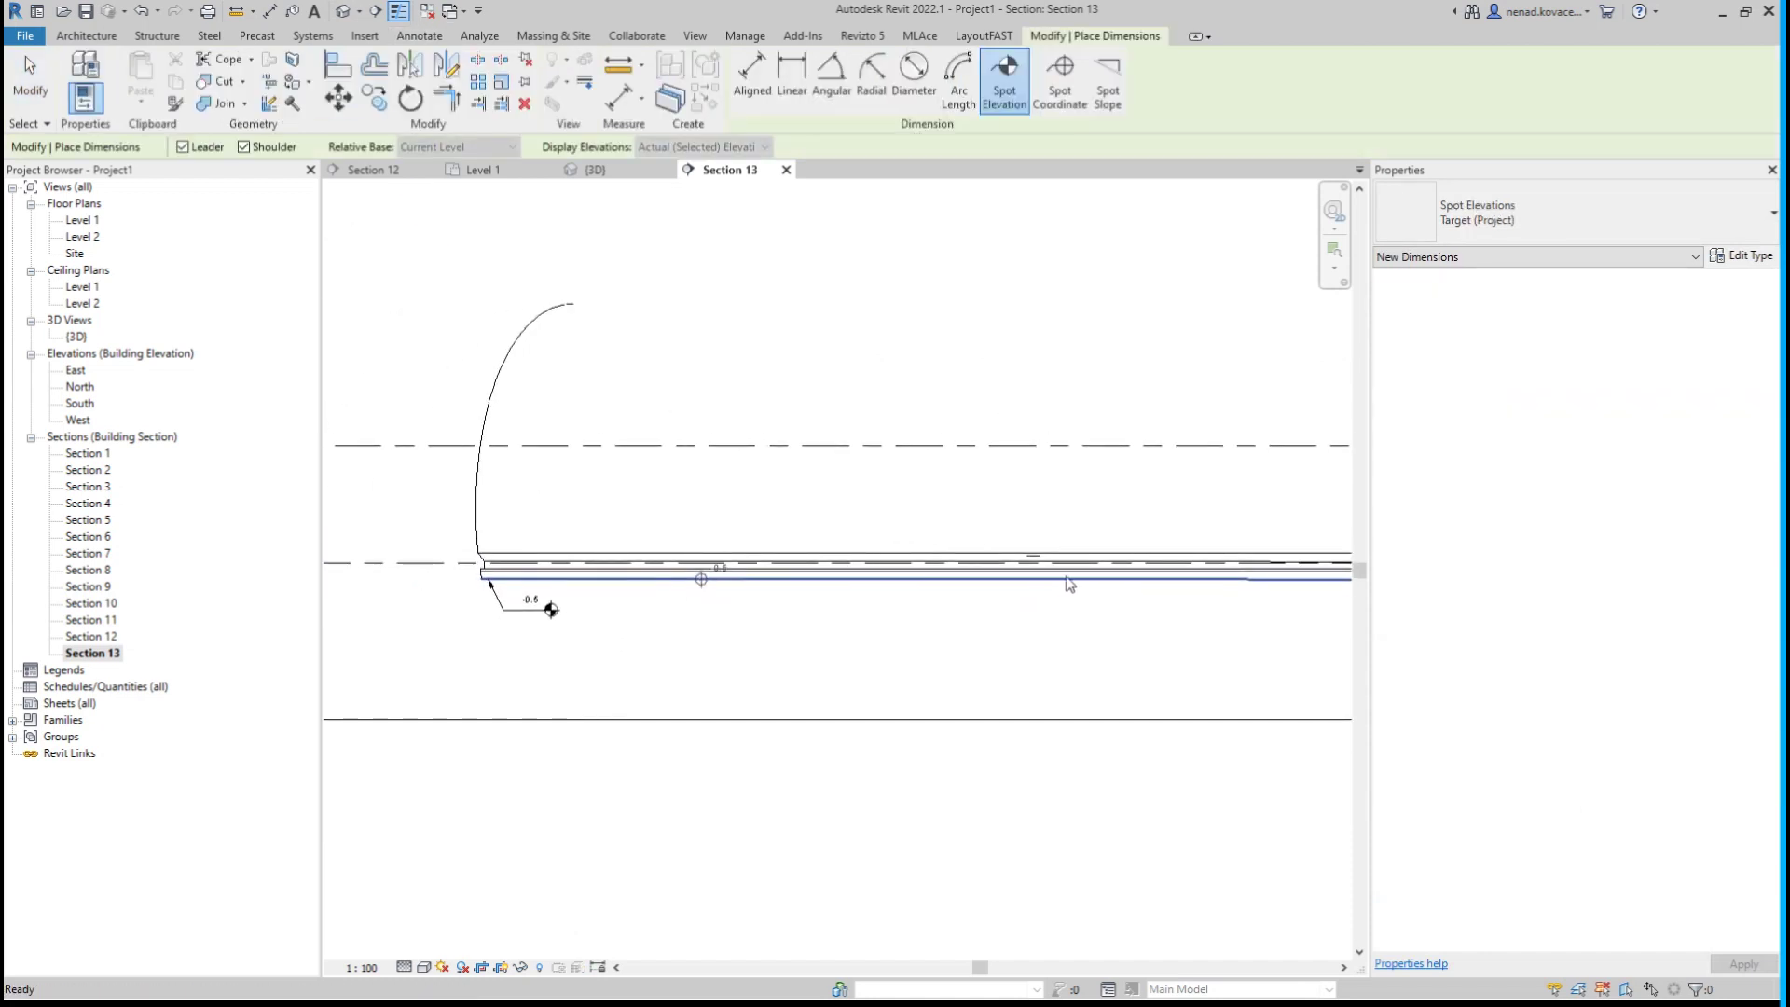
middle_drag(1069, 584, 648, 611)
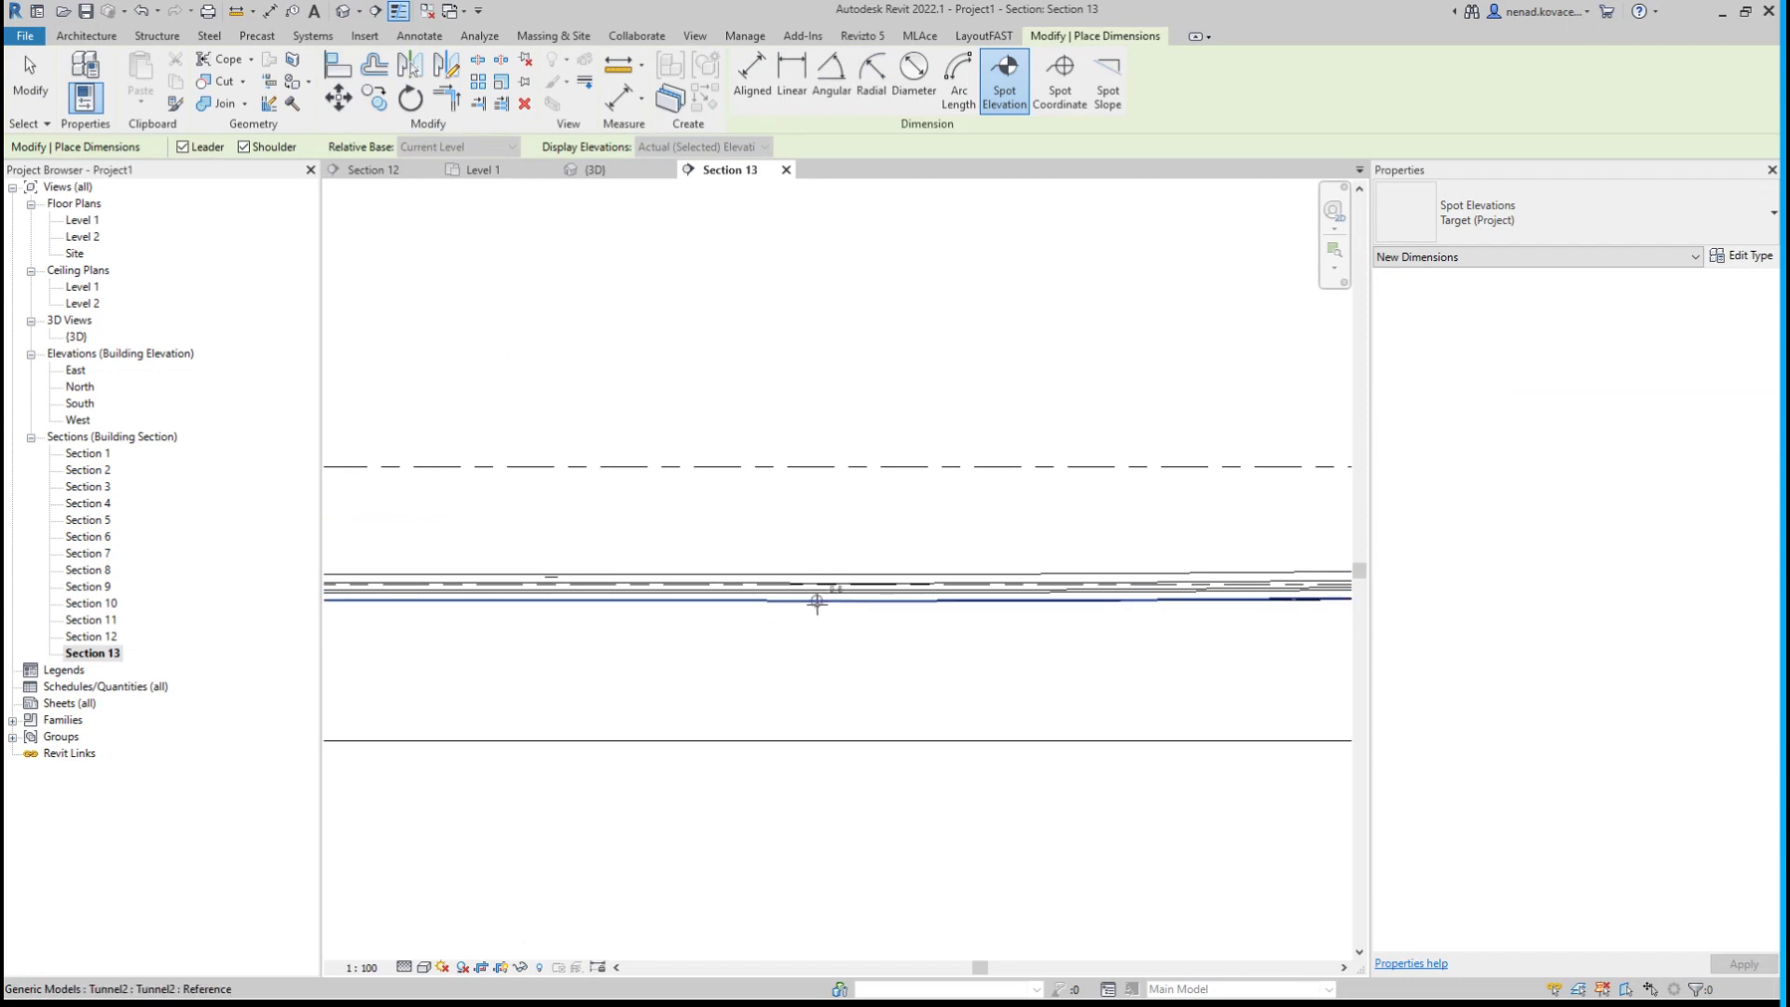
scroll(492, 663, up, 2)
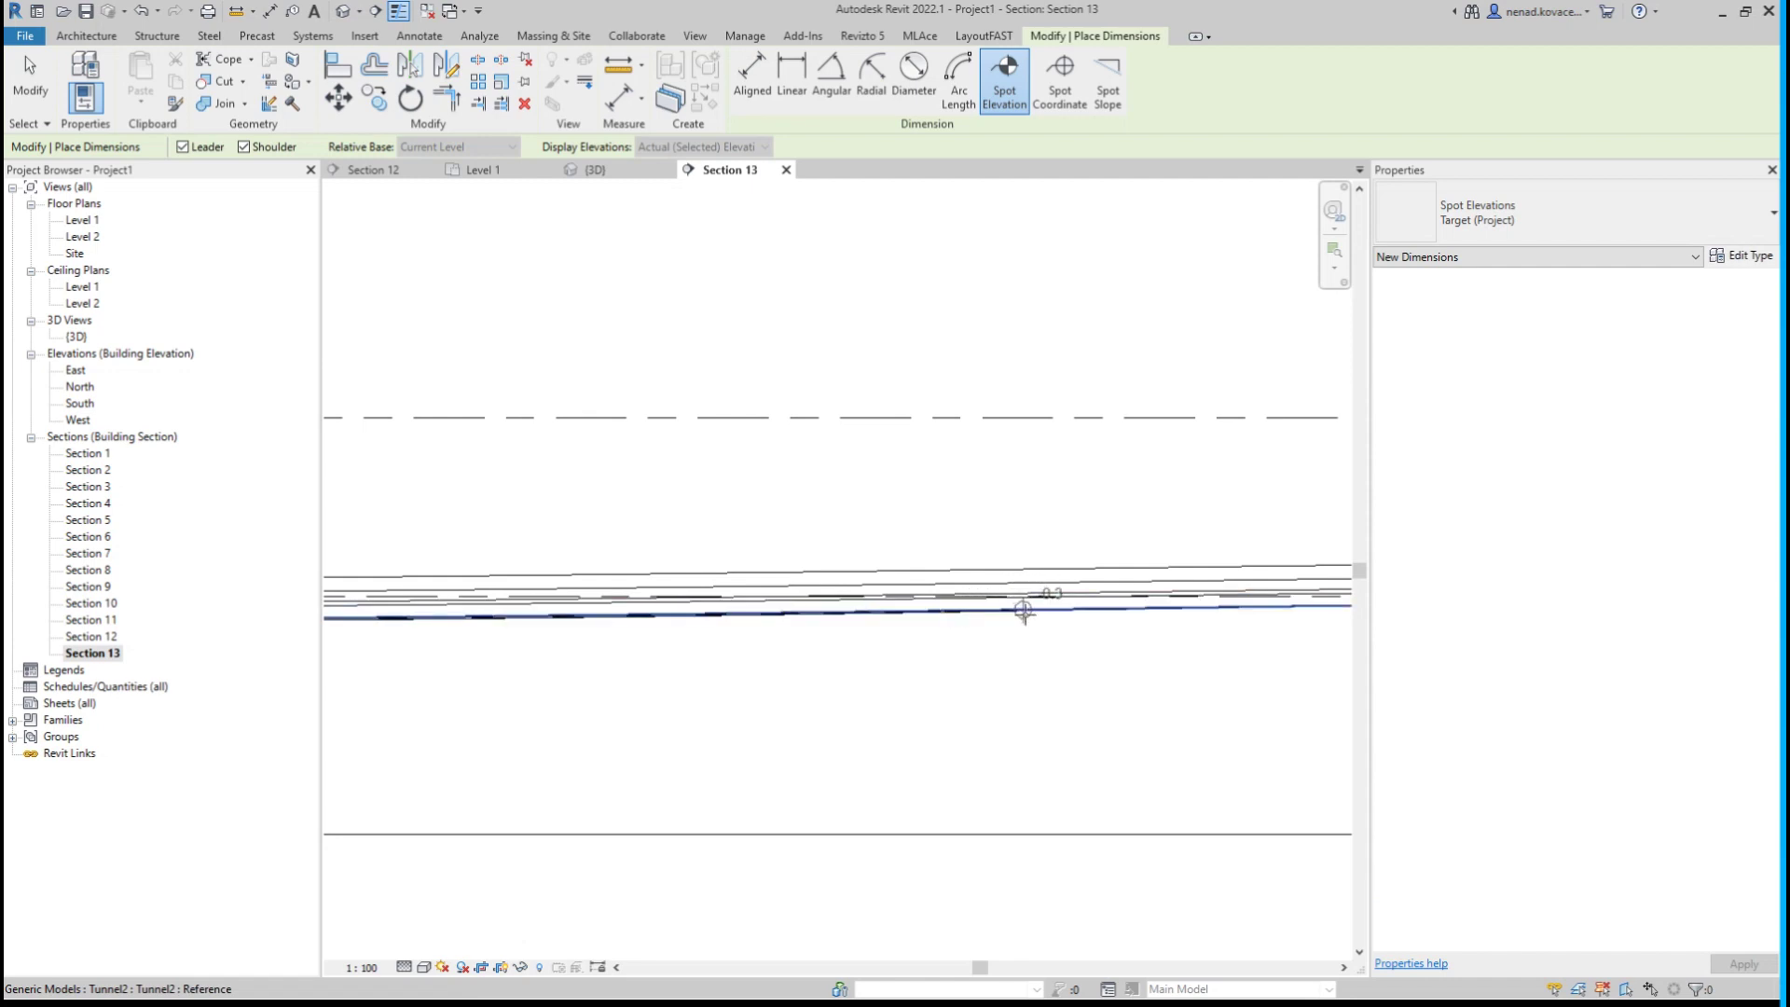
middle_drag(1077, 610, 410, 599)
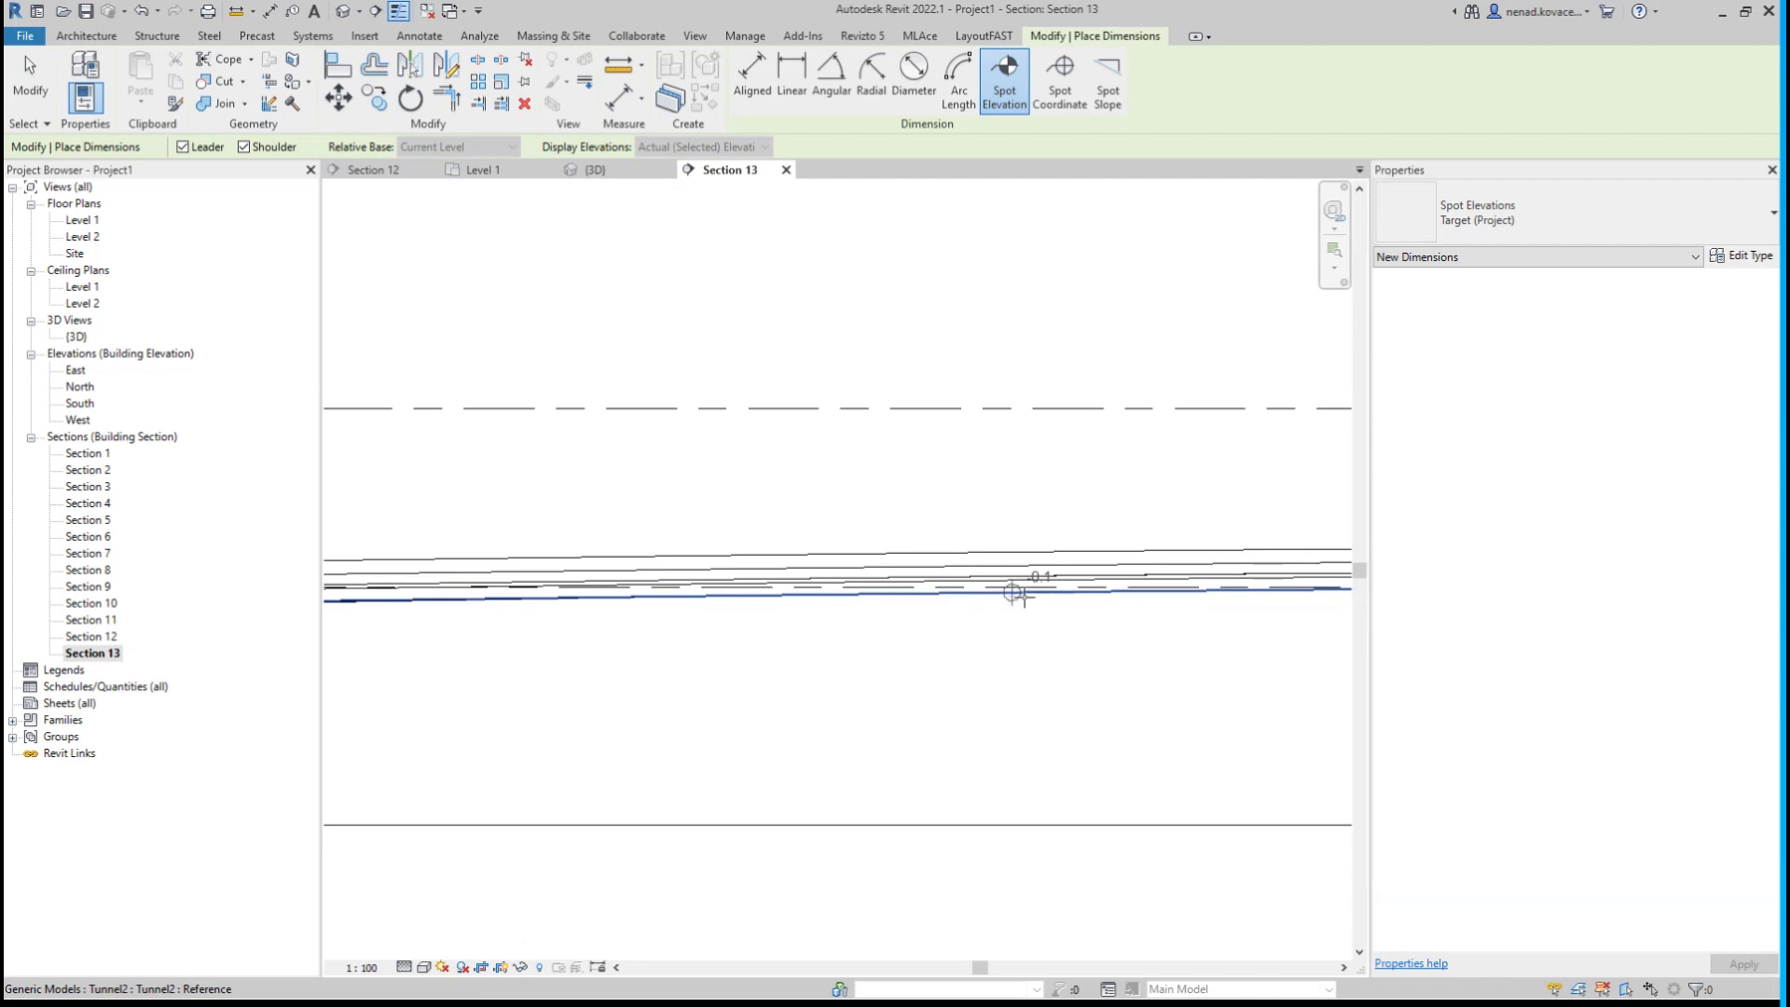
middle_drag(1154, 594, 571, 585)
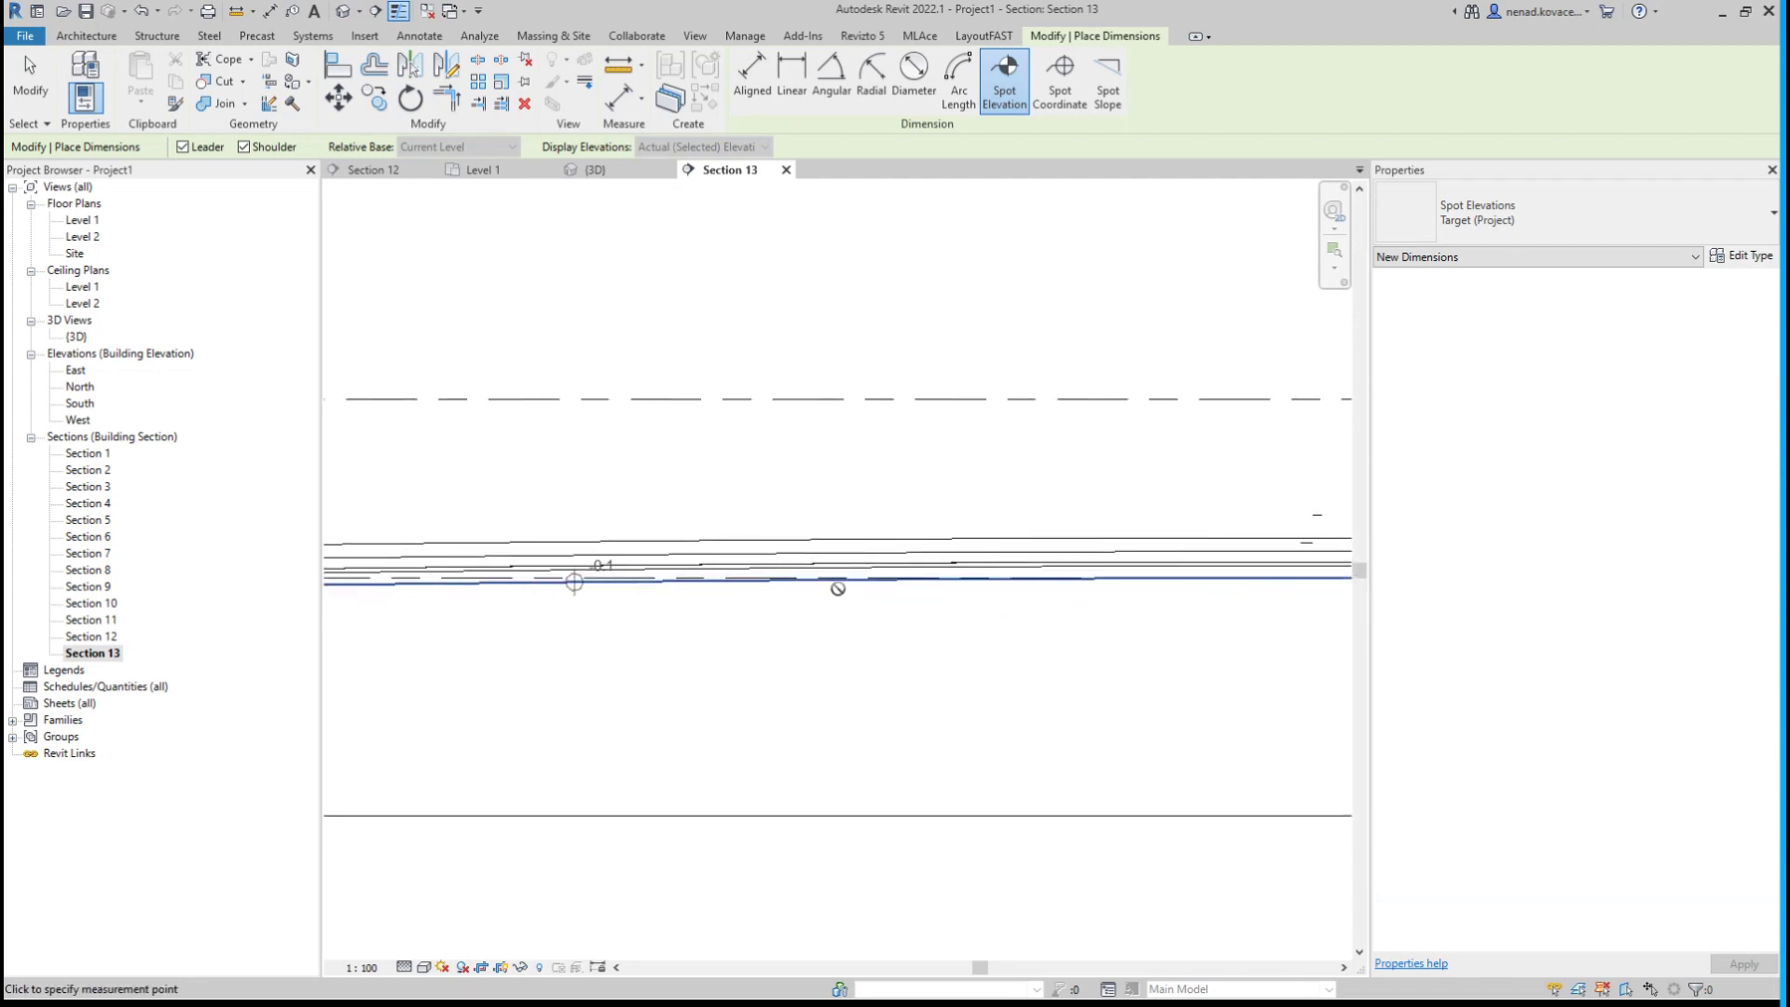
scroll(918, 580, down, 3)
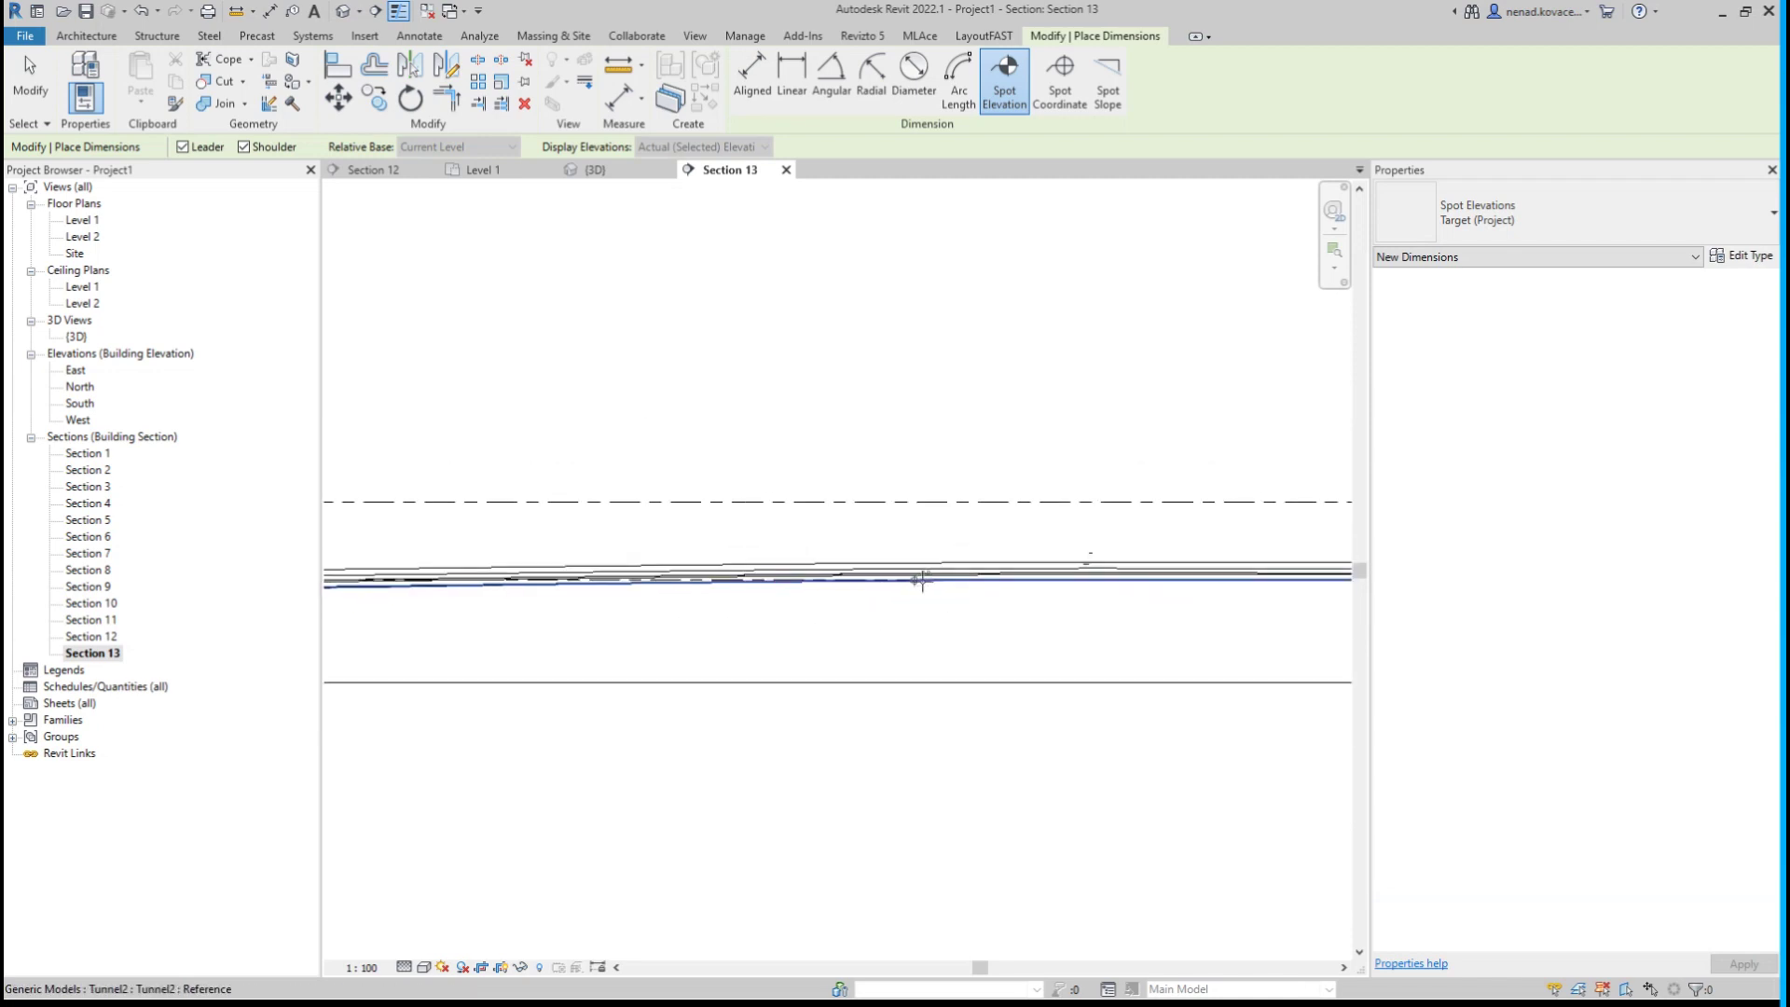
middle_drag(733, 616, 671, 607)
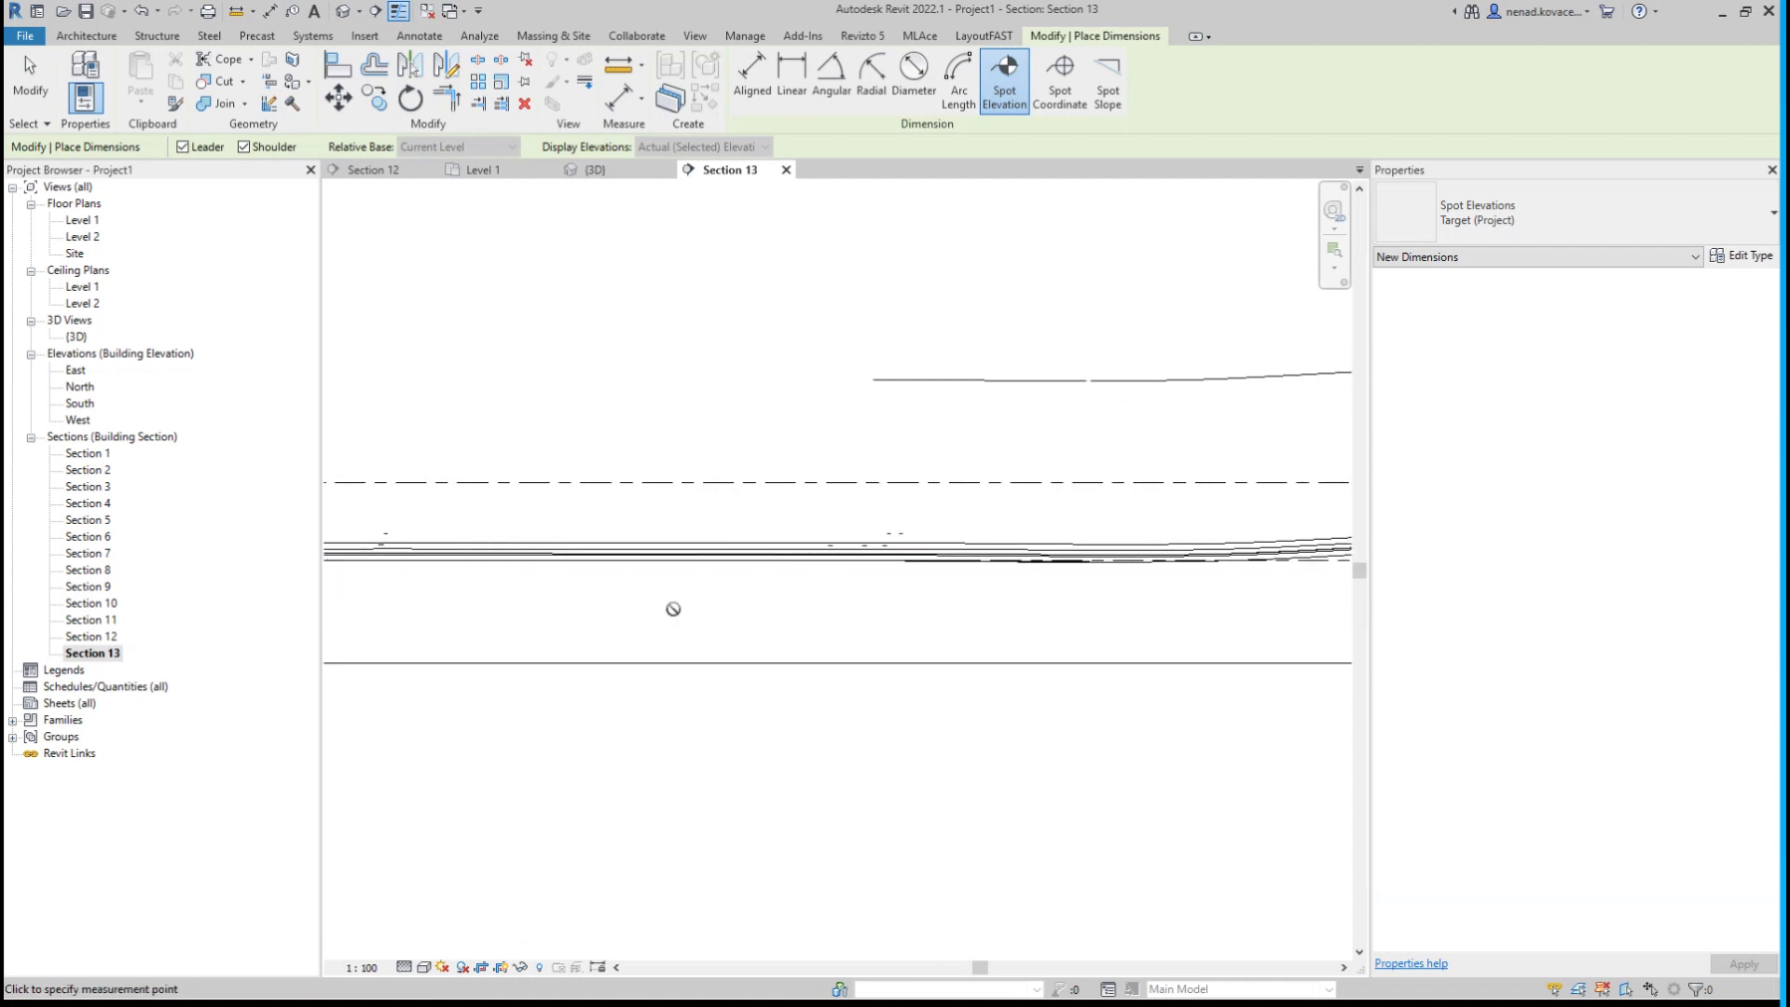
Continue checking spot elevations along the tunnel's bottom edge, from the middle towards the right end.
scroll(1014, 584, up, 5)
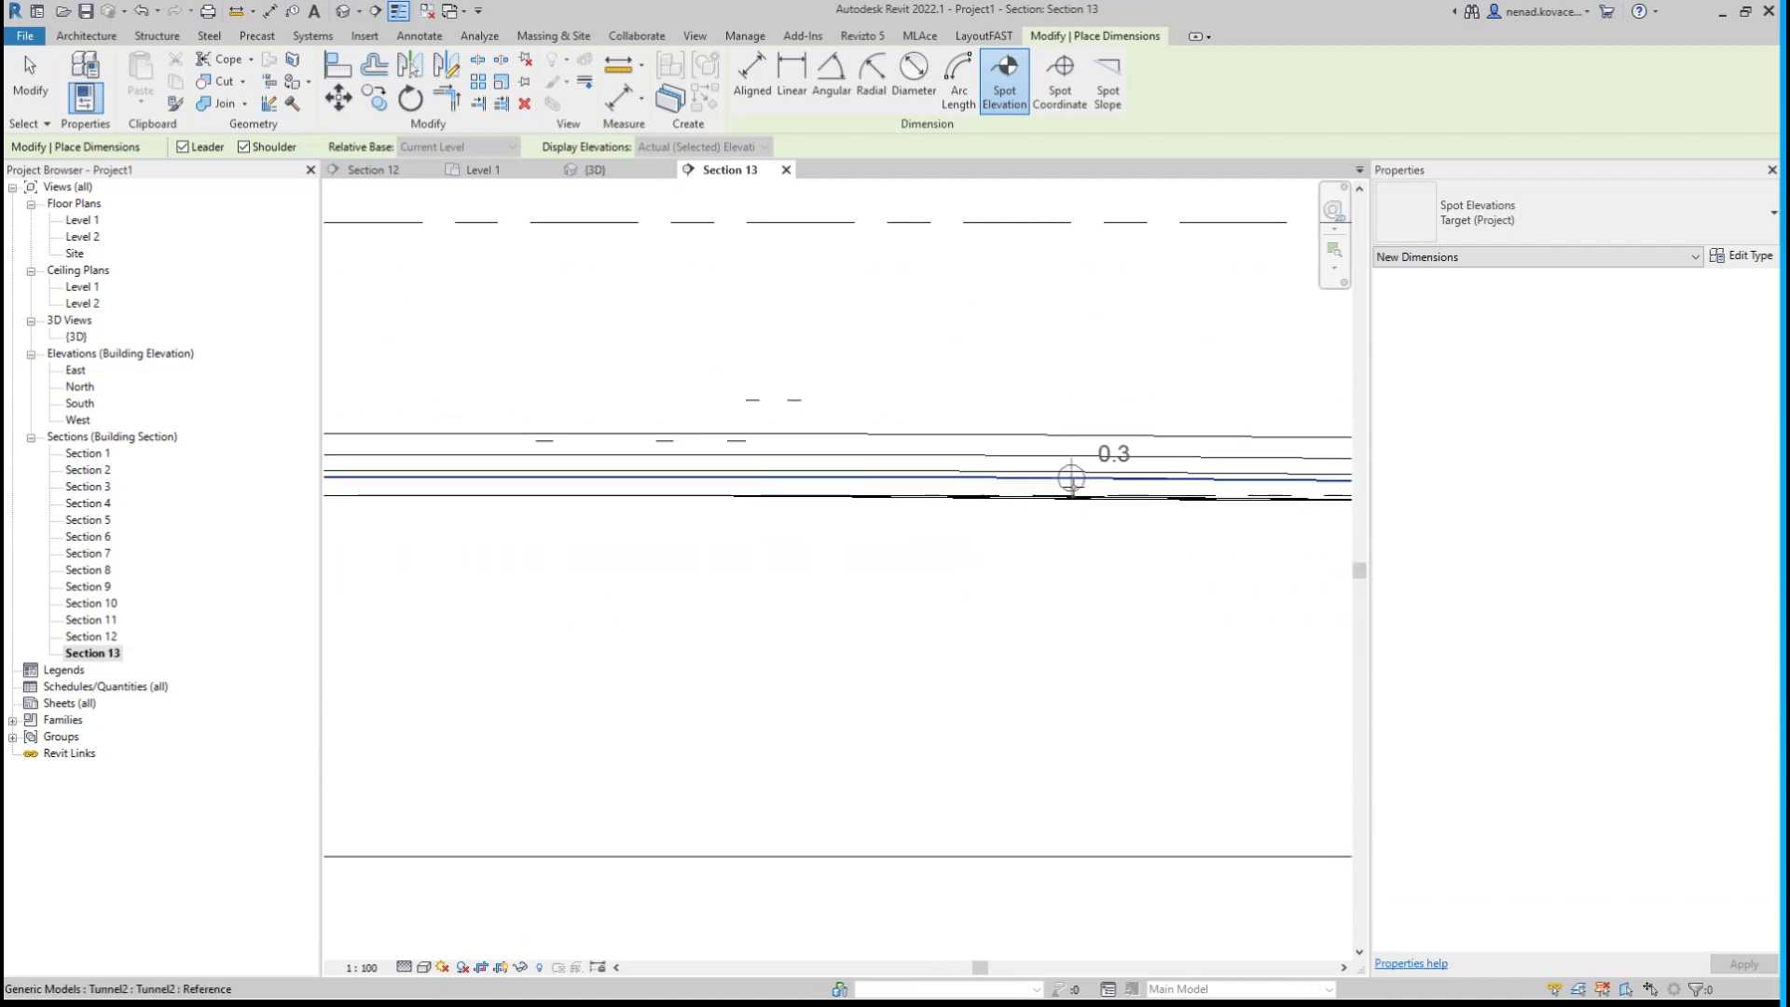
middle_drag(1070, 483, 579, 487)
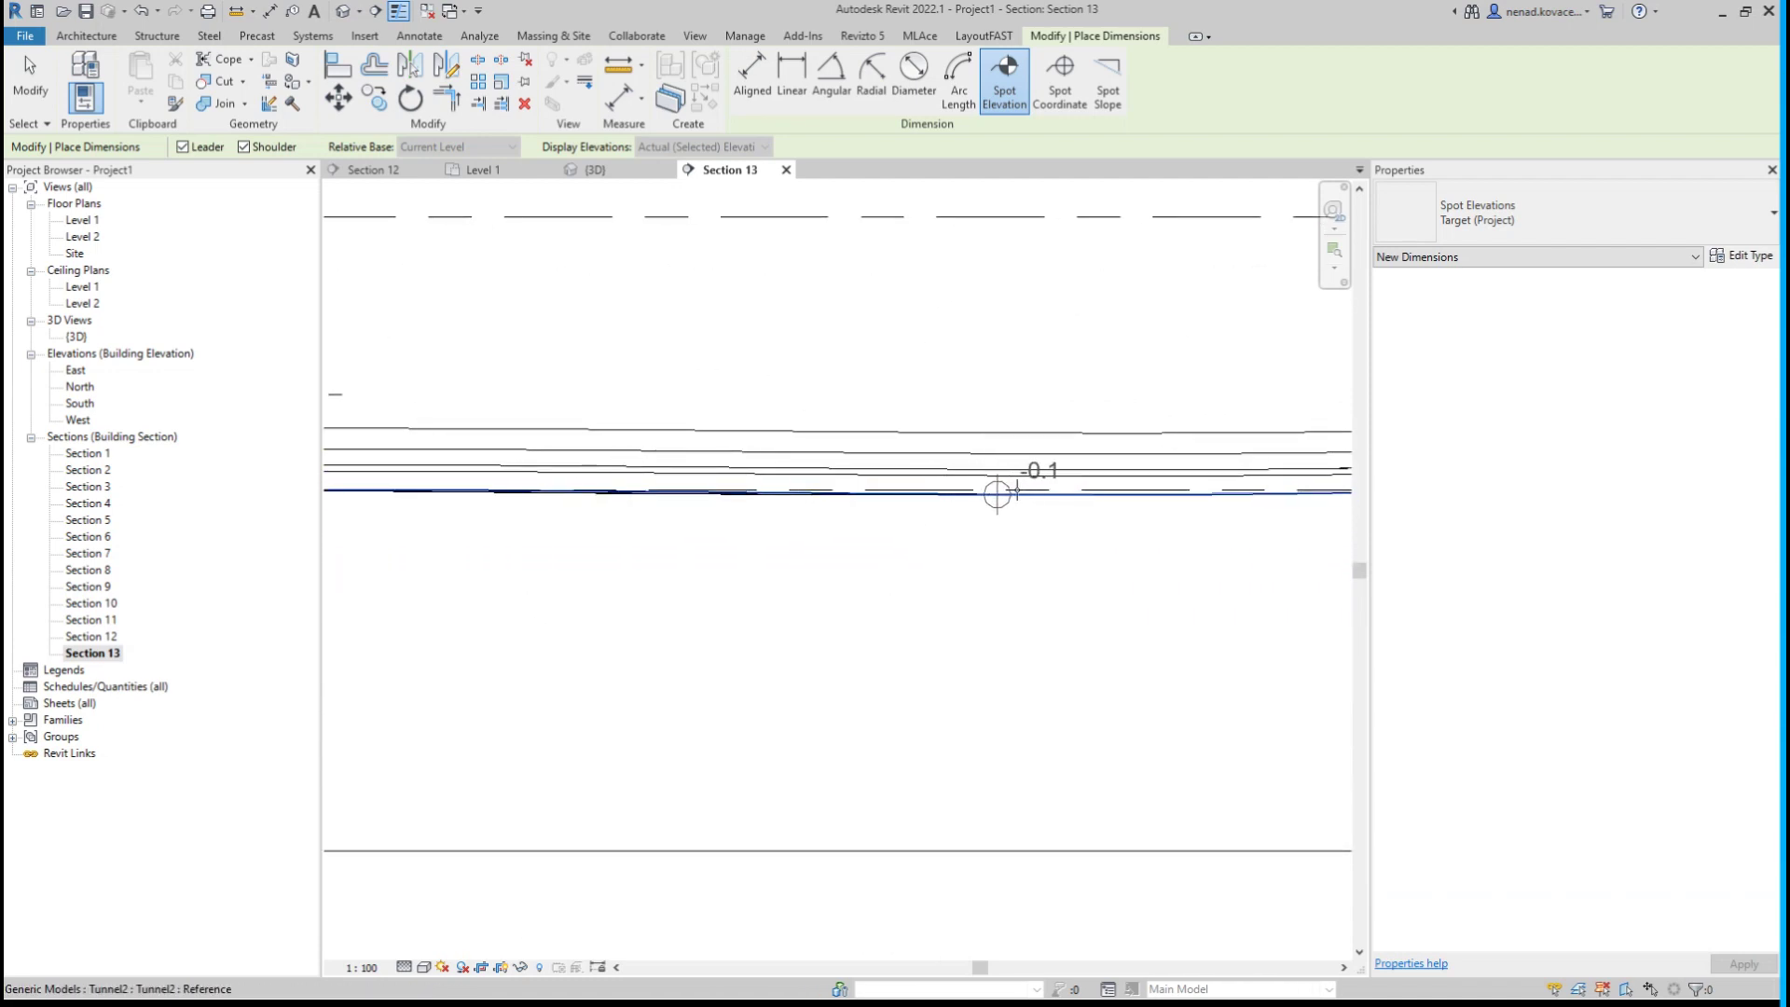
middle_drag(1022, 501, 552, 505)
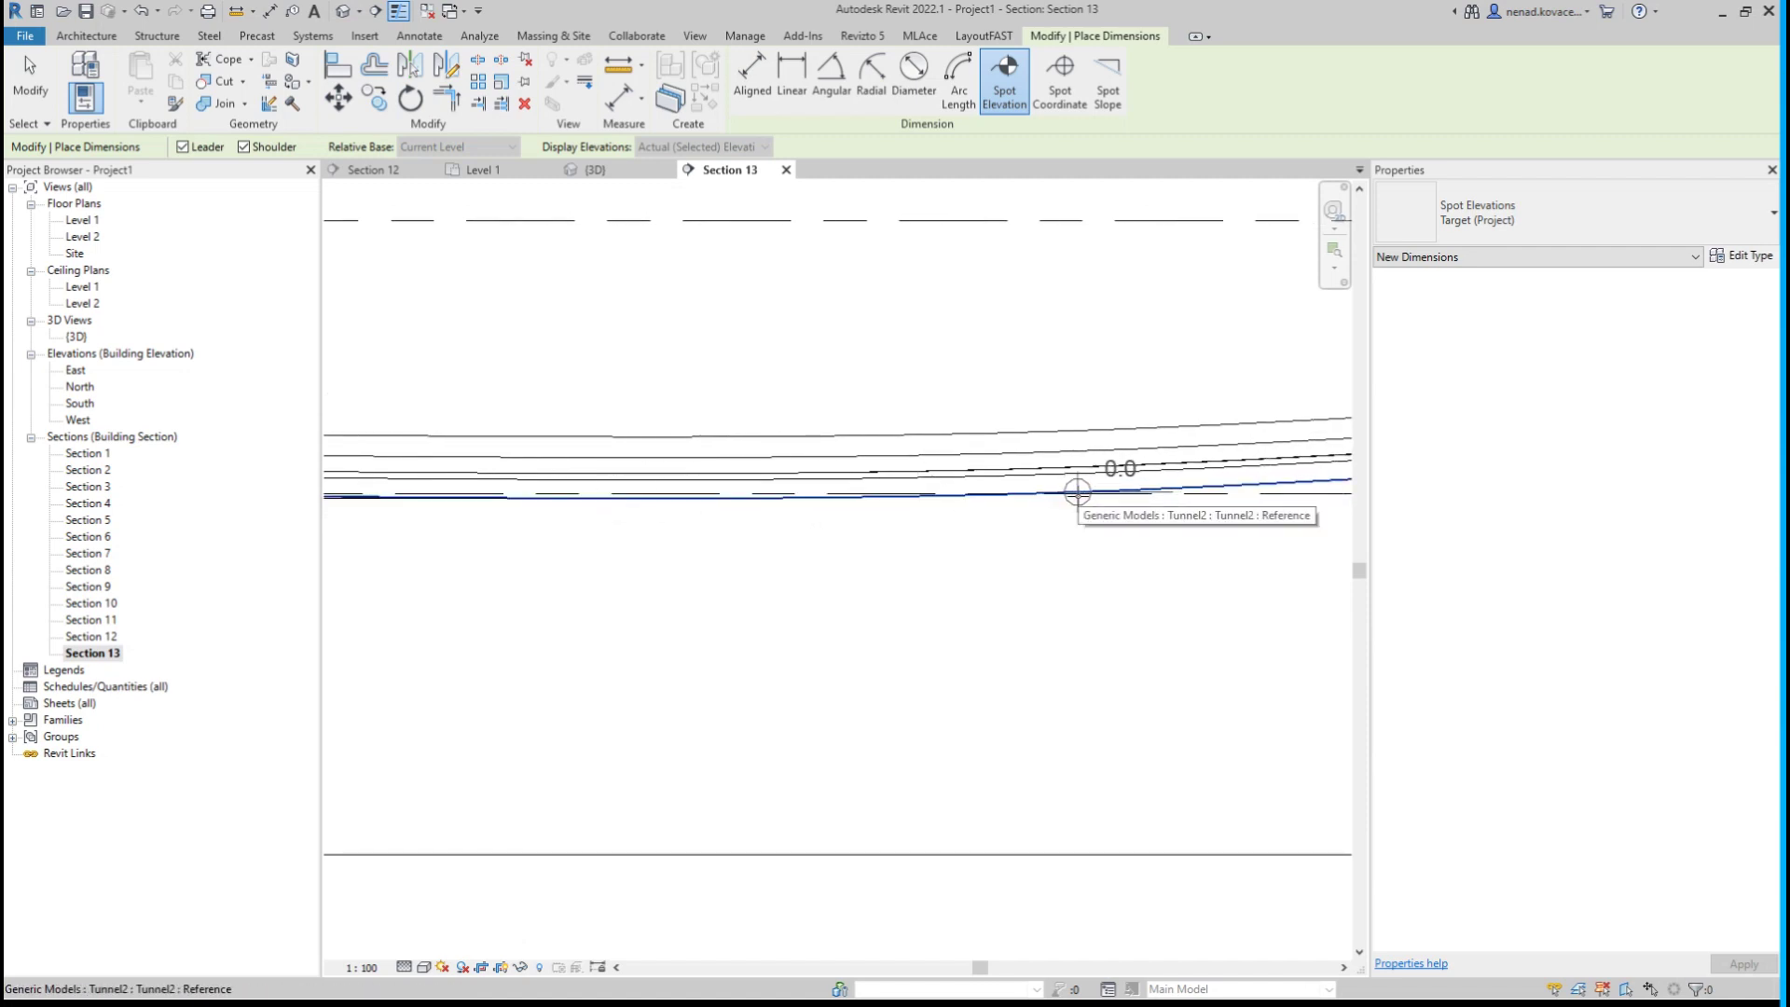
scroll(1077, 492, down, 4)
middle_drag(912, 536, 390, 619)
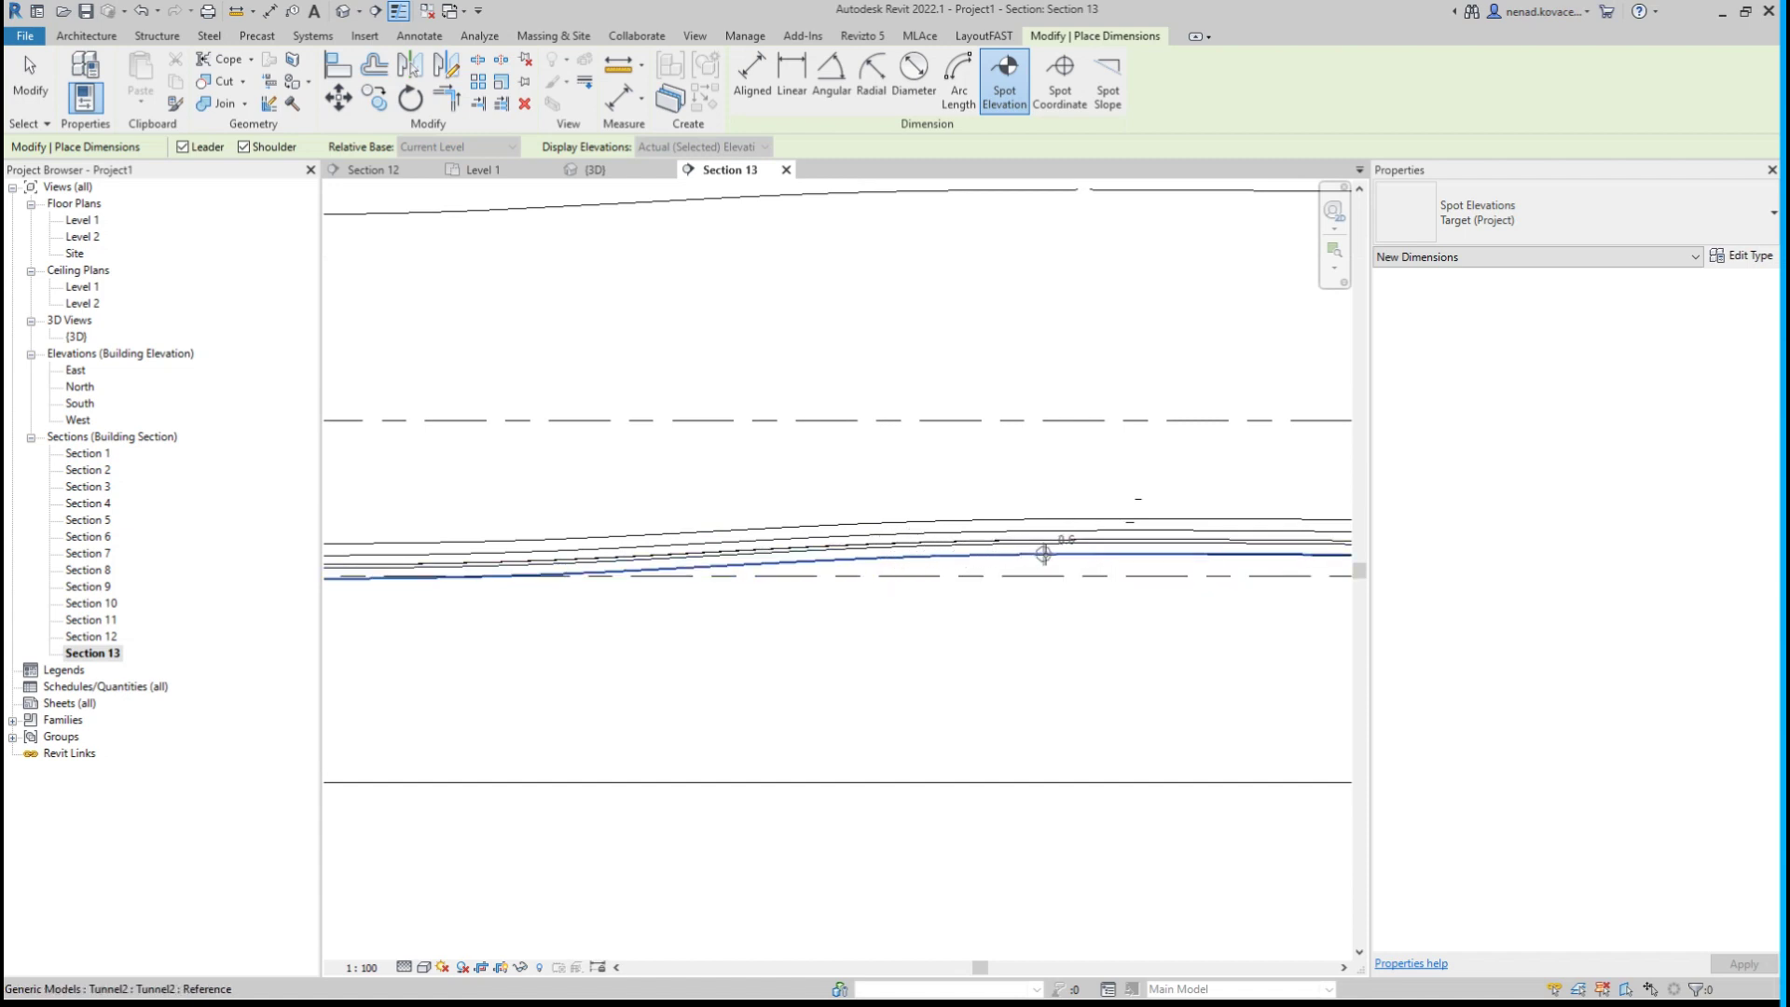
middle_drag(1063, 554, 480, 542)
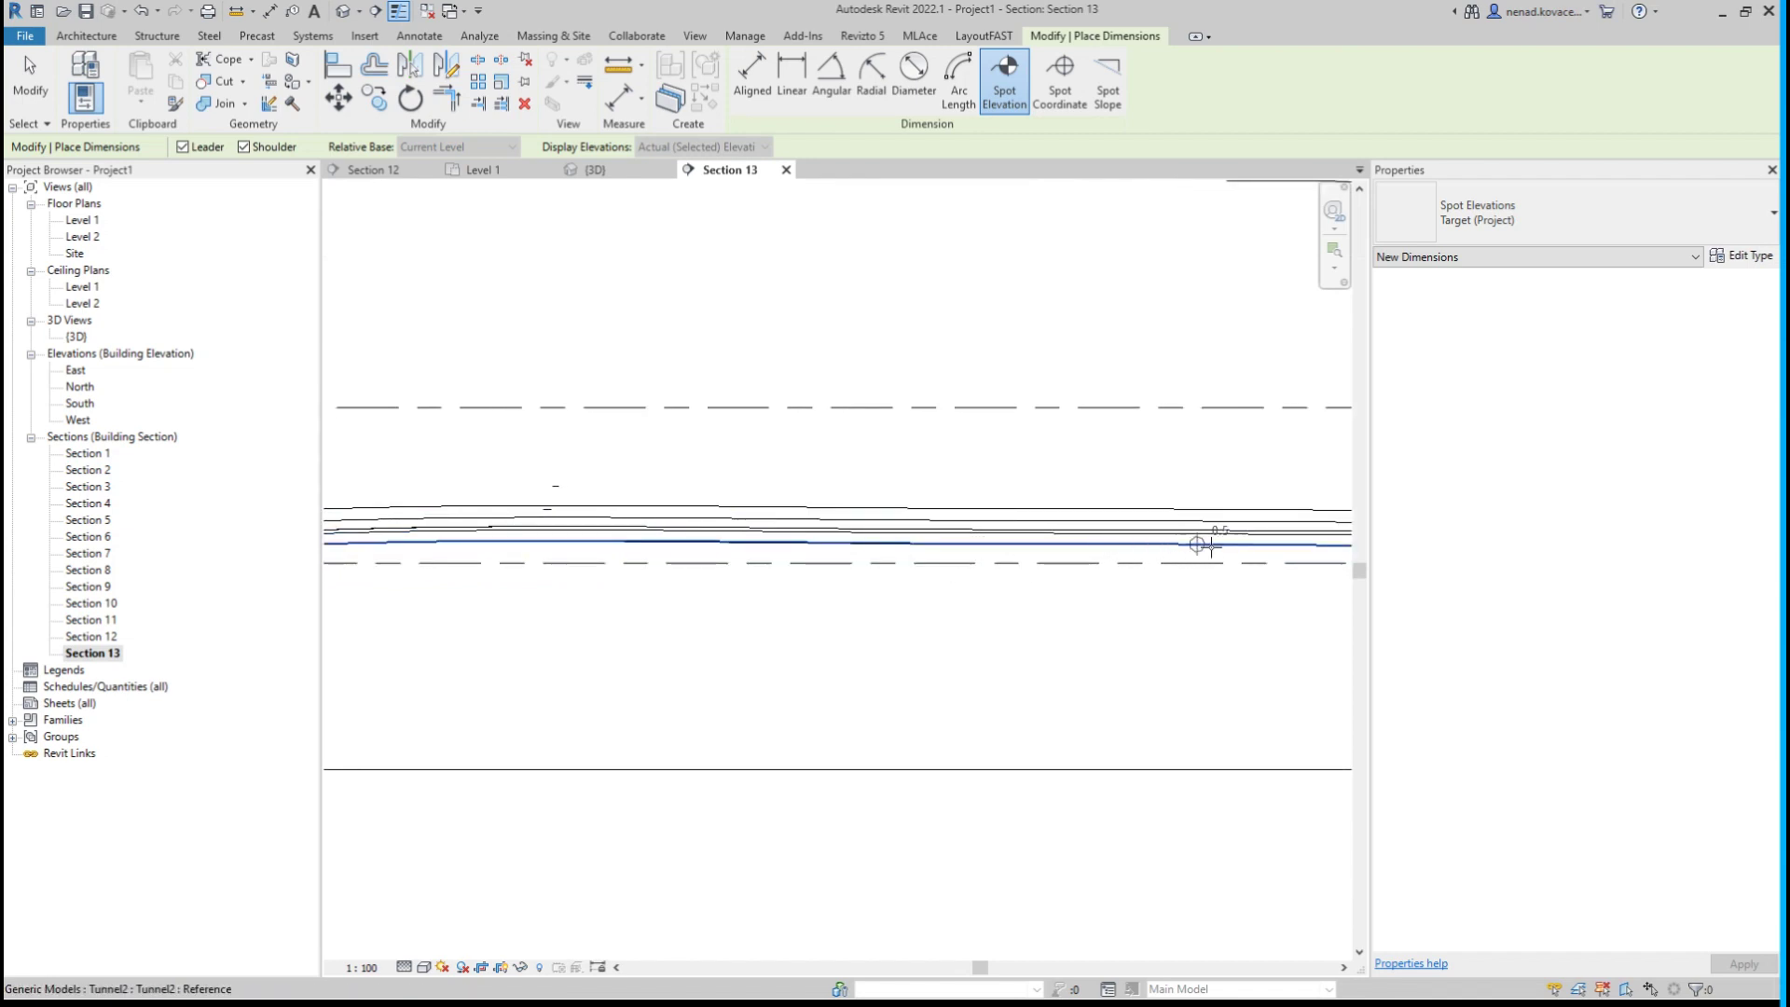
scroll(1083, 535, down, 1)
scroll(556, 519, down, 2)
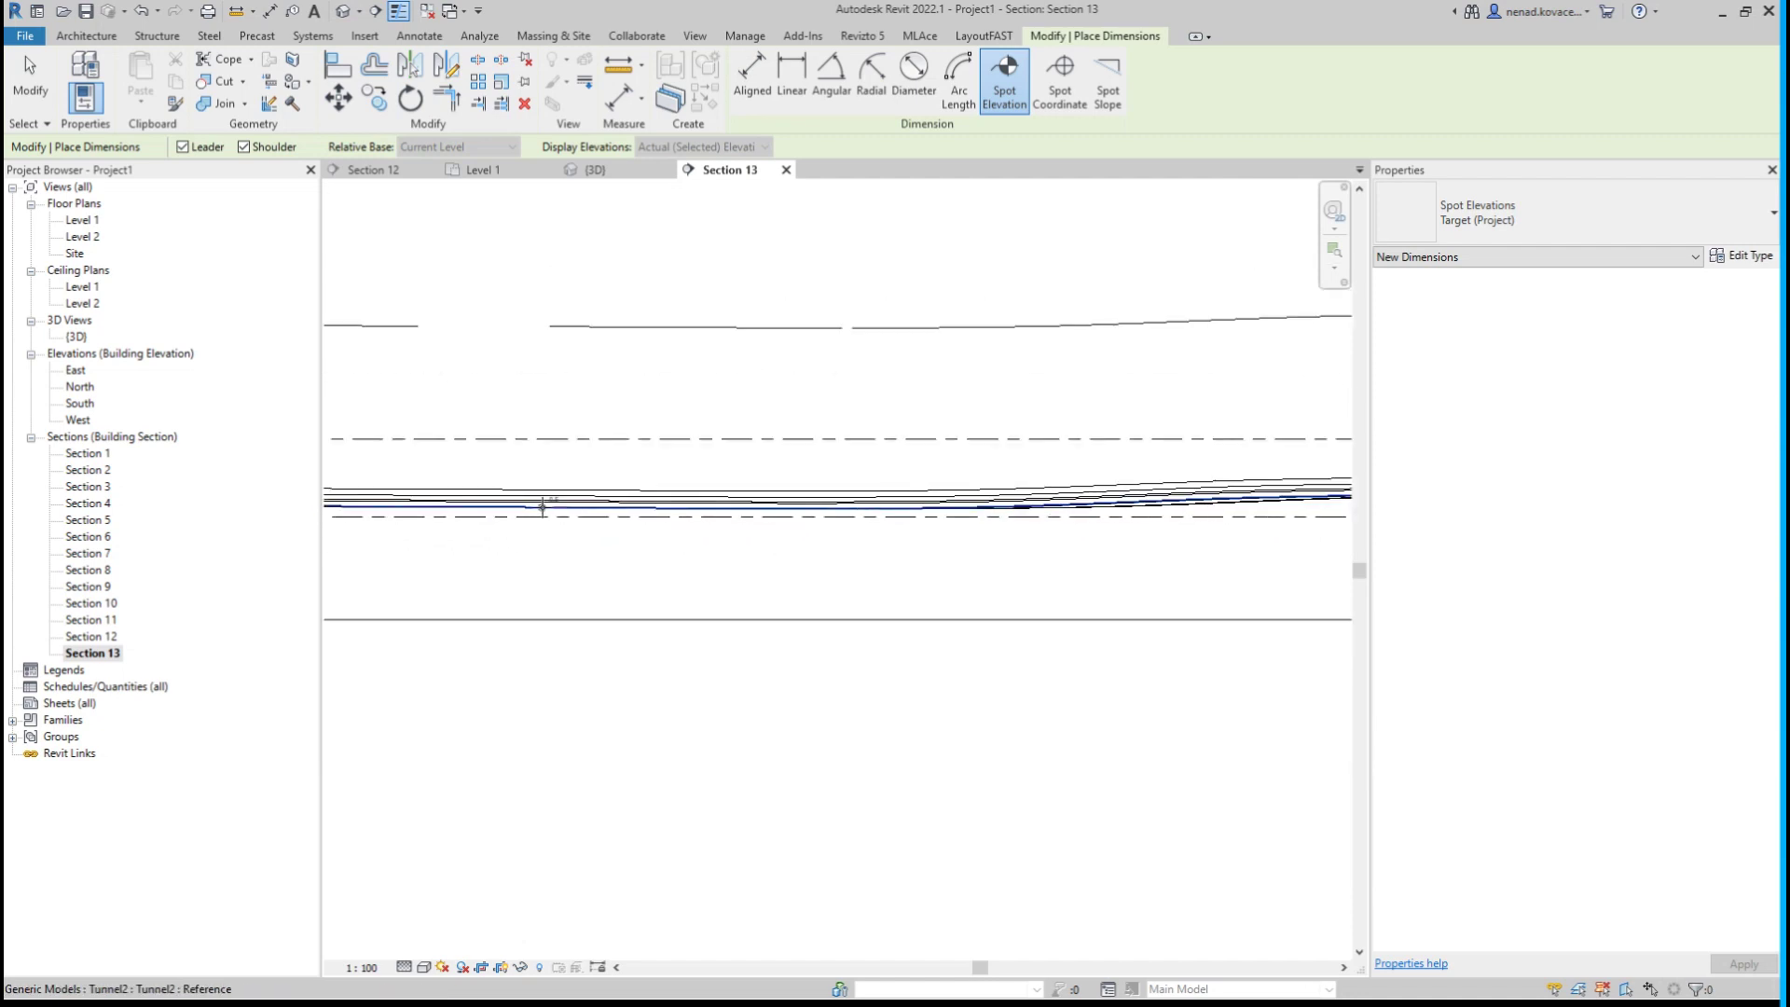
scroll(936, 494, up, 4)
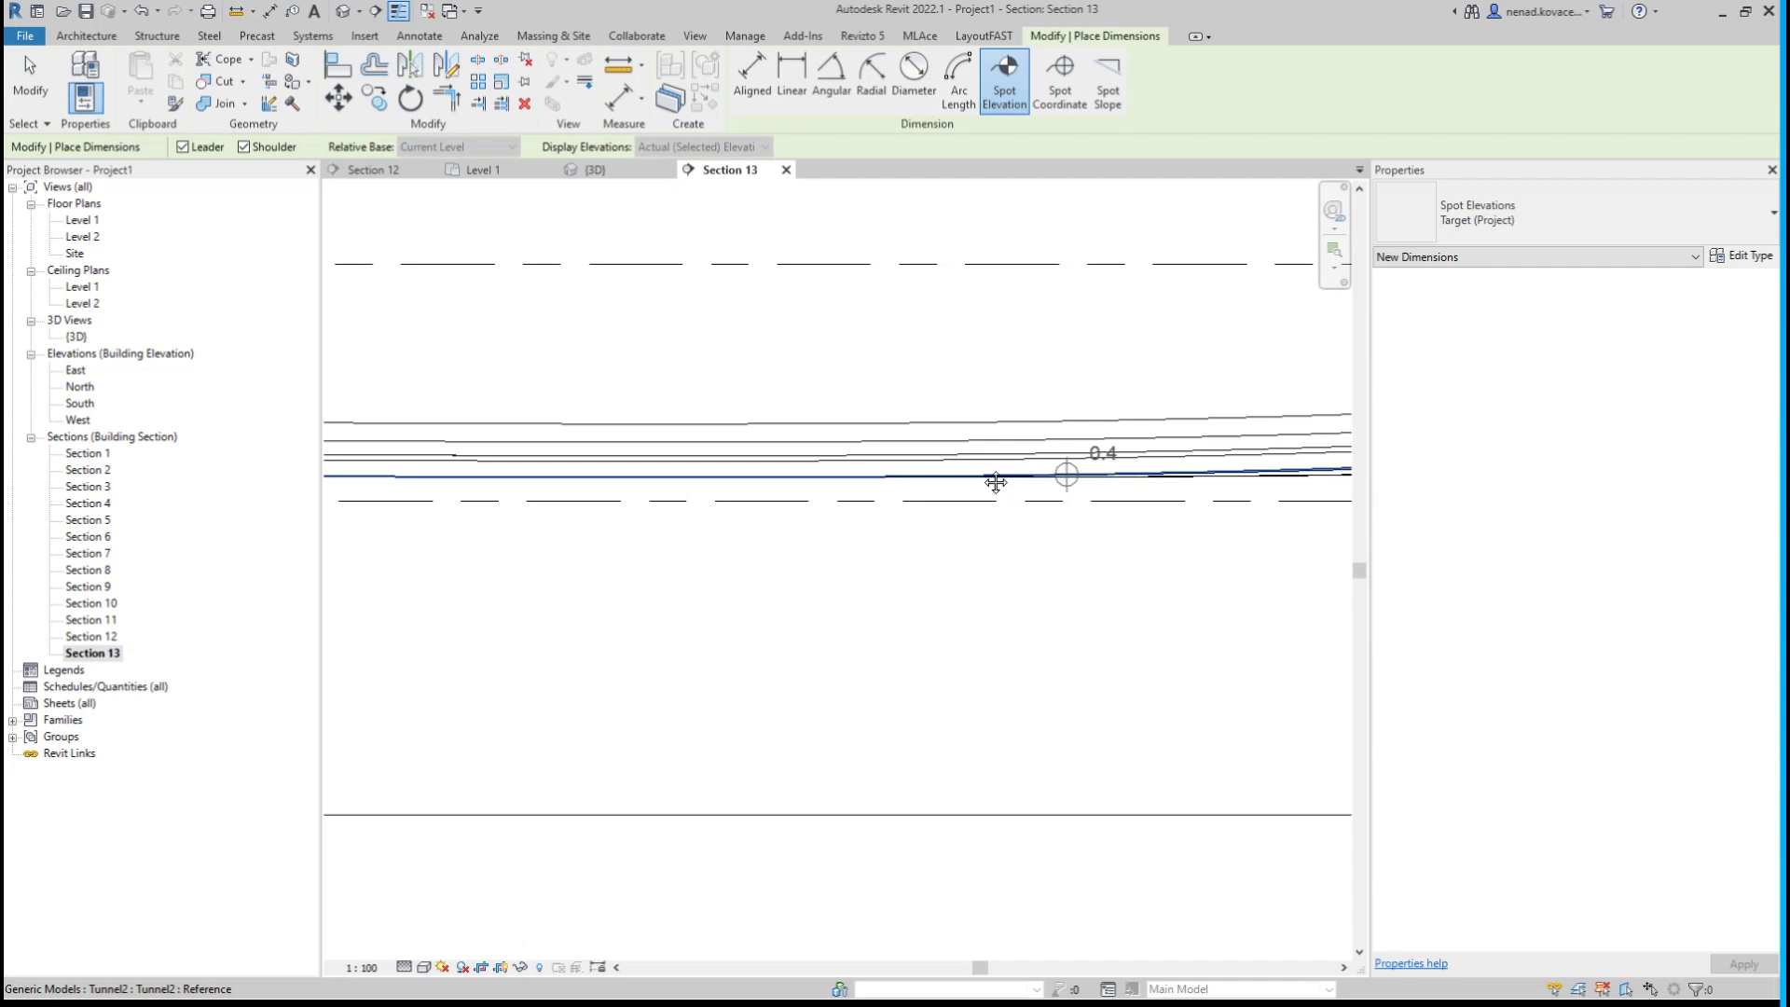
scroll(599, 468, down, 2)
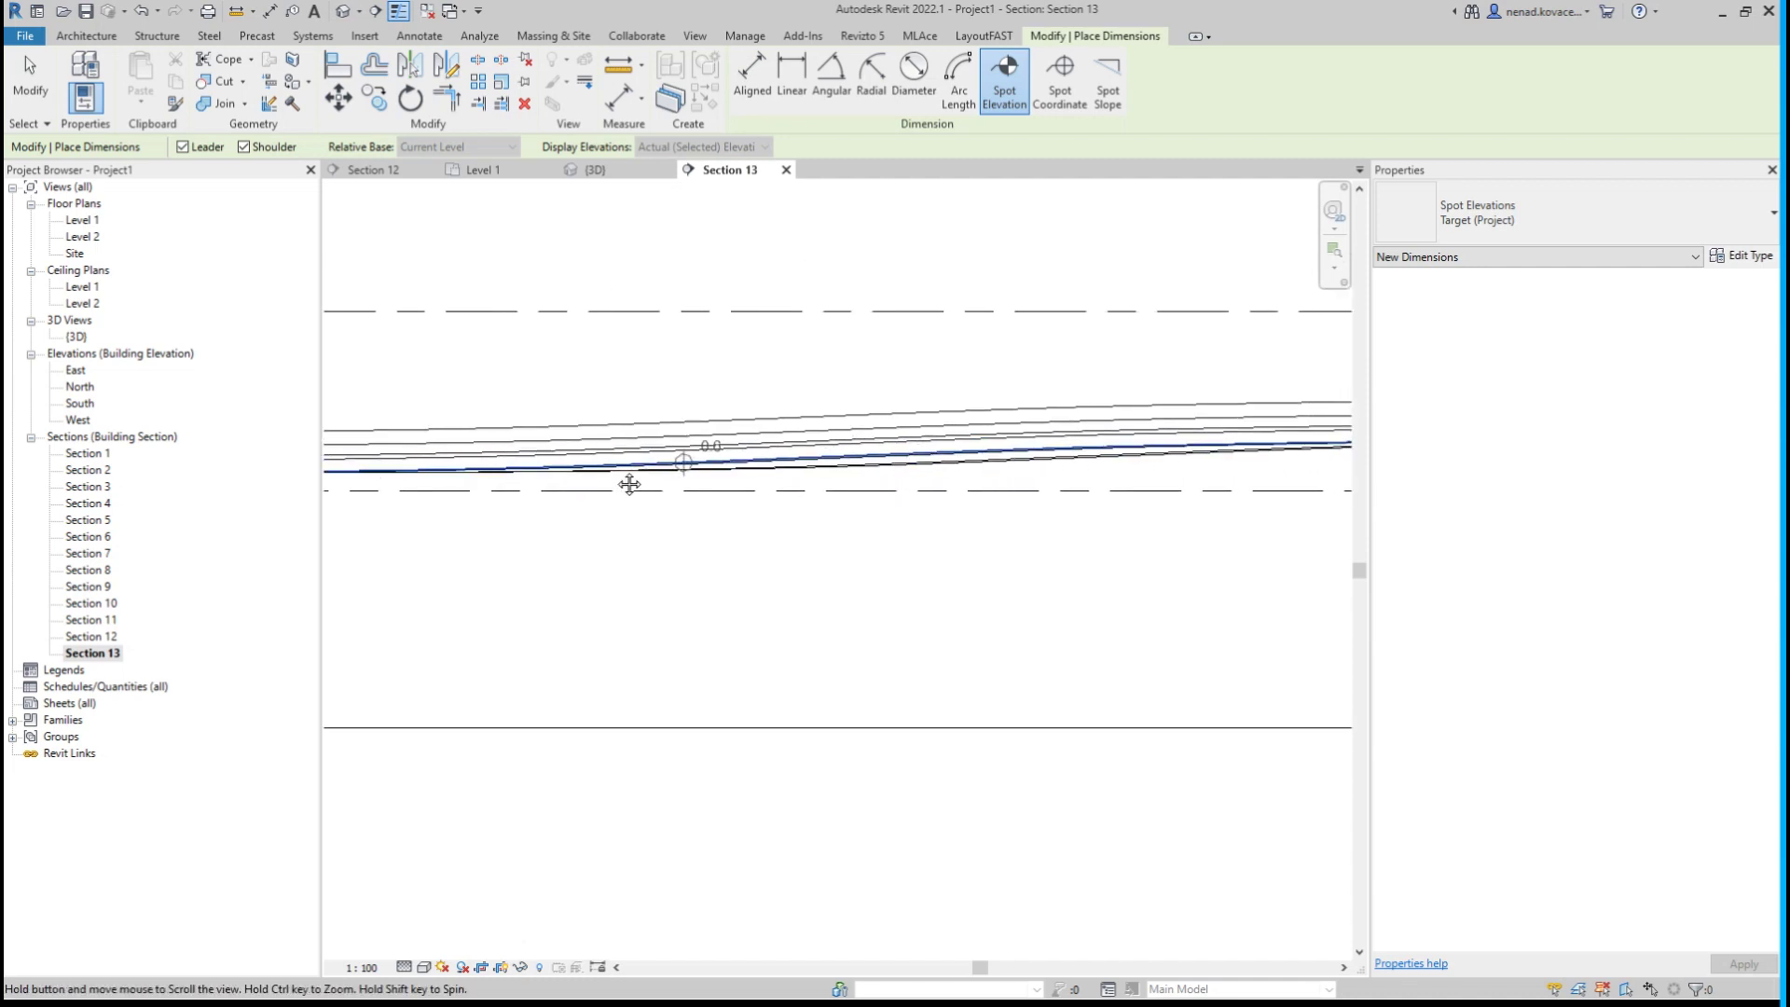
middle_drag(627, 484, 611, 504)
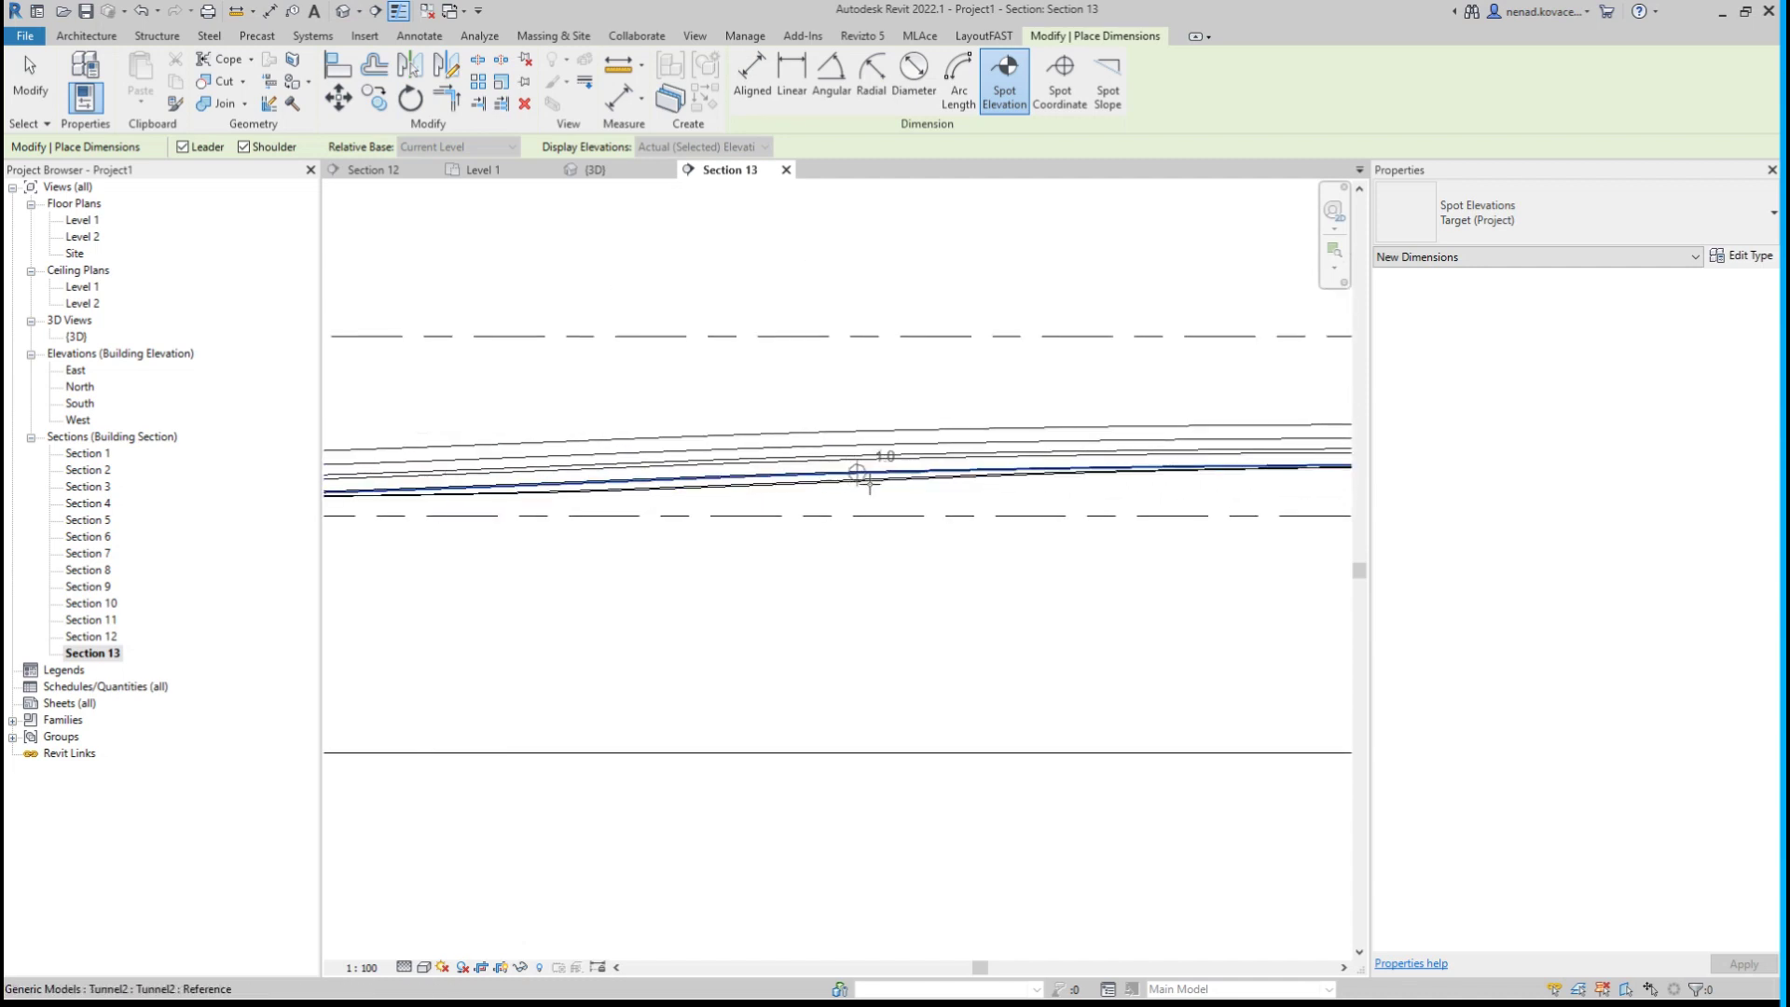